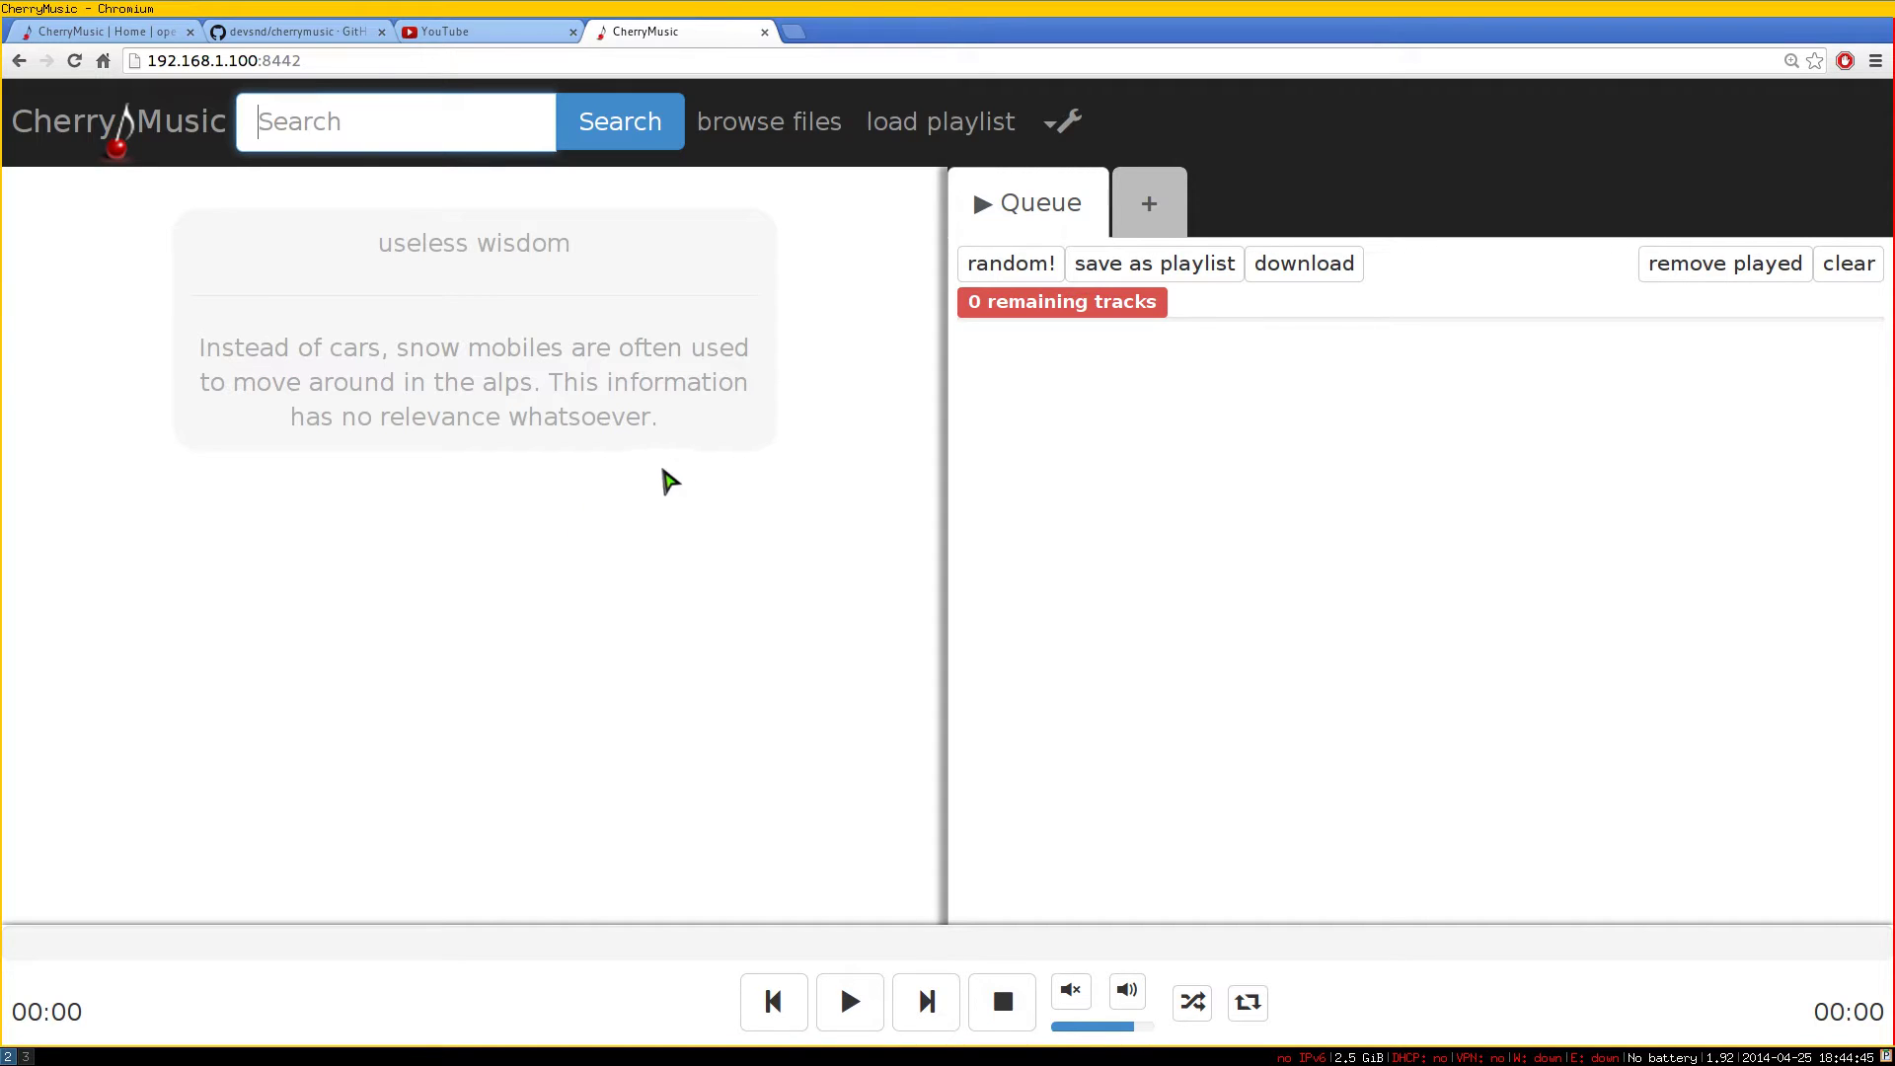
Browse files, try list view and return to tiles, then open Album filtered to letter D
{"action": "left_click", "coordinate": [747, 139]}
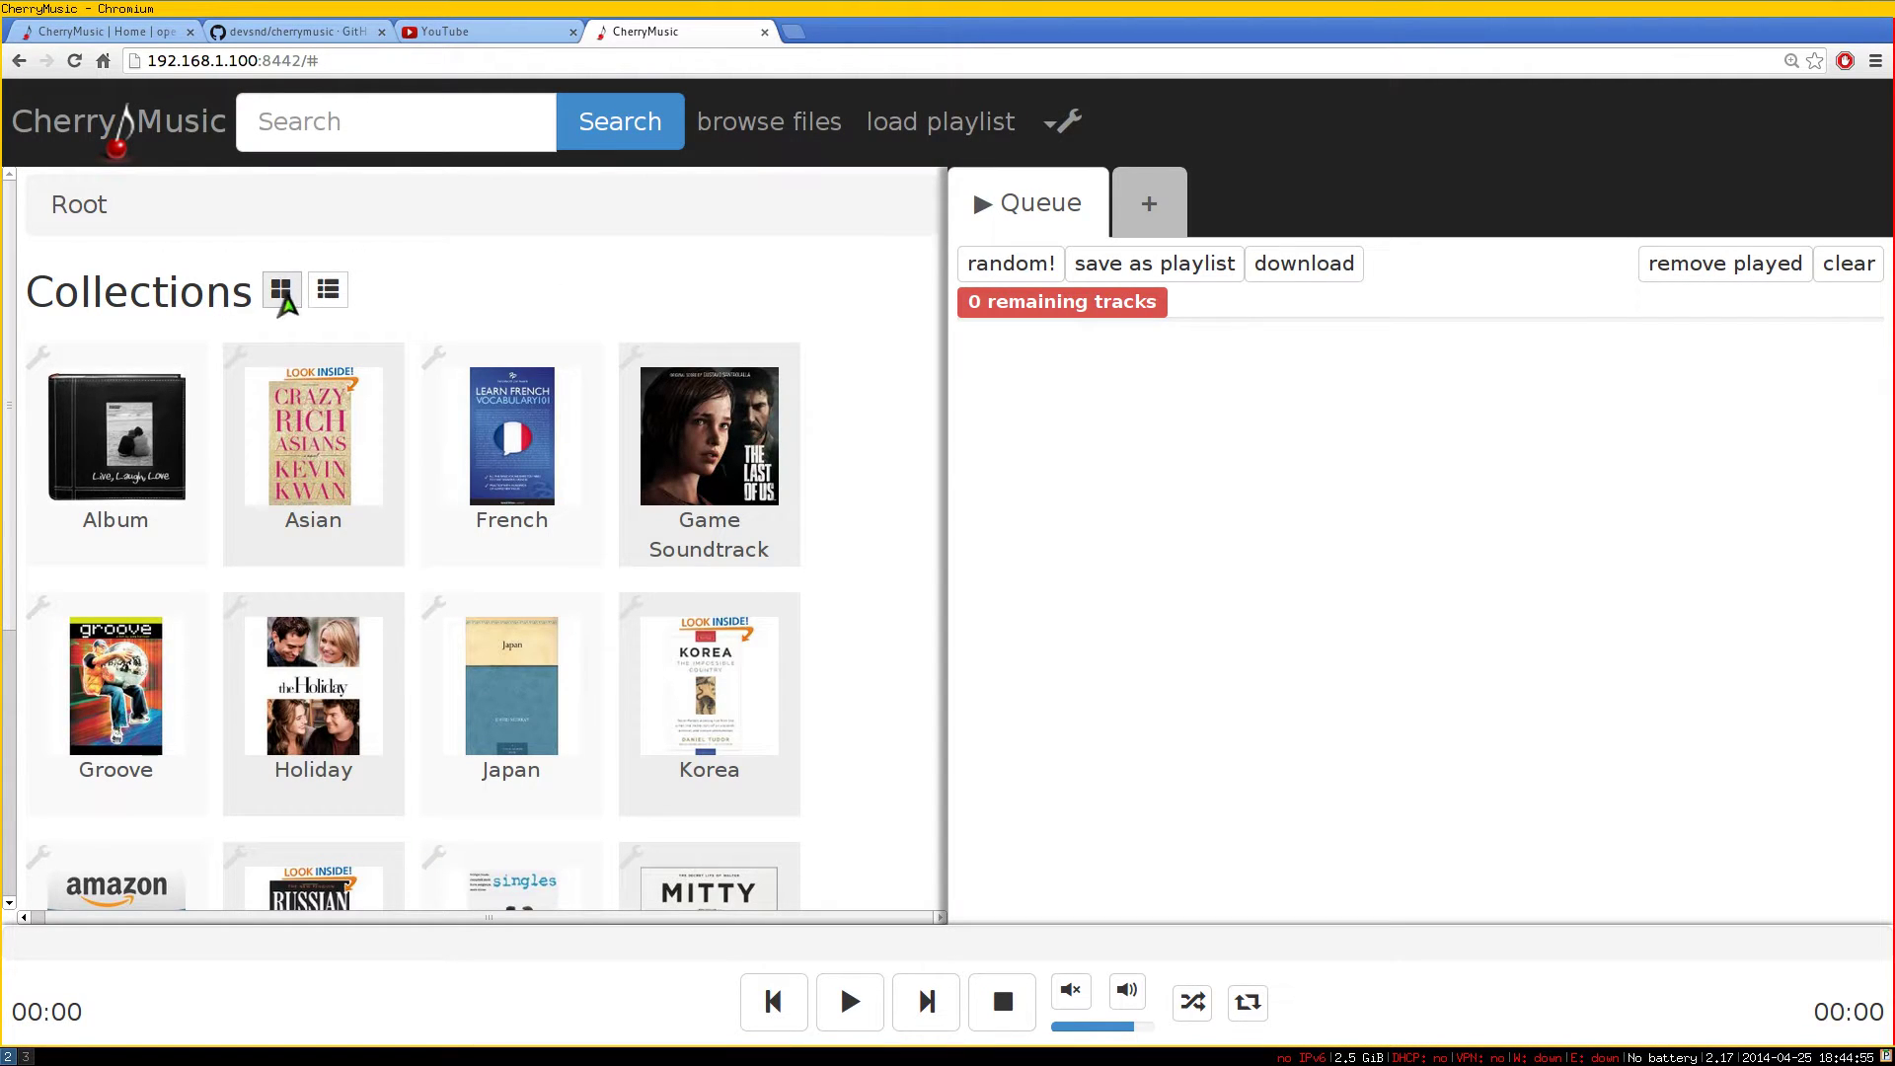
{"action": "left_click", "coordinate": [322, 300]}
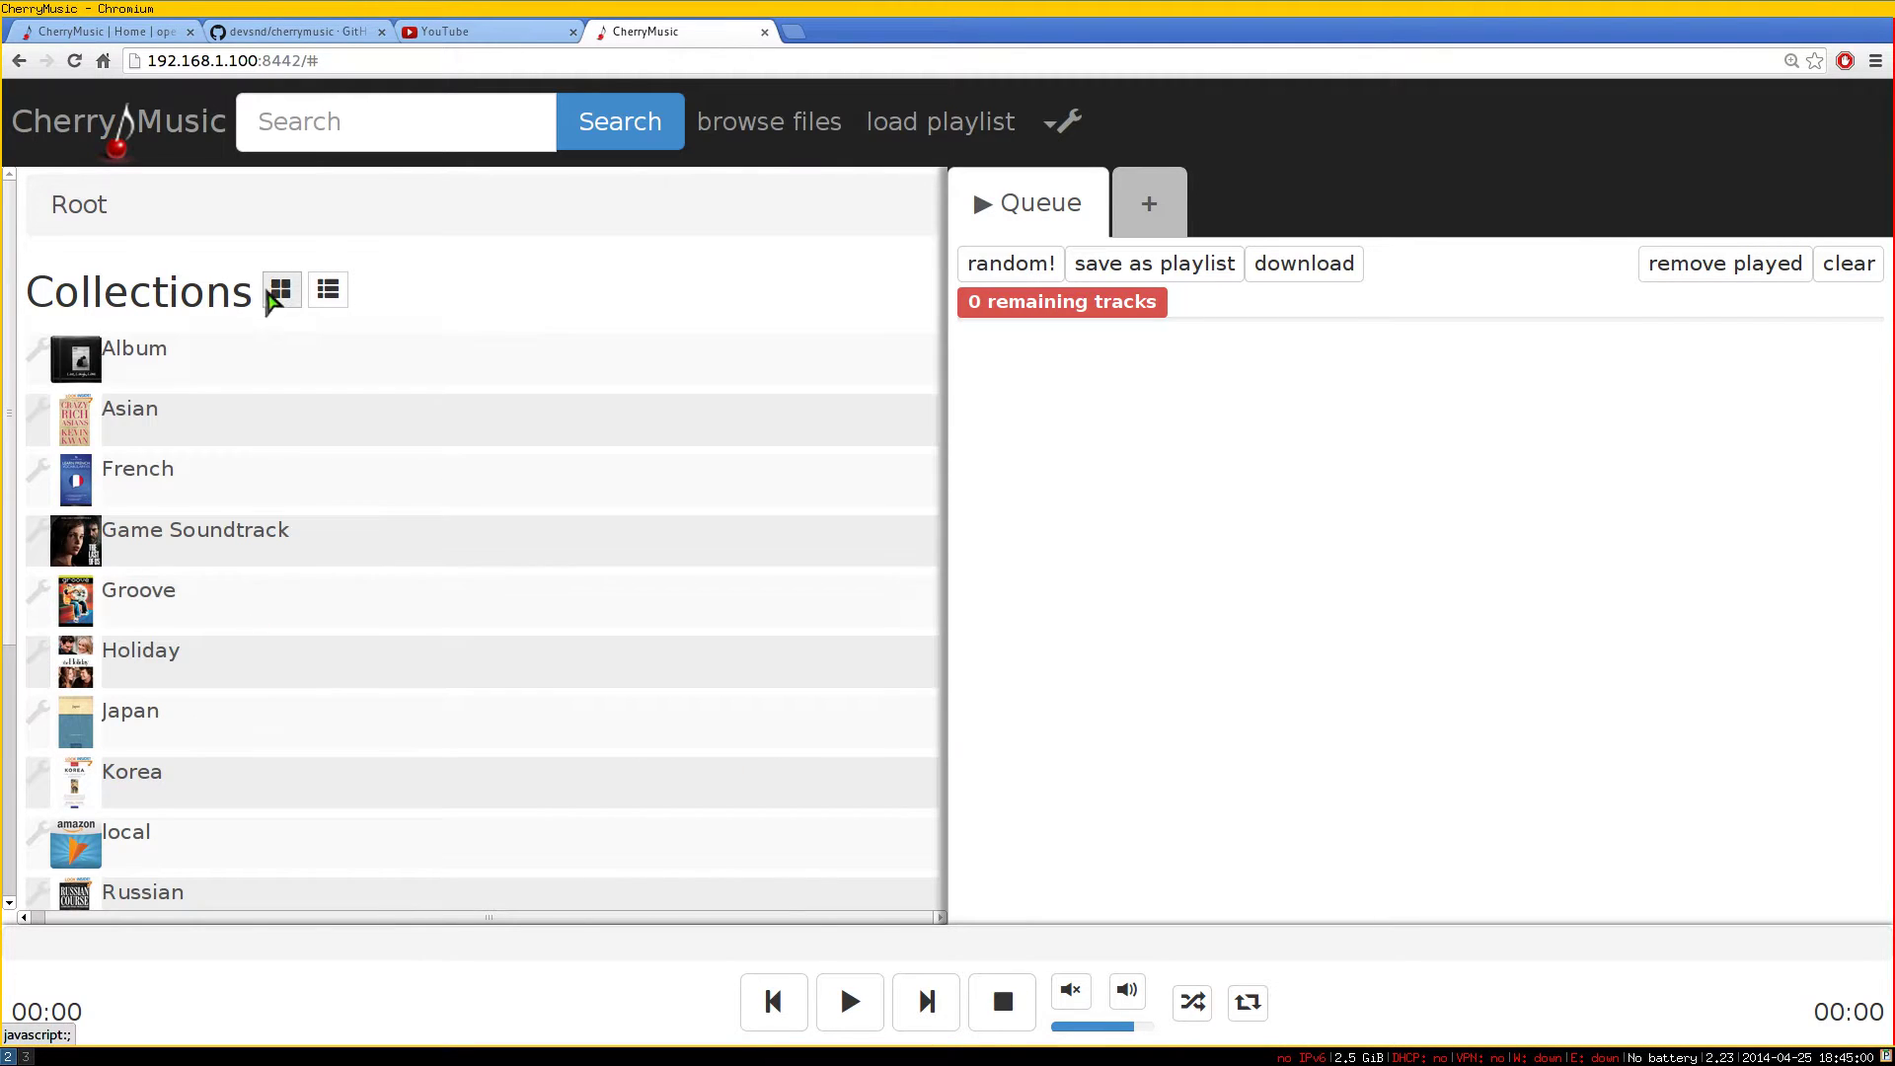
{"action": "left_click", "coordinate": [281, 292]}
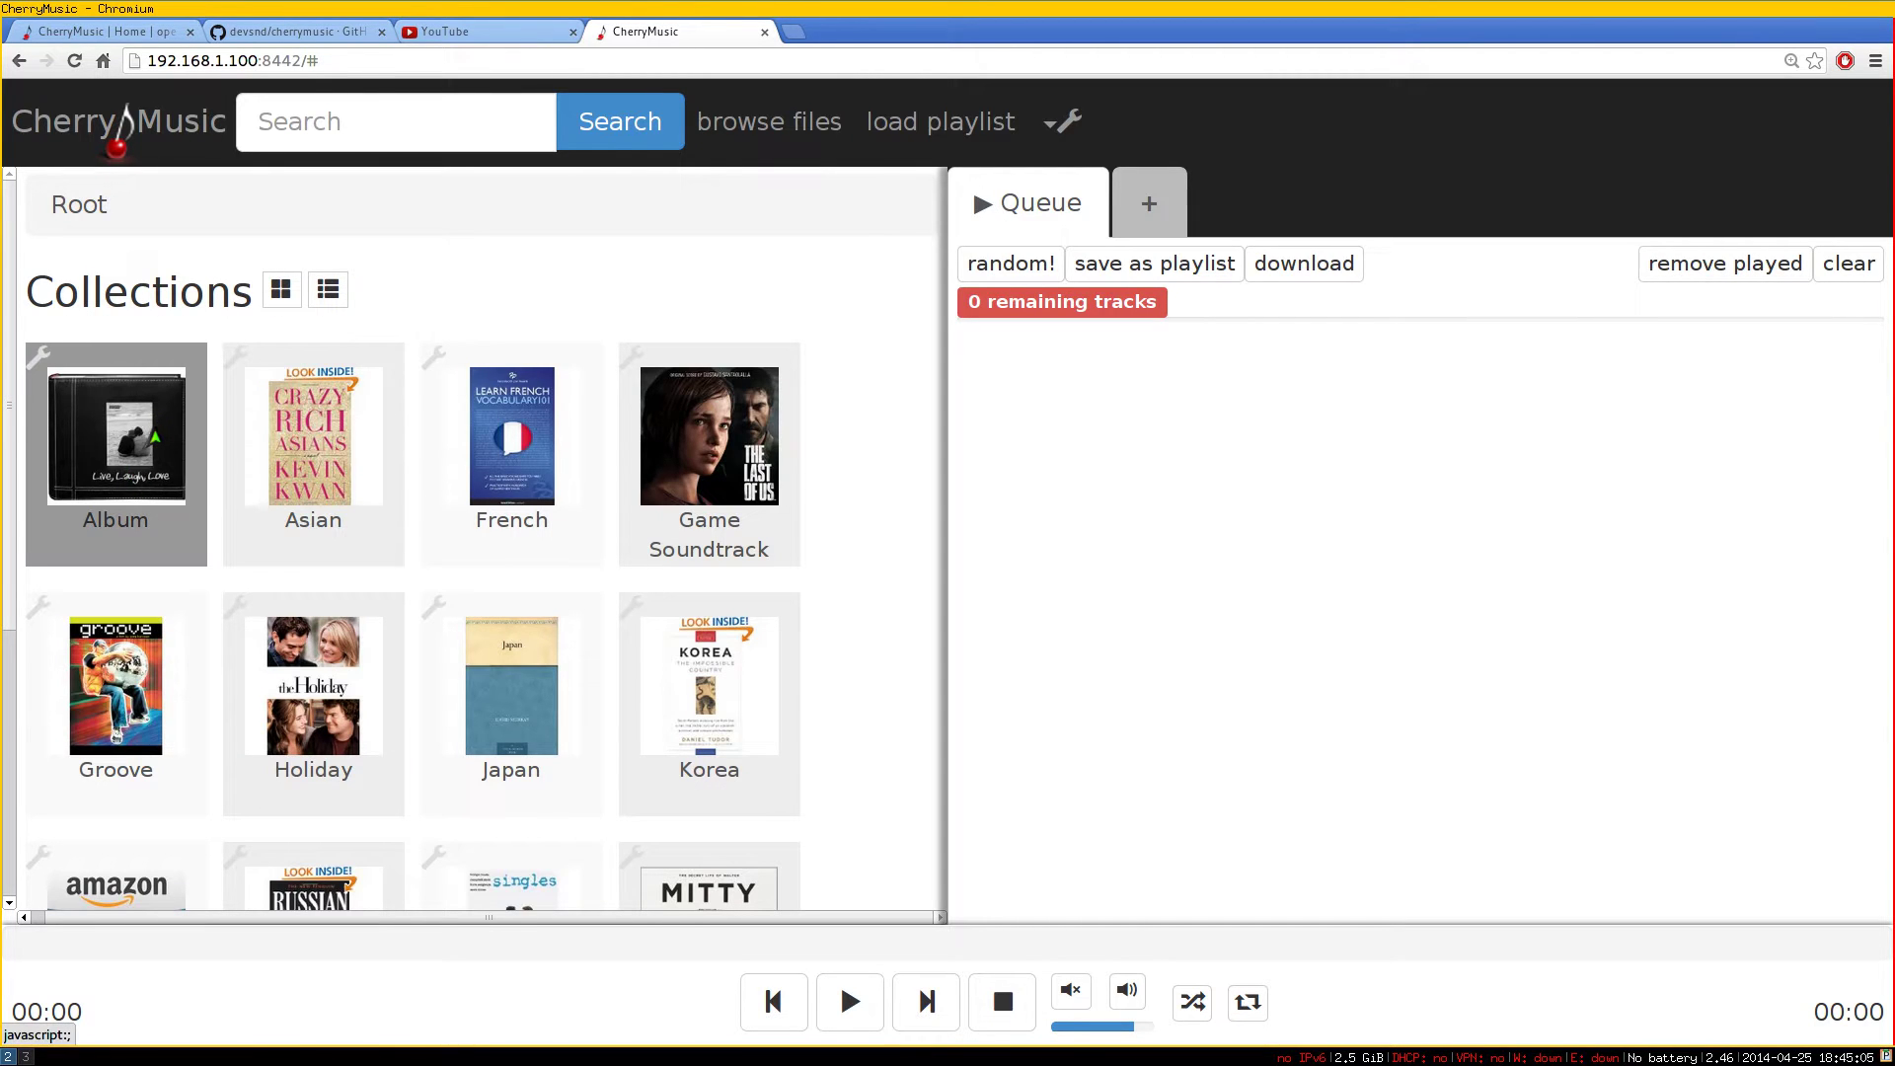
{"action": "left_click", "coordinate": [127, 459]}
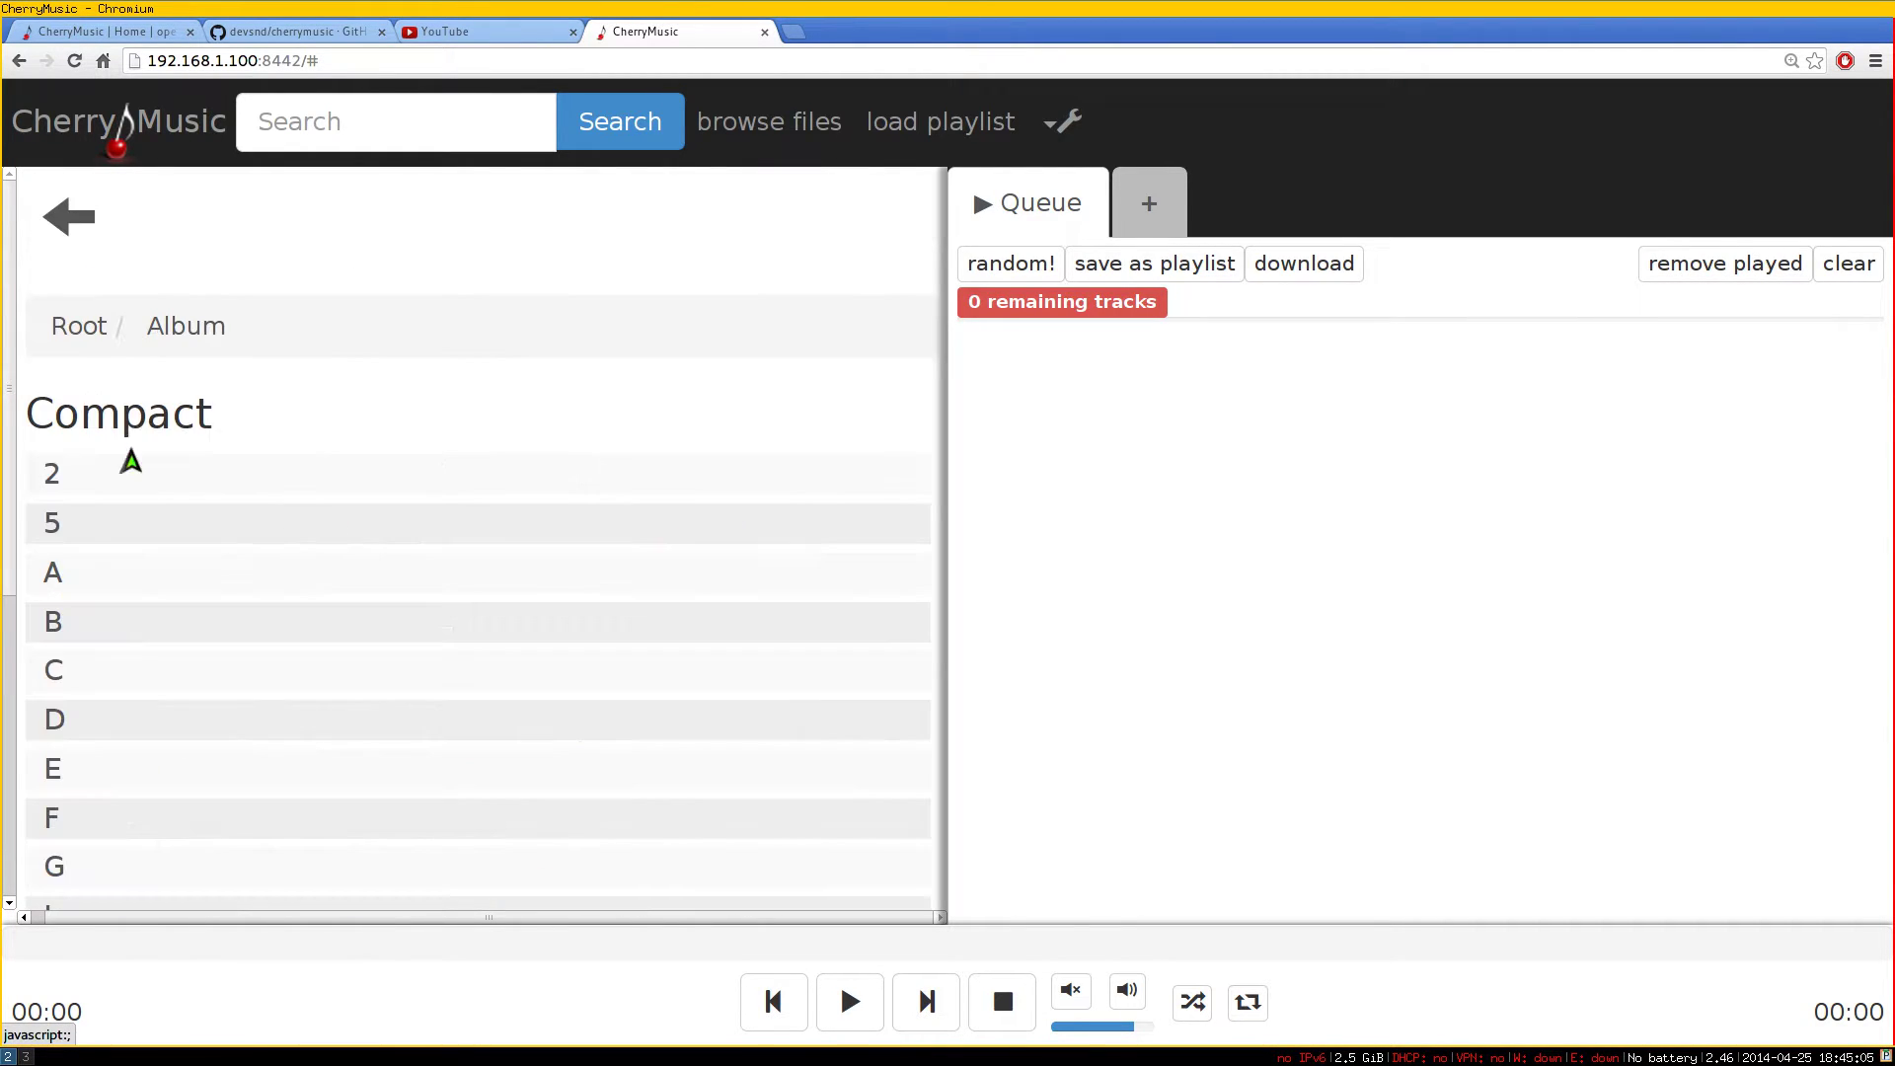
{"action": "scroll", "coordinate": [197, 561], "scroll_direction": "down", "scroll_amount": 1}
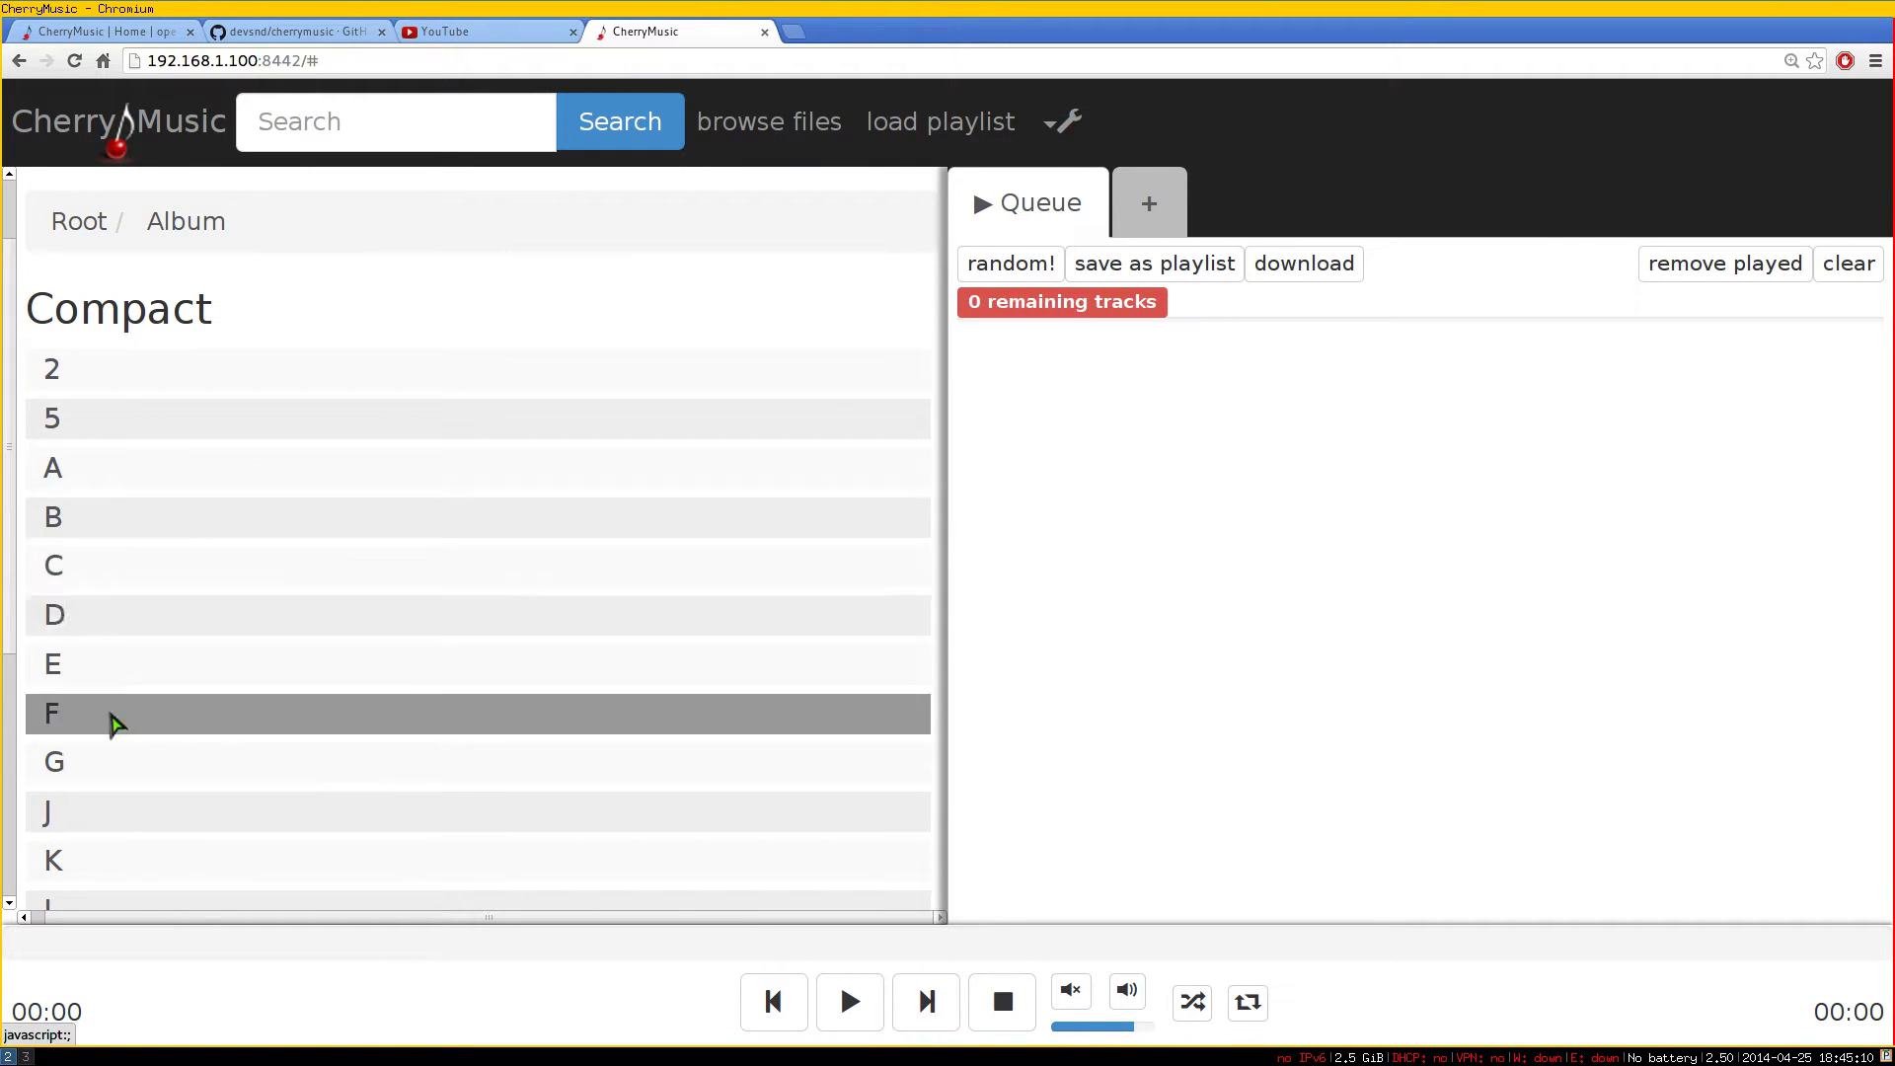
{"action": "left_click", "coordinate": [94, 633]}
{"action": "scroll", "coordinate": [198, 604], "scroll_direction": "down", "scroll_amount": 2}
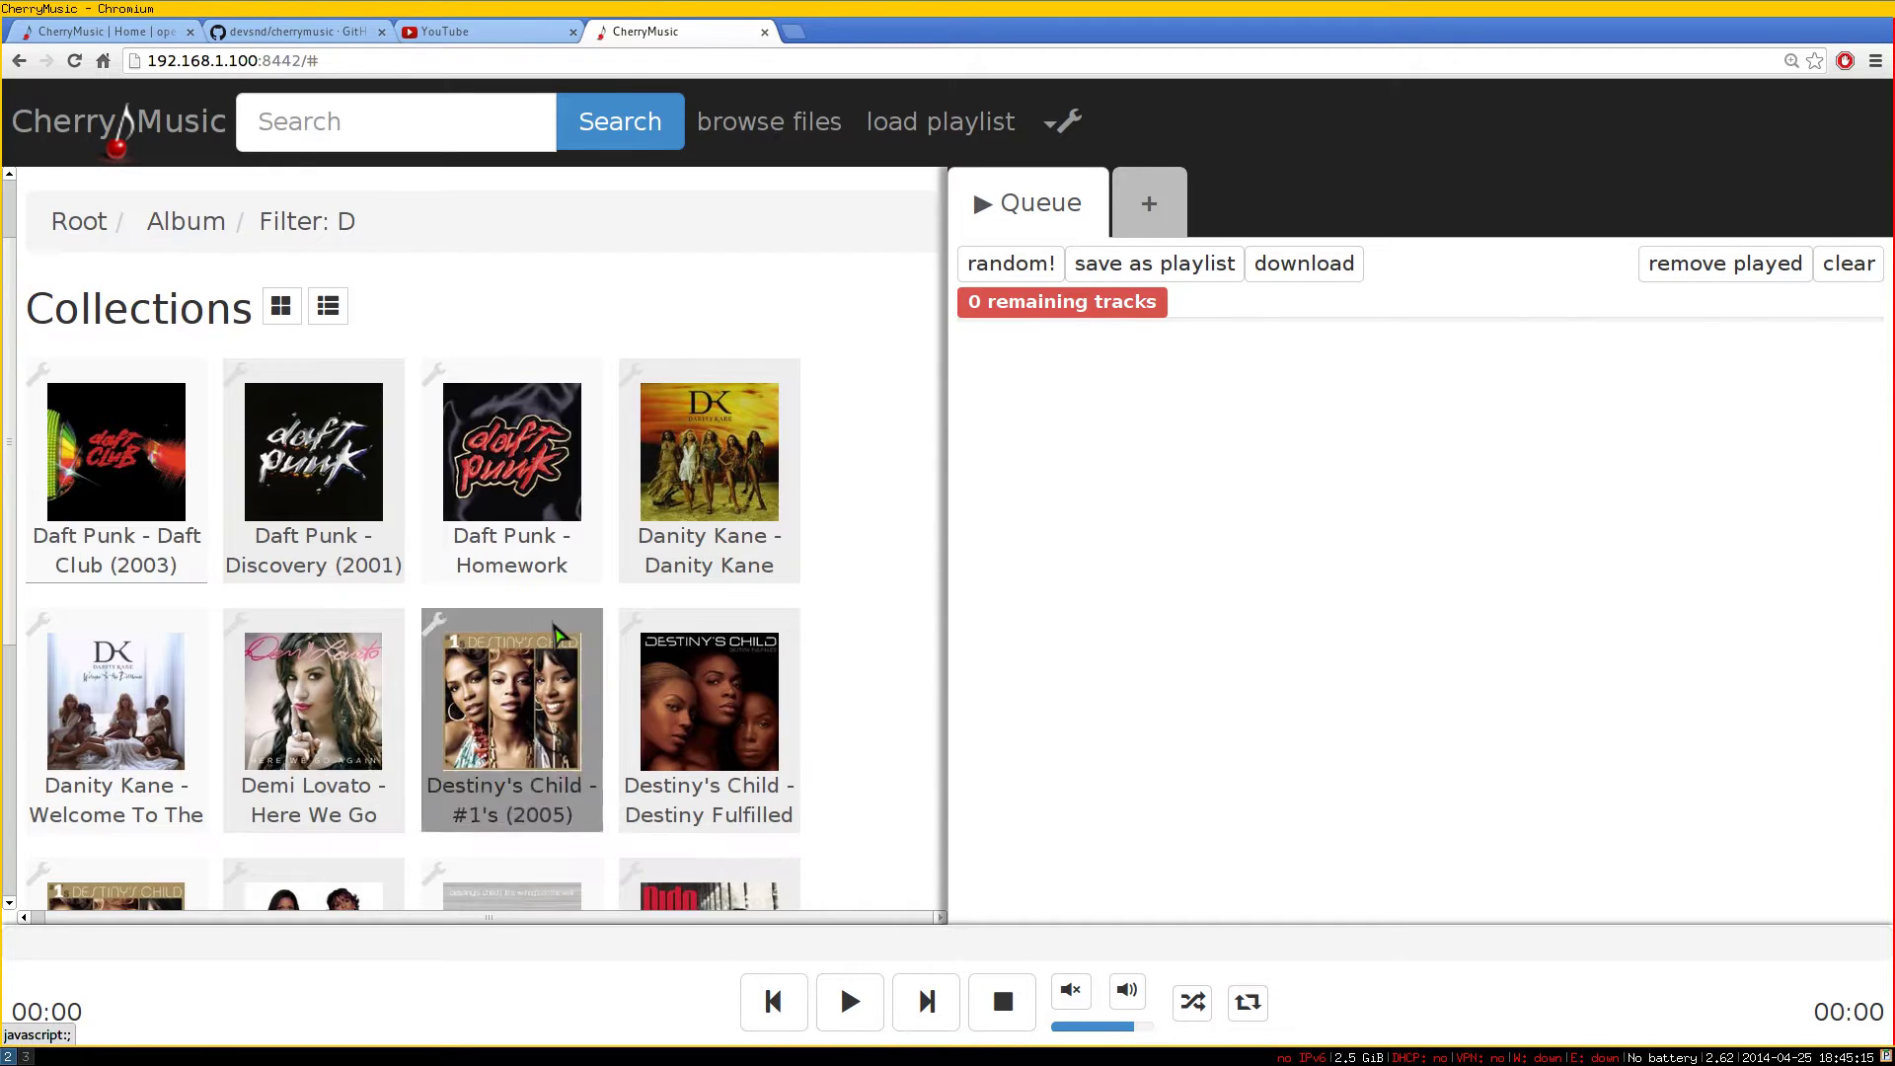
Queue Daft Club tracks 02 Aerodynamic through 05 Phoenix, then play track 03 from the queue
{"action": "left_click", "coordinate": [129, 488]}
{"action": "scroll", "coordinate": [350, 553], "scroll_direction": "down", "scroll_amount": 2}
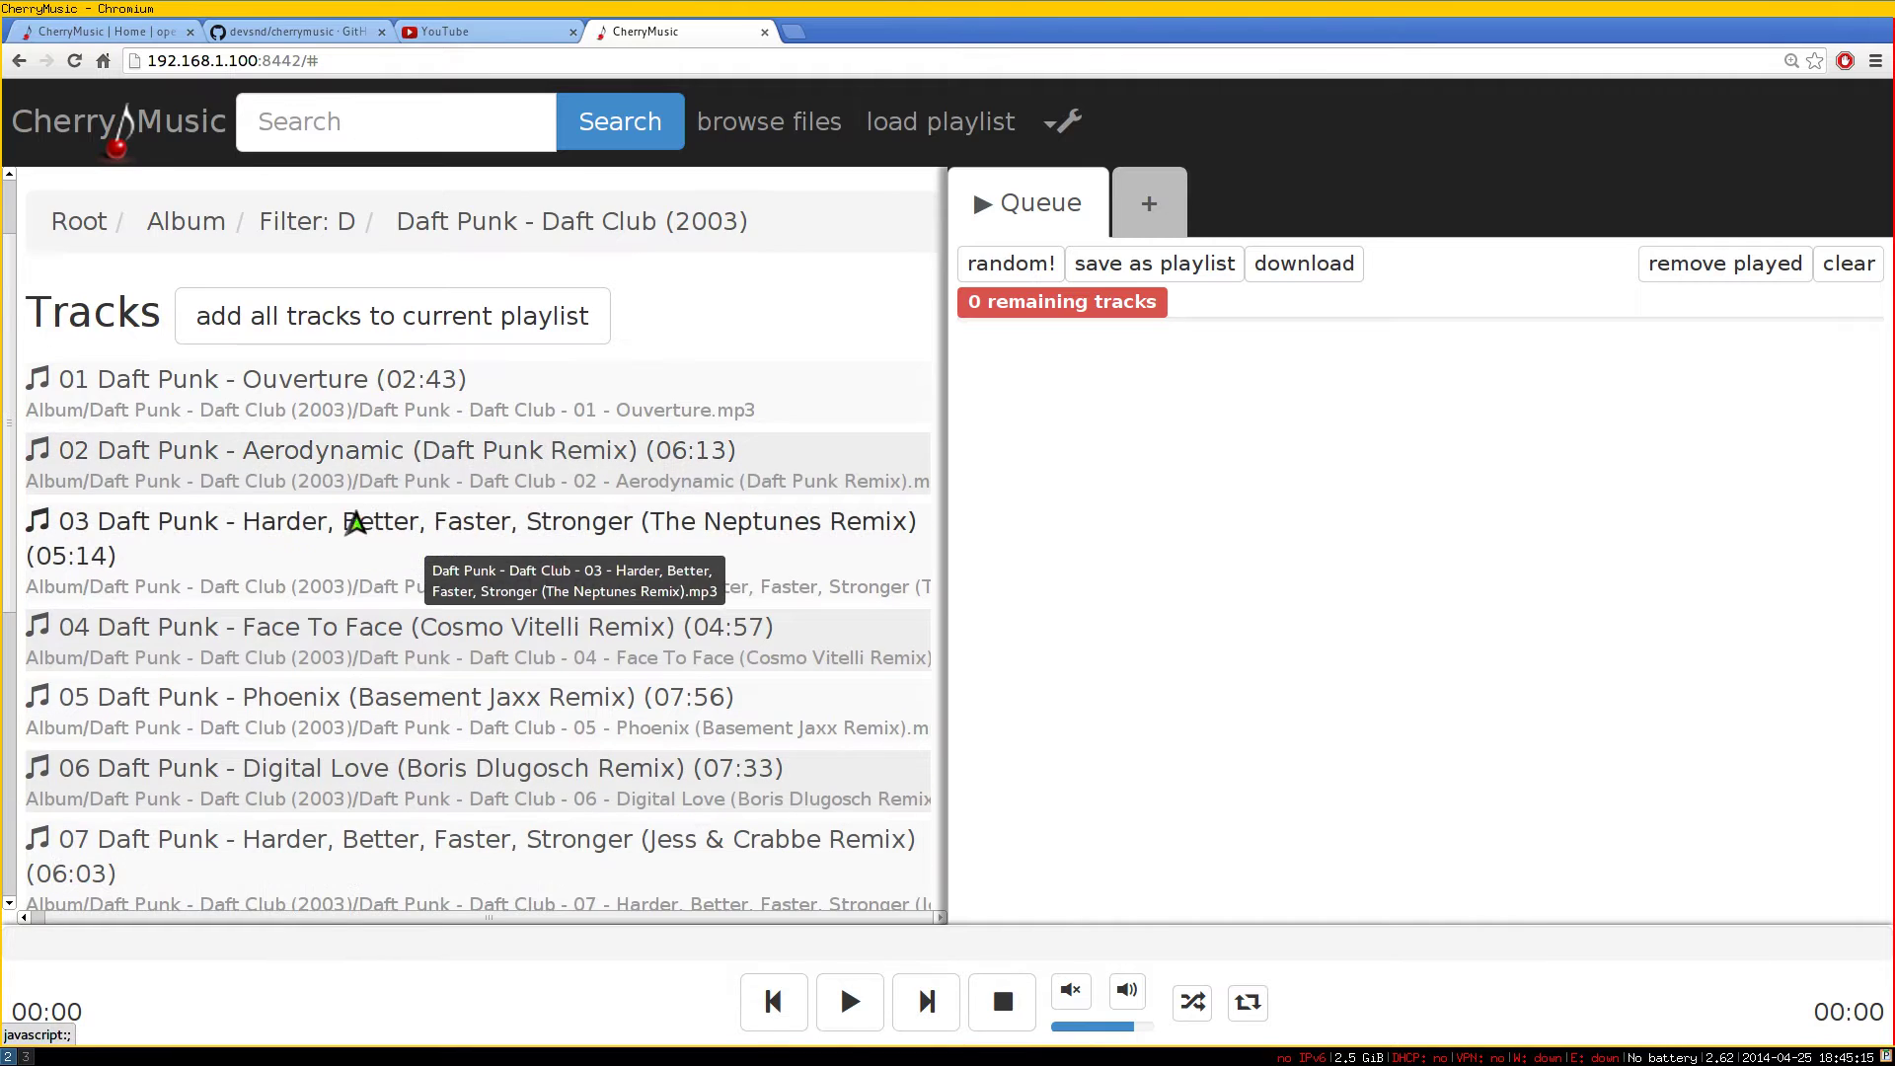
{"action": "left_click", "coordinate": [352, 471]}
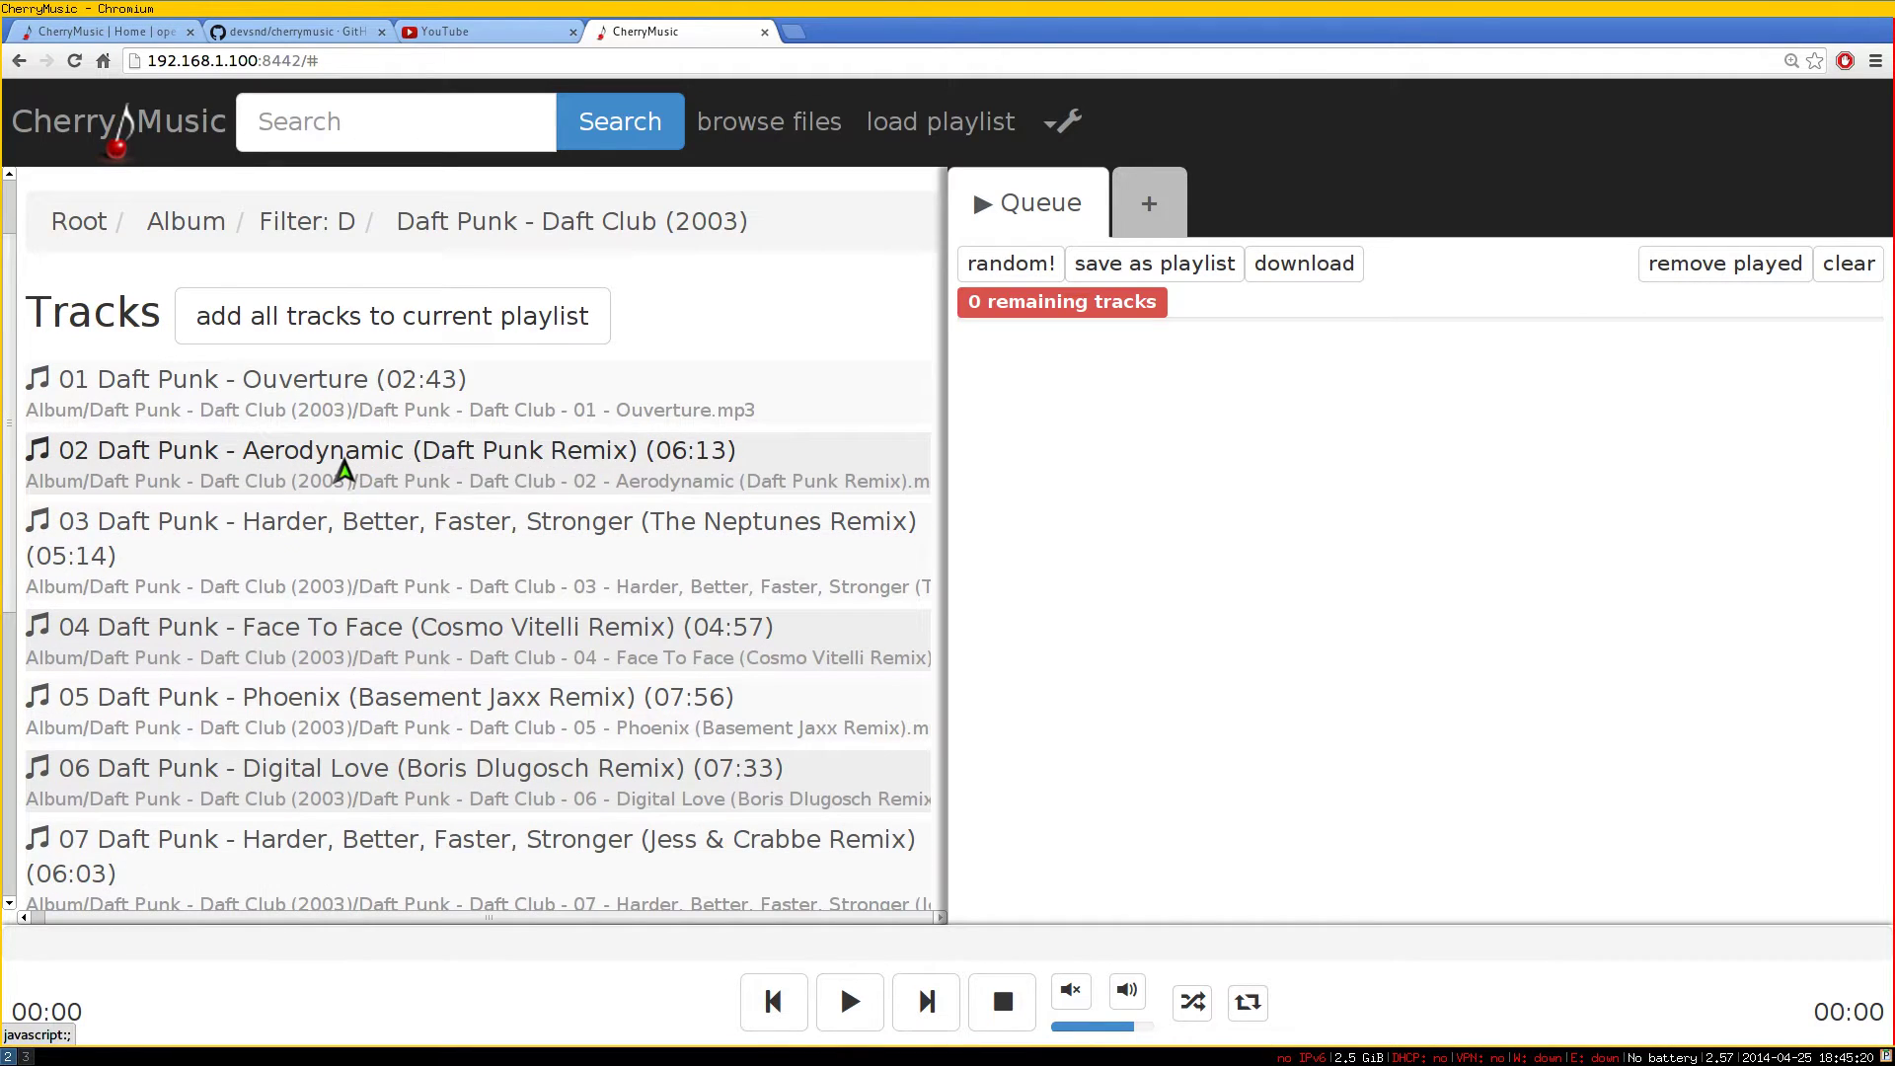
{"action": "left_click", "coordinate": [345, 543]}
{"action": "left_click", "coordinate": [338, 652]}
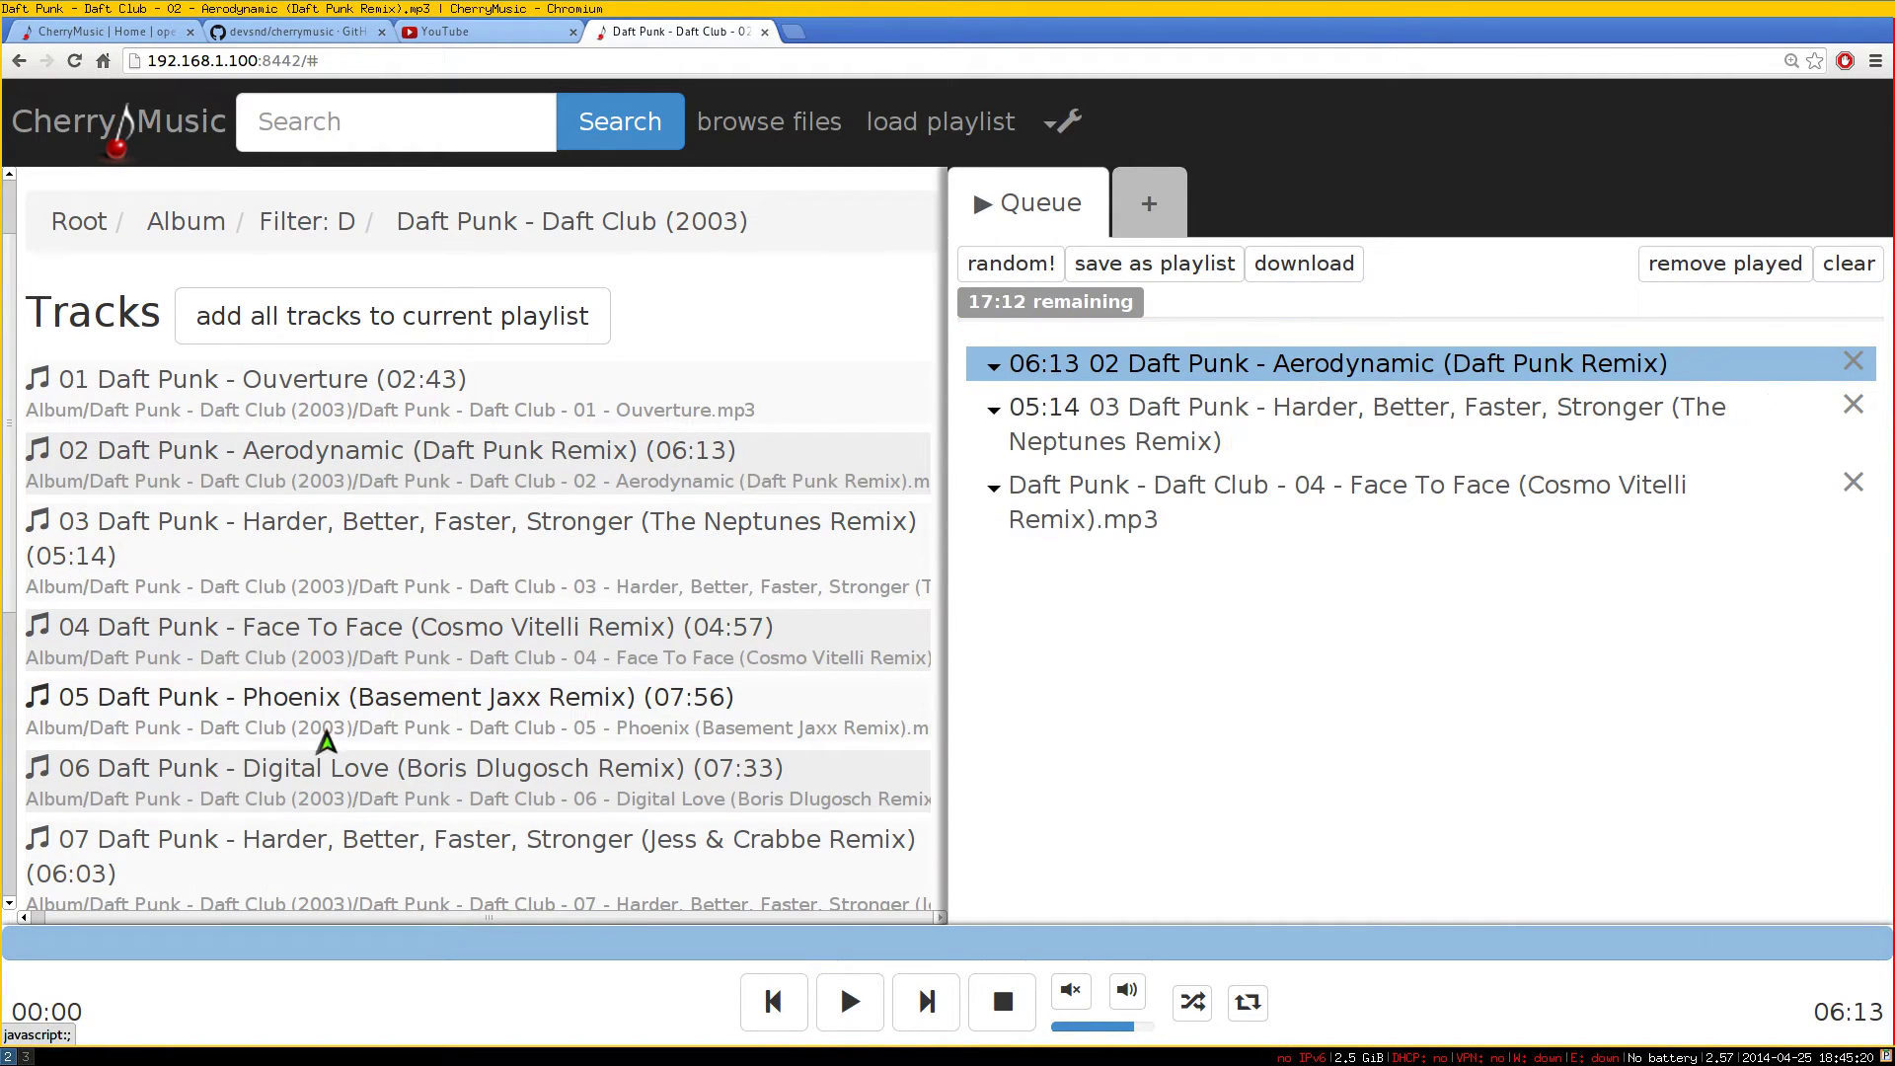
{"action": "left_click", "coordinate": [324, 732]}
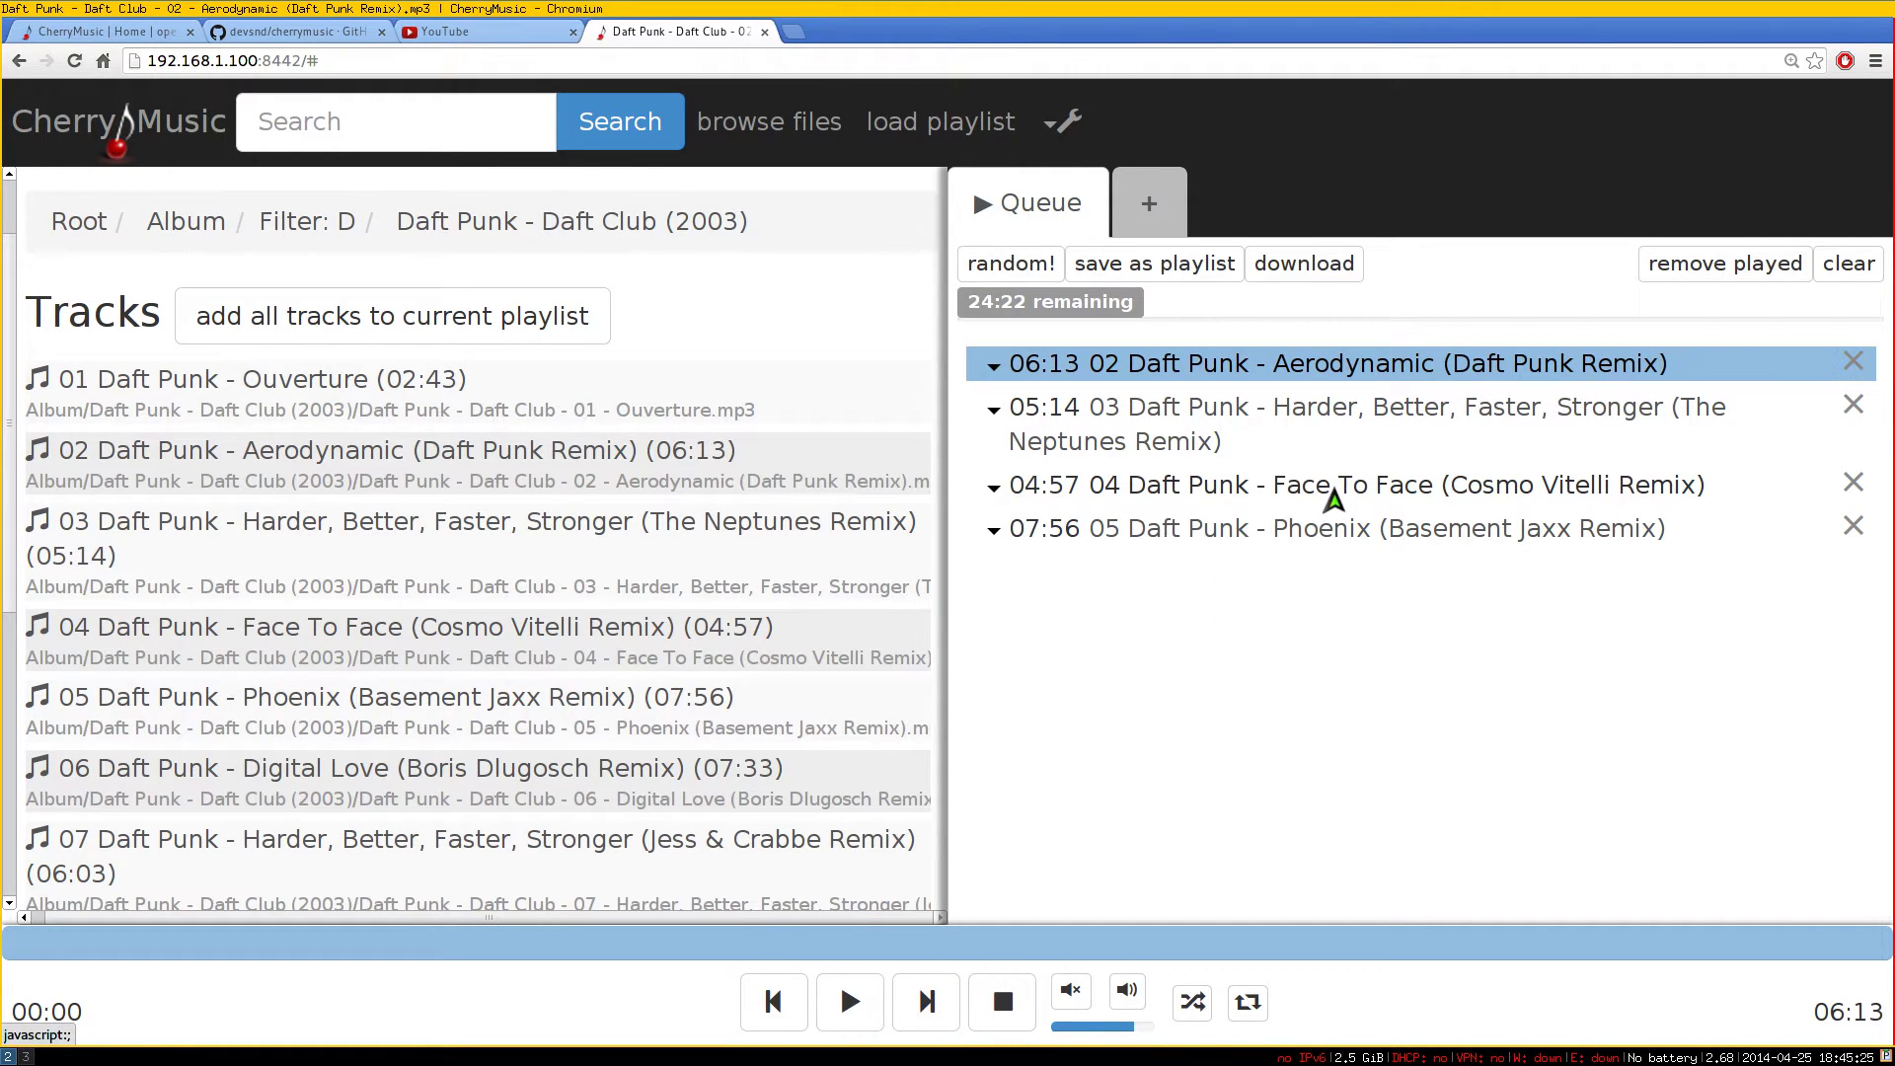
{"action": "left_click", "coordinate": [1159, 421]}
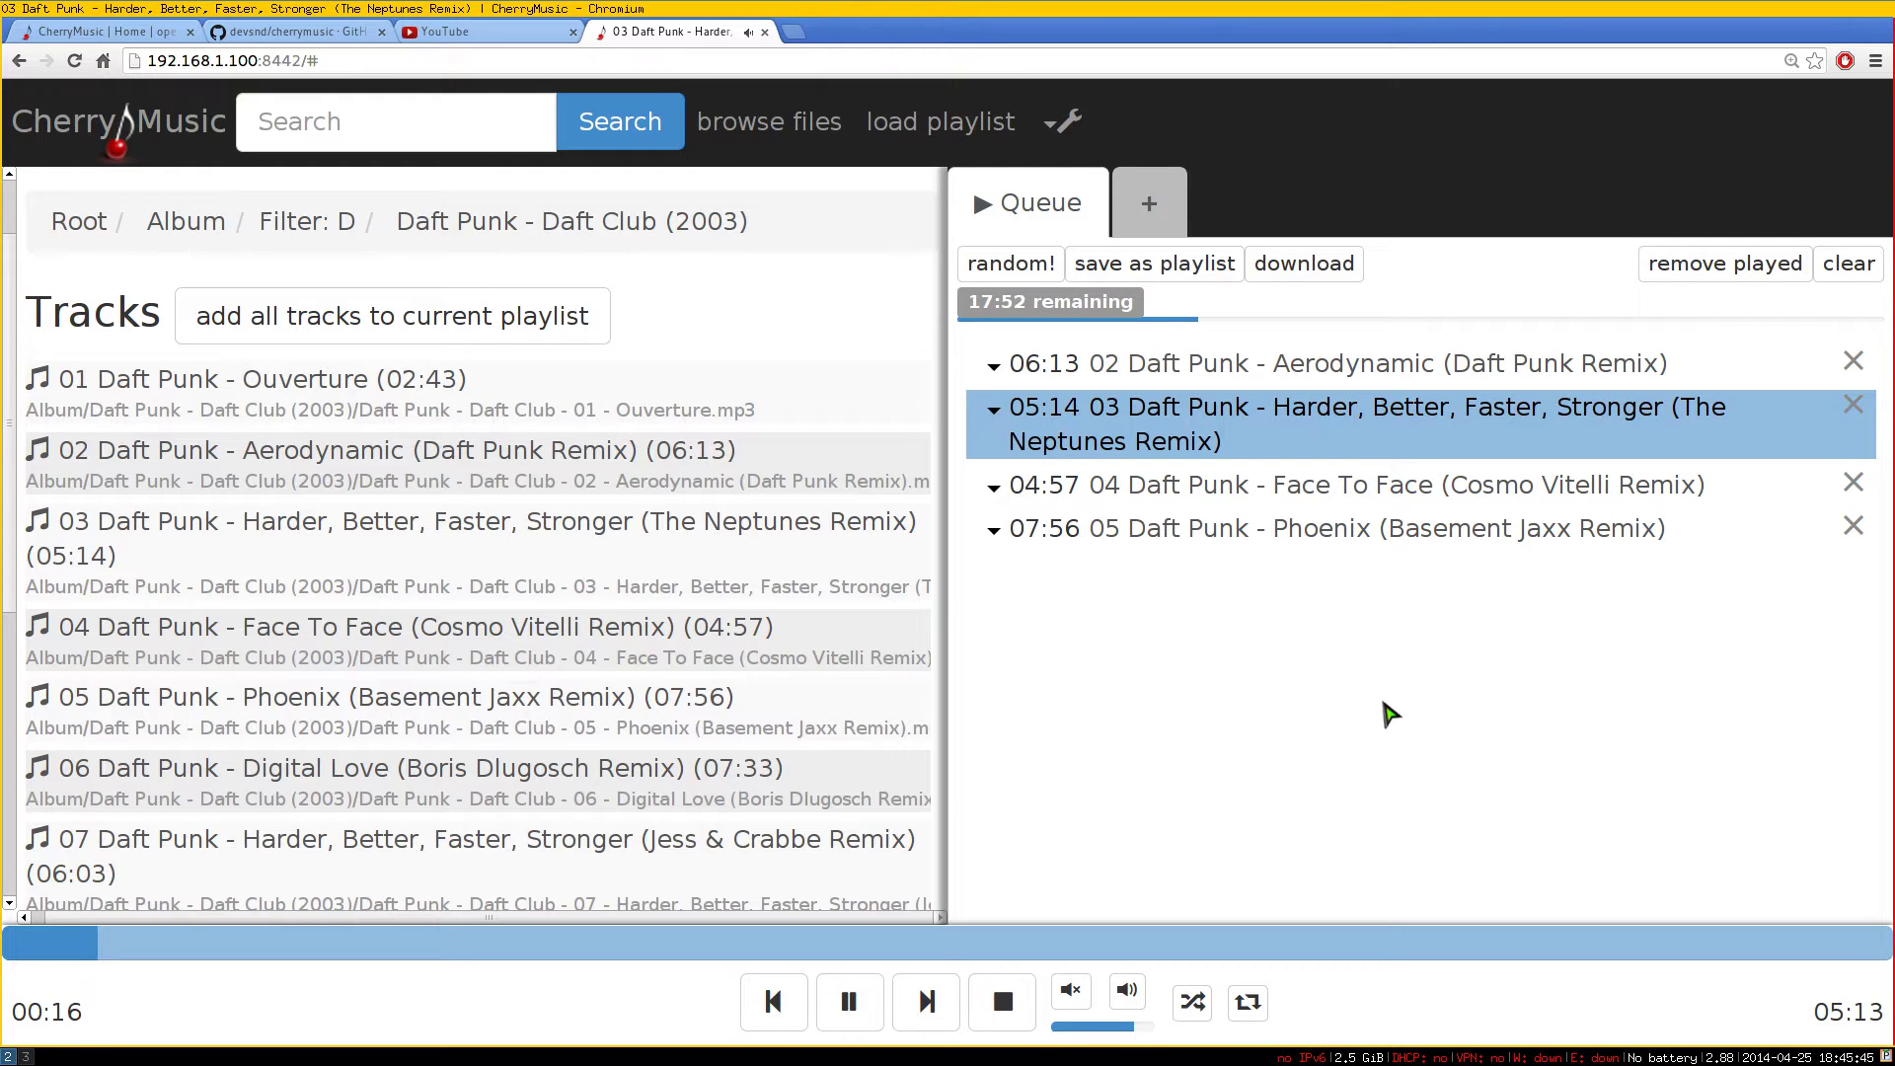
Fill the queue with random tracks and play Alicia Keys' I Got A Little Something For You
{"action": "left_click", "coordinate": [1017, 274]}
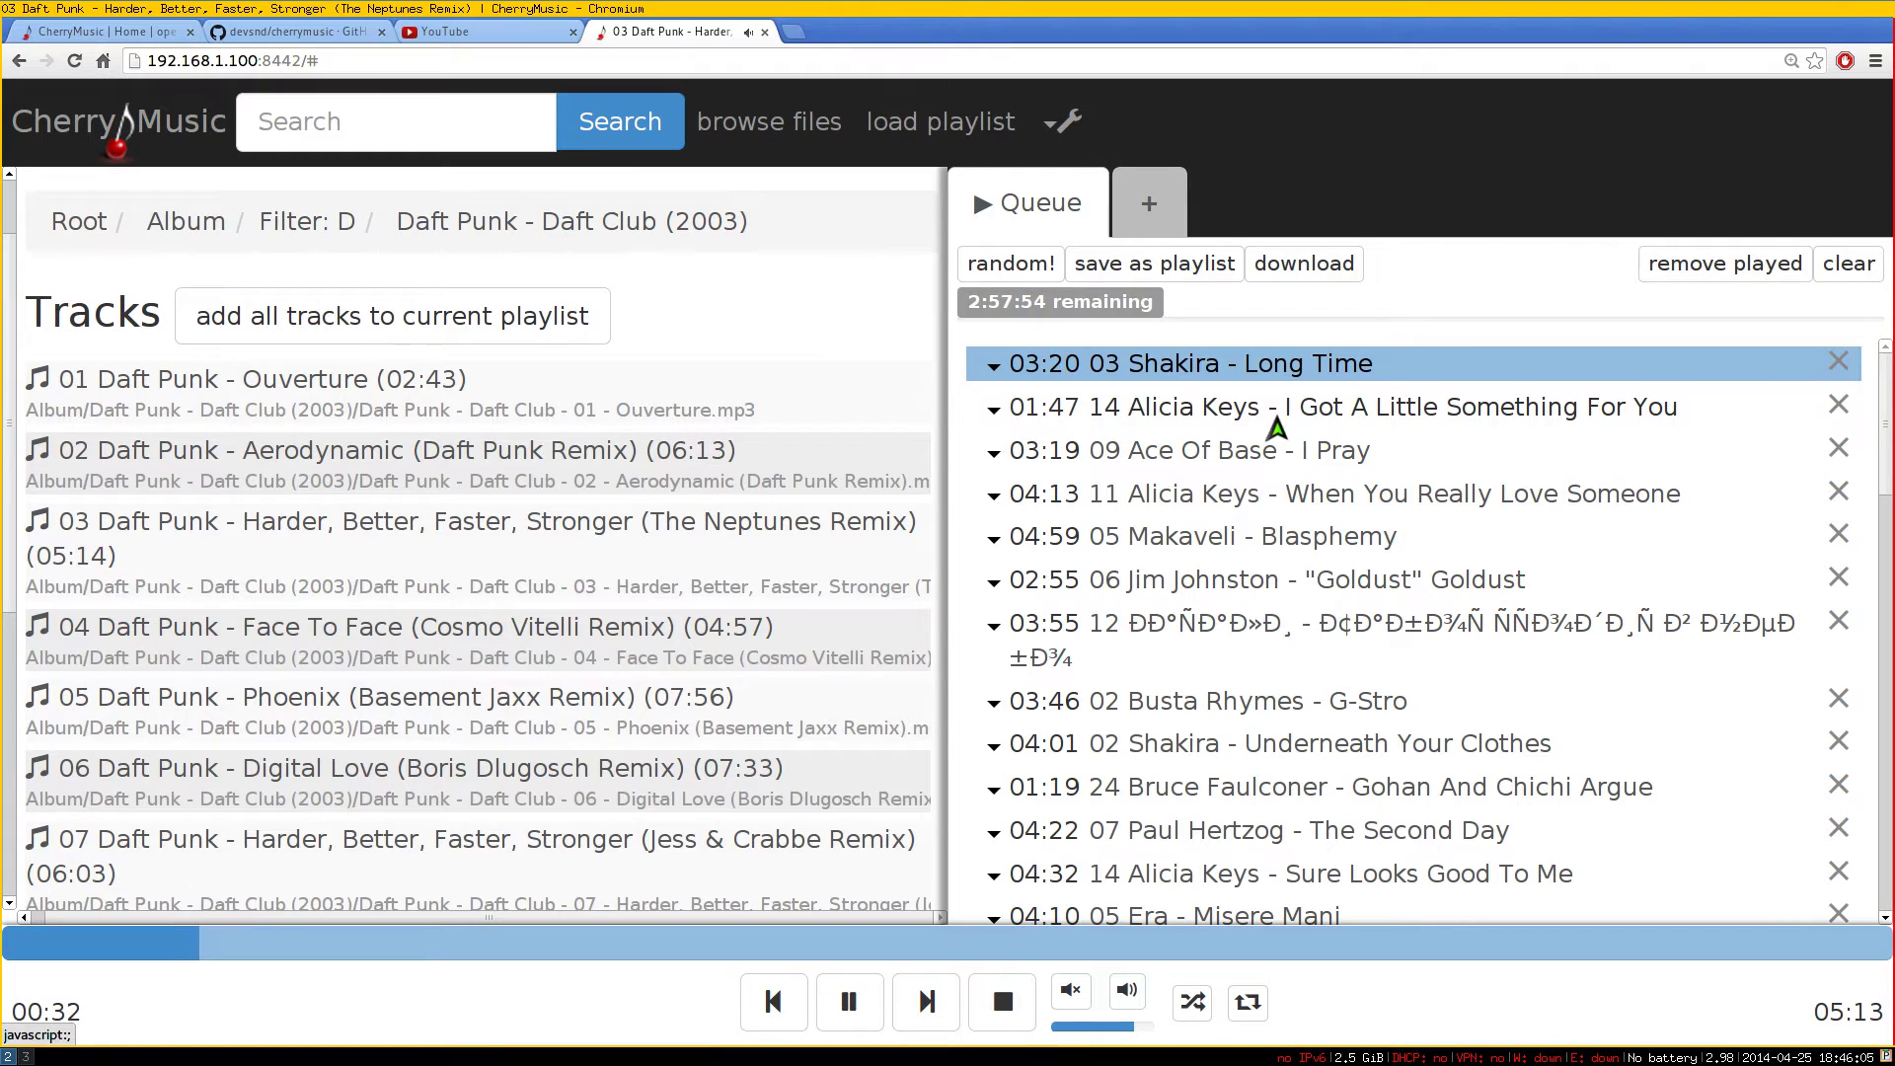
{"action": "left_click", "coordinate": [1147, 420]}
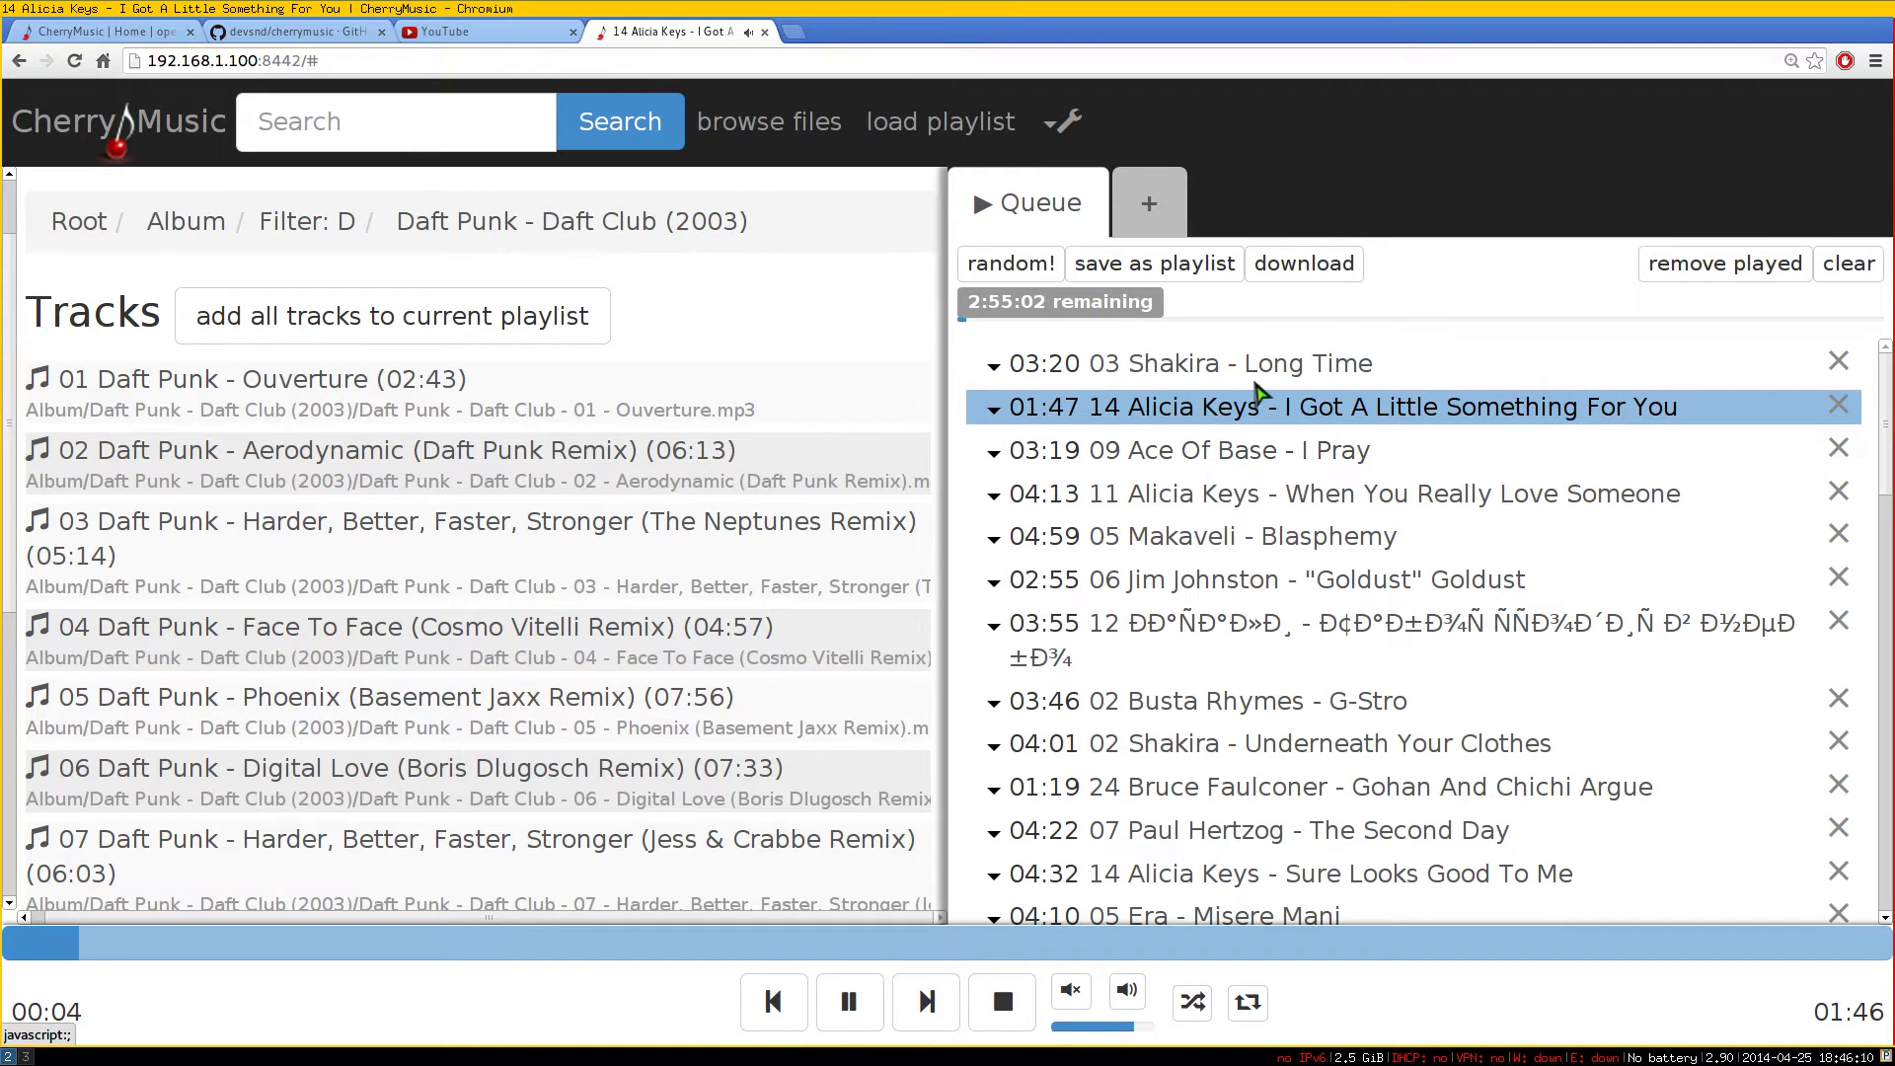
{"action": "scroll", "coordinate": [1283, 755], "scroll_direction": "down", "scroll_amount": 3}
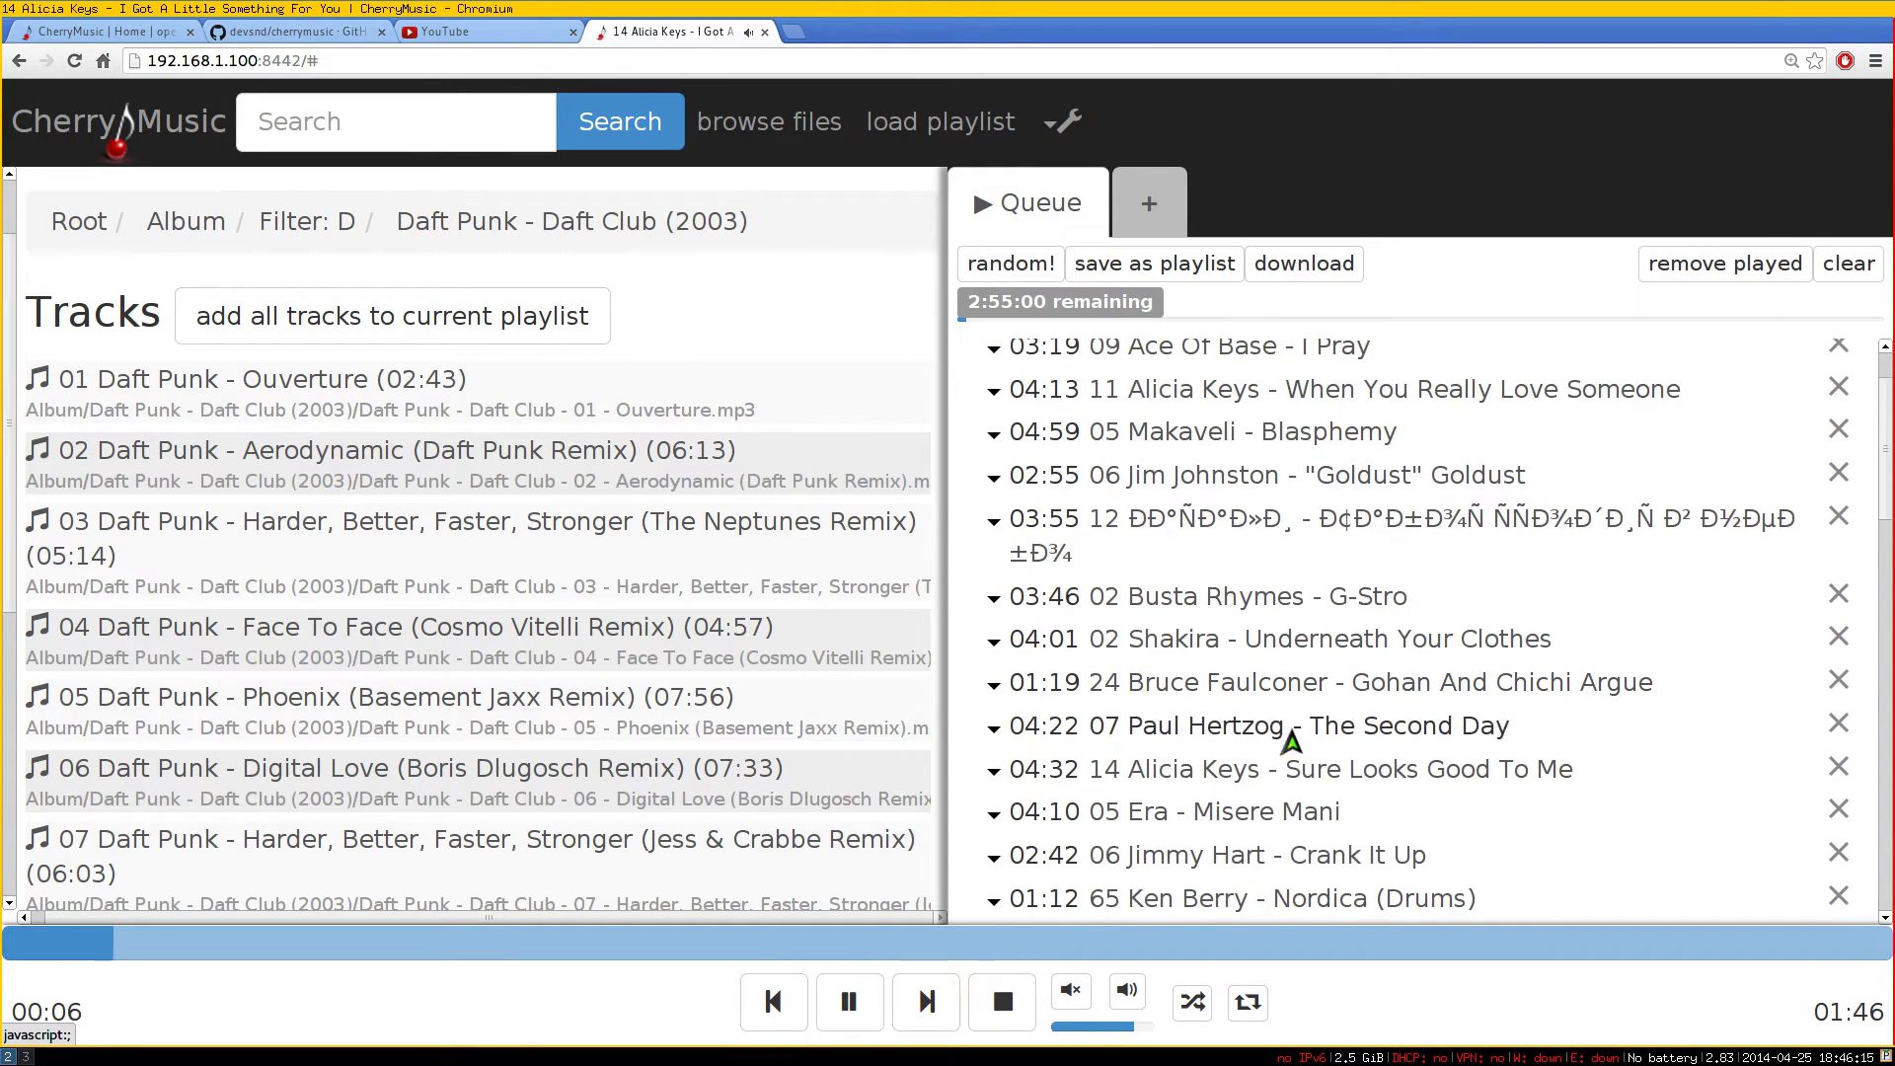
{"action": "scroll", "coordinate": [1288, 752], "scroll_direction": "up", "scroll_amount": 3}
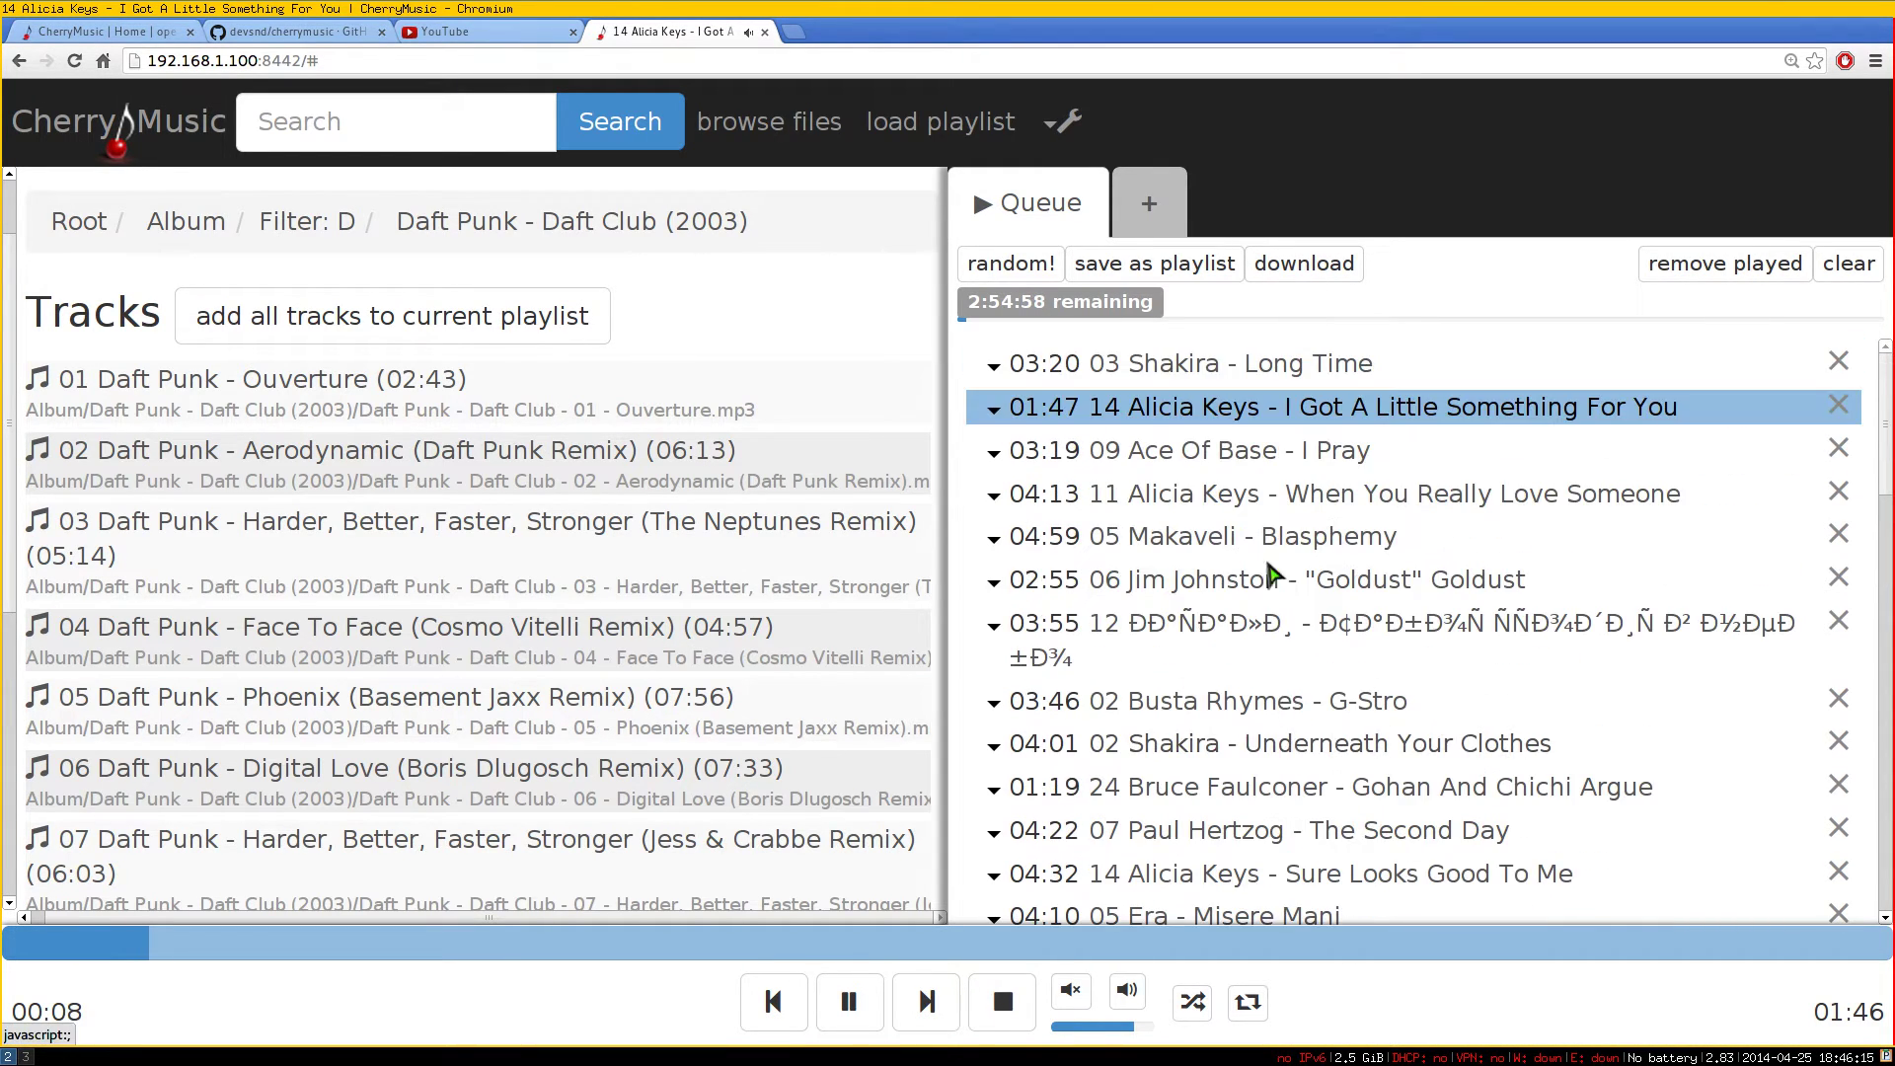
Clear the queue, queue only Harder, Better, Faster, Stronger, and download it as a zip
{"action": "left_click", "coordinate": [1849, 264]}
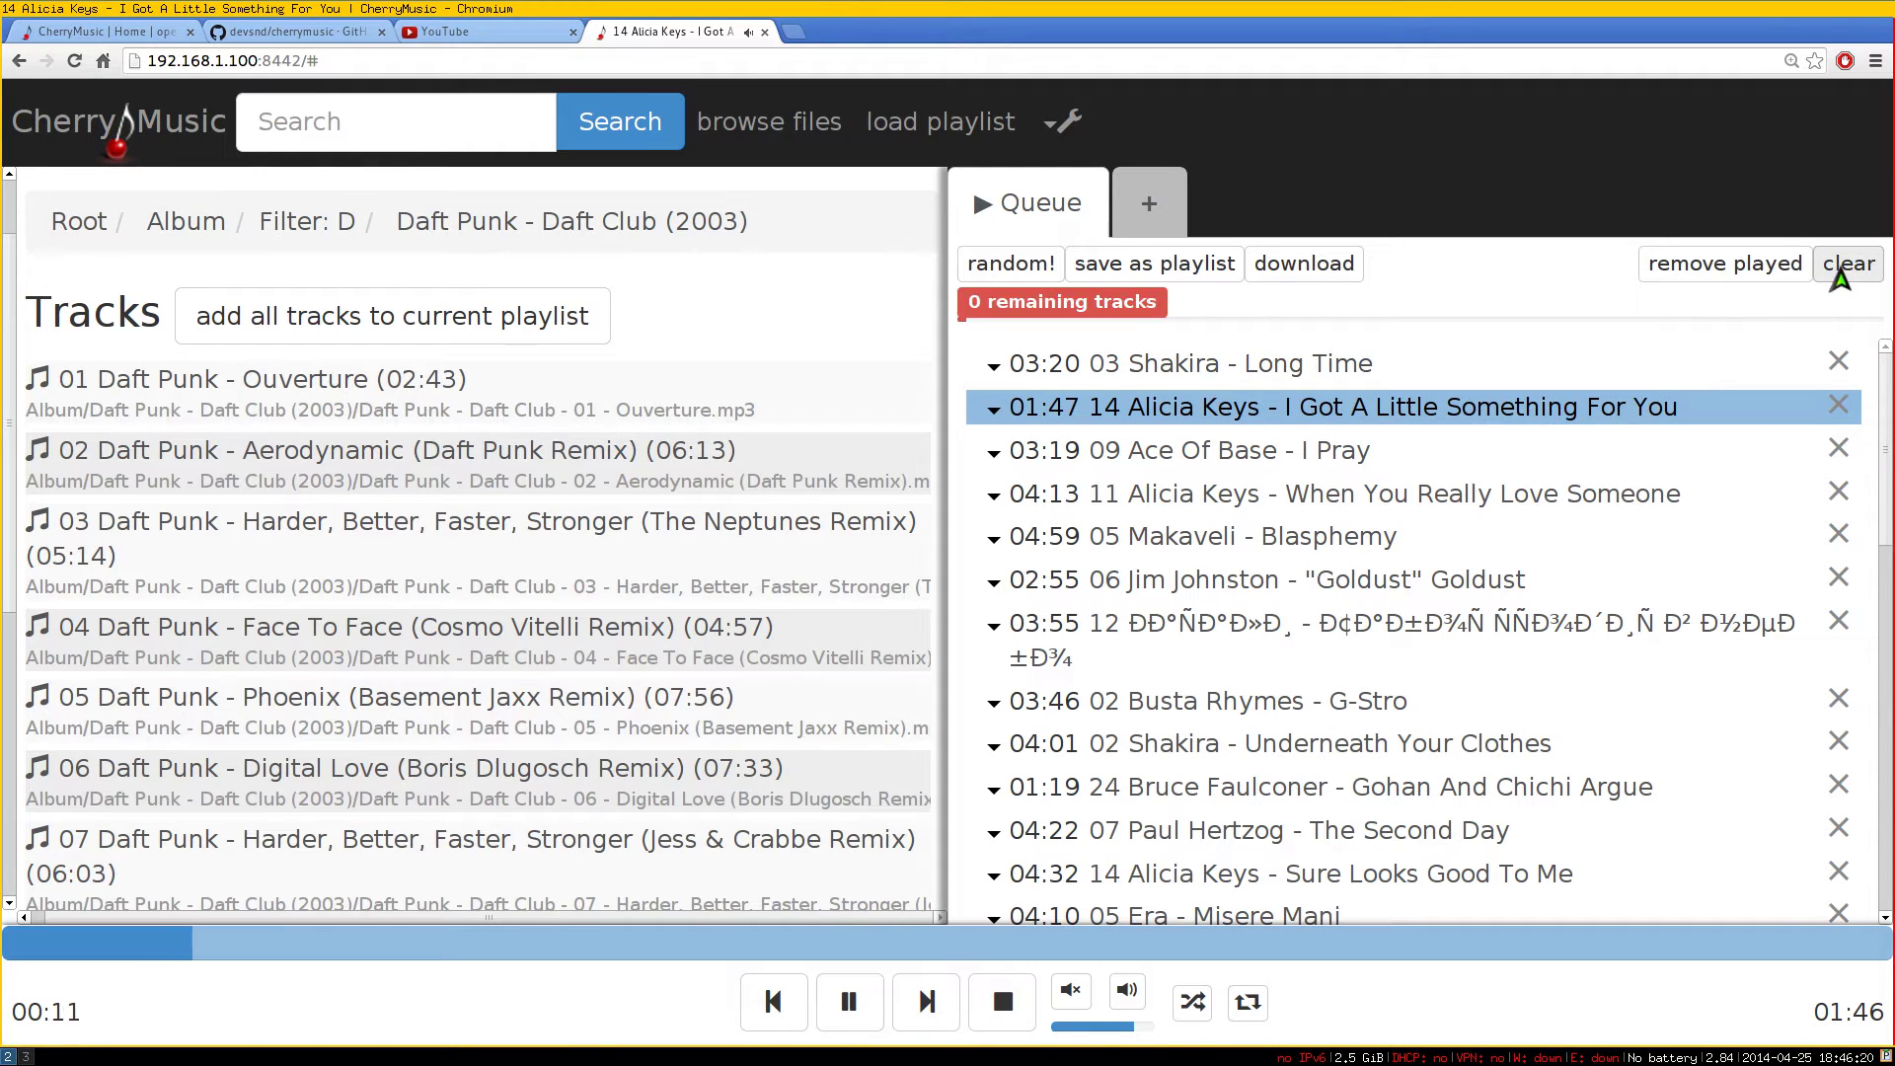
{"action": "left_click", "coordinate": [258, 542]}
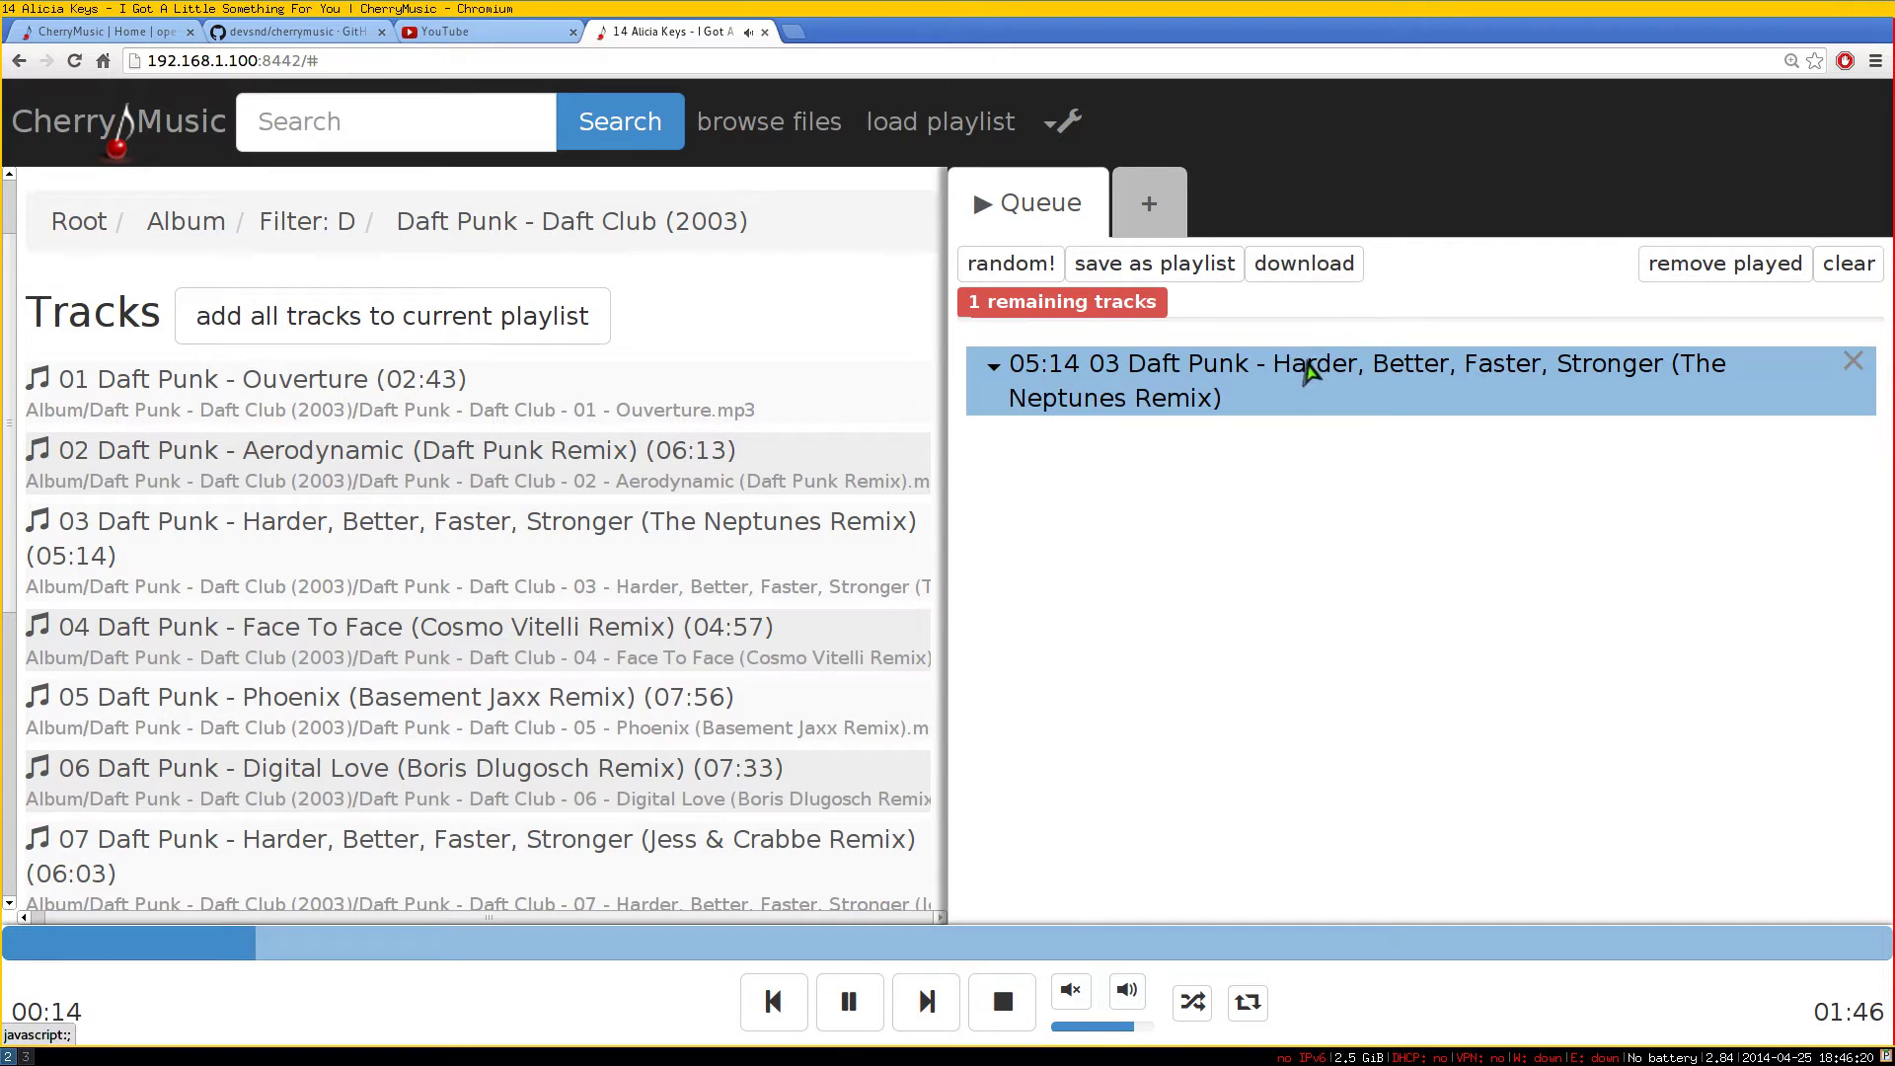
{"action": "left_click", "coordinate": [1319, 268]}
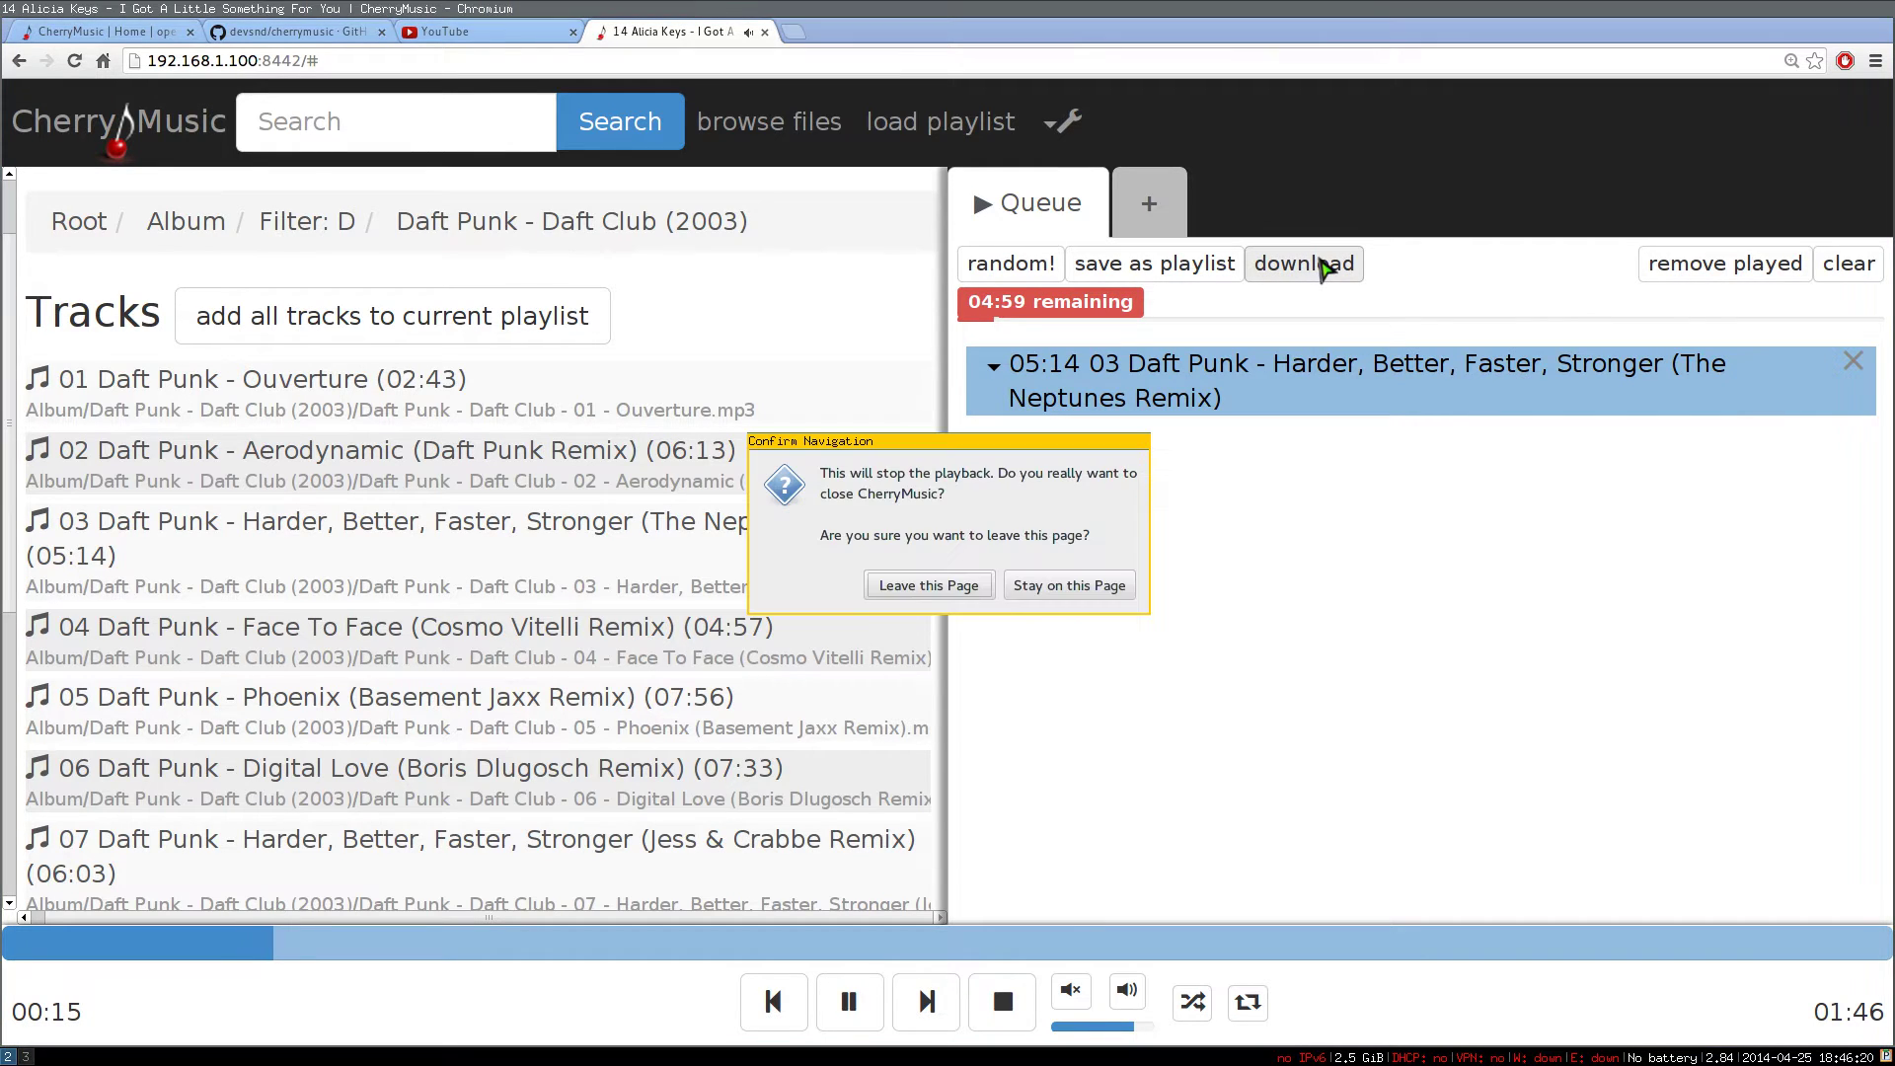
{"action": "left_click", "coordinate": [918, 584]}
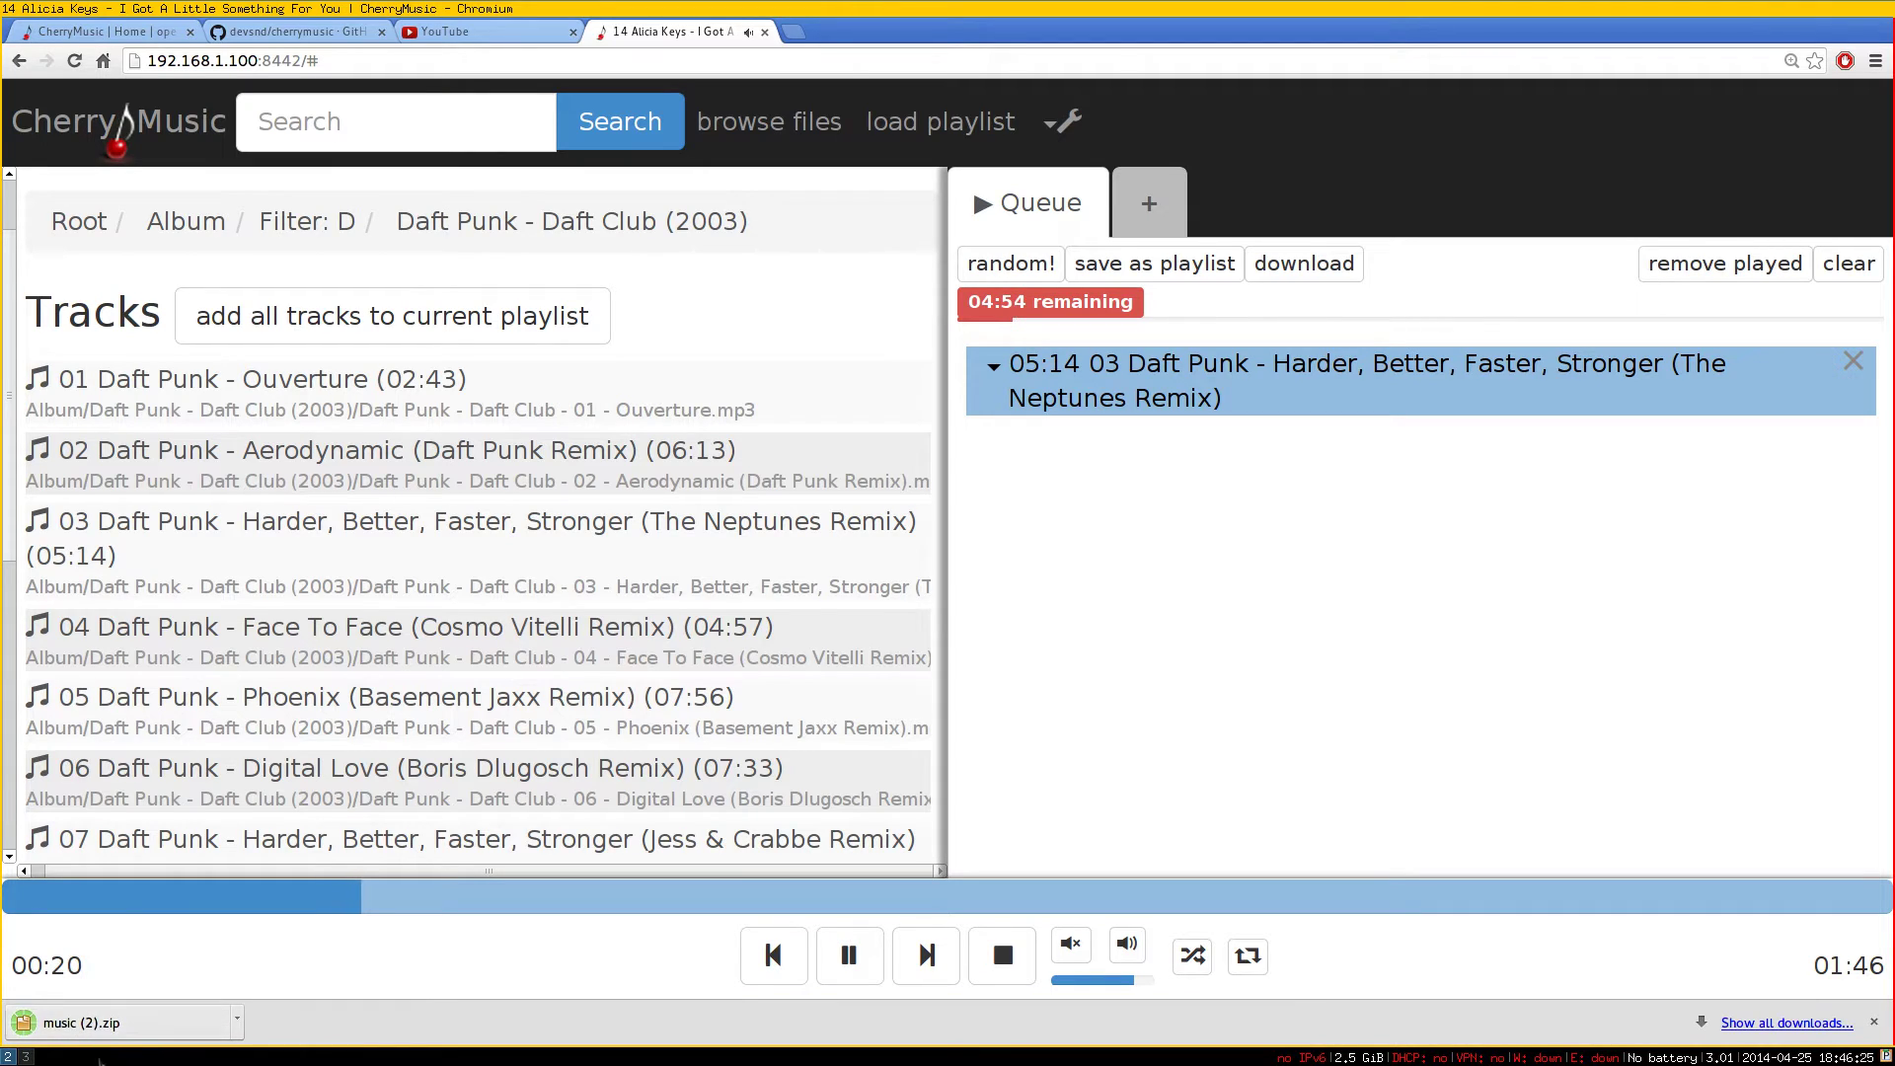
{"action": "left_click", "coordinate": [1874, 1023]}
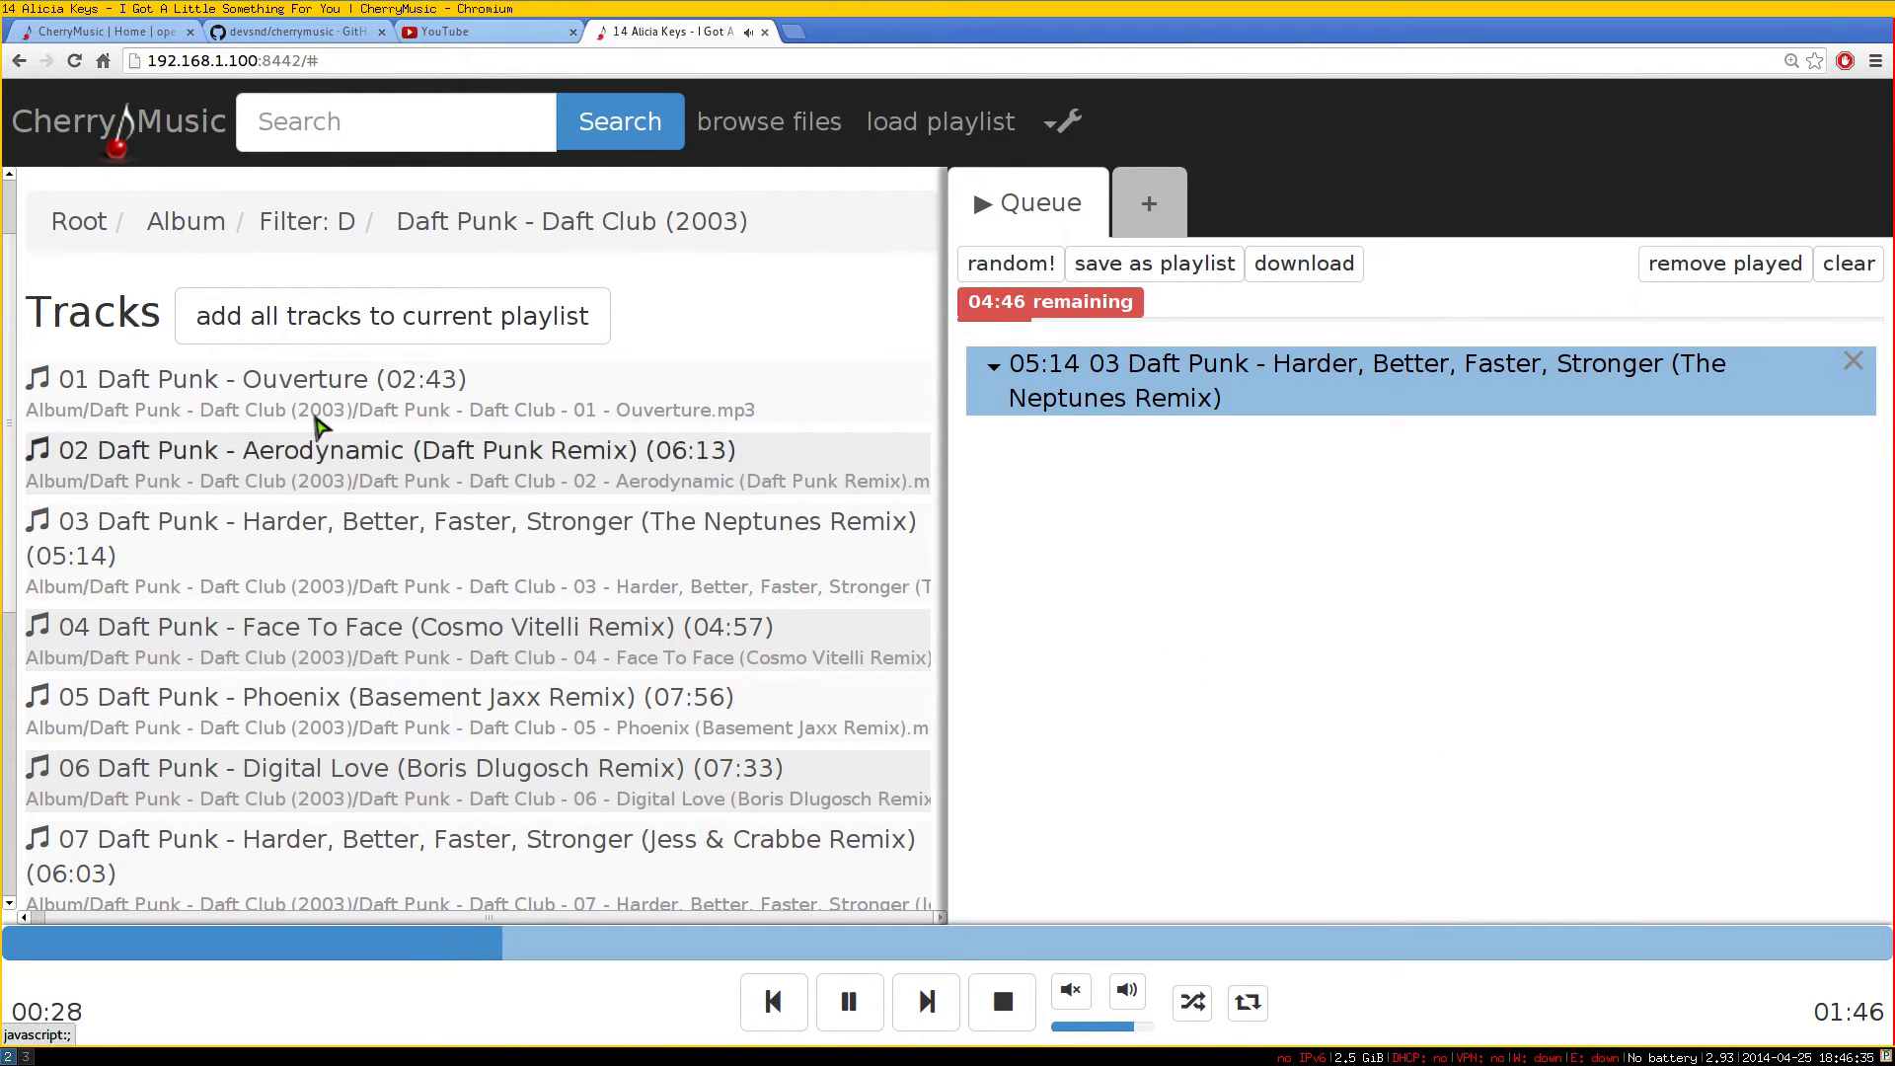
Open the Fergie album under letter F and queue Clumsy and All That I Got
{"action": "left_click", "coordinate": [180, 232]}
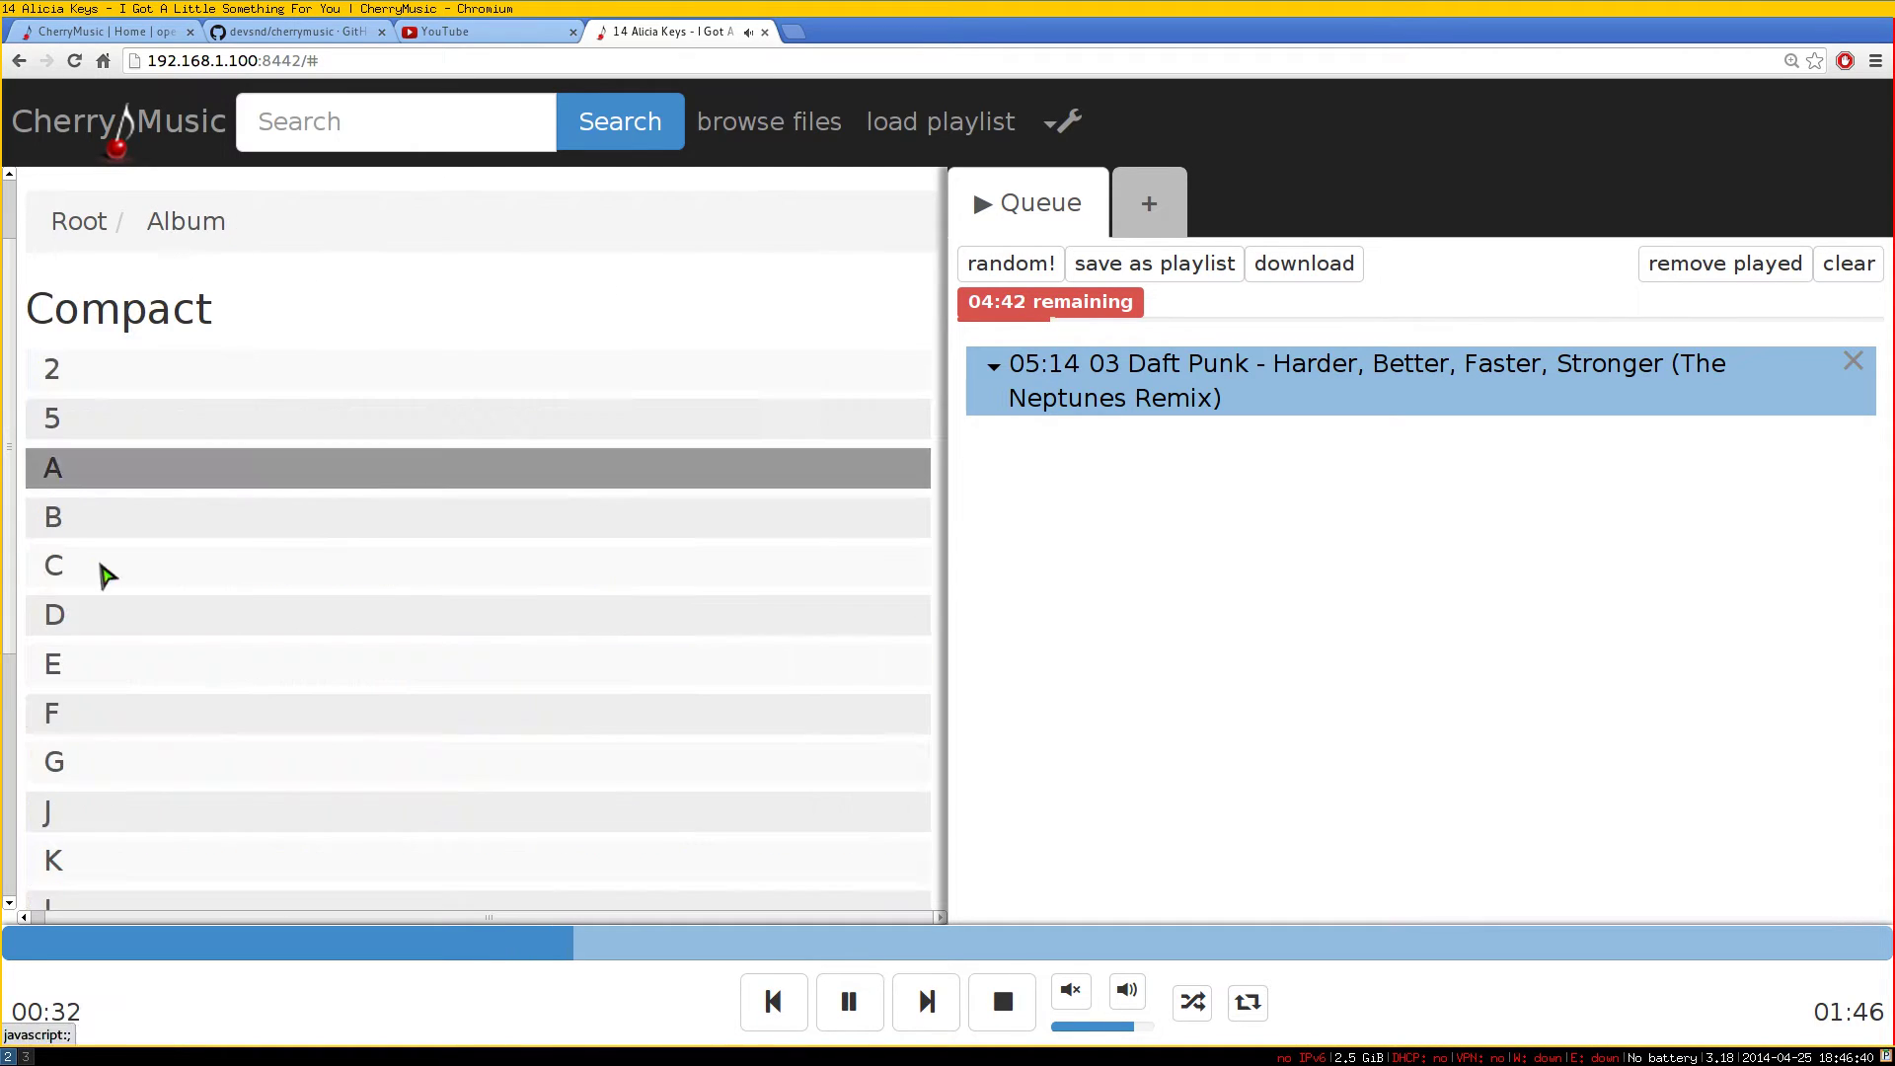
{"action": "left_click", "coordinate": [77, 724]}
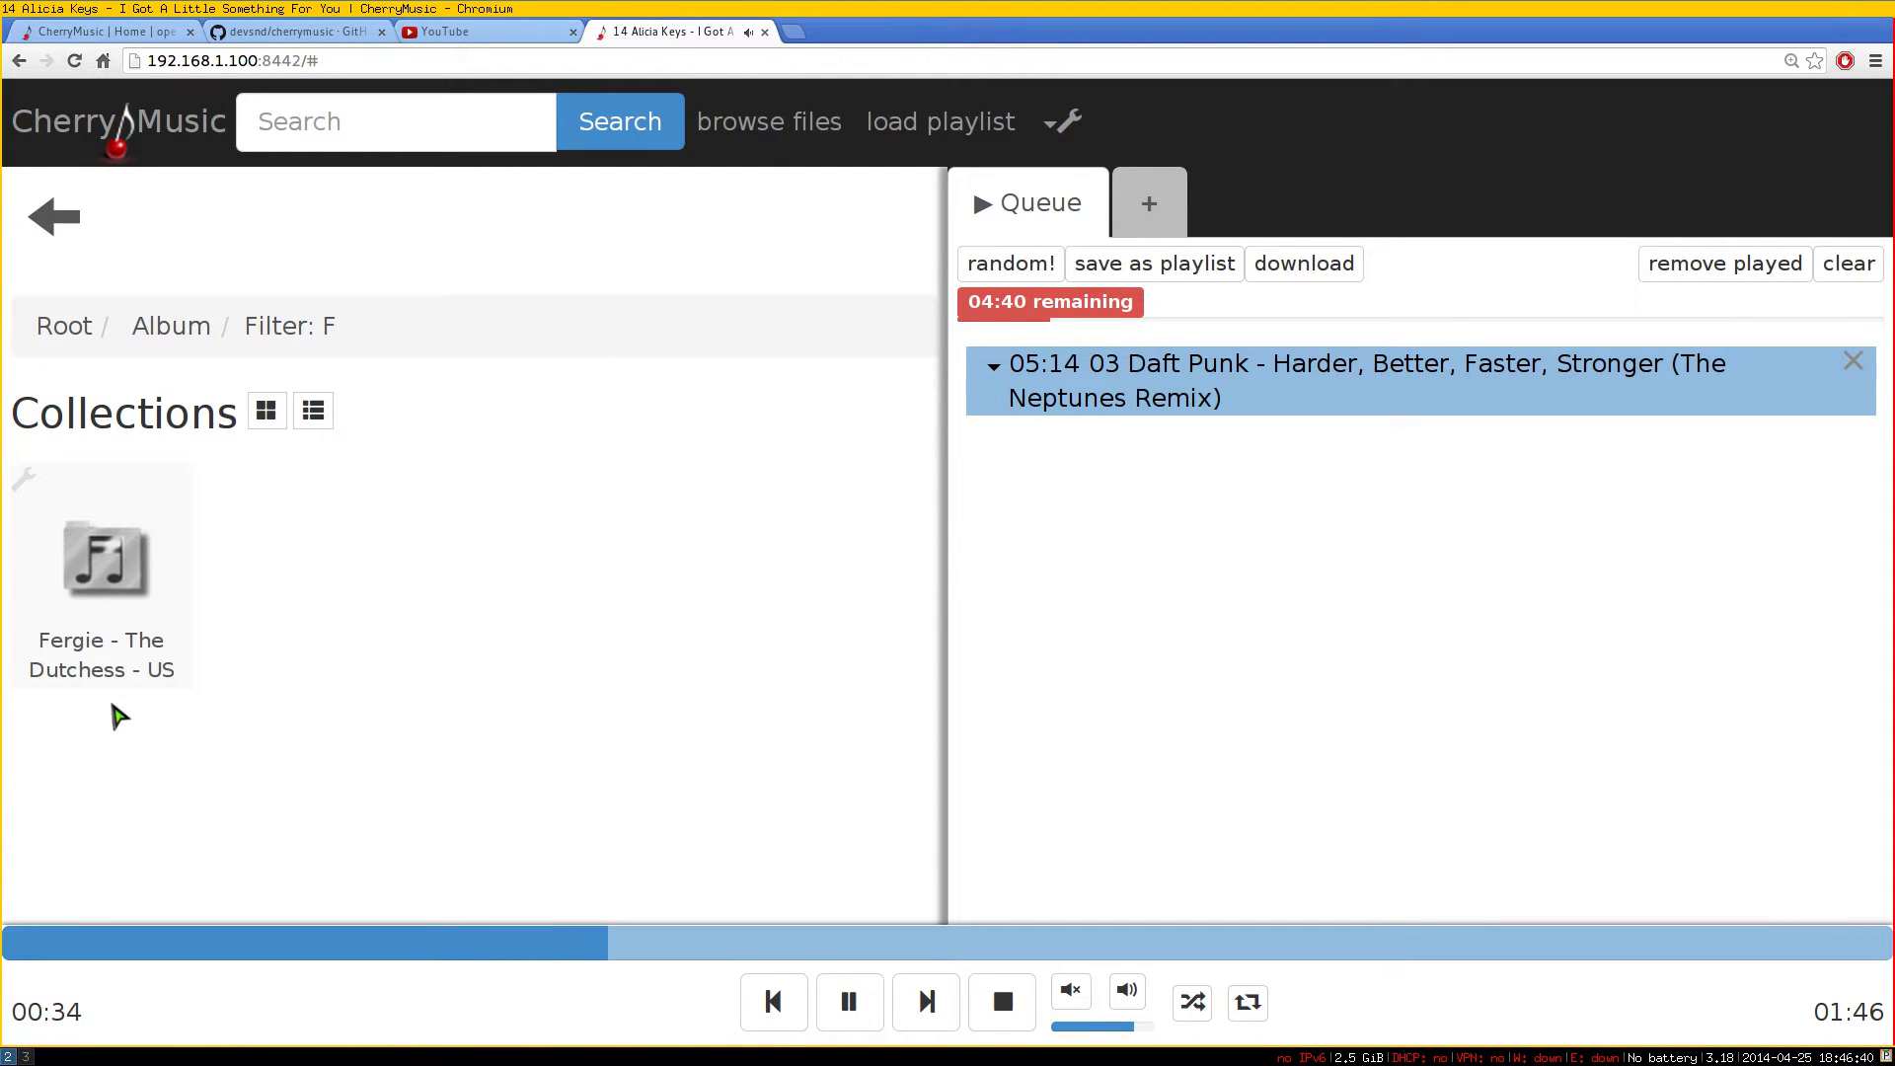
{"action": "left_click", "coordinate": [148, 597]}
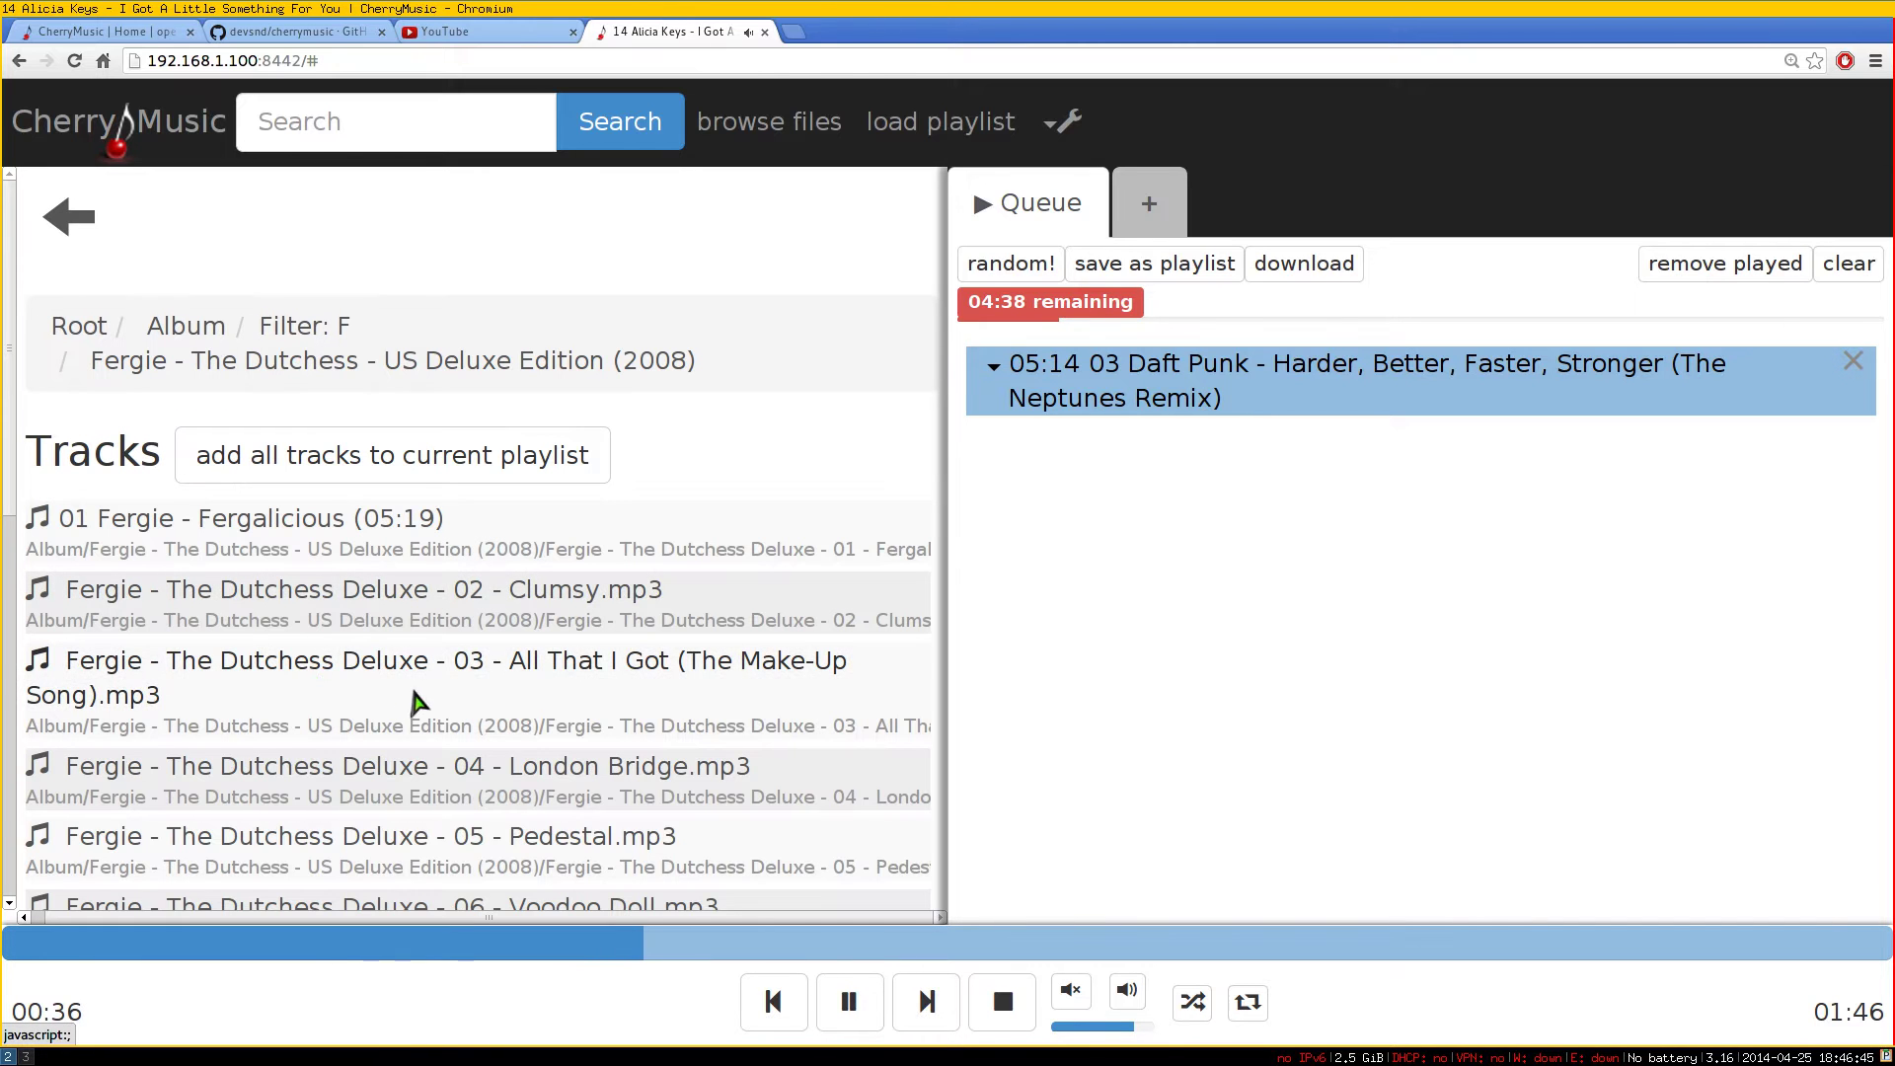
{"action": "left_click", "coordinate": [441, 617]}
{"action": "left_click", "coordinate": [427, 681]}
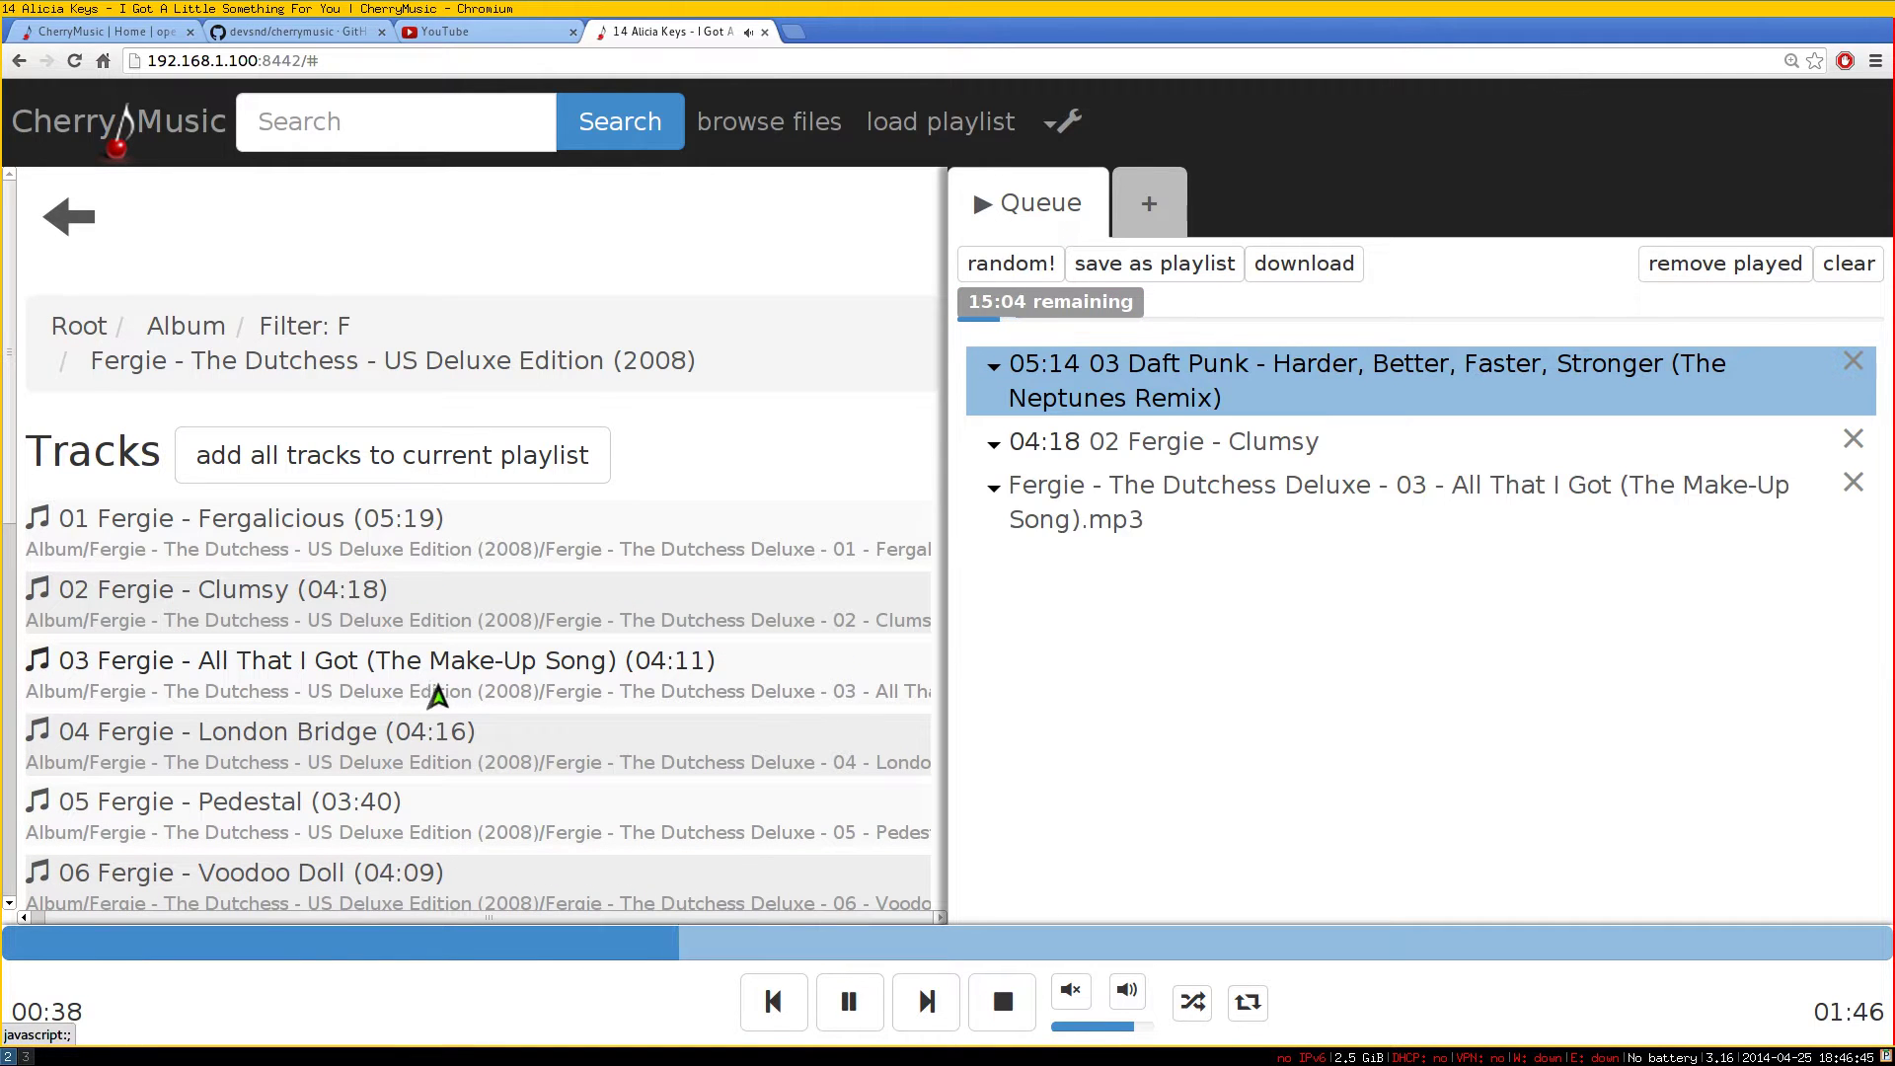
Jump to The Dutchess via Clumsy's queue options and queue Velvet, Glamorous and Voodoo Doll
{"action": "left_click", "coordinate": [180, 329]}
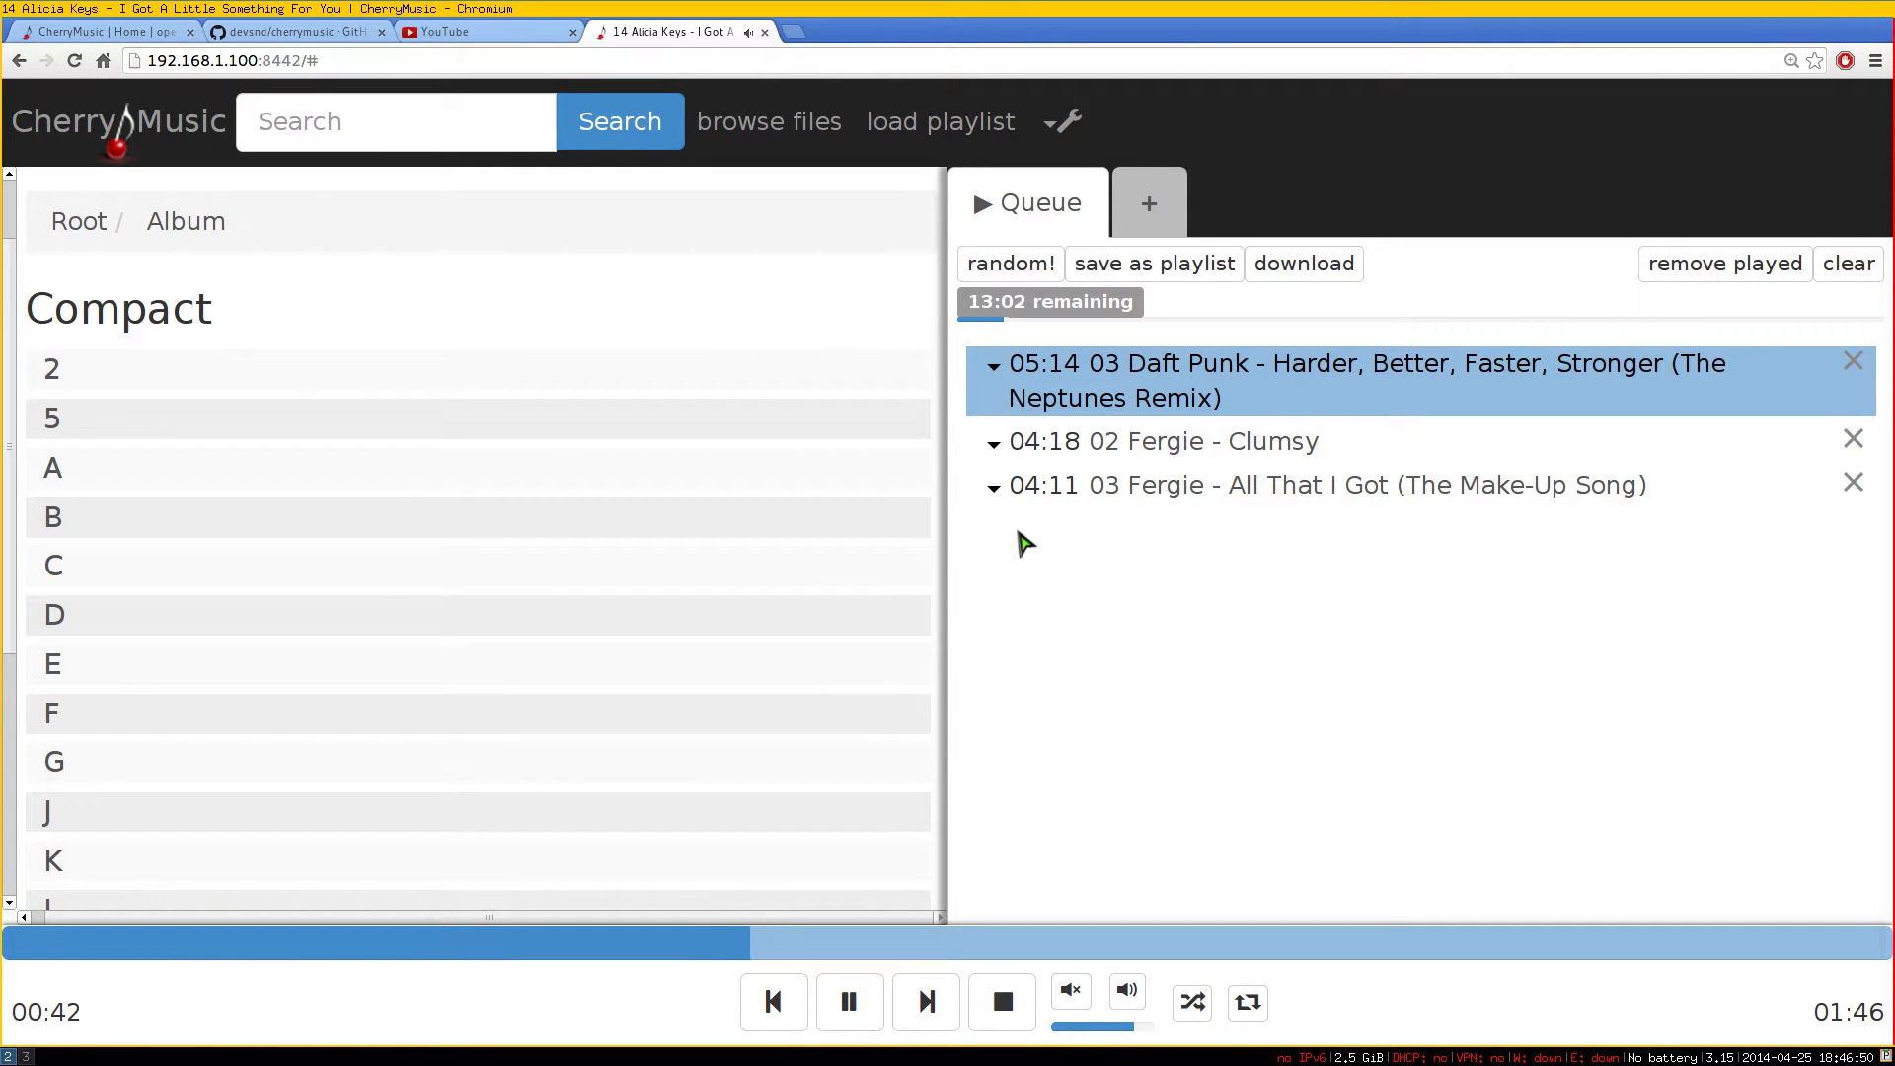
{"action": "left_click", "coordinate": [993, 450]}
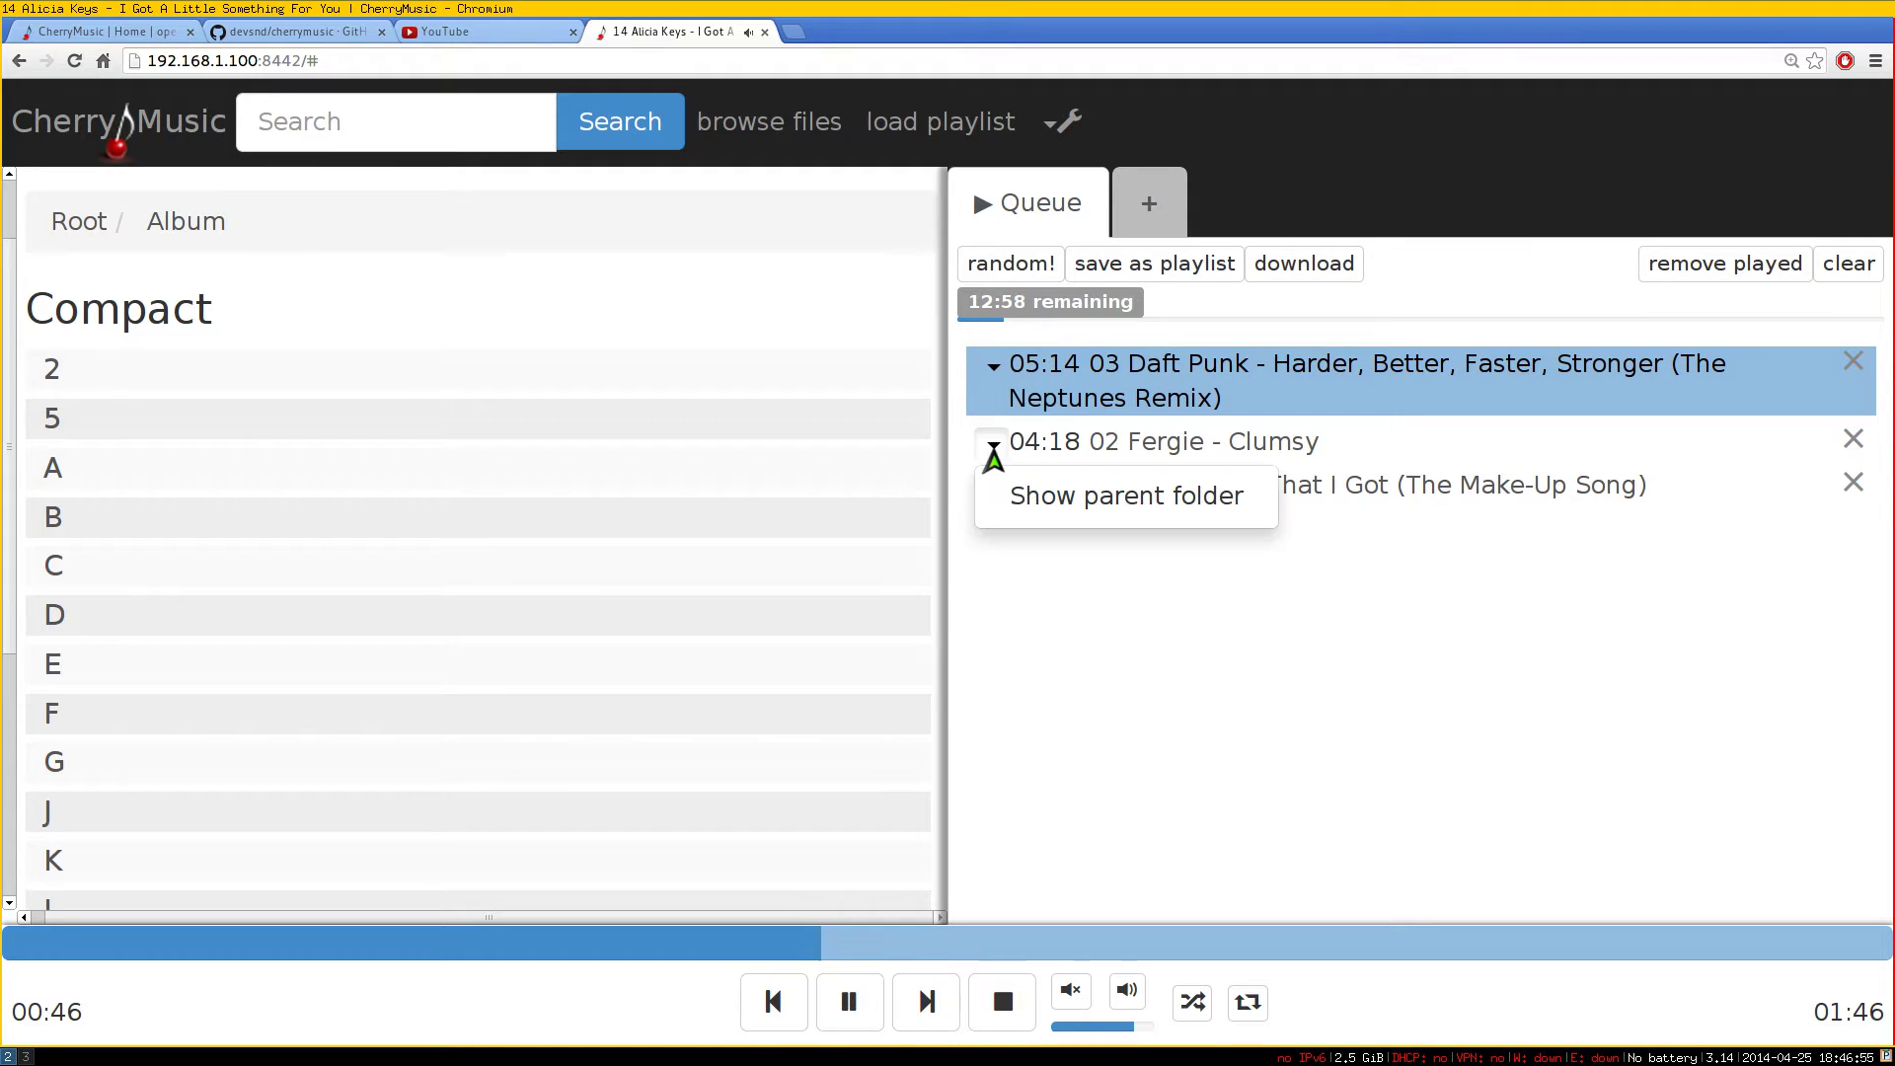
{"action": "left_click", "coordinate": [1022, 501]}
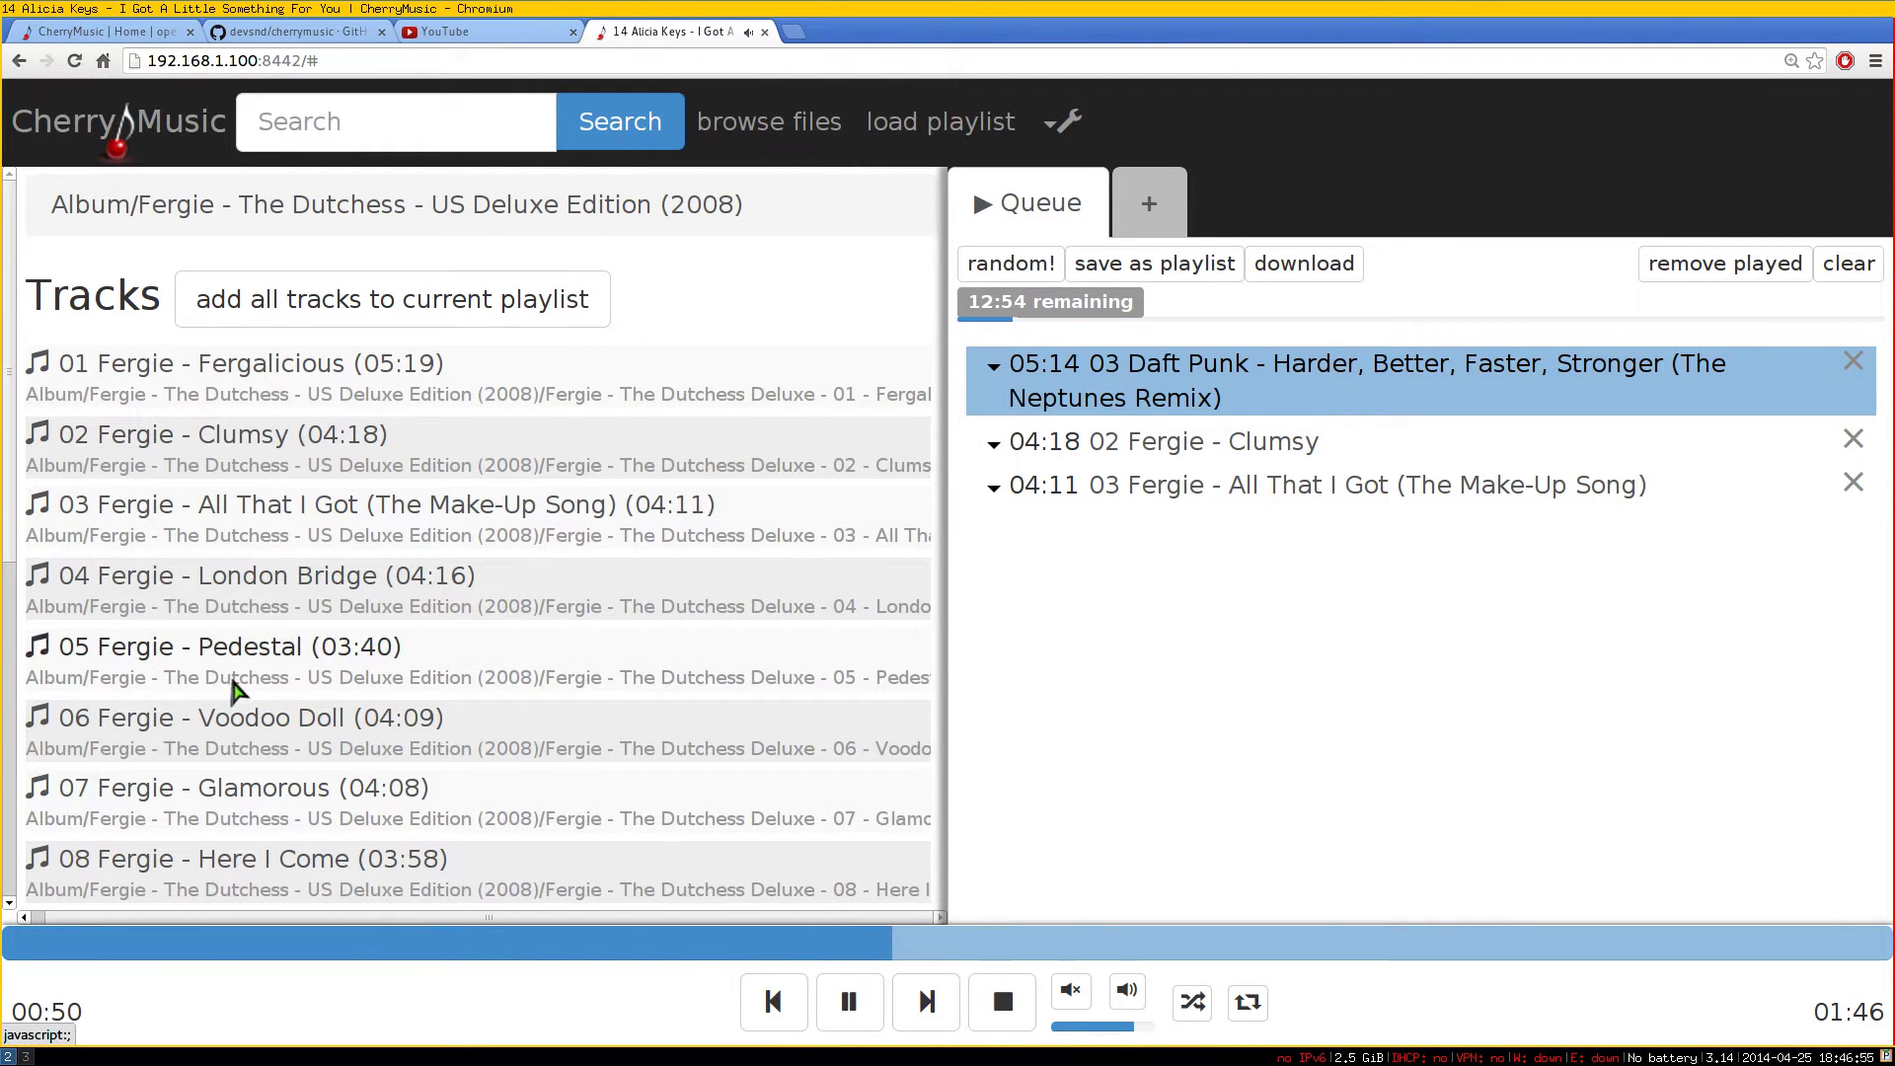
{"action": "scroll", "coordinate": [363, 575], "scroll_direction": "down", "scroll_amount": 1}
{"action": "scroll", "coordinate": [363, 575], "scroll_direction": "up", "scroll_amount": 1}
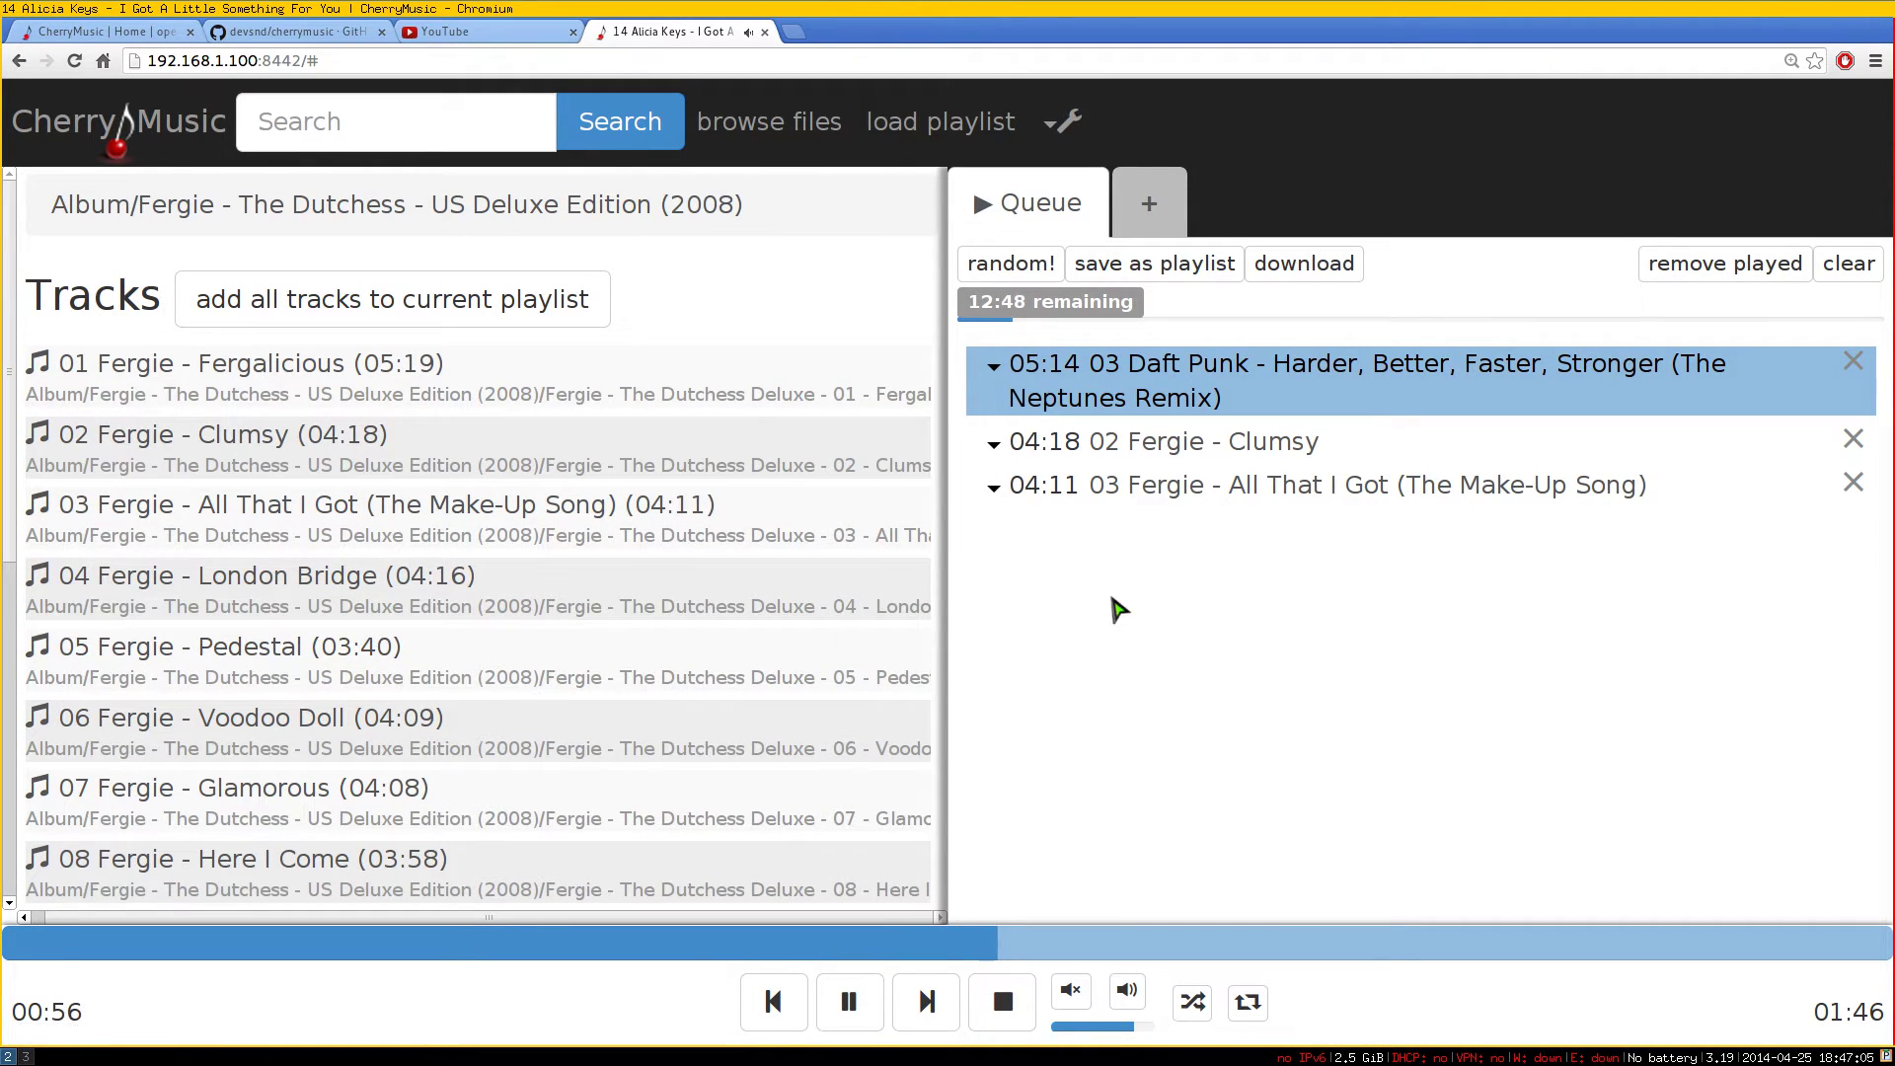
{"action": "scroll", "coordinate": [381, 711], "scroll_direction": "down", "scroll_amount": 2}
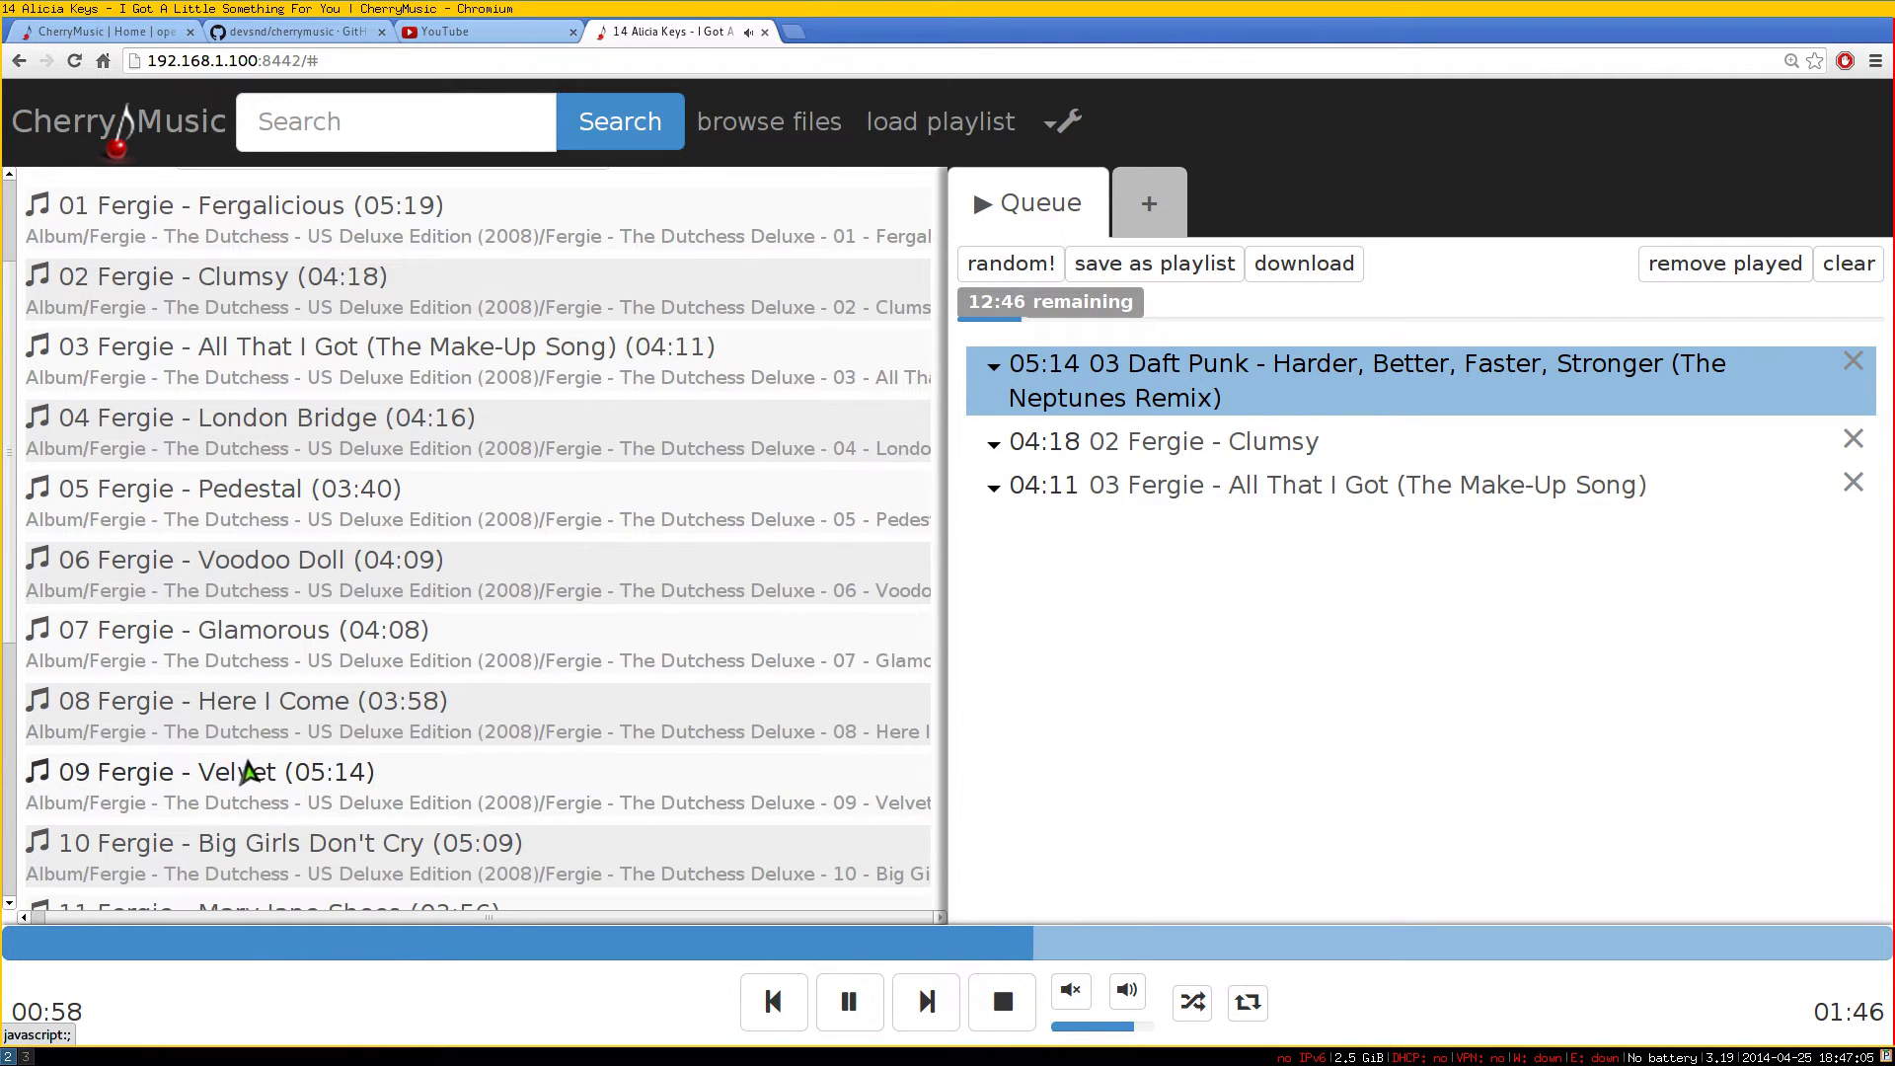
{"action": "left_click", "coordinate": [253, 771]}
{"action": "left_click", "coordinate": [321, 674]}
{"action": "left_click", "coordinate": [343, 559]}
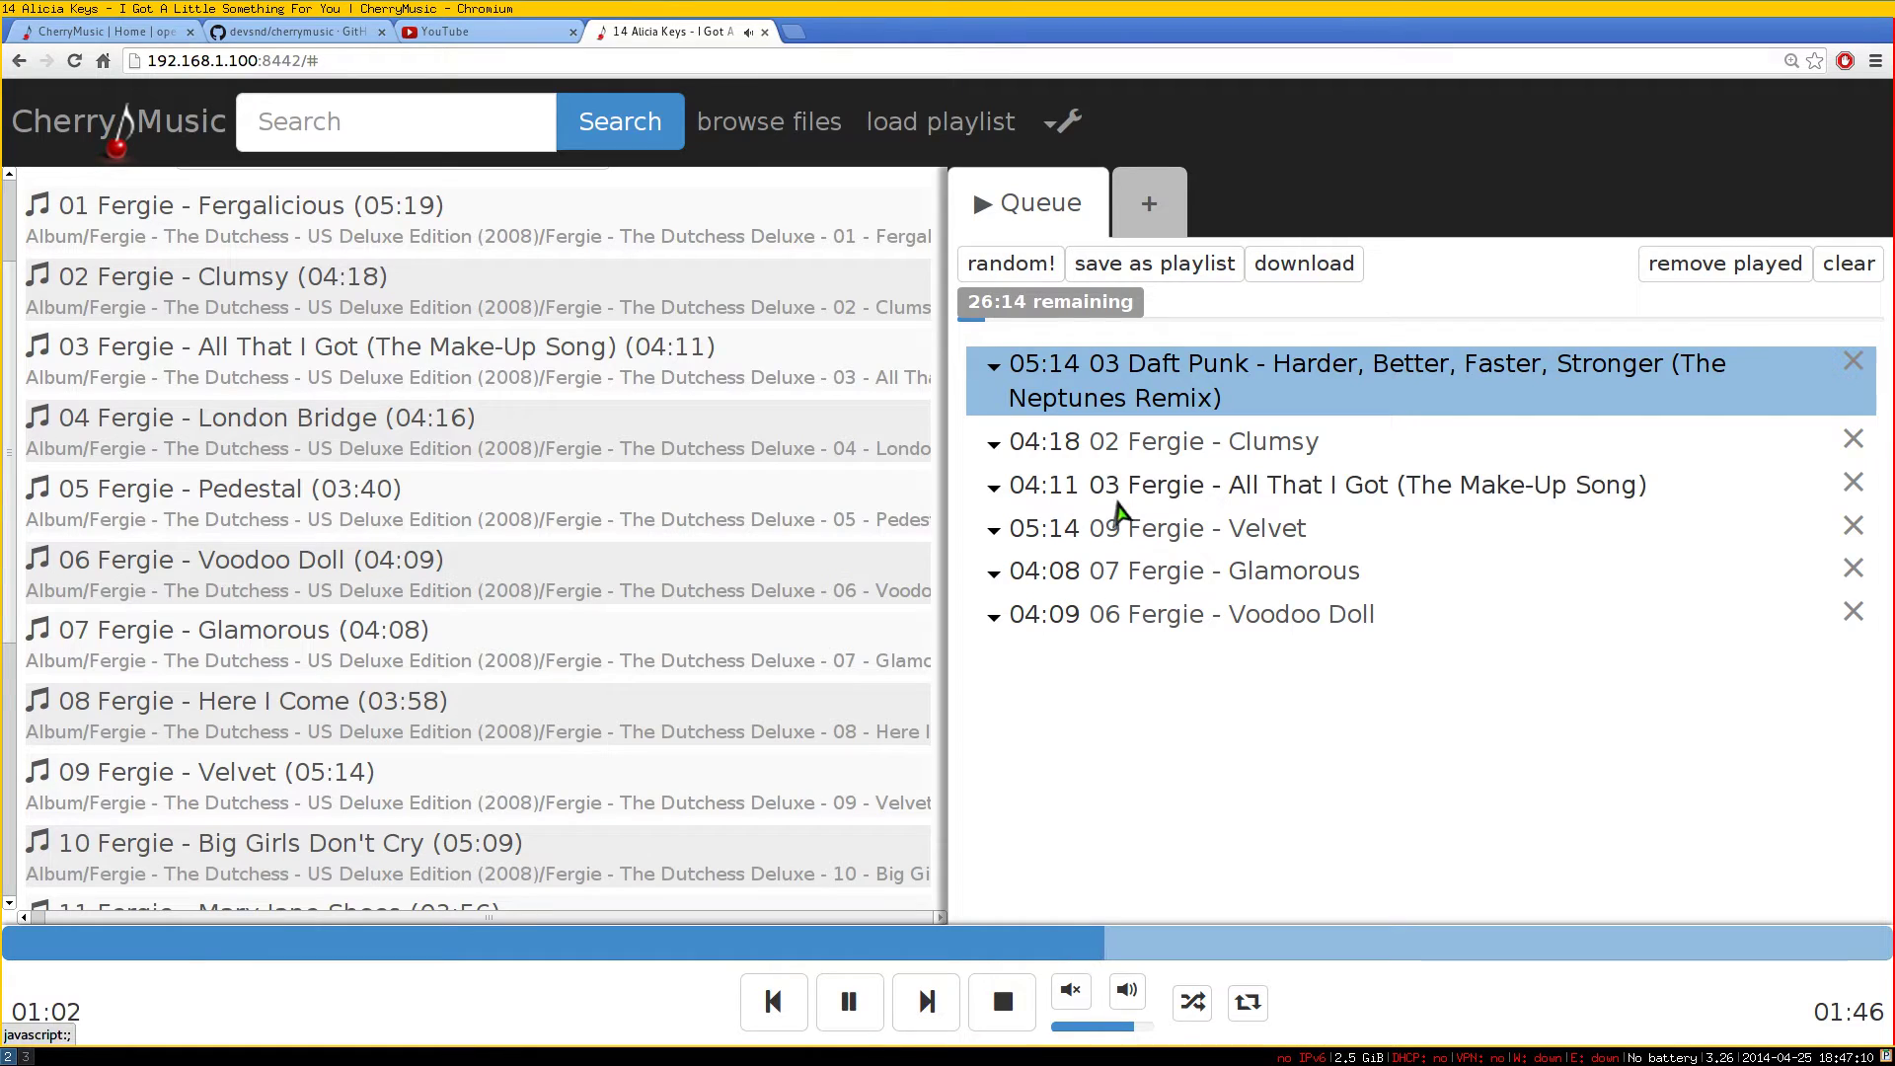
Create new empty playlists 1 and 2 and check playlist 2's action menu
{"action": "left_click", "coordinate": [1151, 212]}
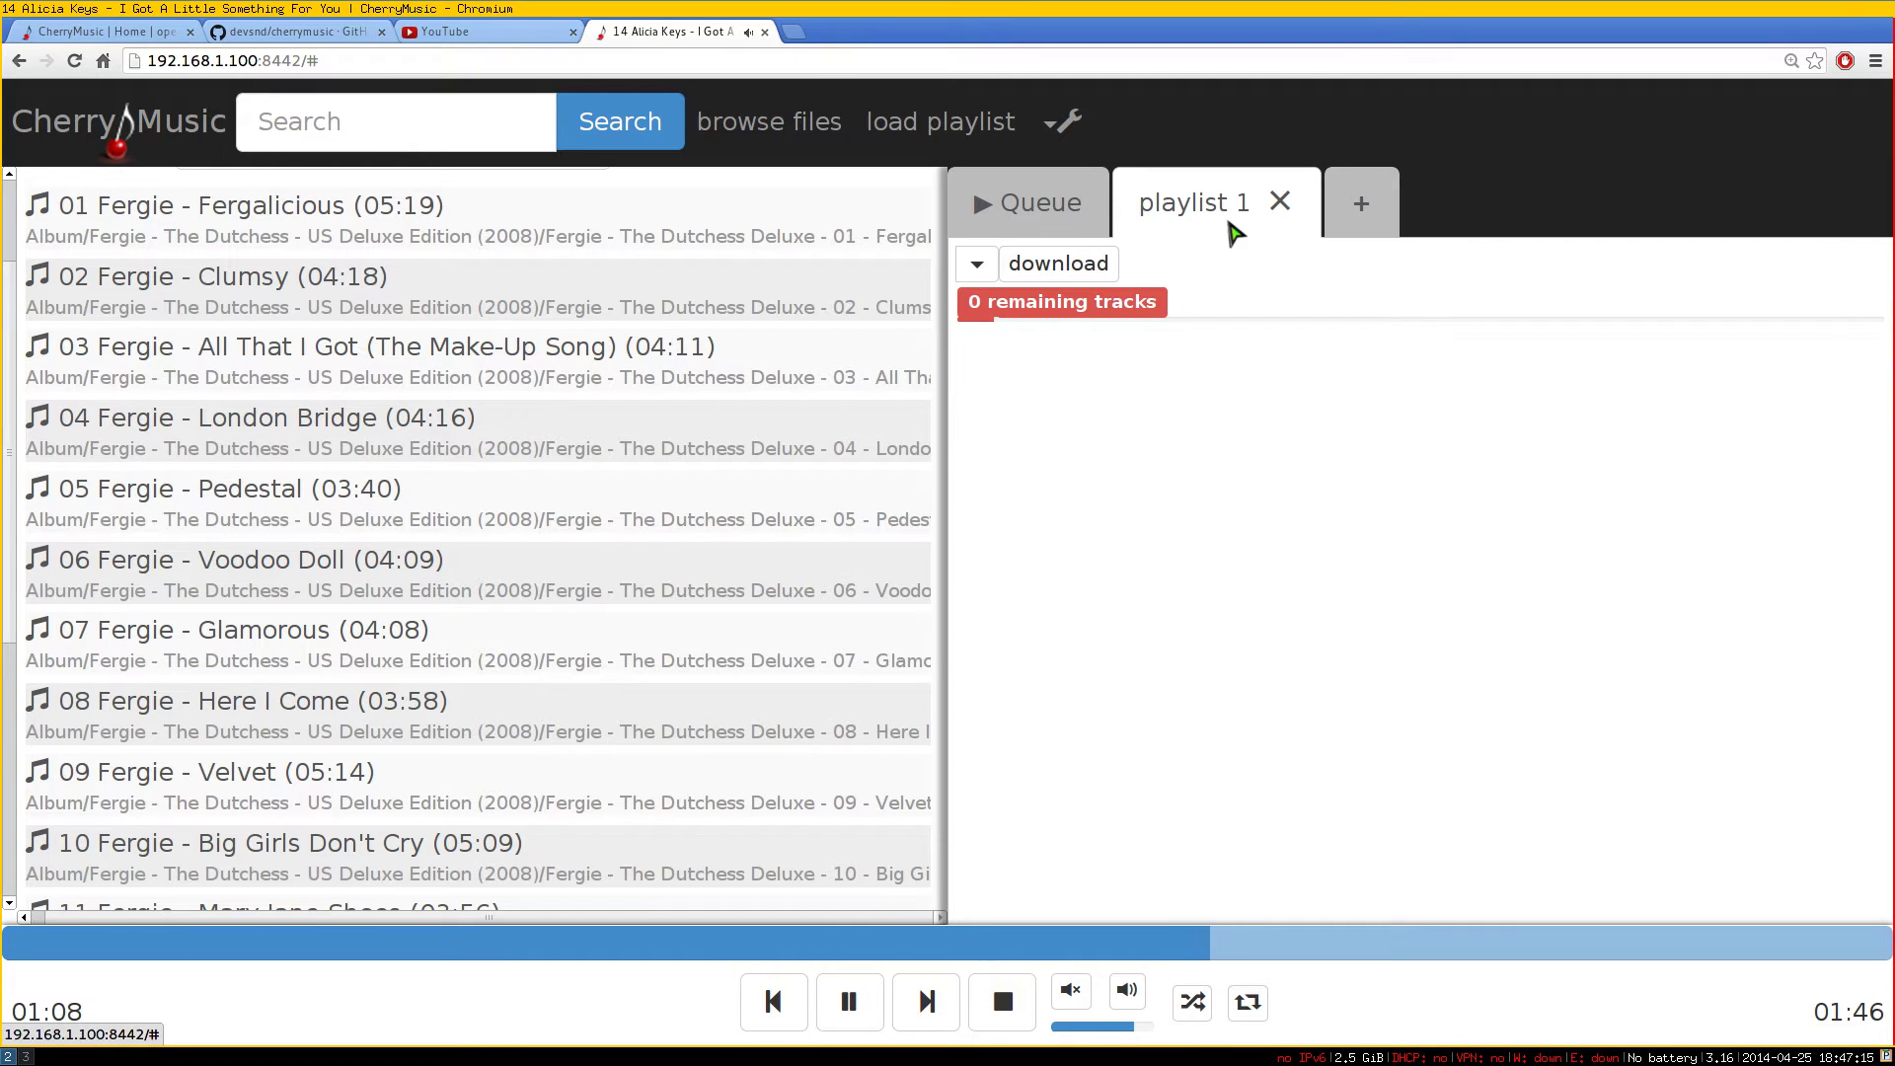
{"action": "left_click", "coordinate": [1384, 209]}
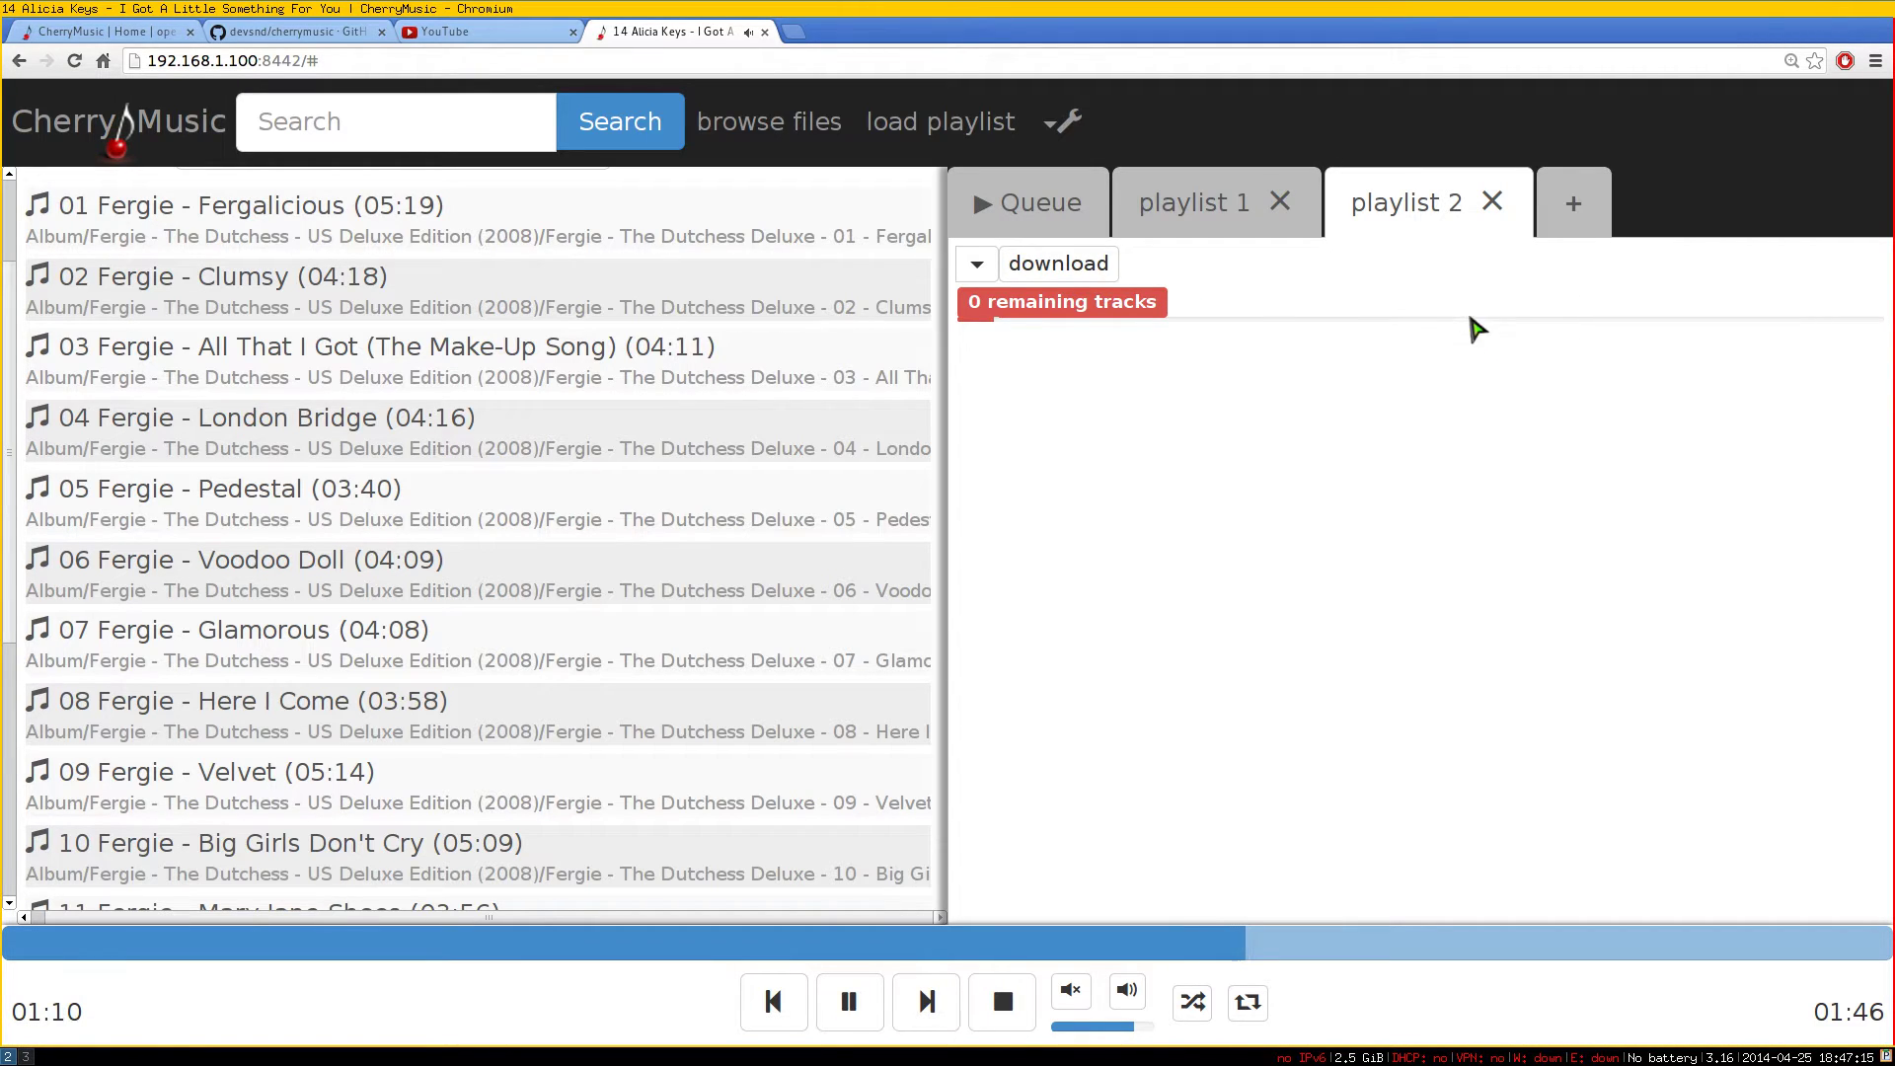
{"action": "left_click", "coordinate": [983, 273]}
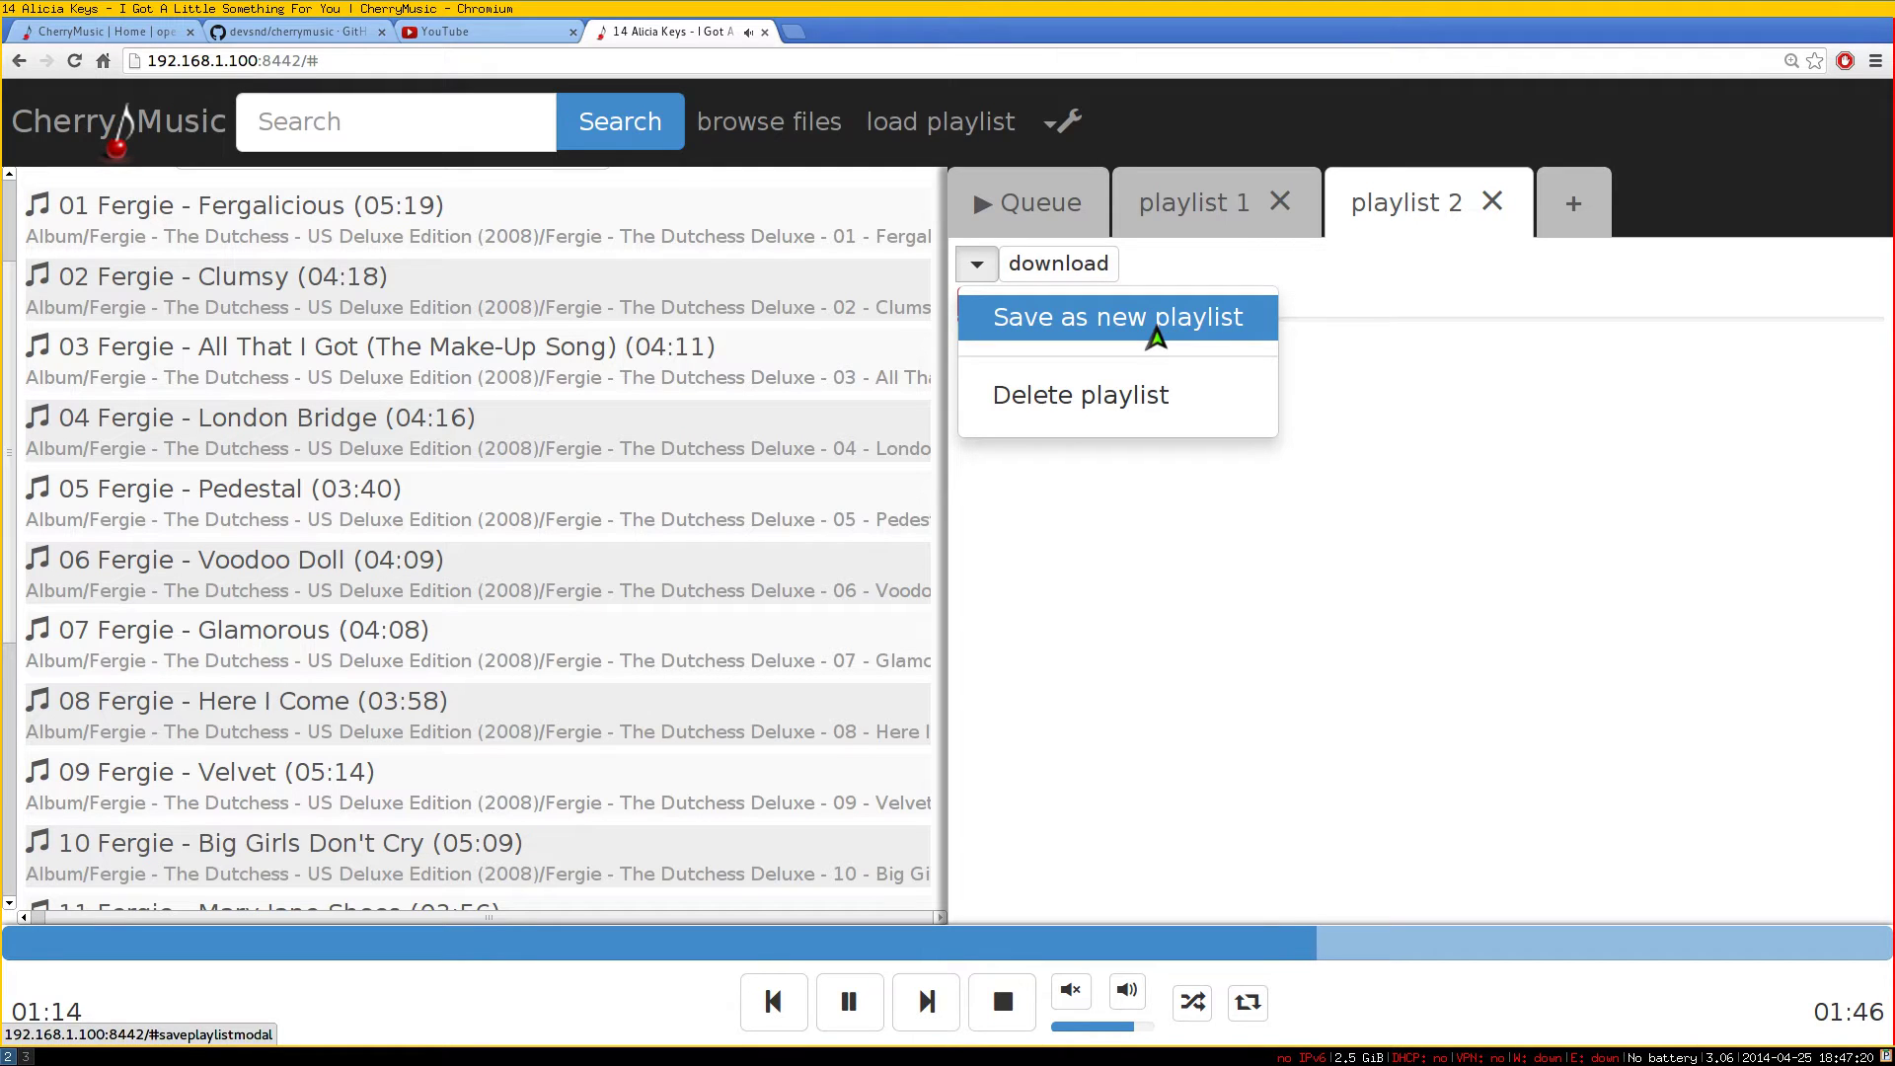
{"action": "left_click", "coordinate": [1514, 435]}
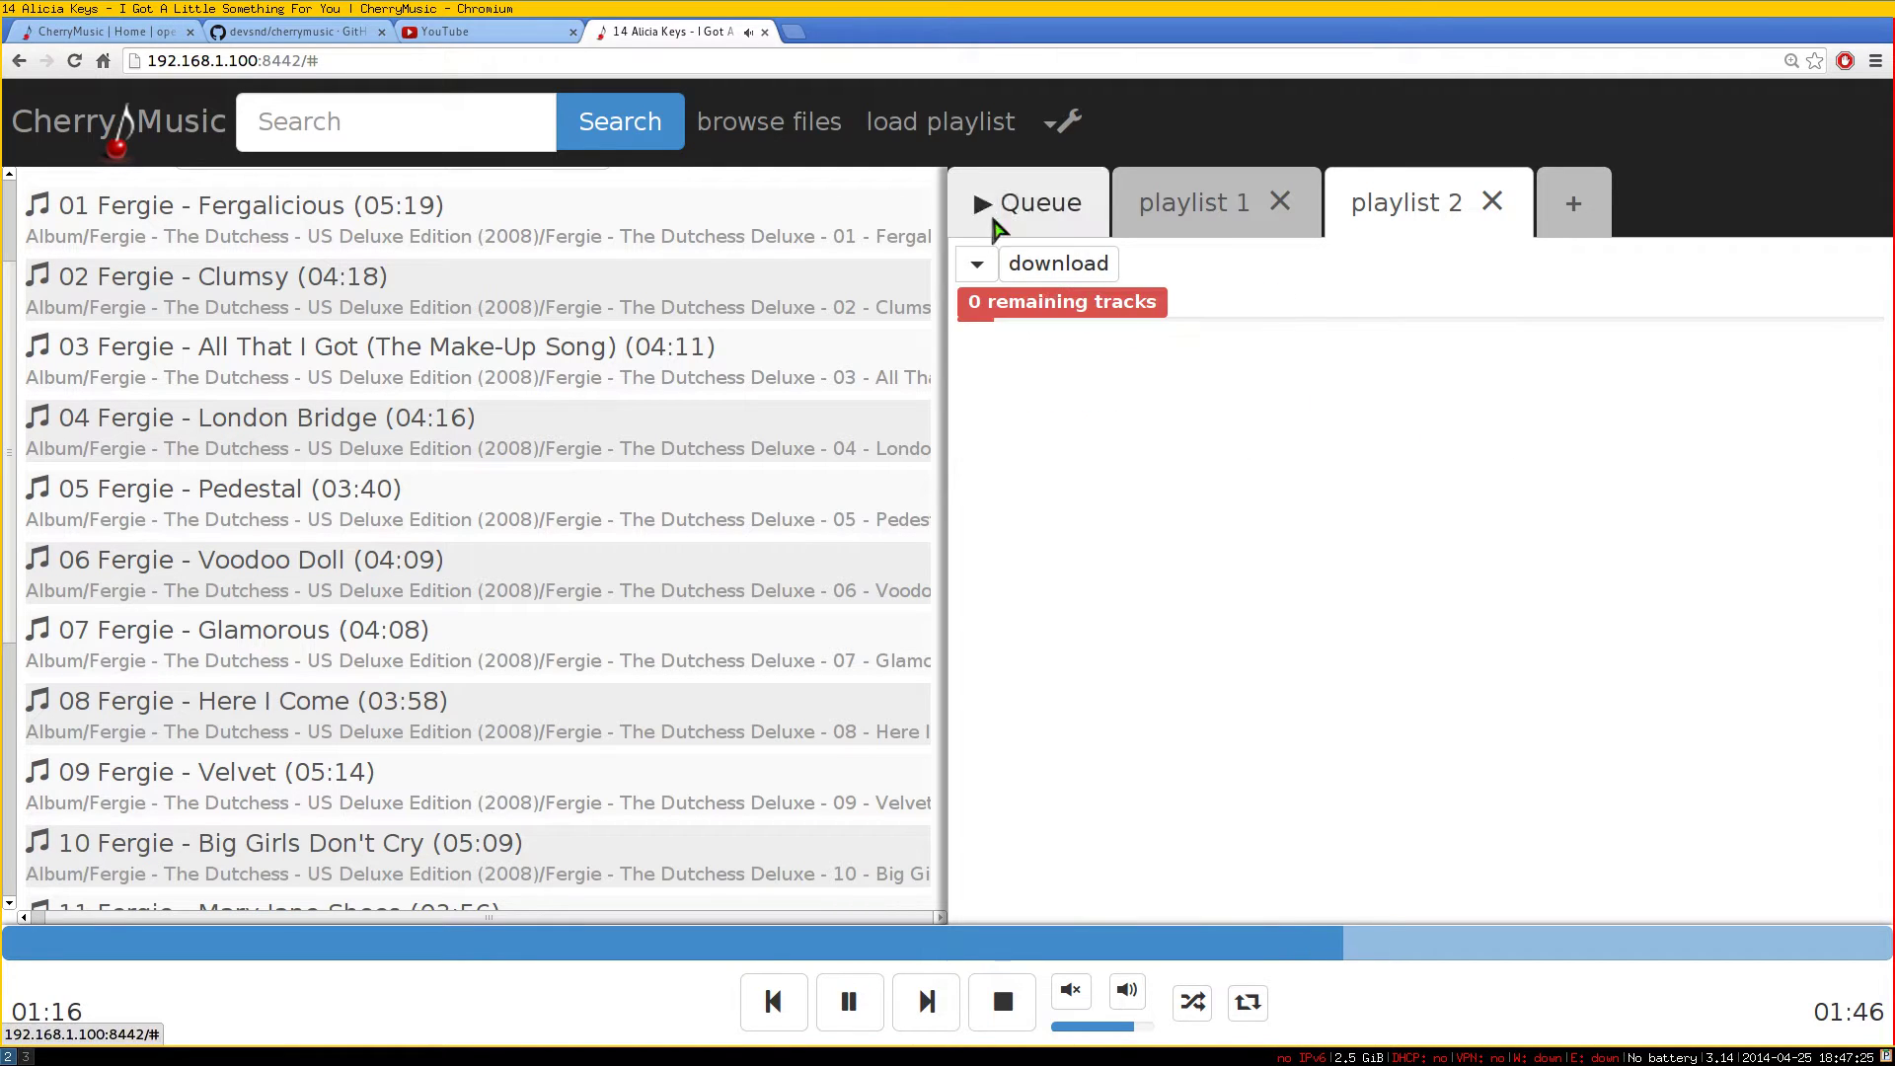
Show the saved-playlists list, then close the playlist 2 and playlist 1 tabs
{"action": "left_click", "coordinate": [911, 138]}
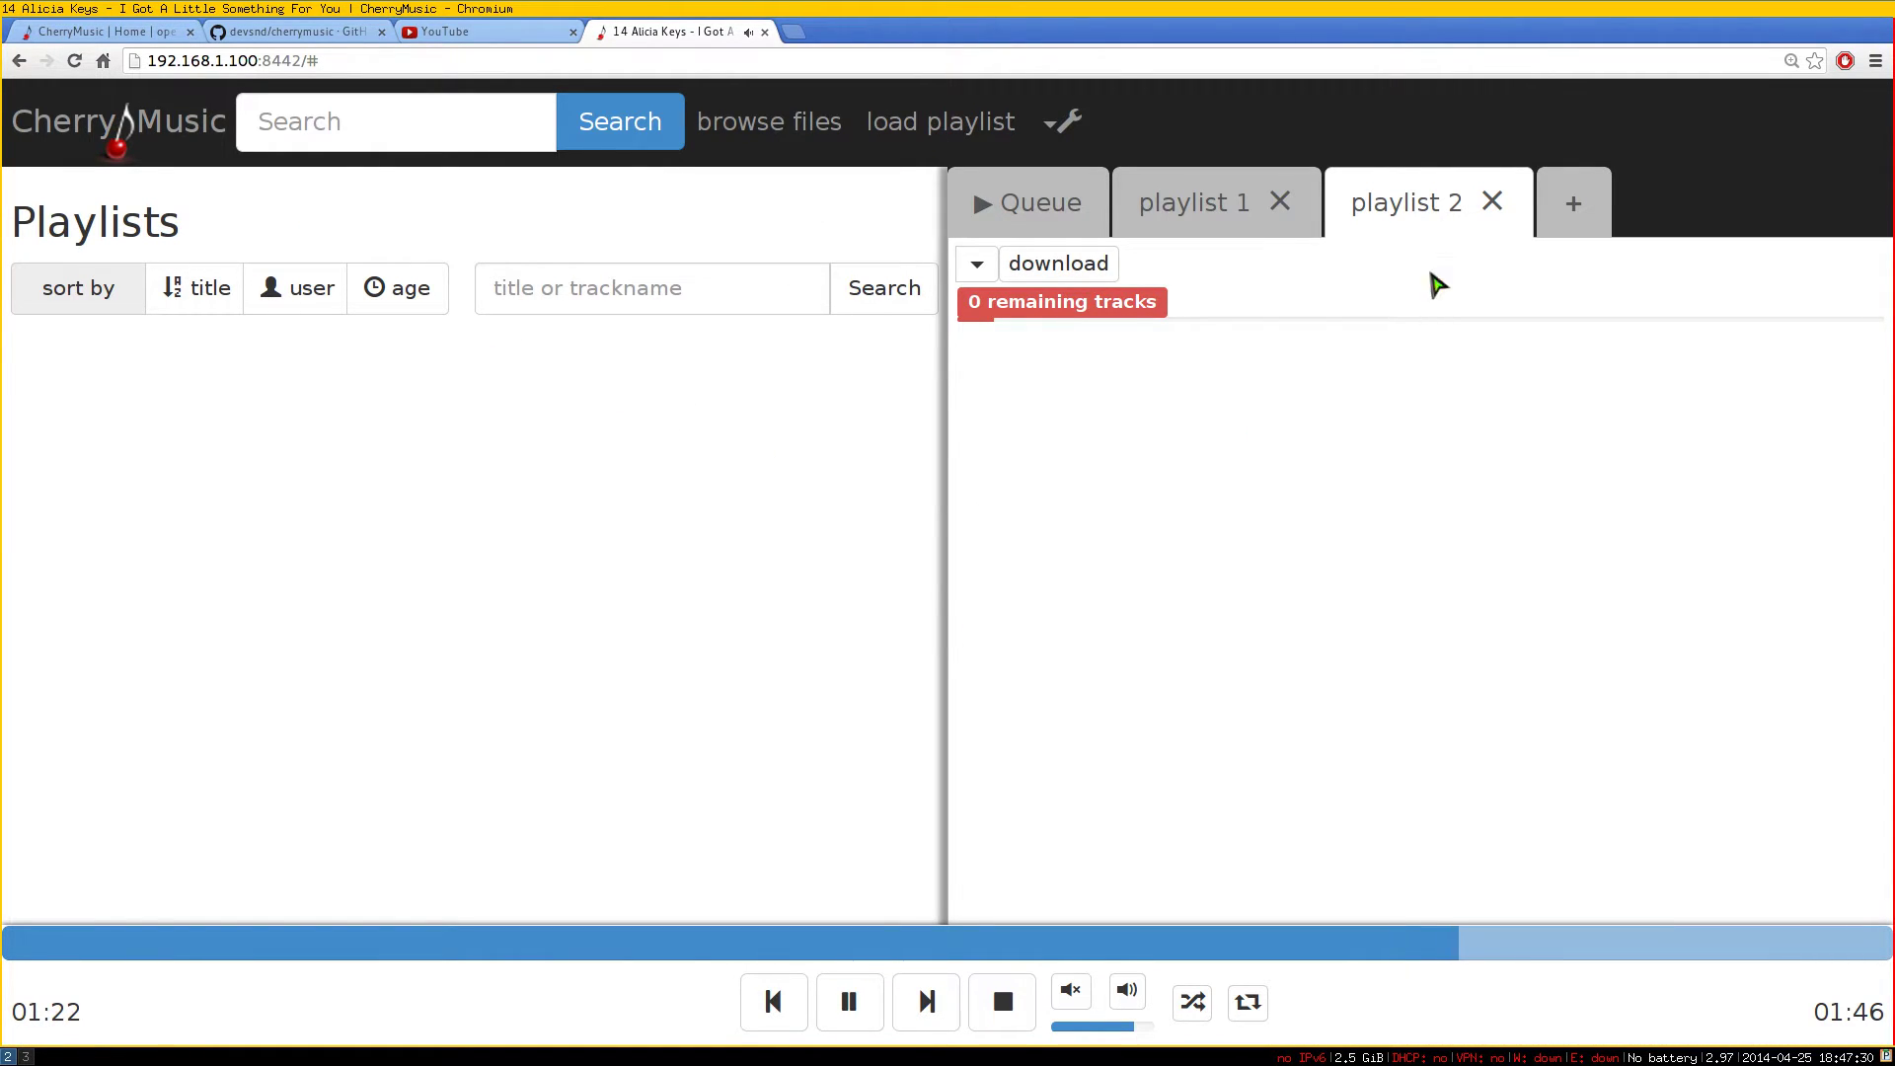
{"action": "left_click", "coordinate": [1493, 203]}
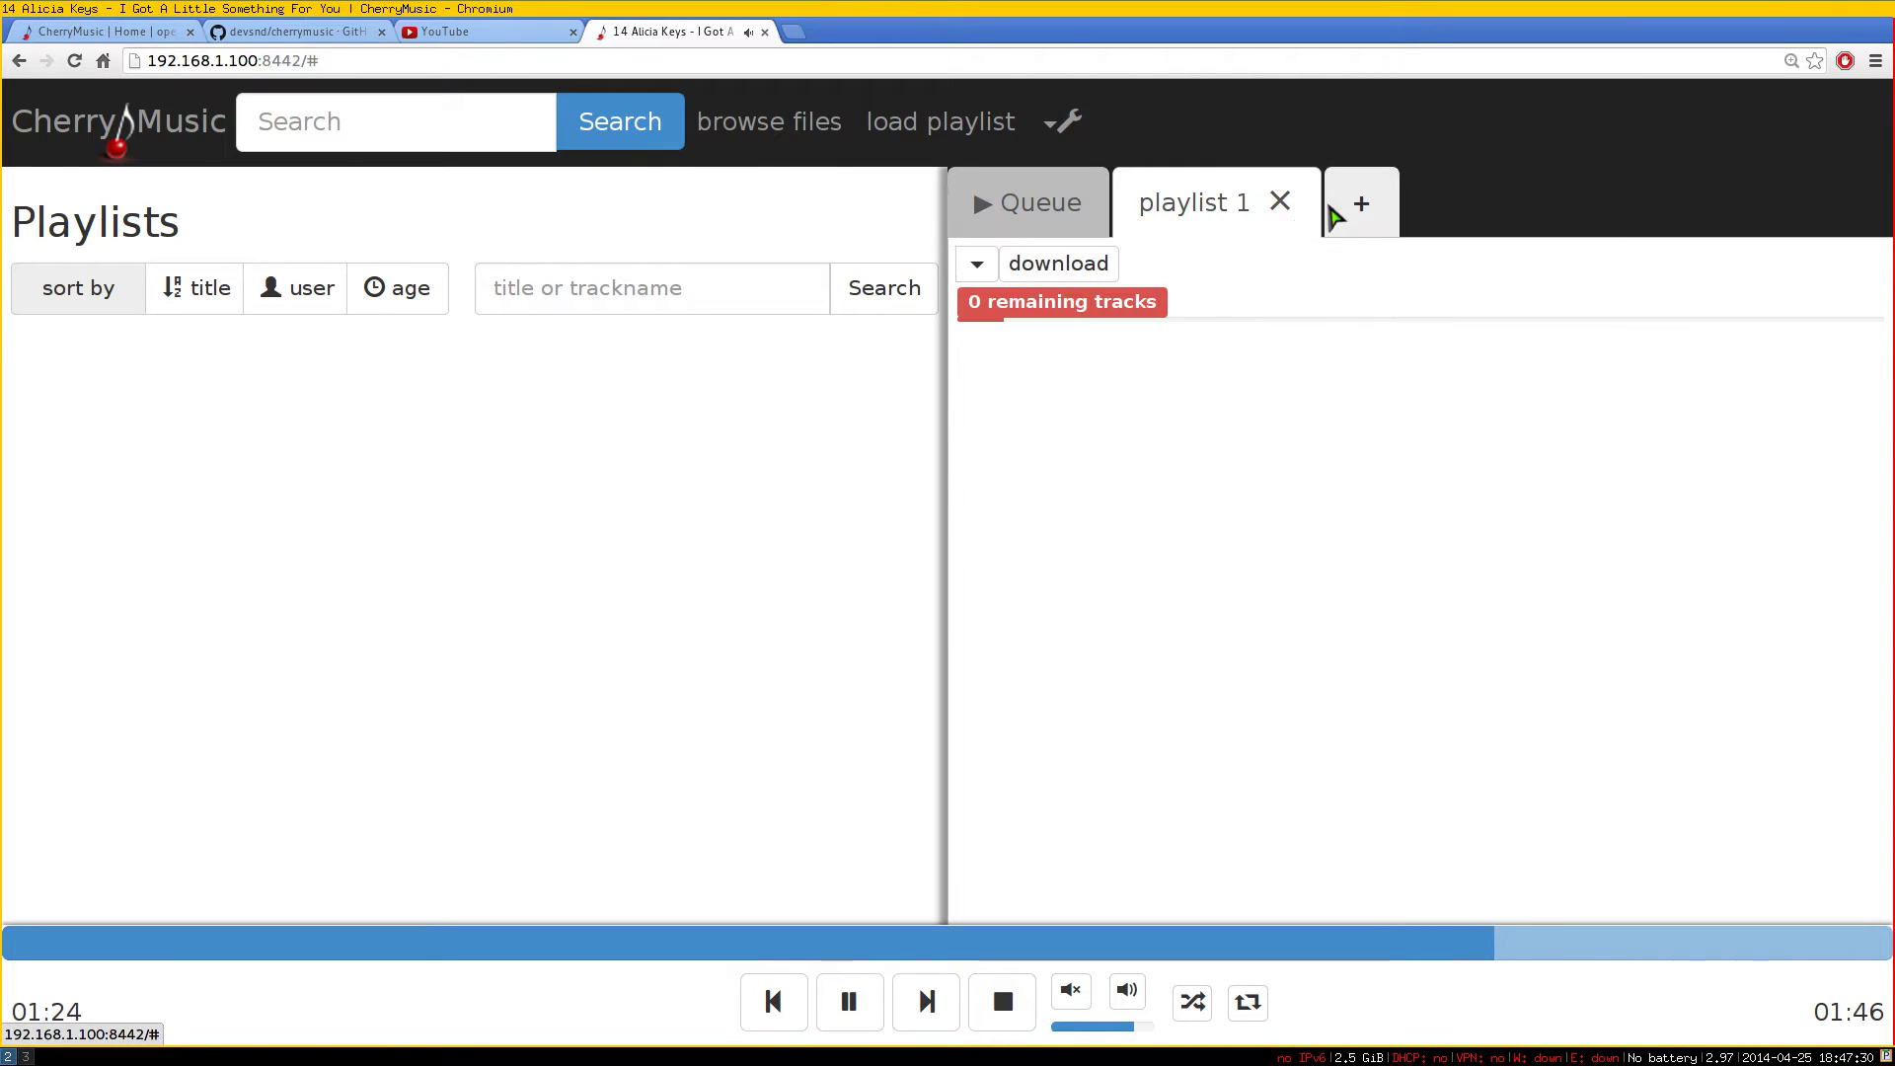
{"action": "left_click", "coordinate": [1279, 202]}
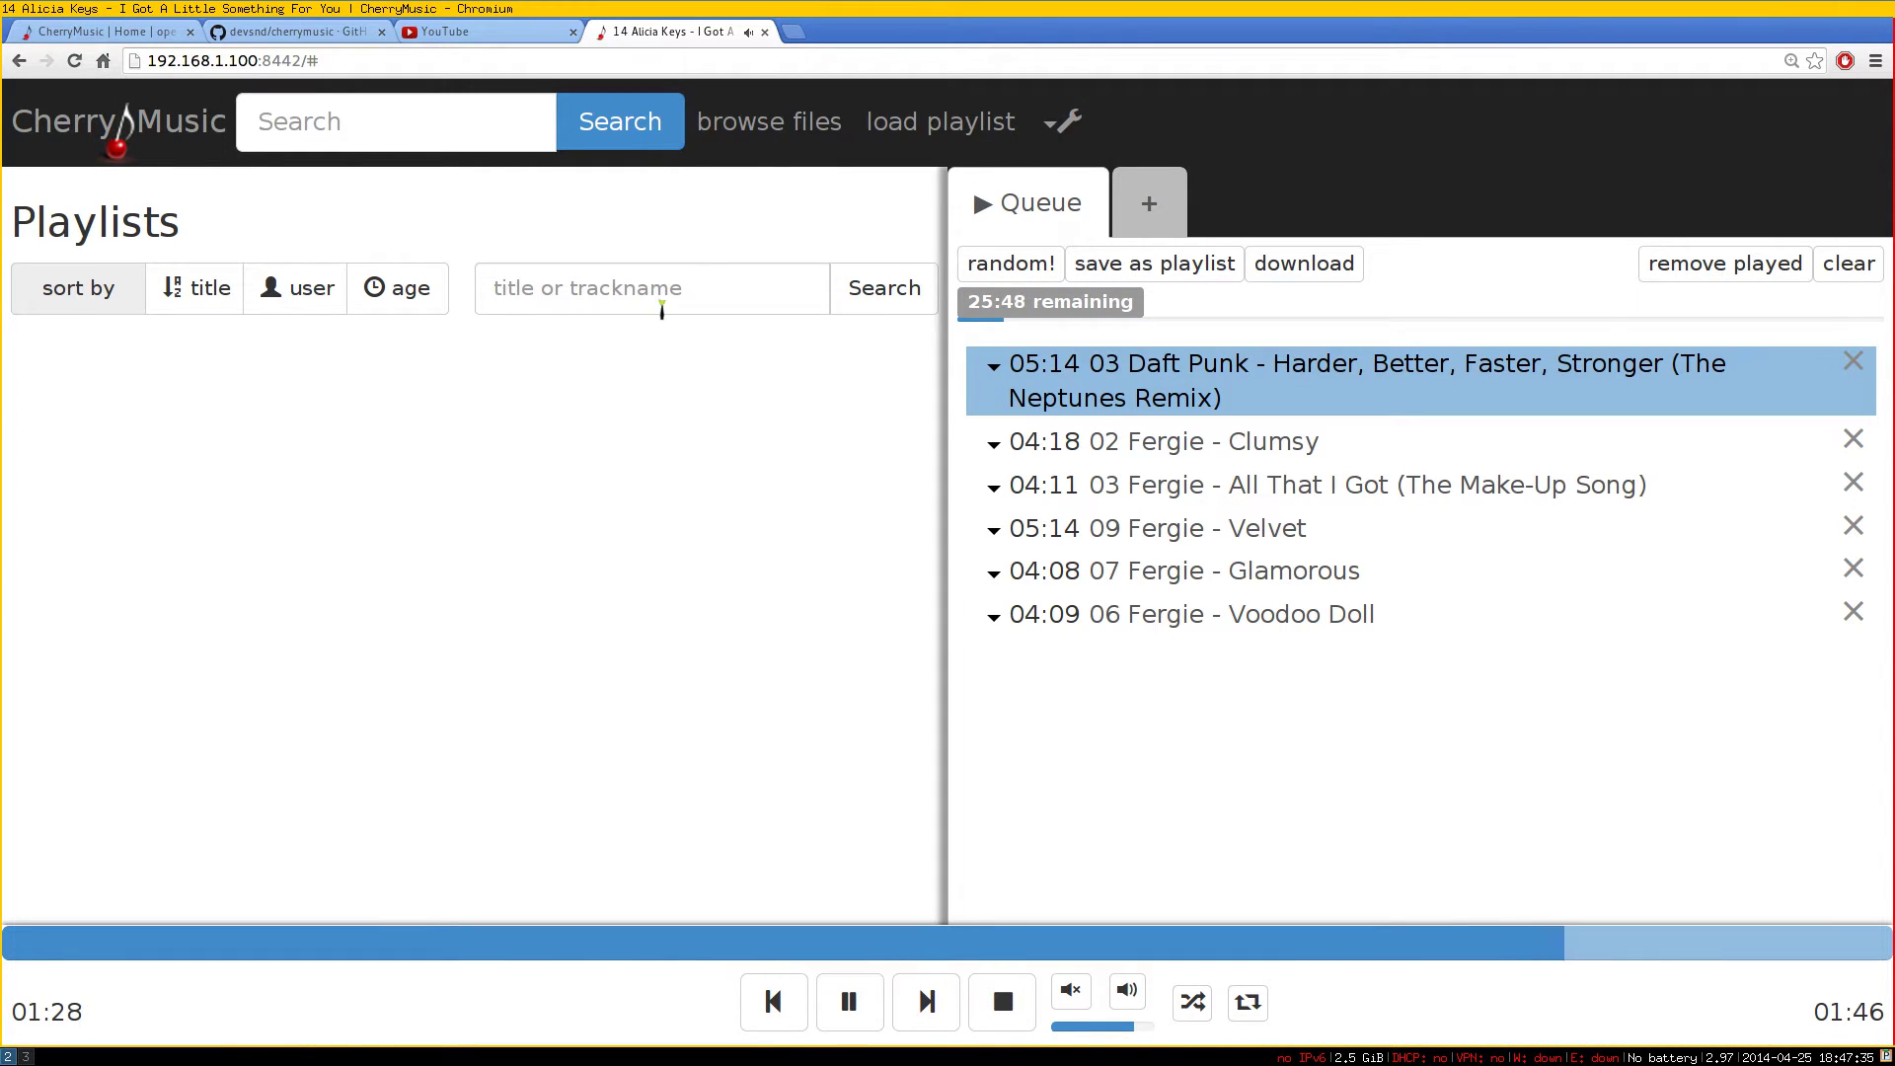
Search the music library for 'naruto' and scroll through the results
{"action": "left_click", "coordinate": [409, 128]}
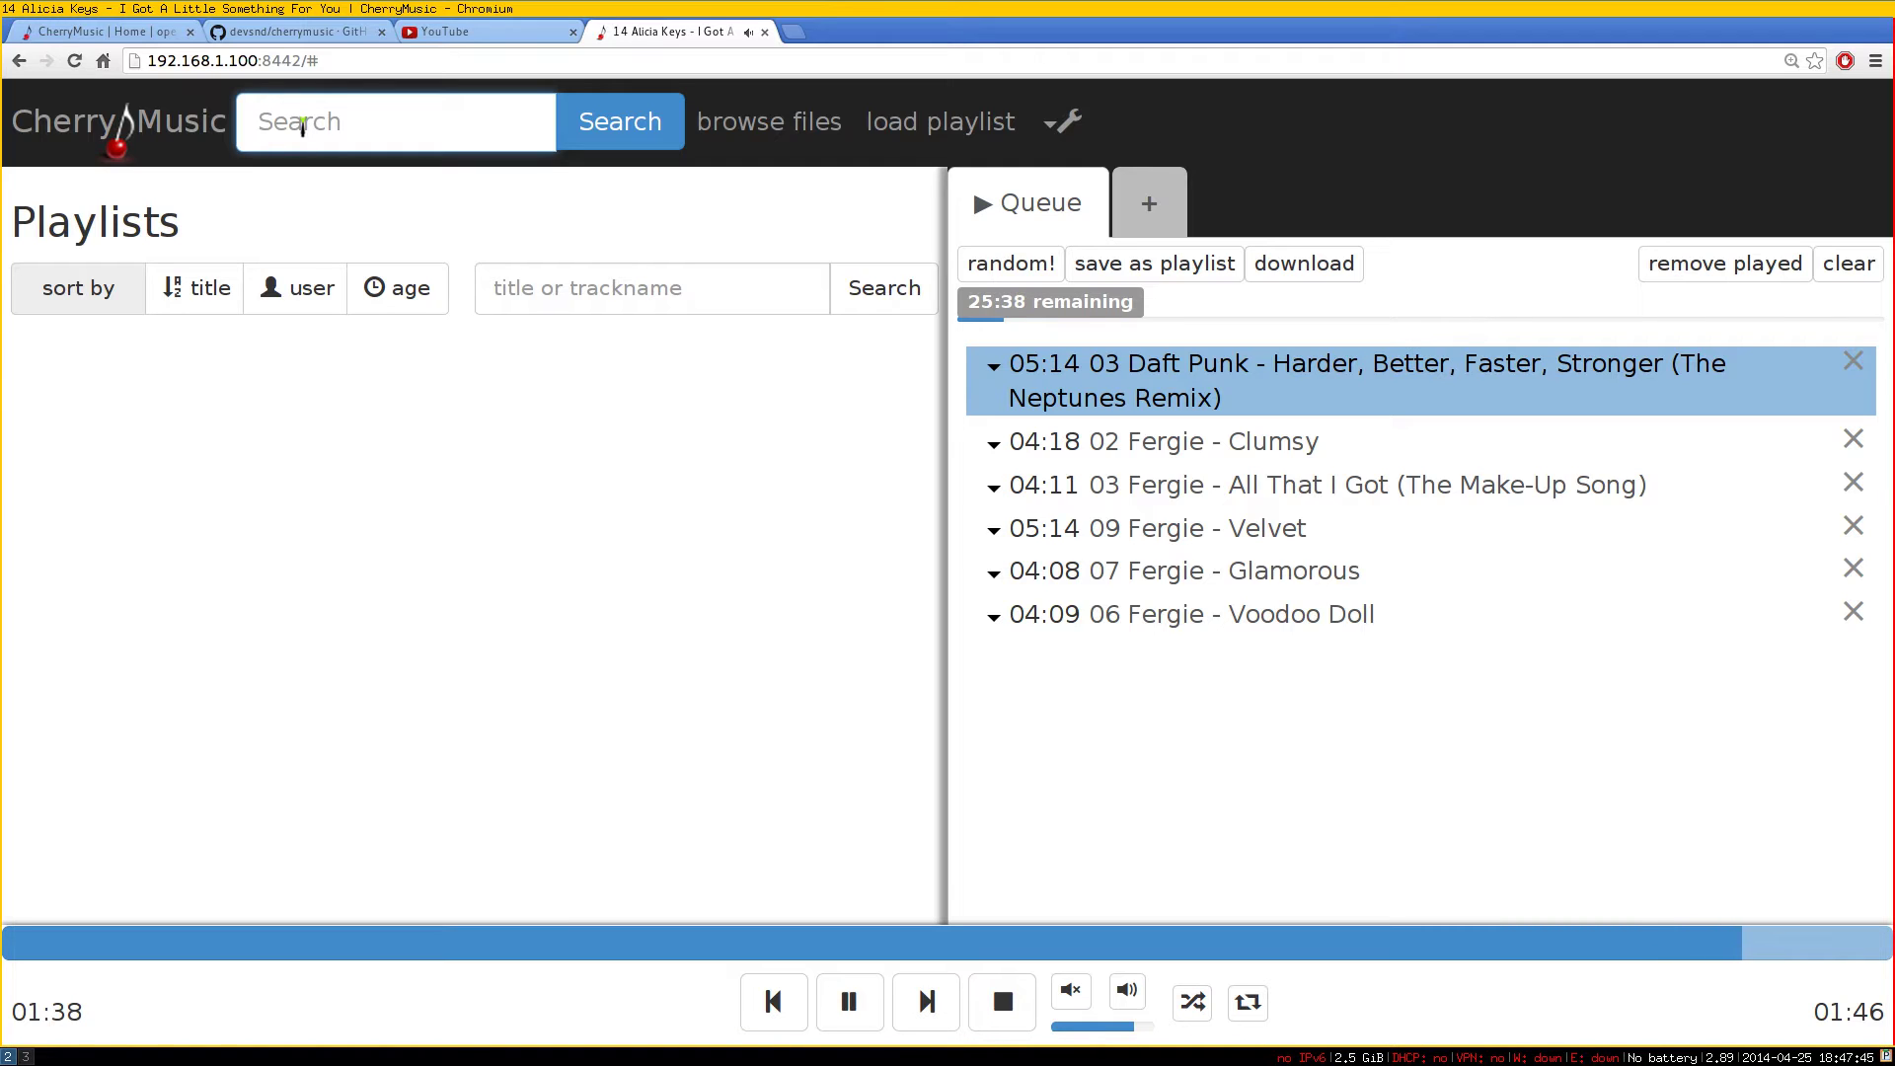
{"action": "type", "text": "naruto"}
{"action": "key", "text": "Return"}
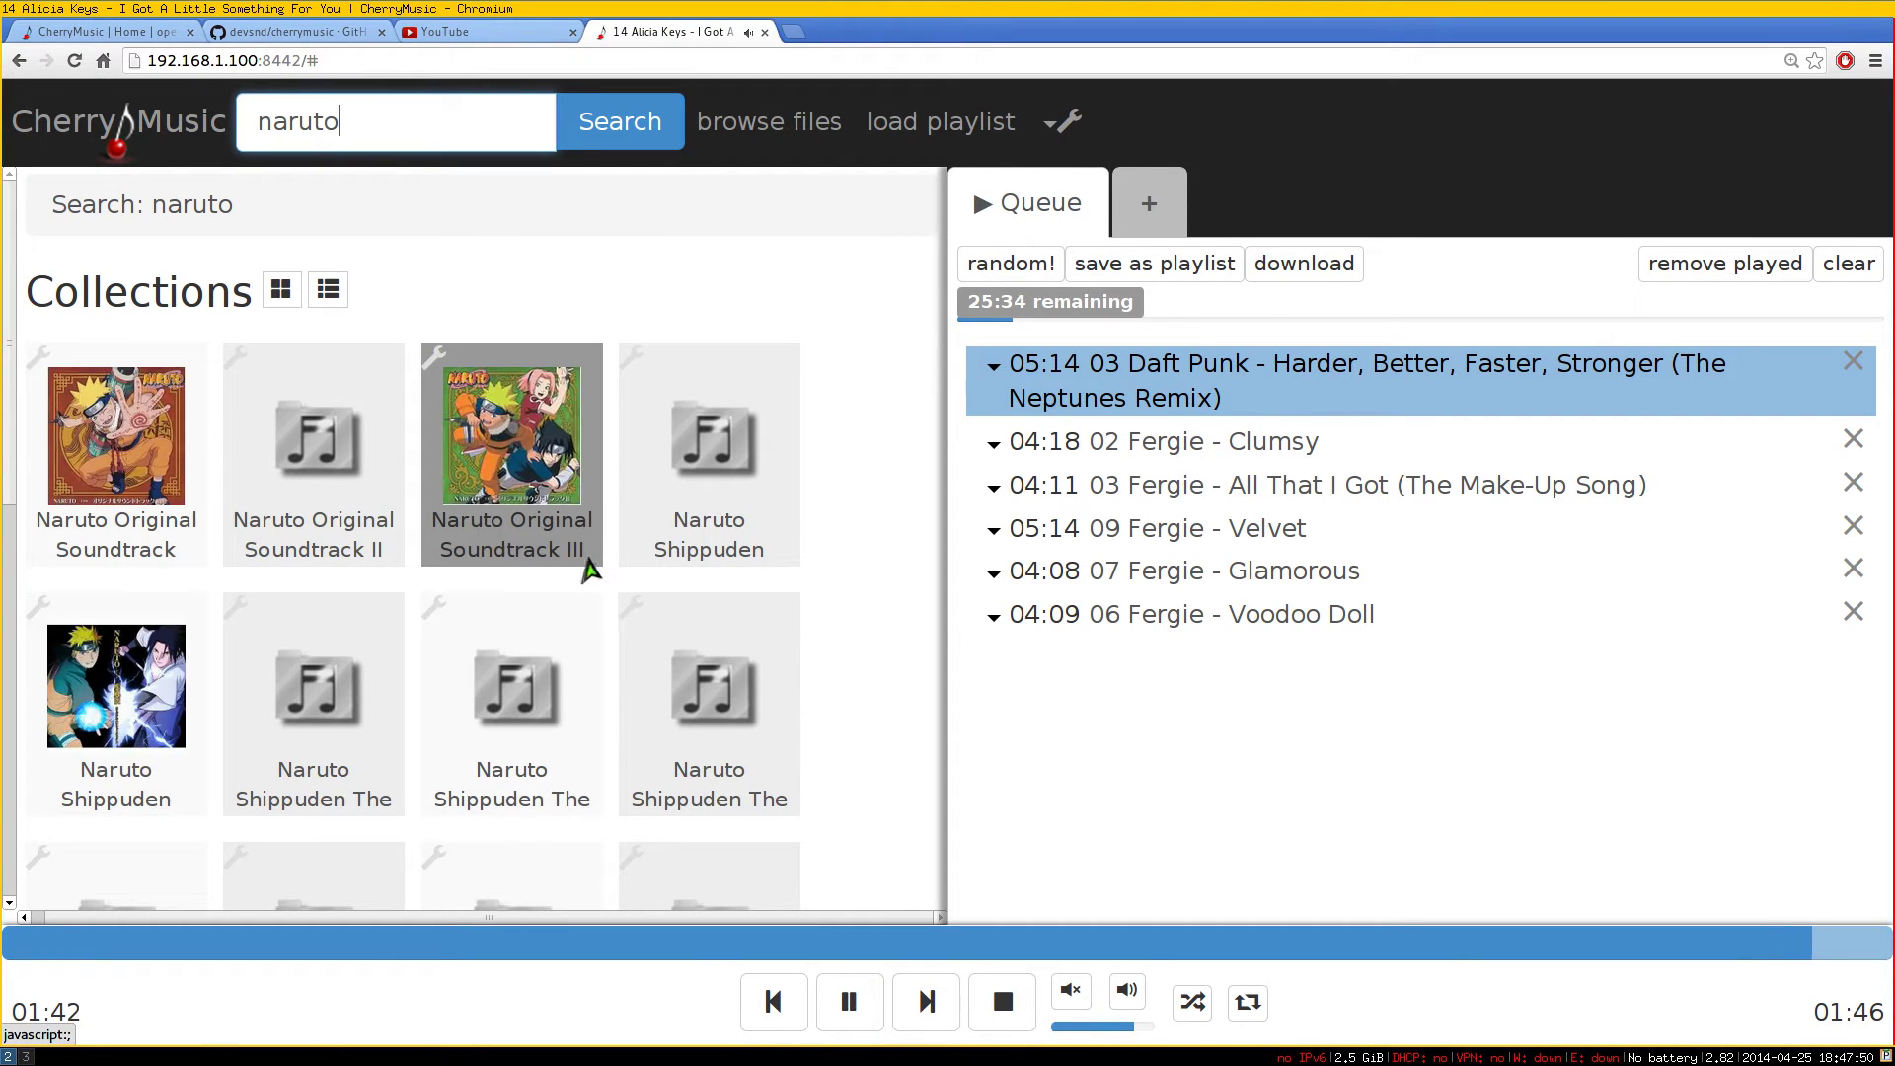
{"action": "scroll", "coordinate": [607, 597], "scroll_direction": "down", "scroll_amount": 3}
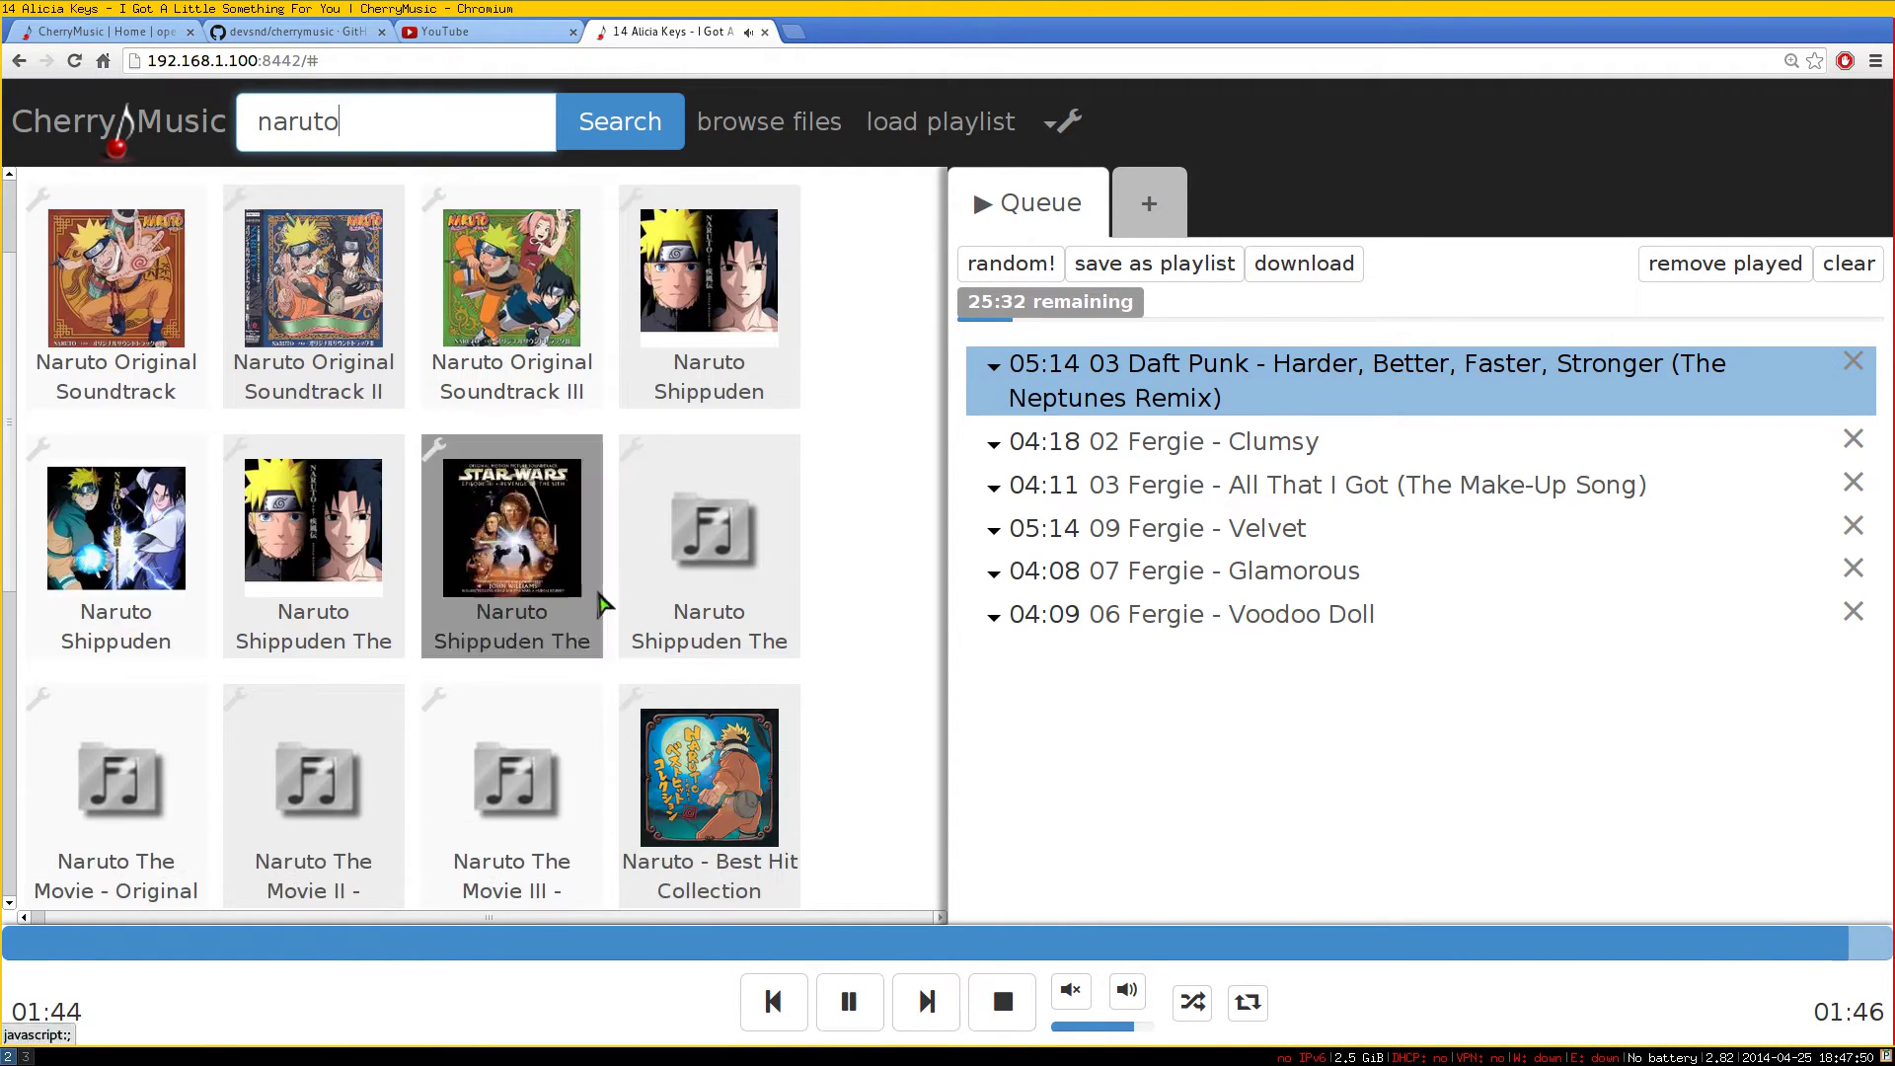
{"action": "scroll", "coordinate": [622, 557], "scroll_direction": "down", "scroll_amount": 1}
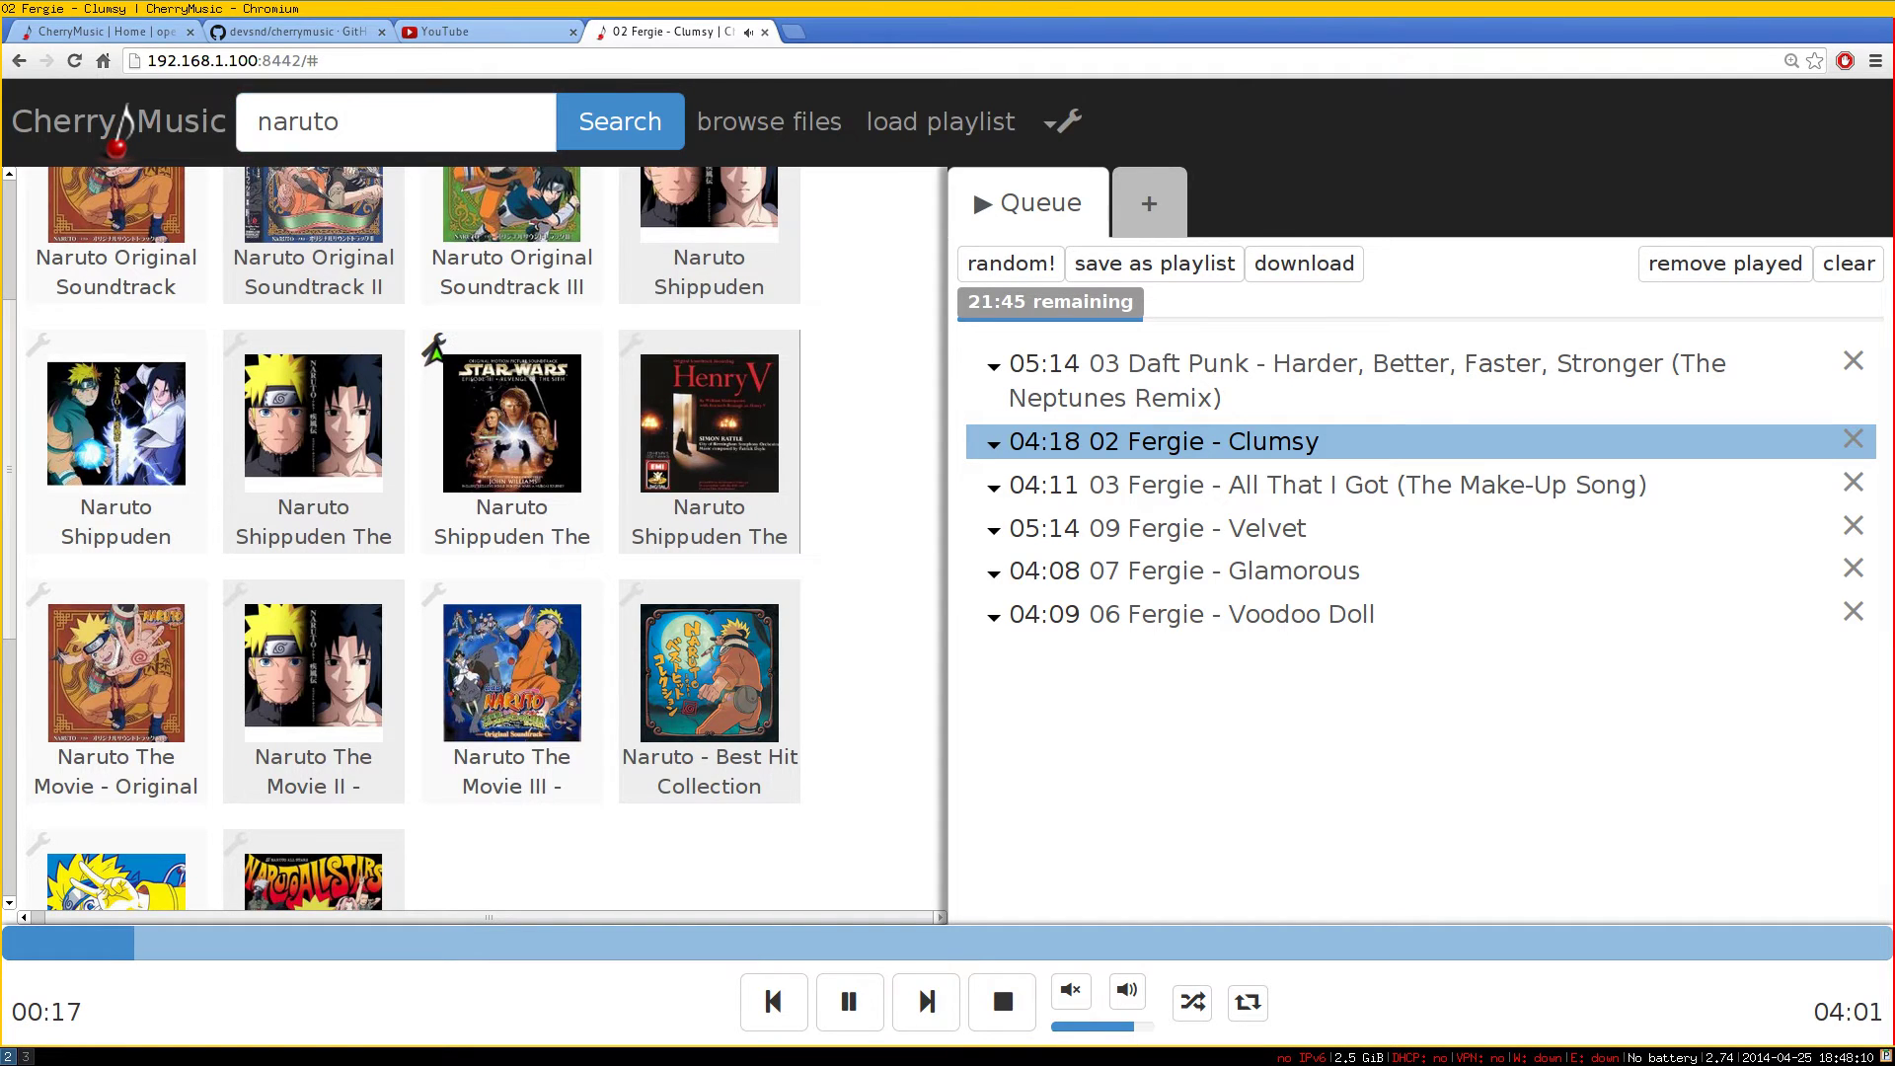
Start changing the Movie III soundtrack folder's album art, then cancel
{"action": "left_click", "coordinate": [432, 349]}
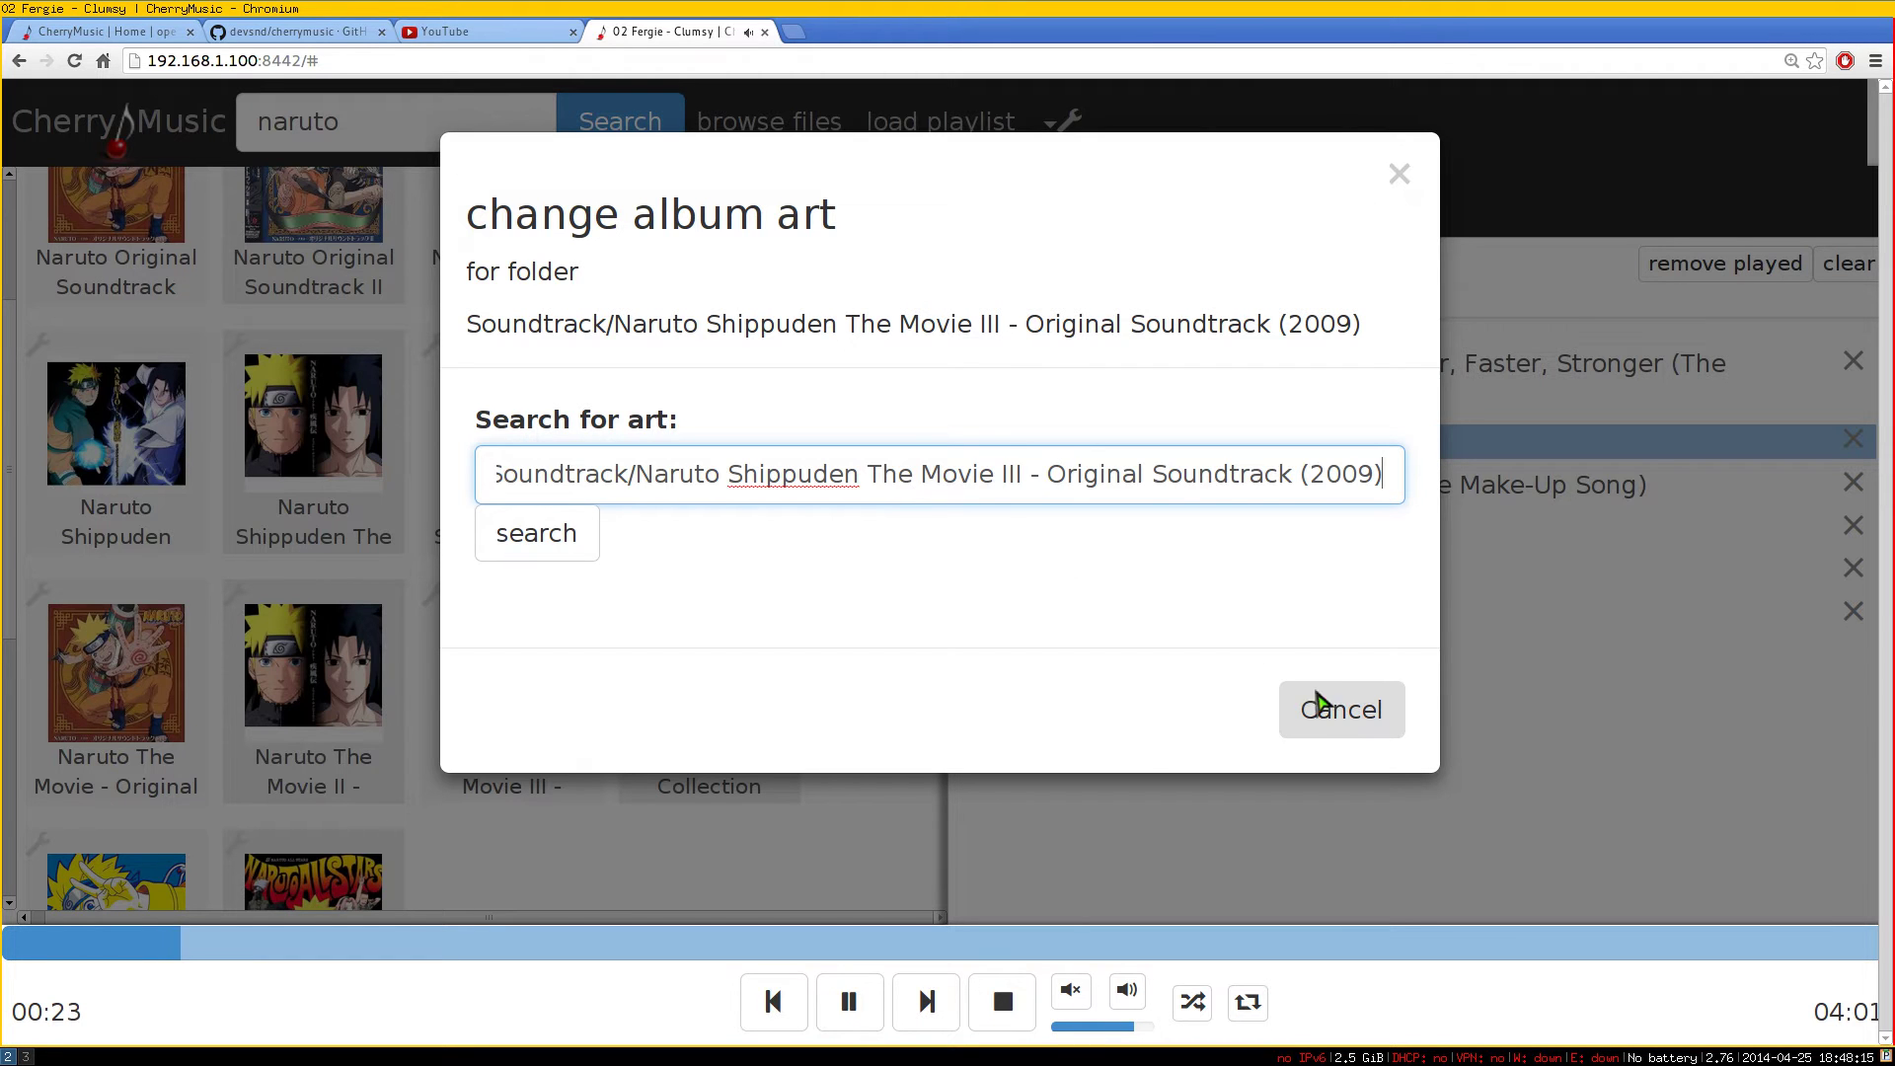
{"action": "left_click", "coordinate": [1323, 711]}
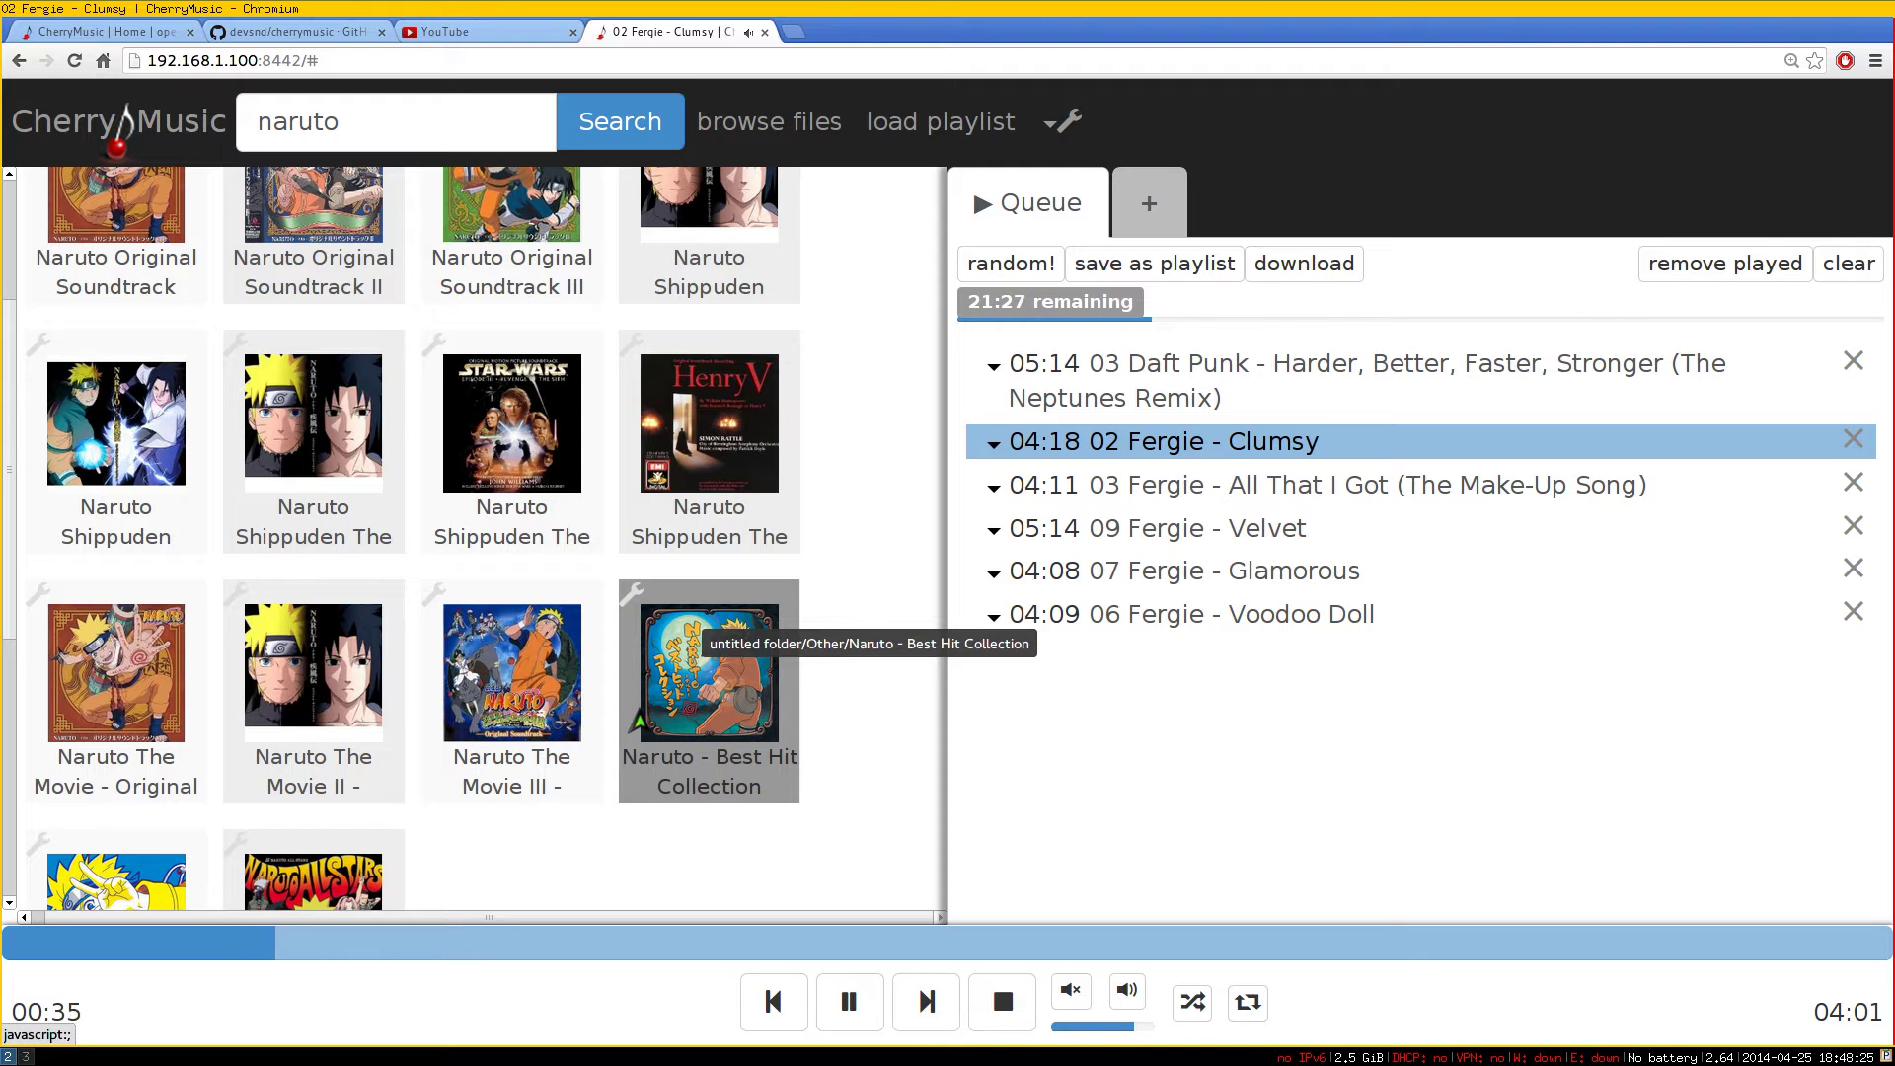
{"action": "scroll", "coordinate": [596, 782], "scroll_direction": "down", "scroll_amount": 1}
{"action": "scroll", "coordinate": [590, 786], "scroll_direction": "up", "scroll_amount": 4}
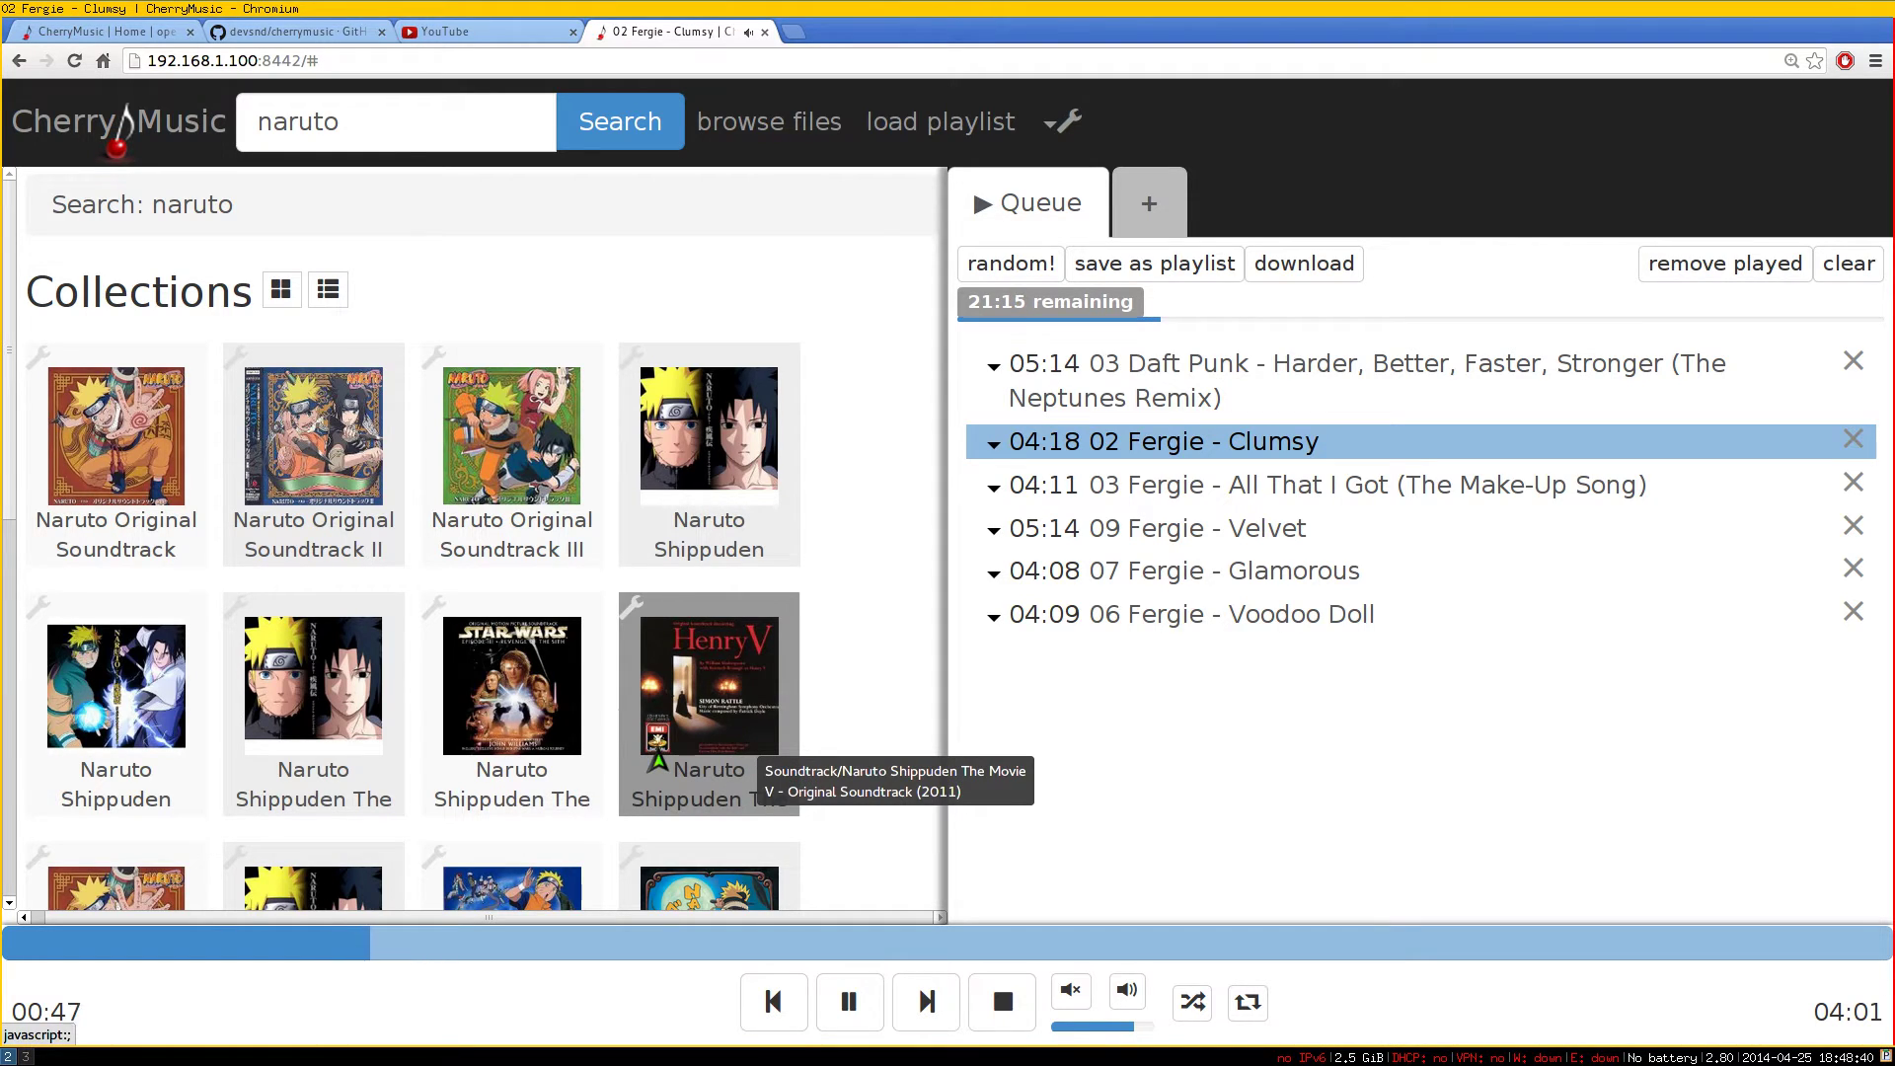
{"action": "left_click", "coordinate": [1063, 136]}
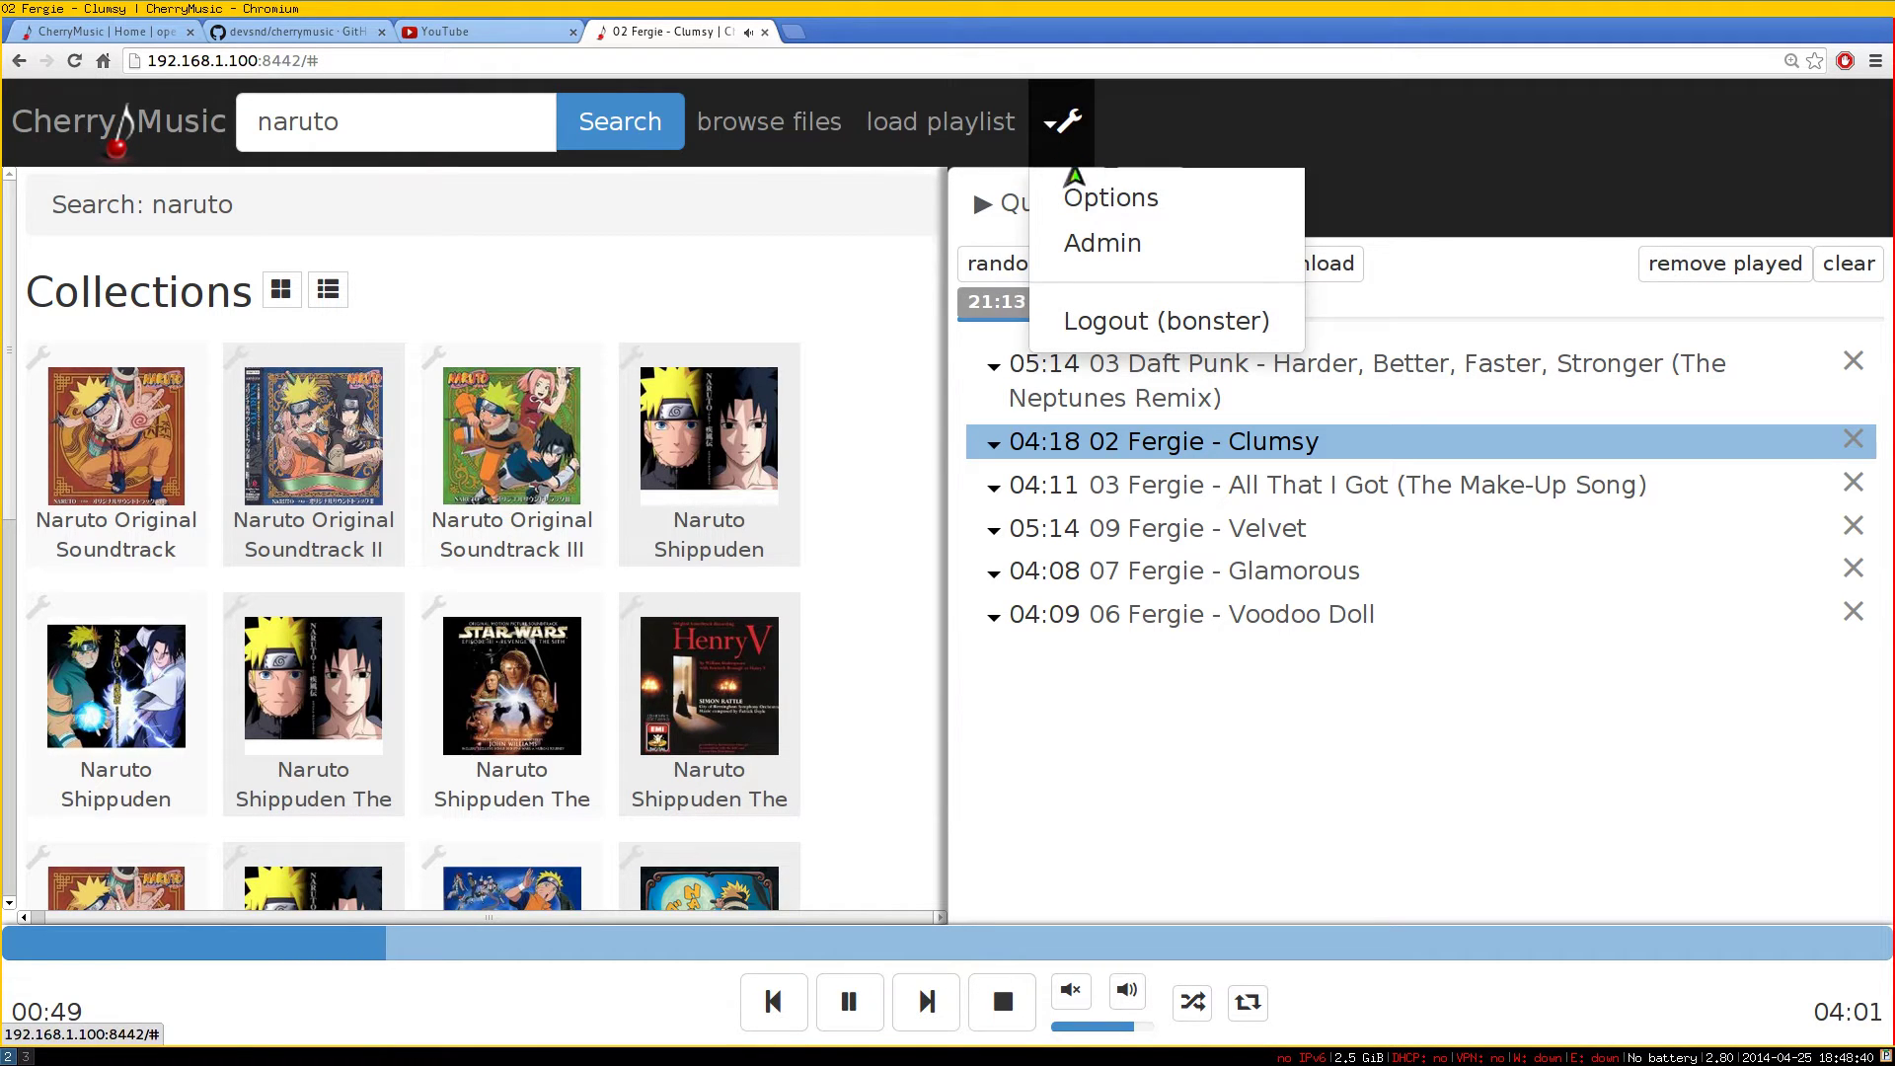
{"action": "left_click", "coordinate": [1086, 201]}
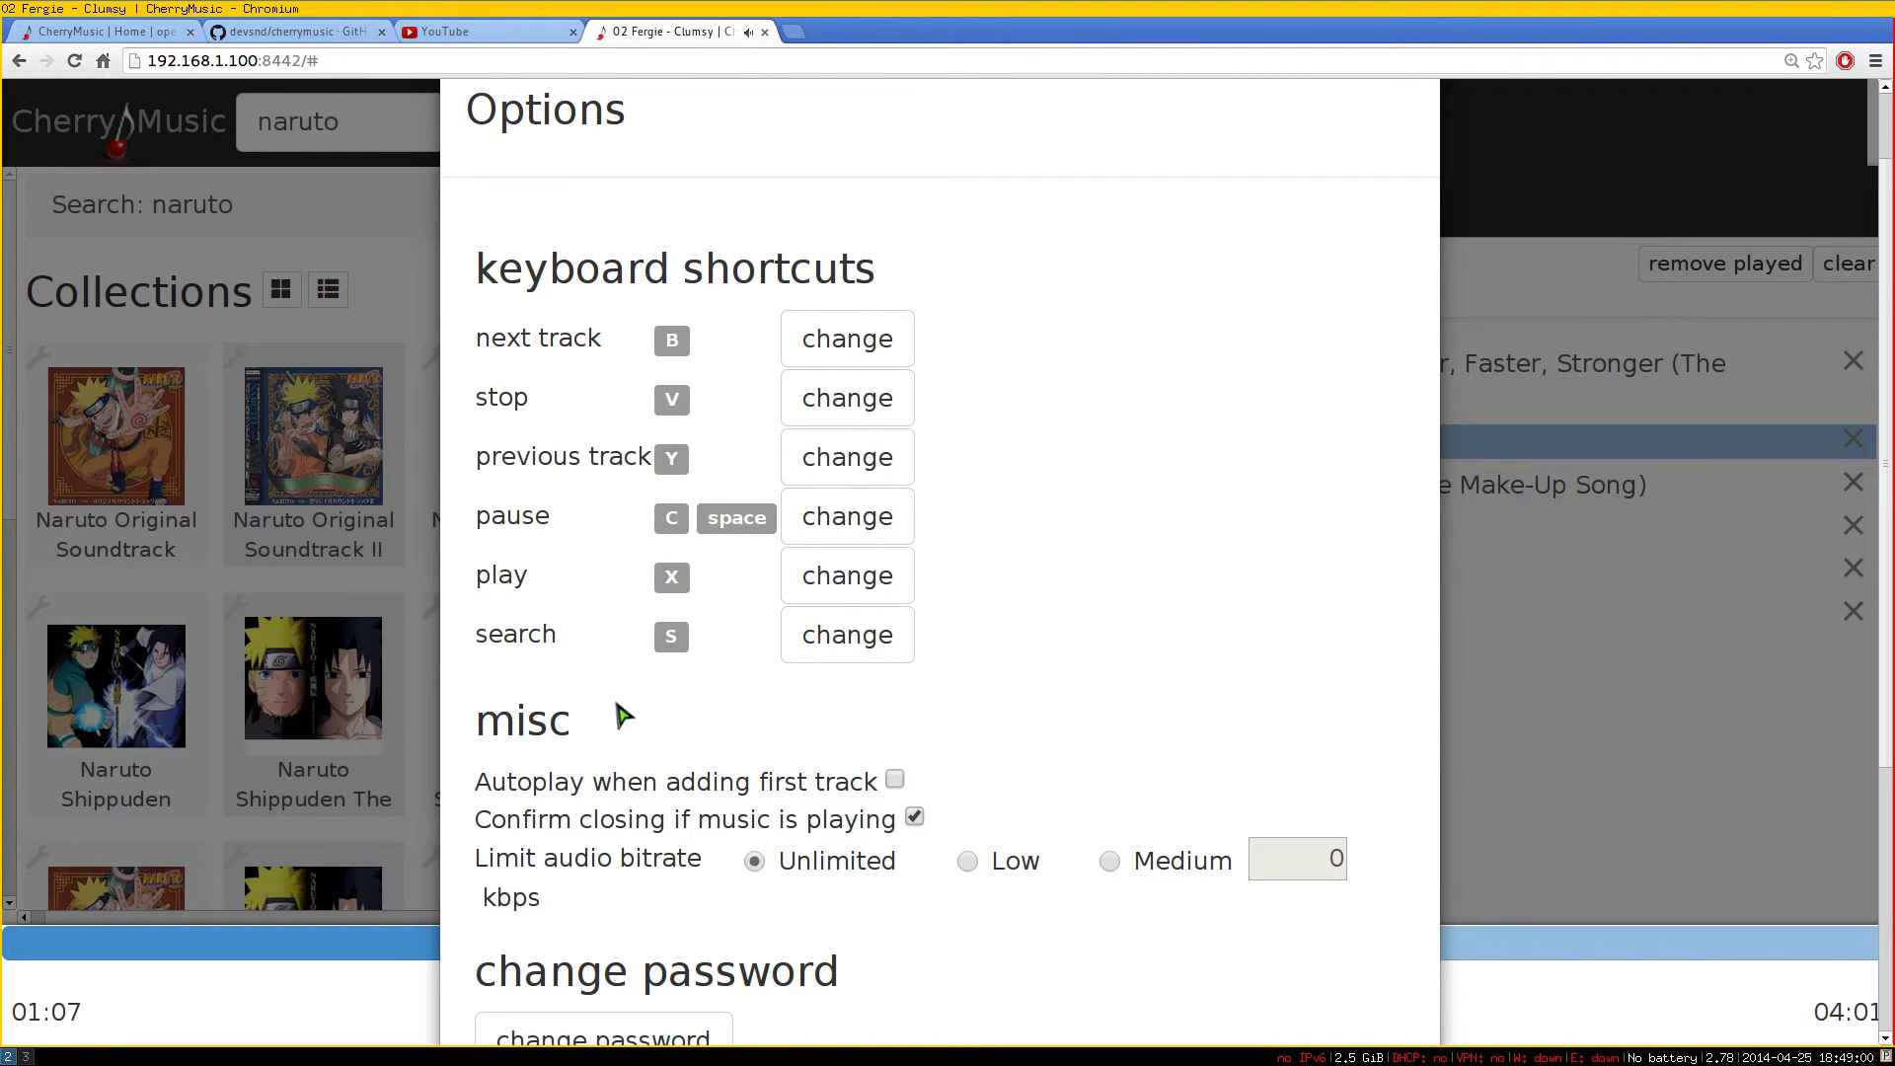
{"action": "scroll", "coordinate": [639, 687], "scroll_direction": "down", "scroll_amount": 4}
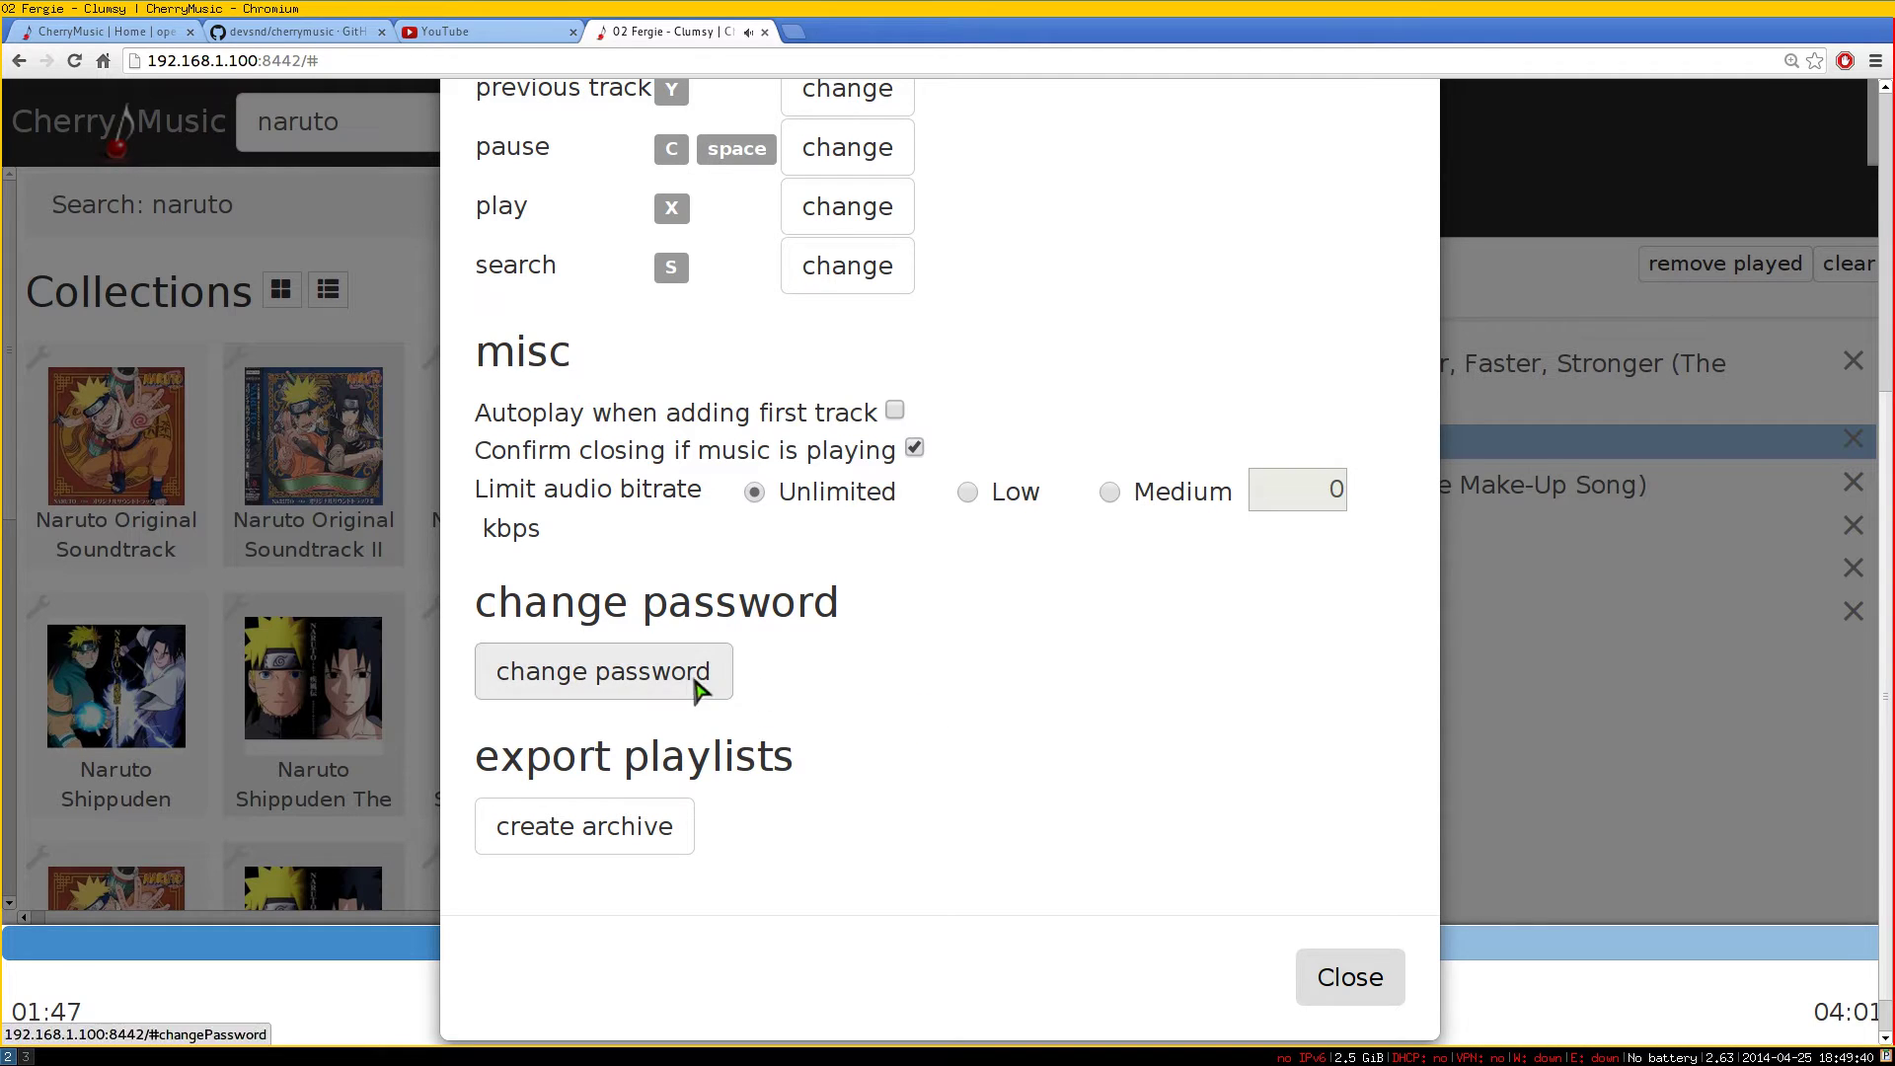
Close the options and bring up the admin user management panel
{"action": "left_click", "coordinate": [1318, 975]}
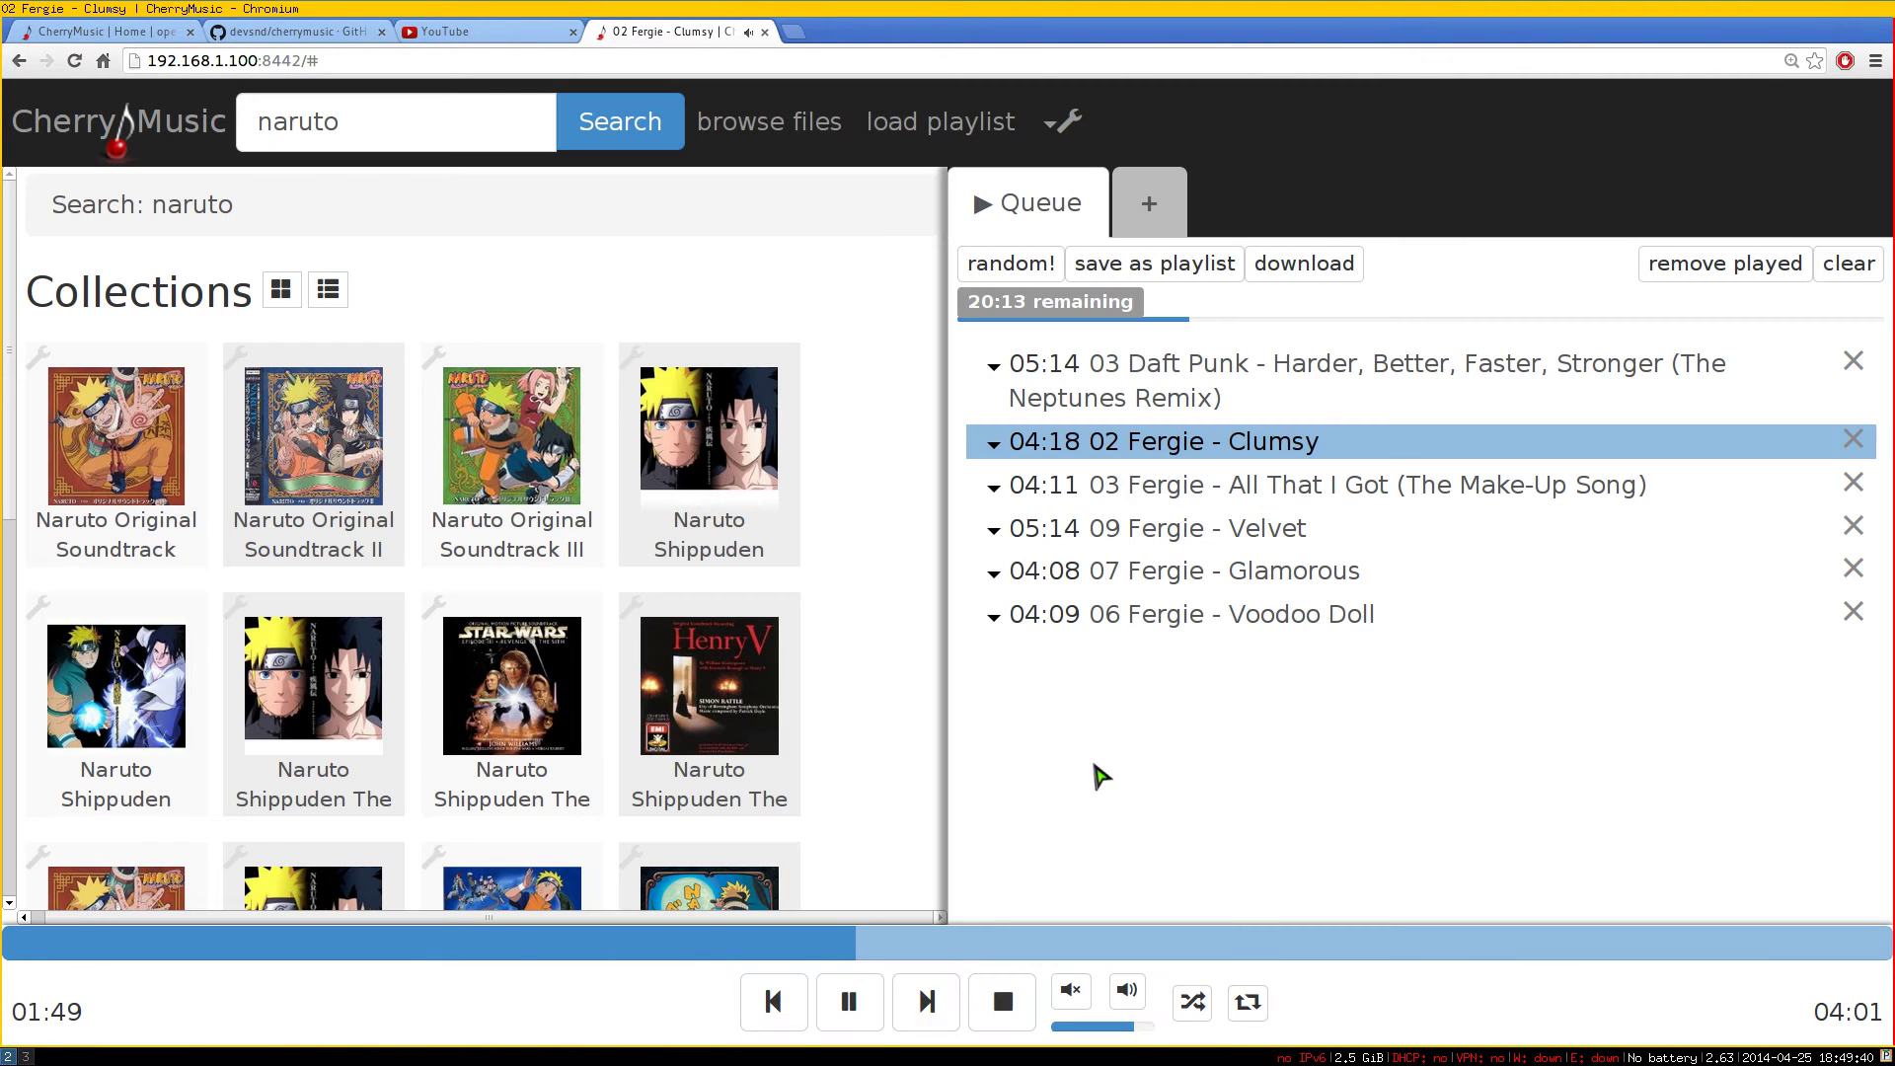
{"action": "left_click", "coordinate": [1068, 143]}
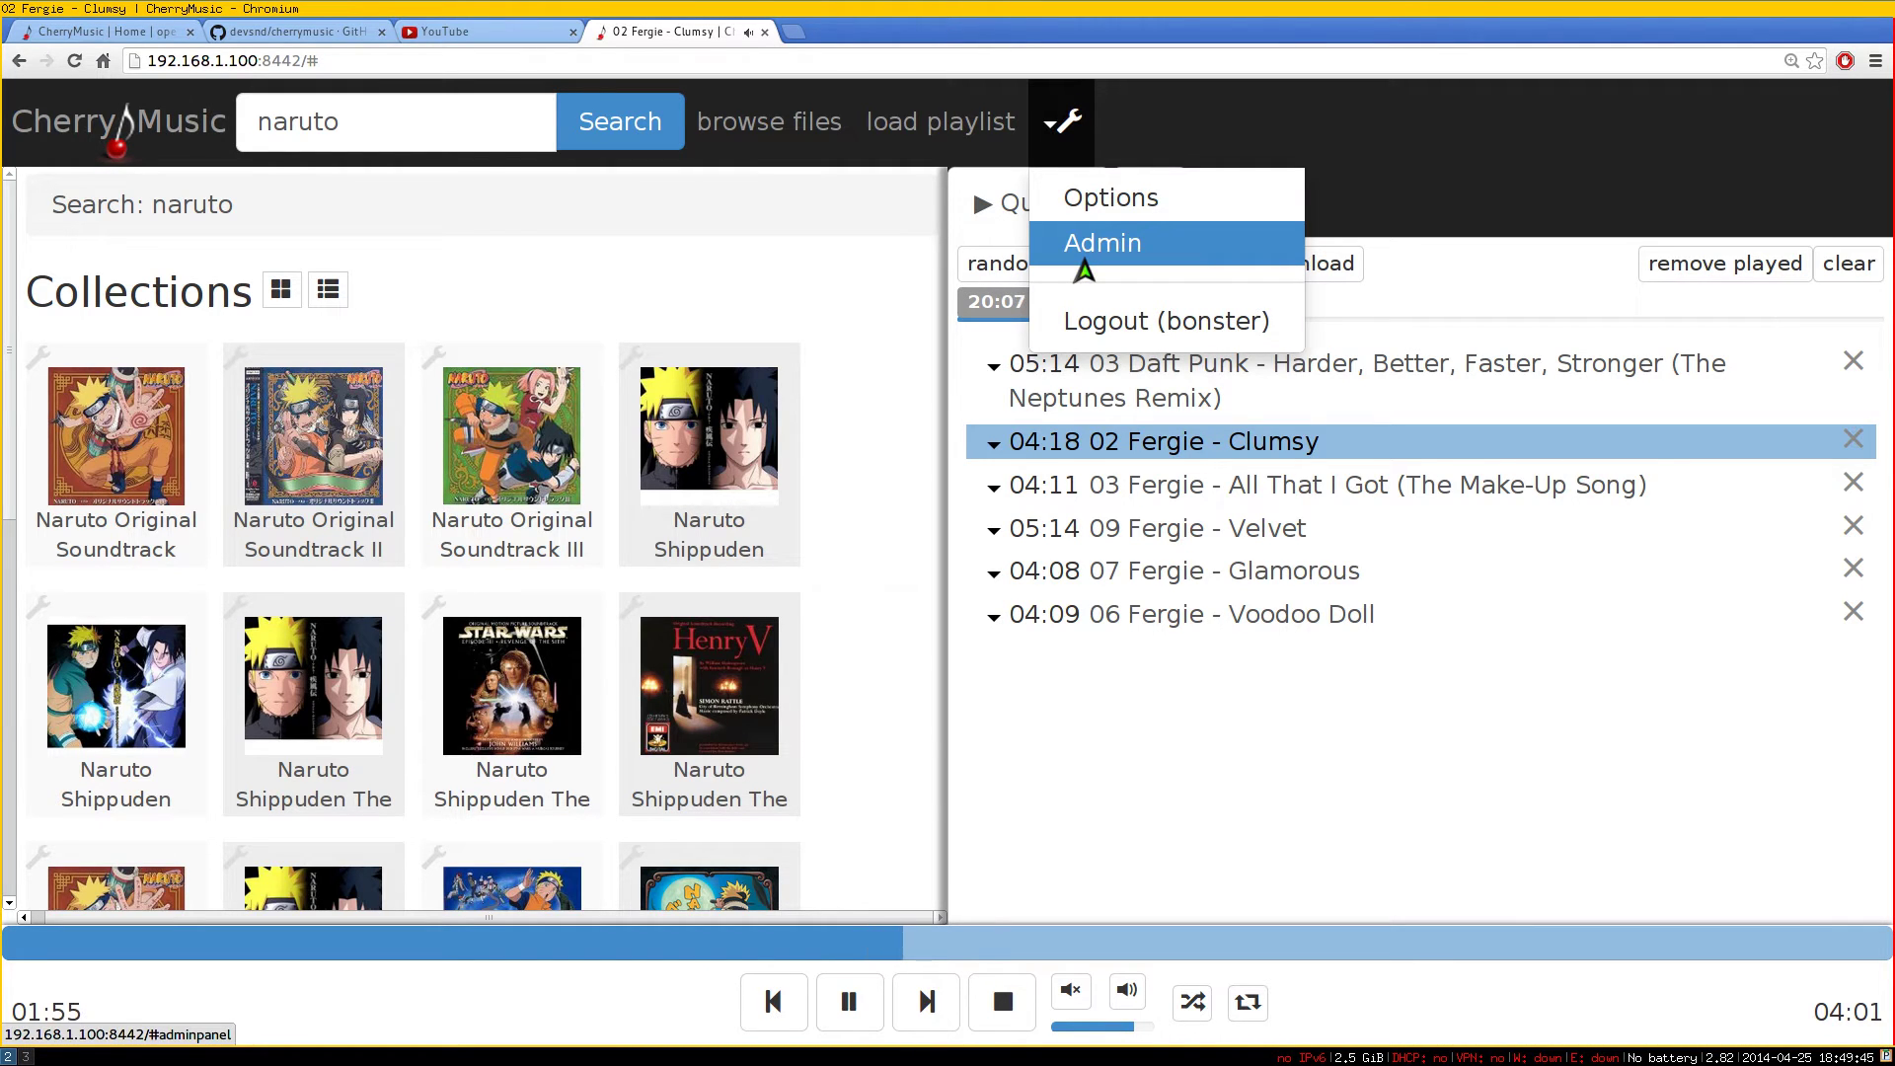
{"action": "left_click", "coordinate": [1083, 265]}
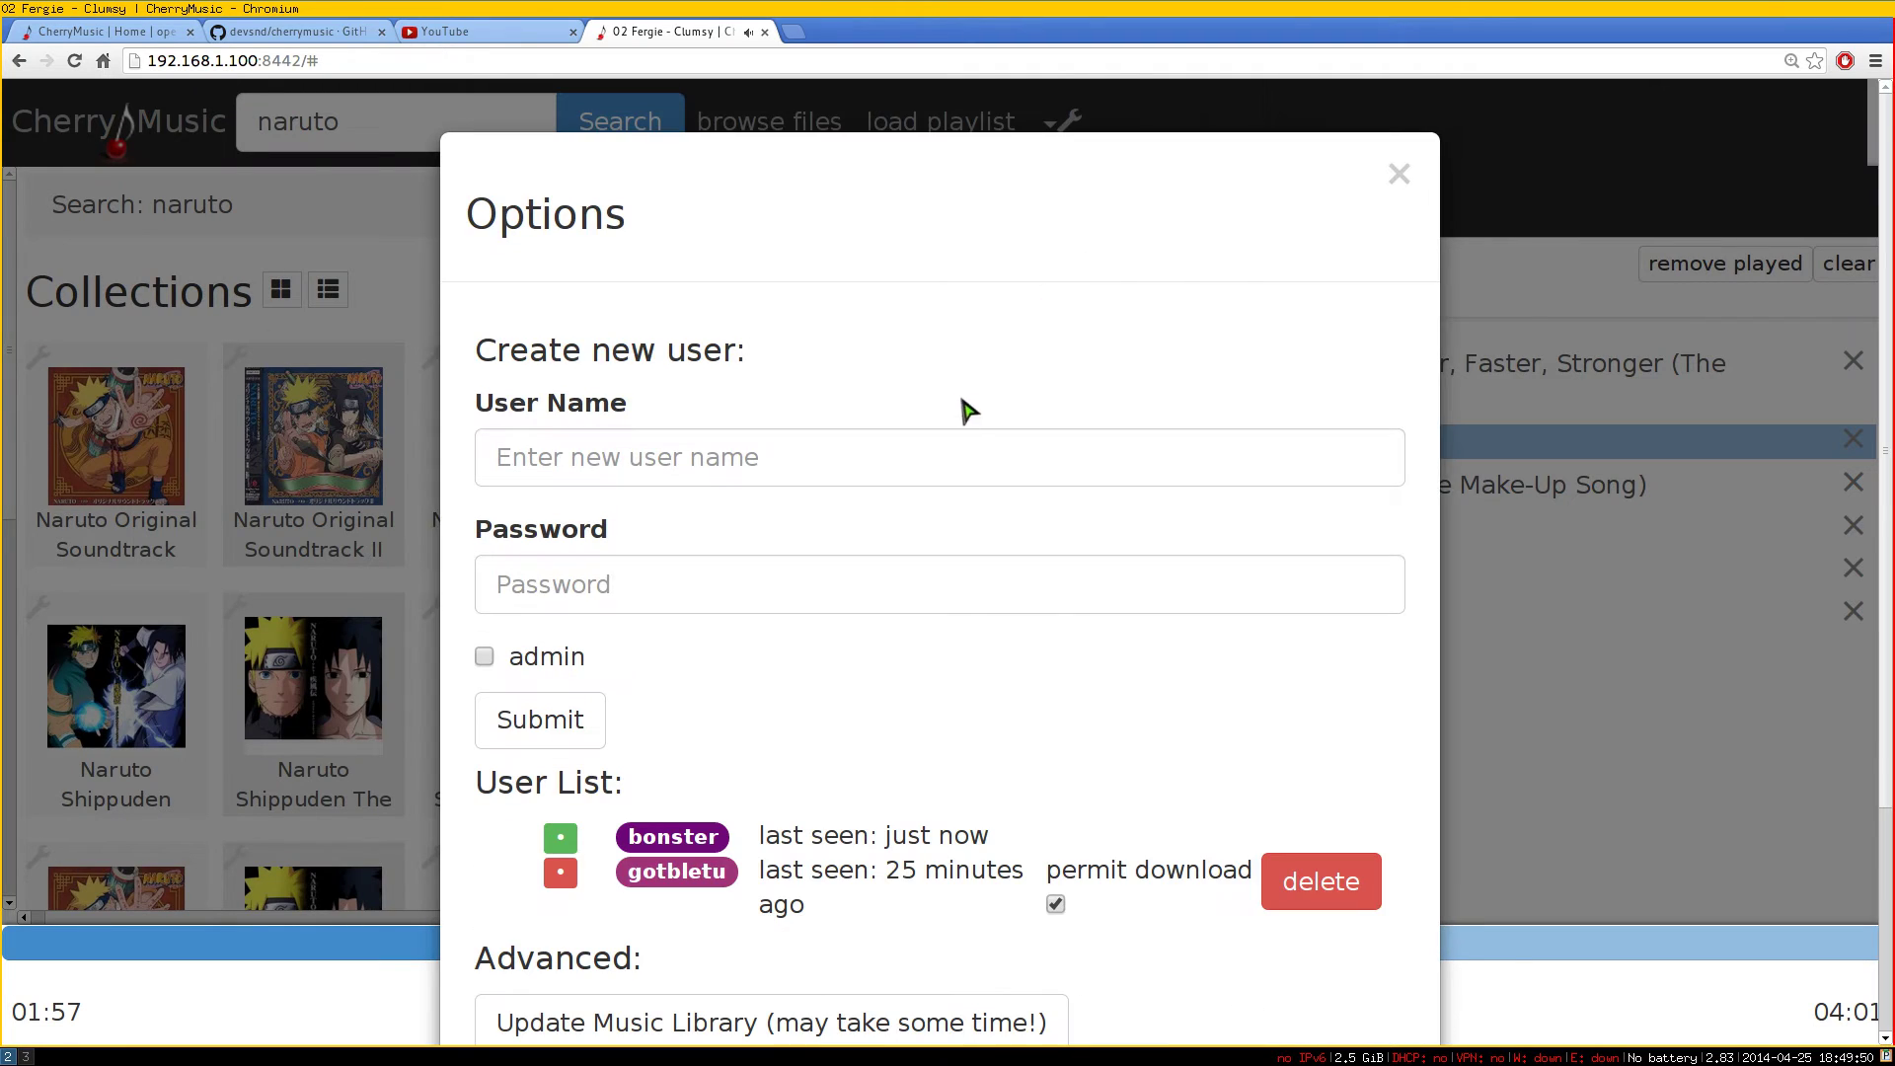
Enter the new user's name and password and create the account
{"action": "left_click", "coordinate": [885, 472]}
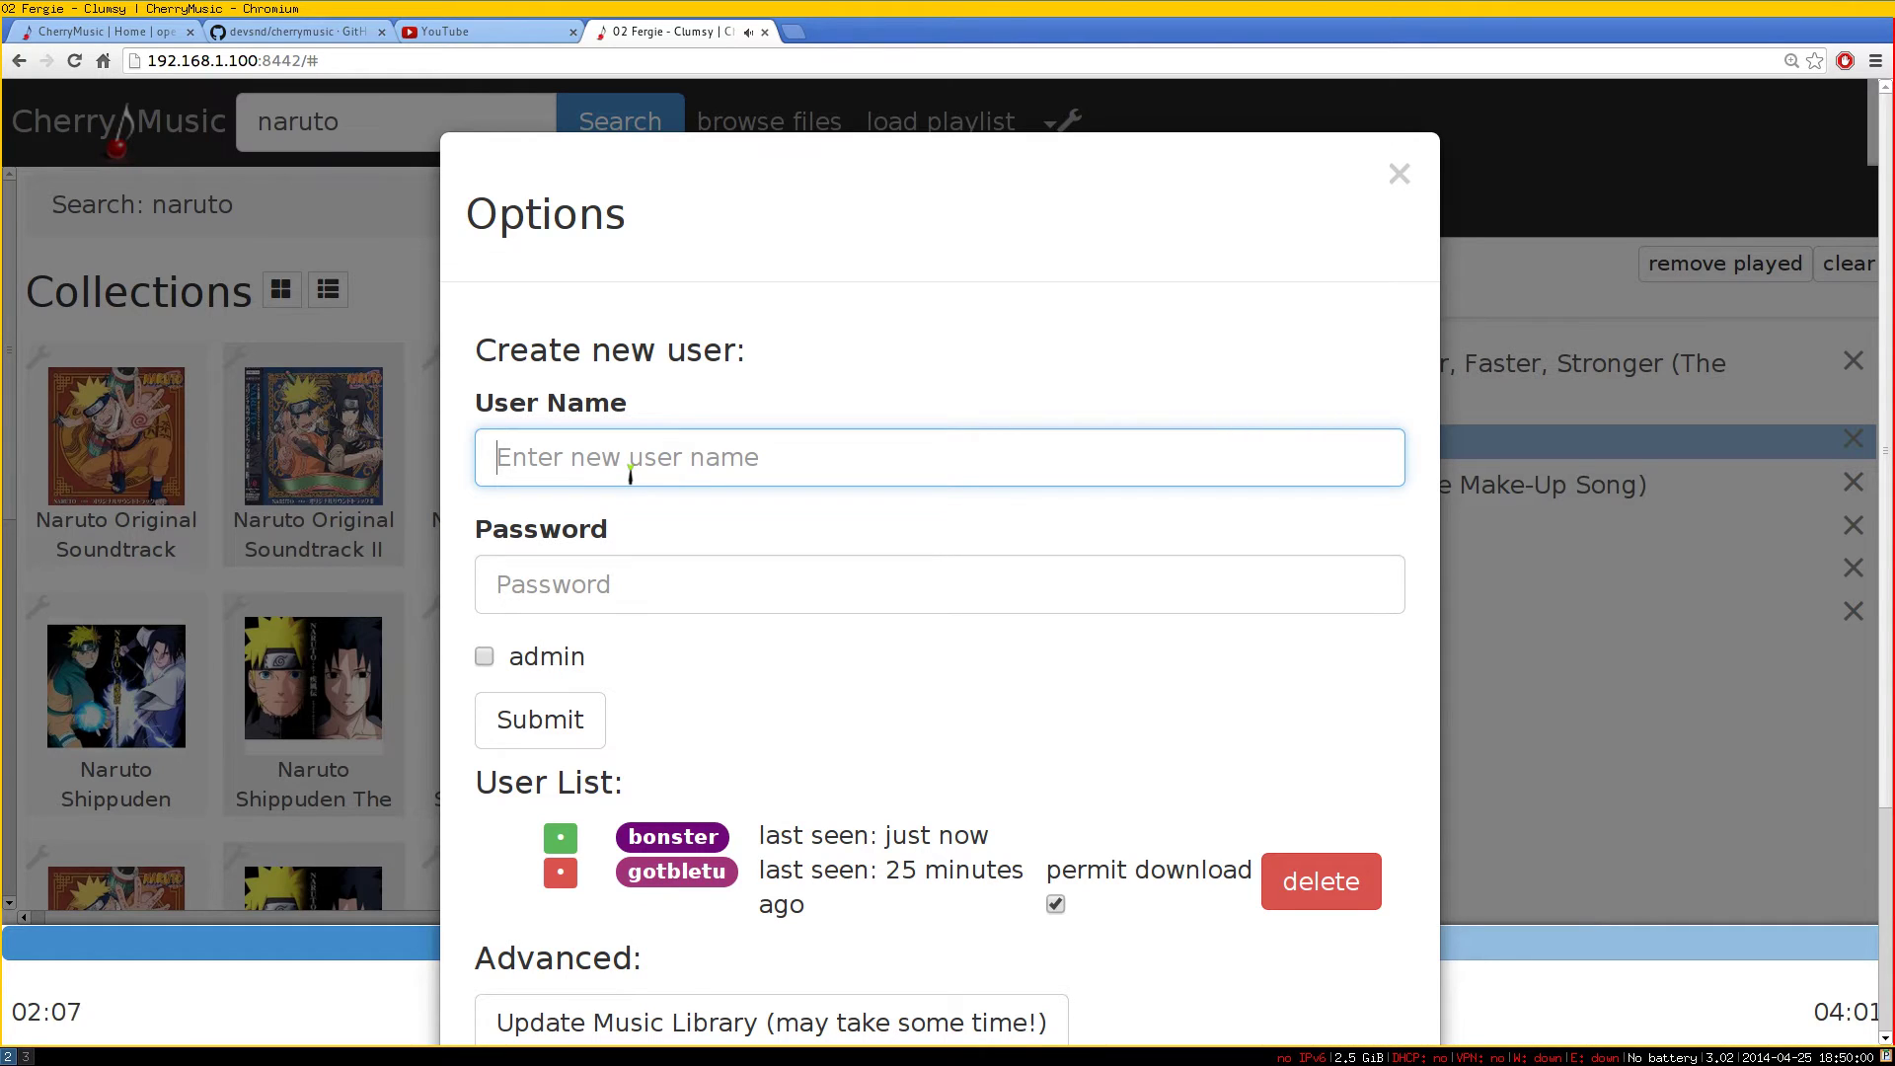
{"action": "type", "text": "youtube"}
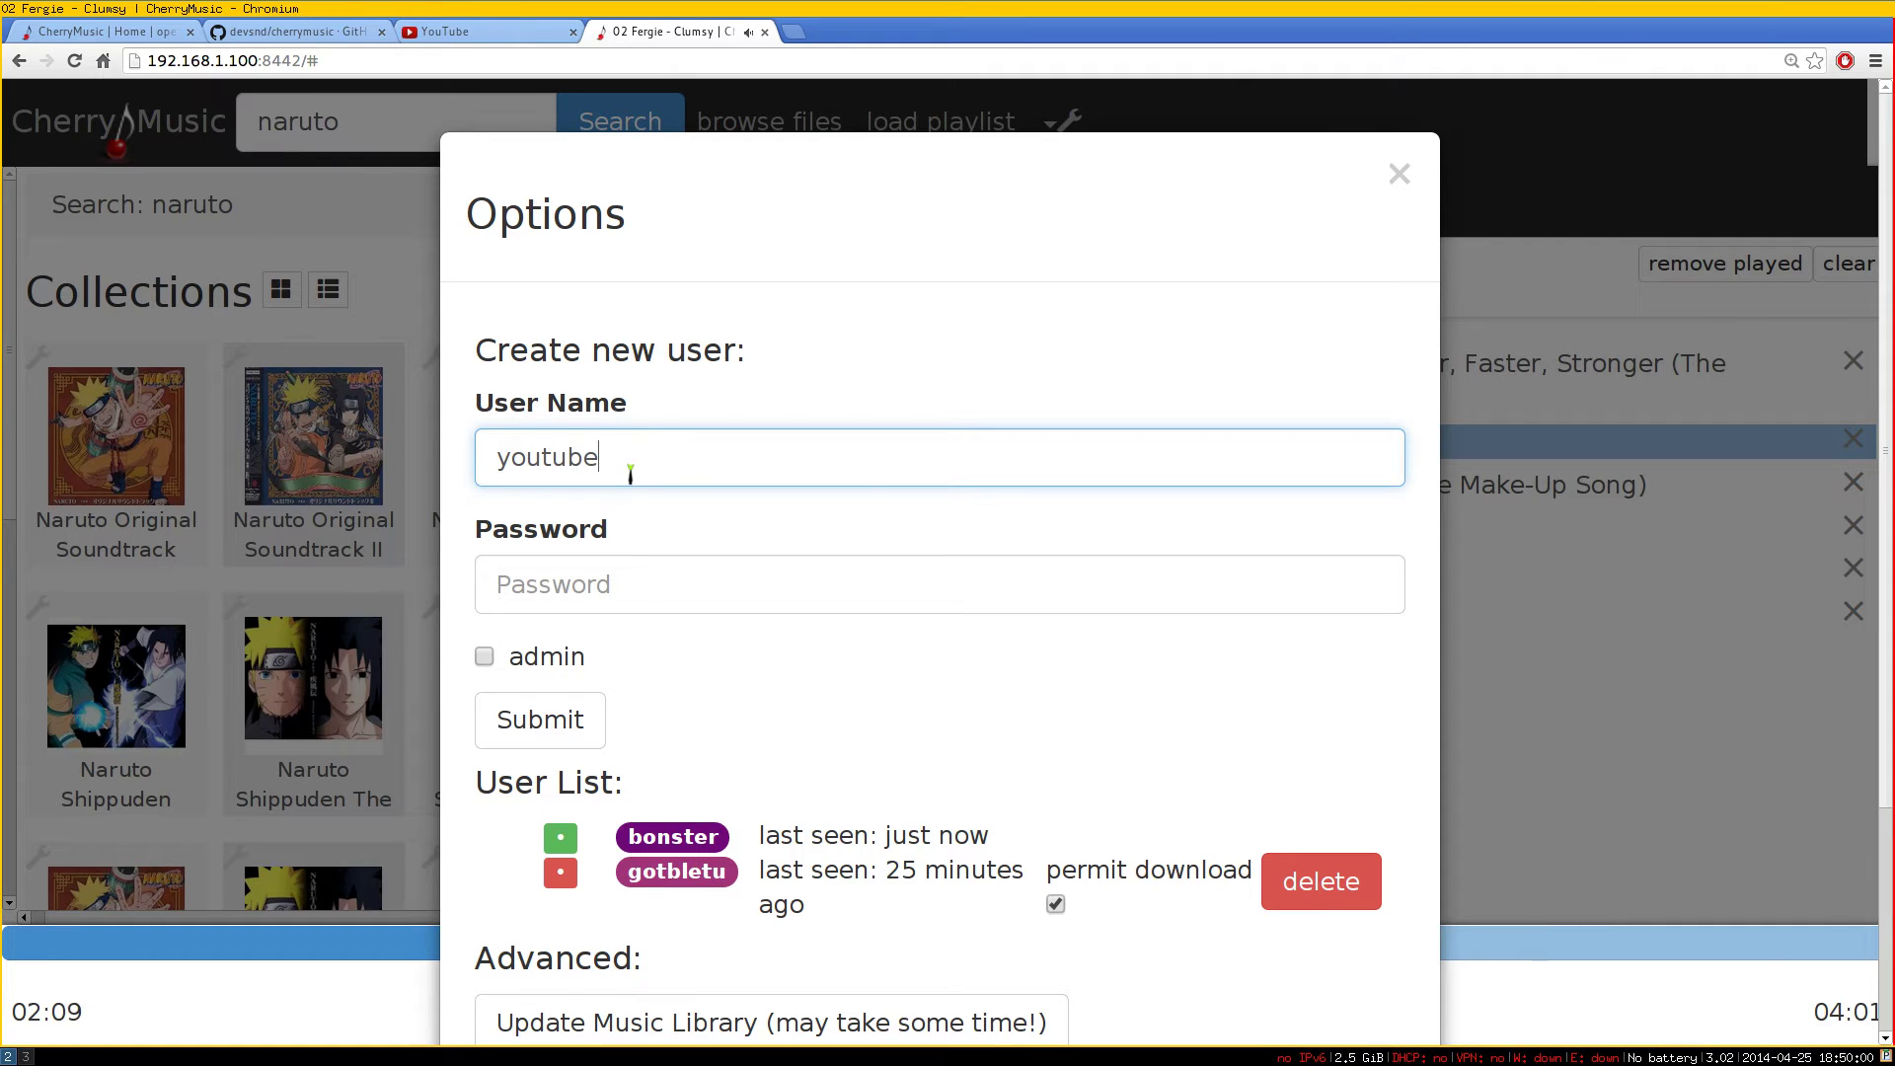
{"action": "left_click", "coordinate": [596, 581]}
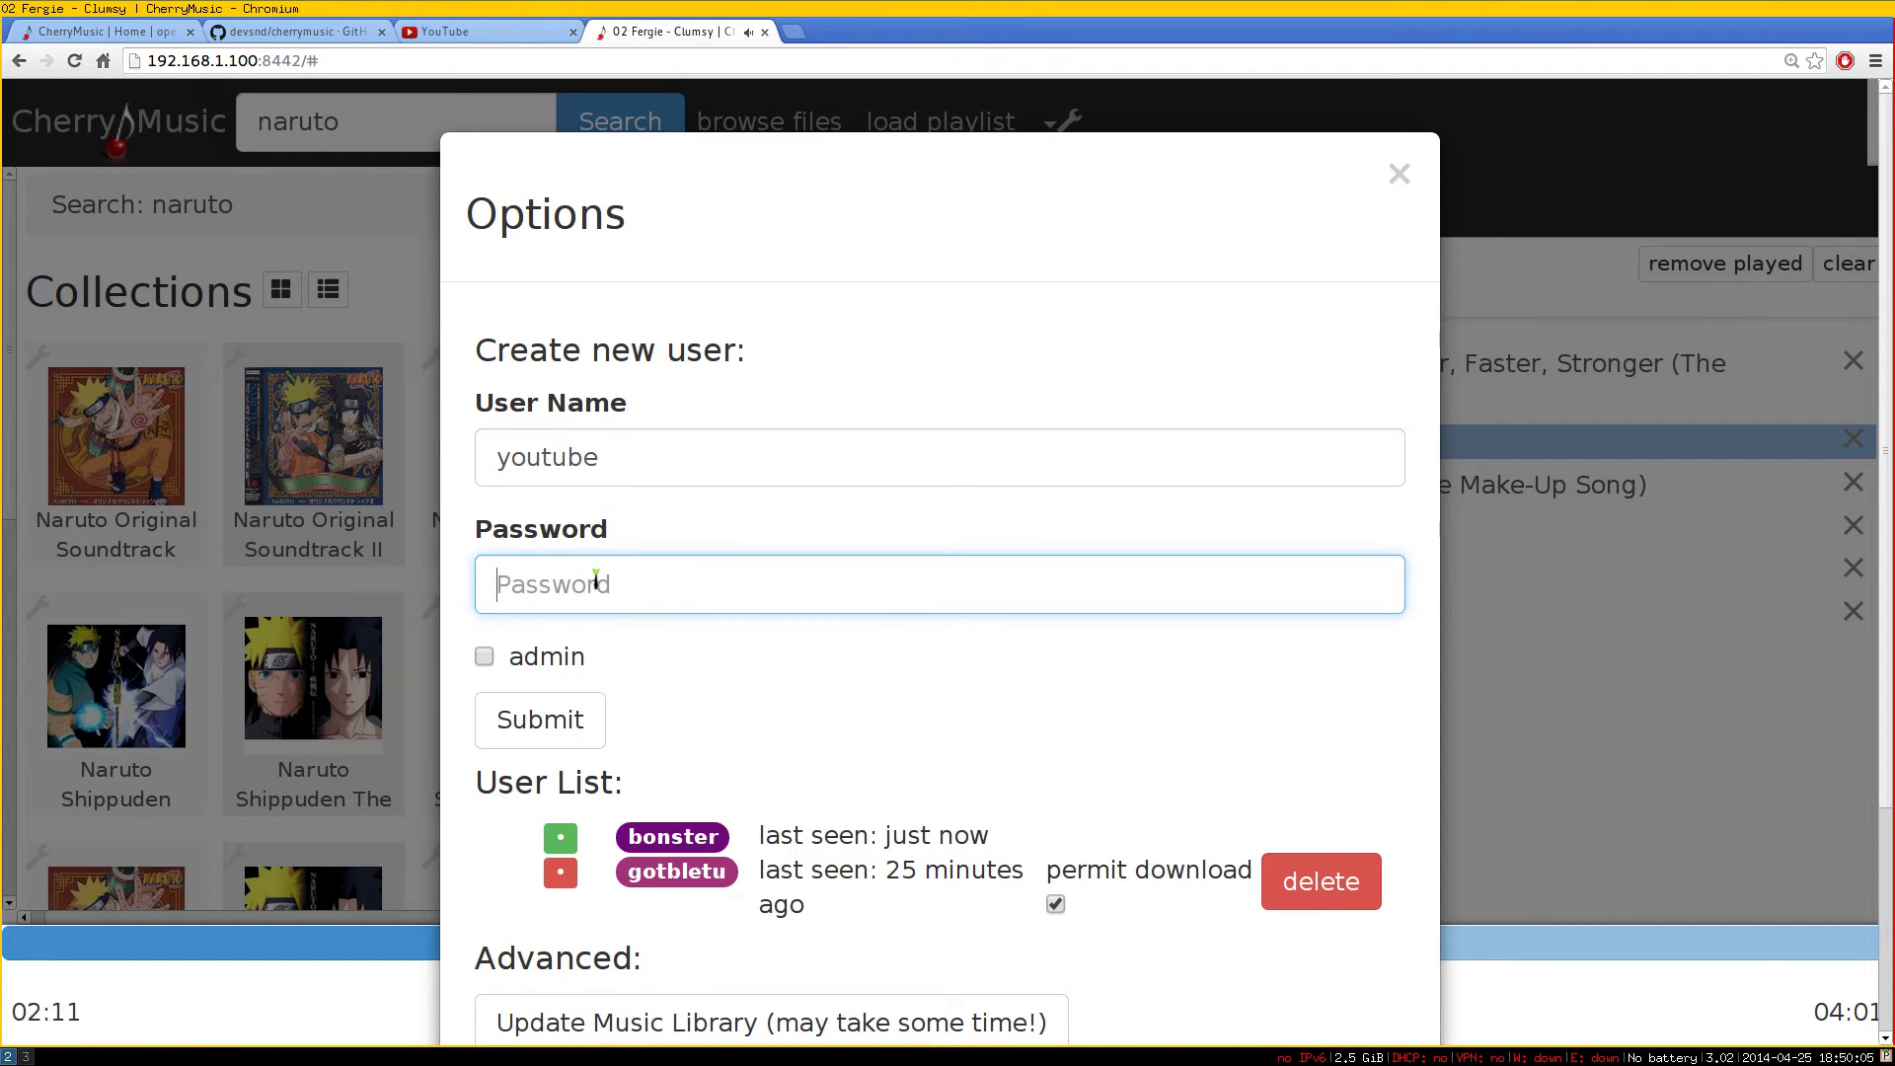
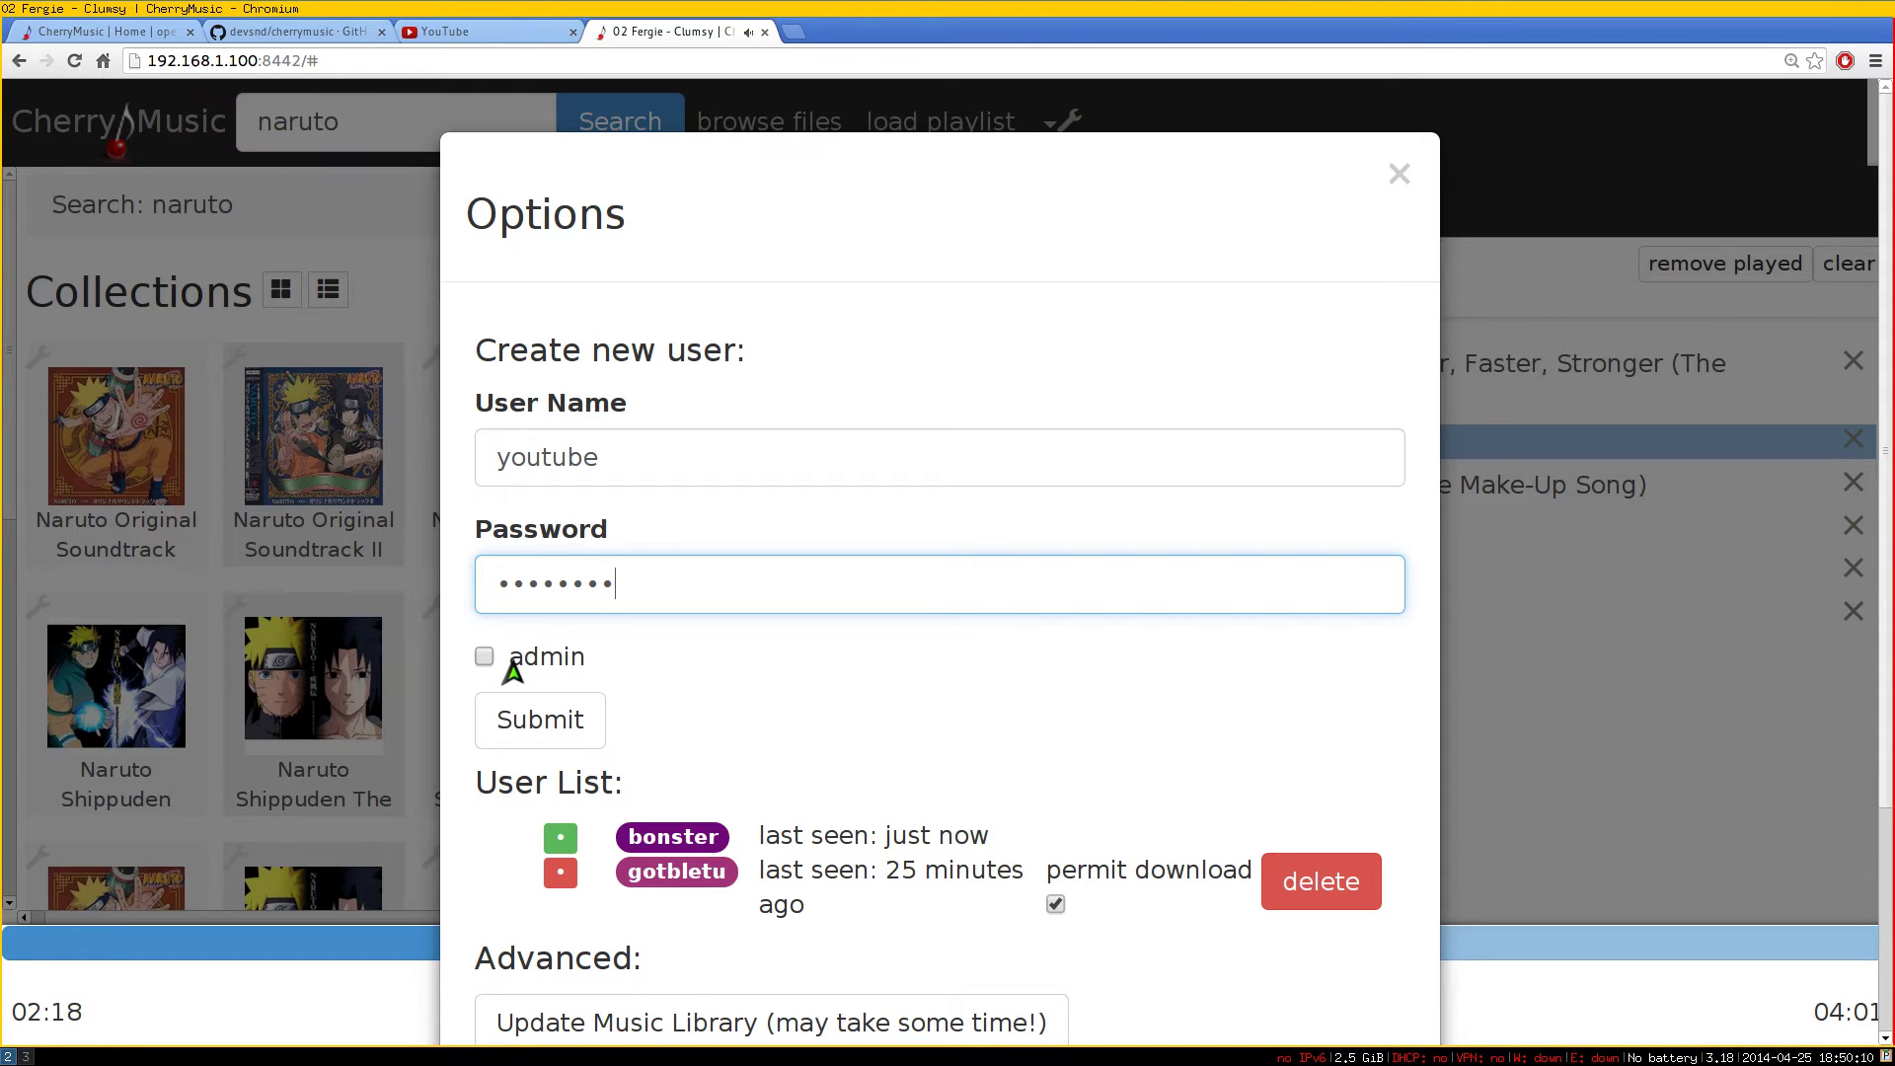
{"action": "scroll", "coordinate": [552, 652], "scroll_direction": "down", "scroll_amount": 1}
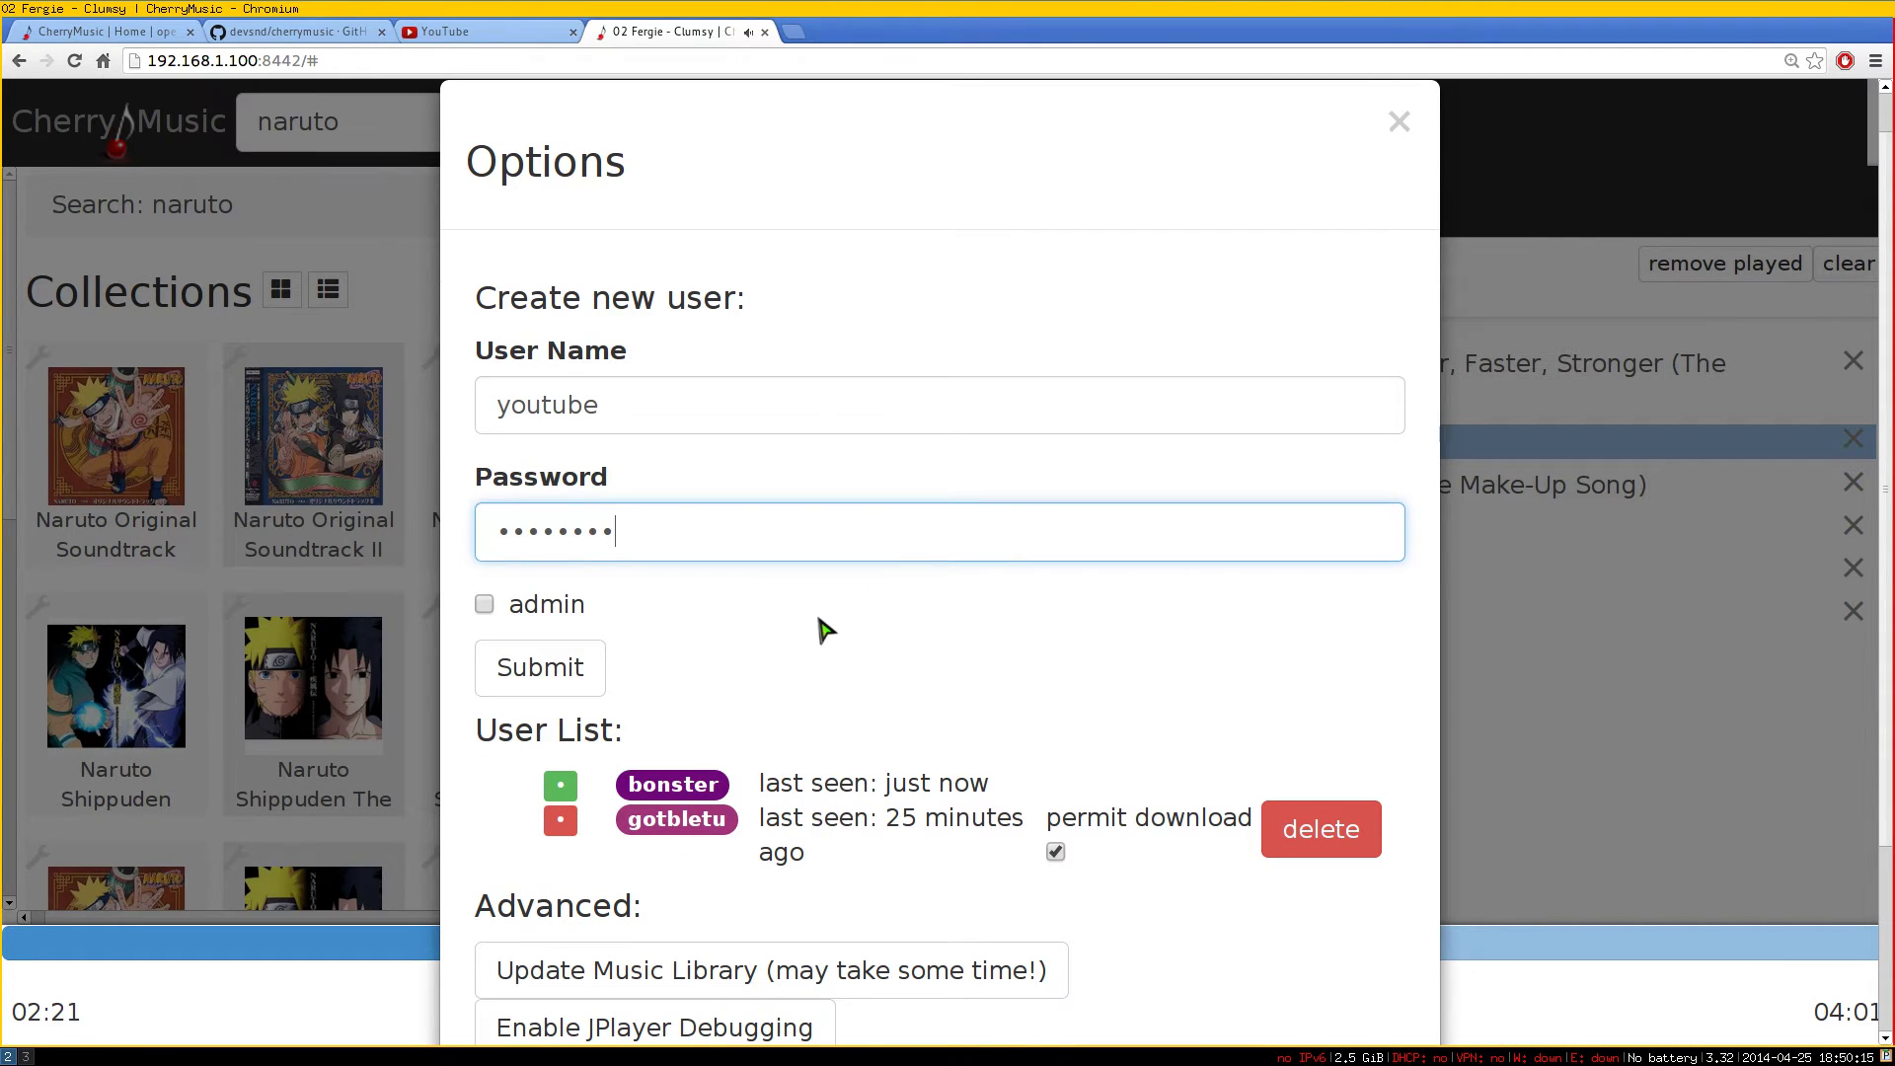
{"action": "scroll", "coordinate": [804, 600], "scroll_direction": "down", "scroll_amount": 3}
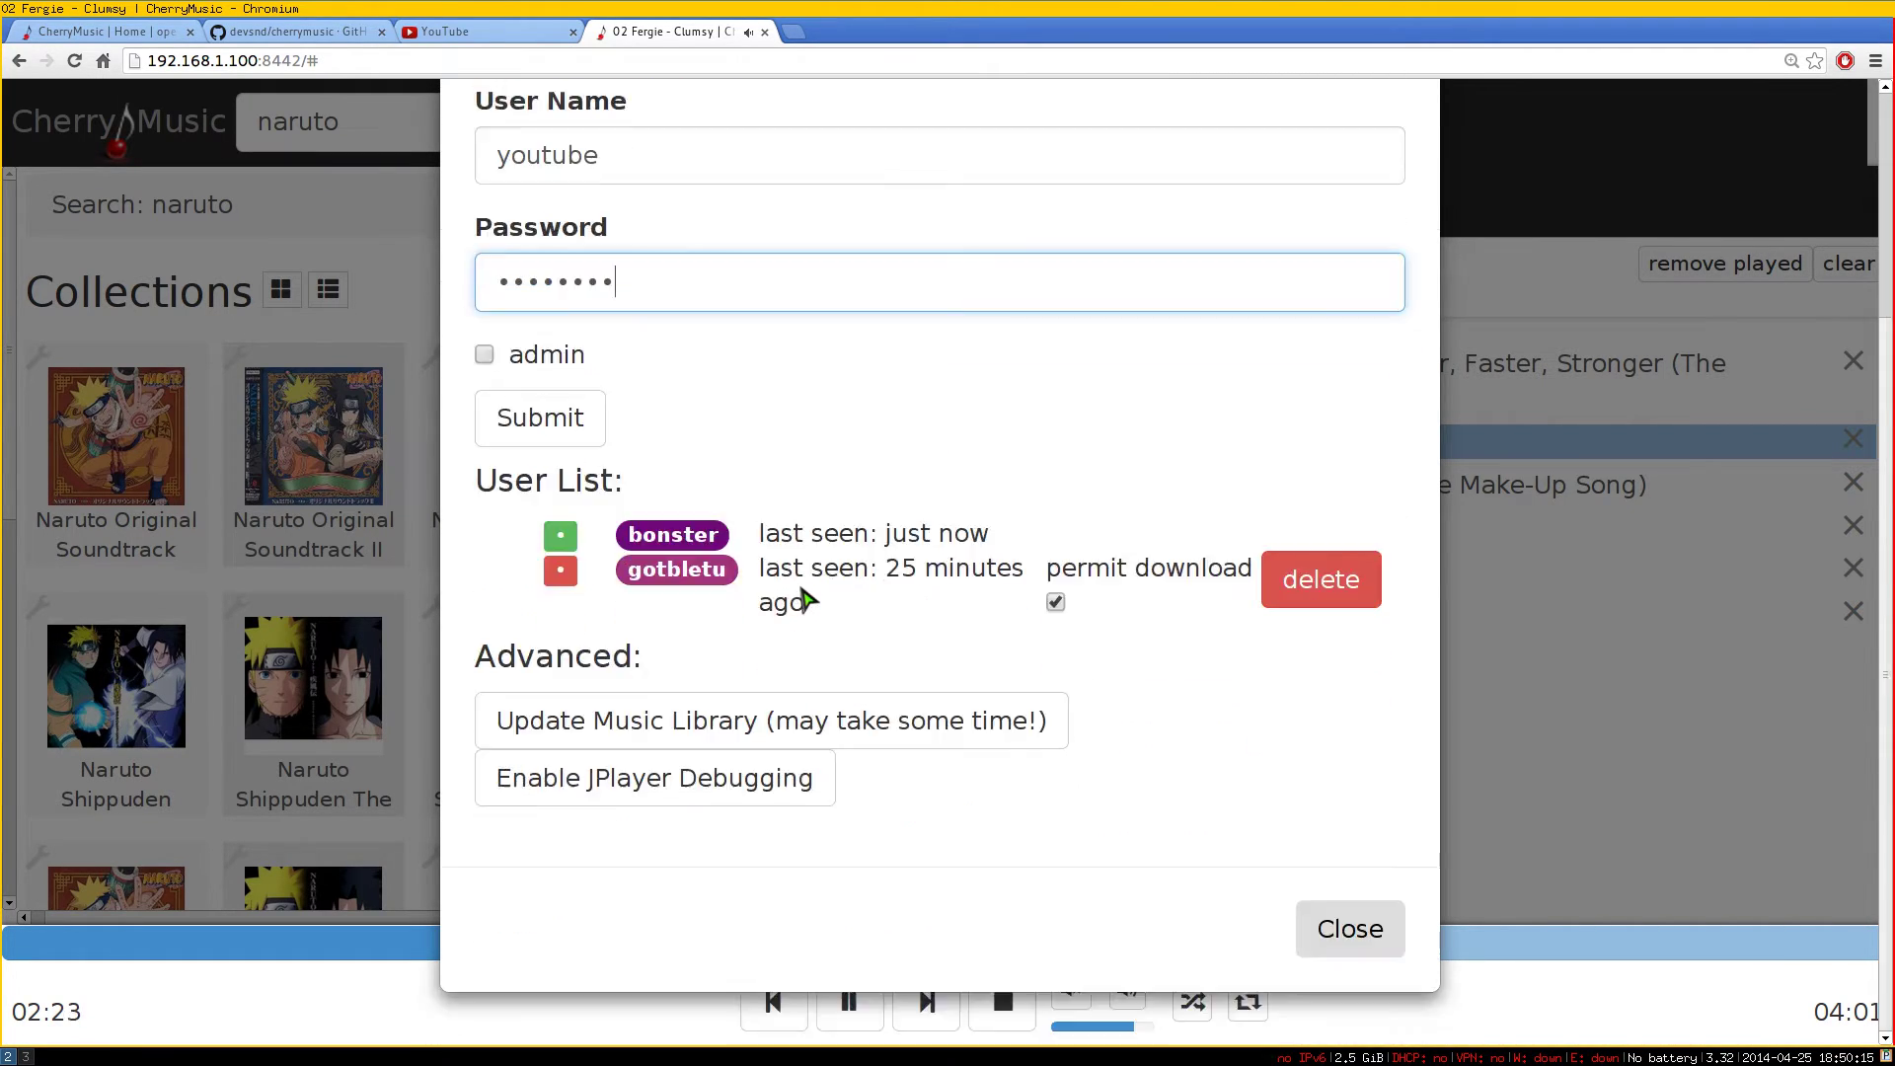
{"action": "left_click", "coordinate": [515, 434]}
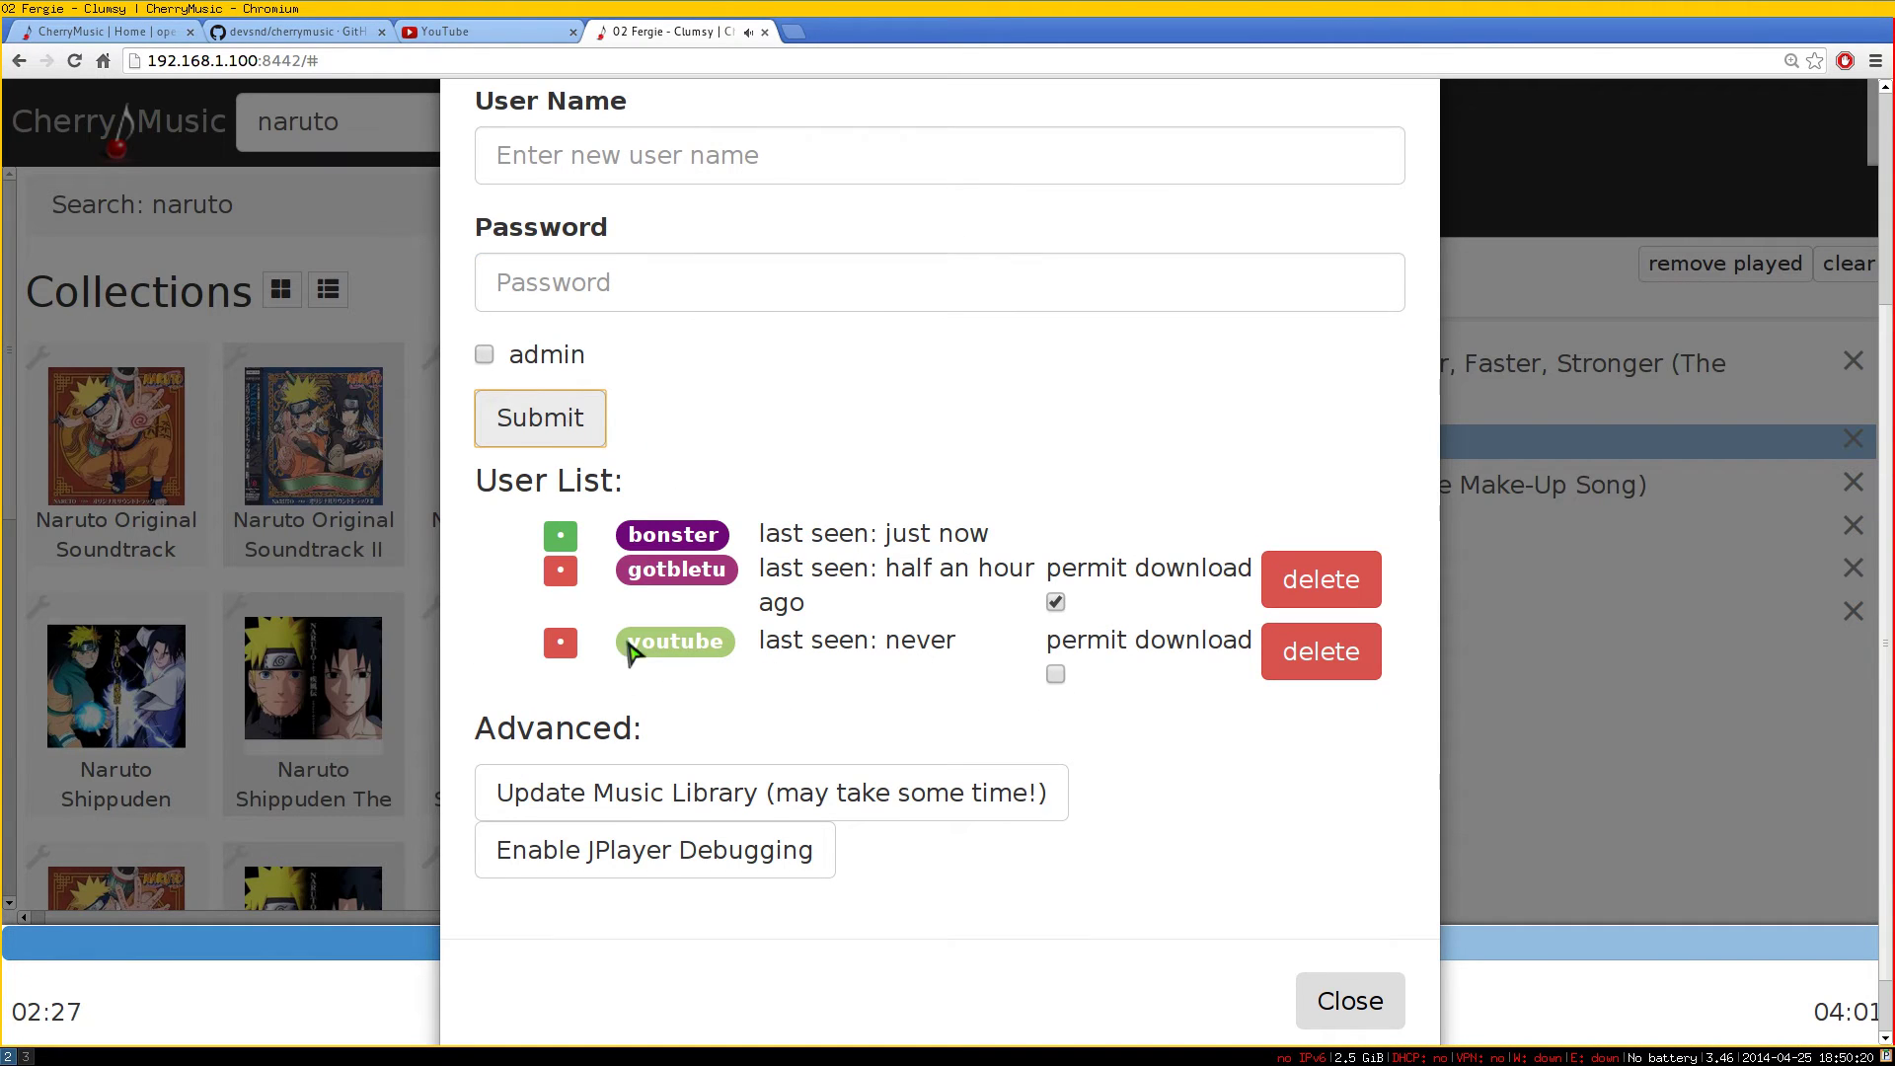
Permit downloads for the new user and close the user settings
{"action": "left_click_drag", "start_coordinate": [781, 643], "coordinate": [700, 652]}
{"action": "left_click_drag", "start_coordinate": [636, 534], "coordinate": [728, 538]}
{"action": "left_click", "coordinate": [649, 576]}
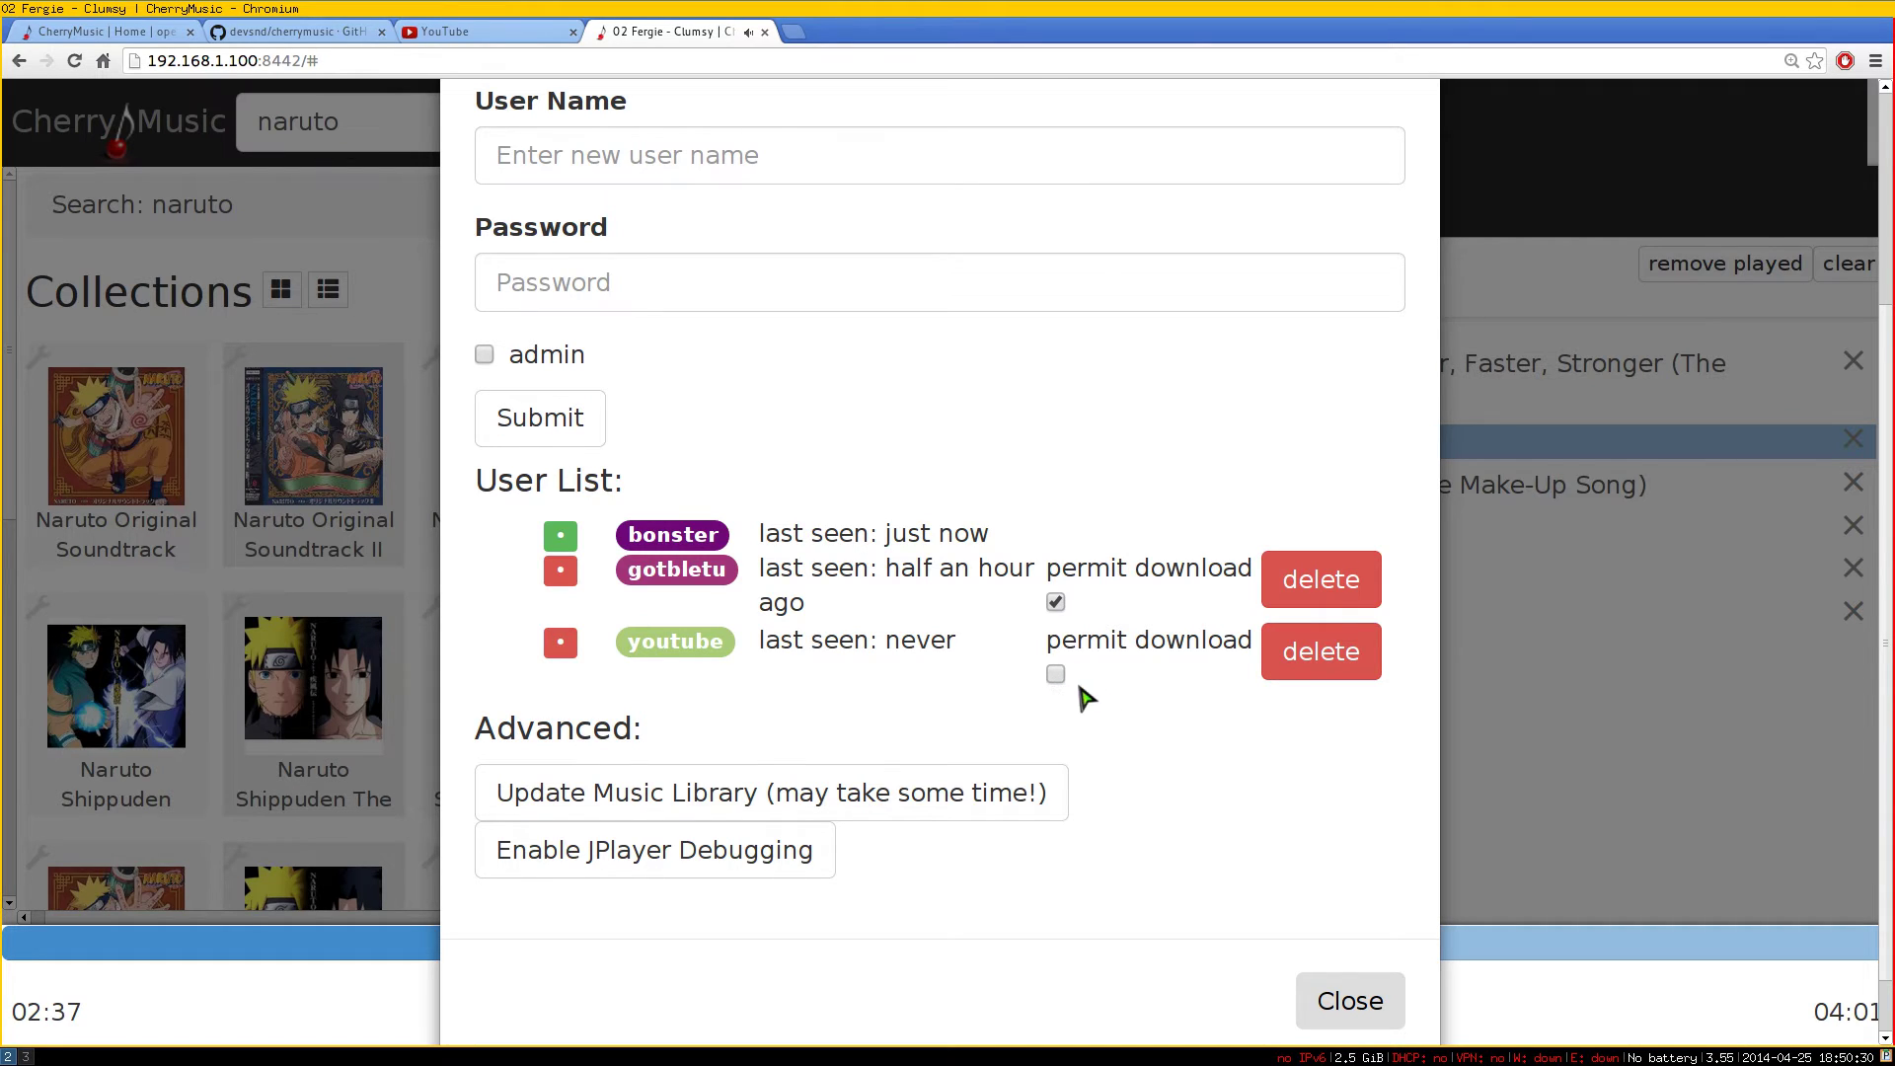
{"action": "left_click", "coordinate": [1057, 677]}
{"action": "scroll", "coordinate": [1125, 740], "scroll_direction": "down", "scroll_amount": 1}
{"action": "left_click", "coordinate": [1370, 930]}
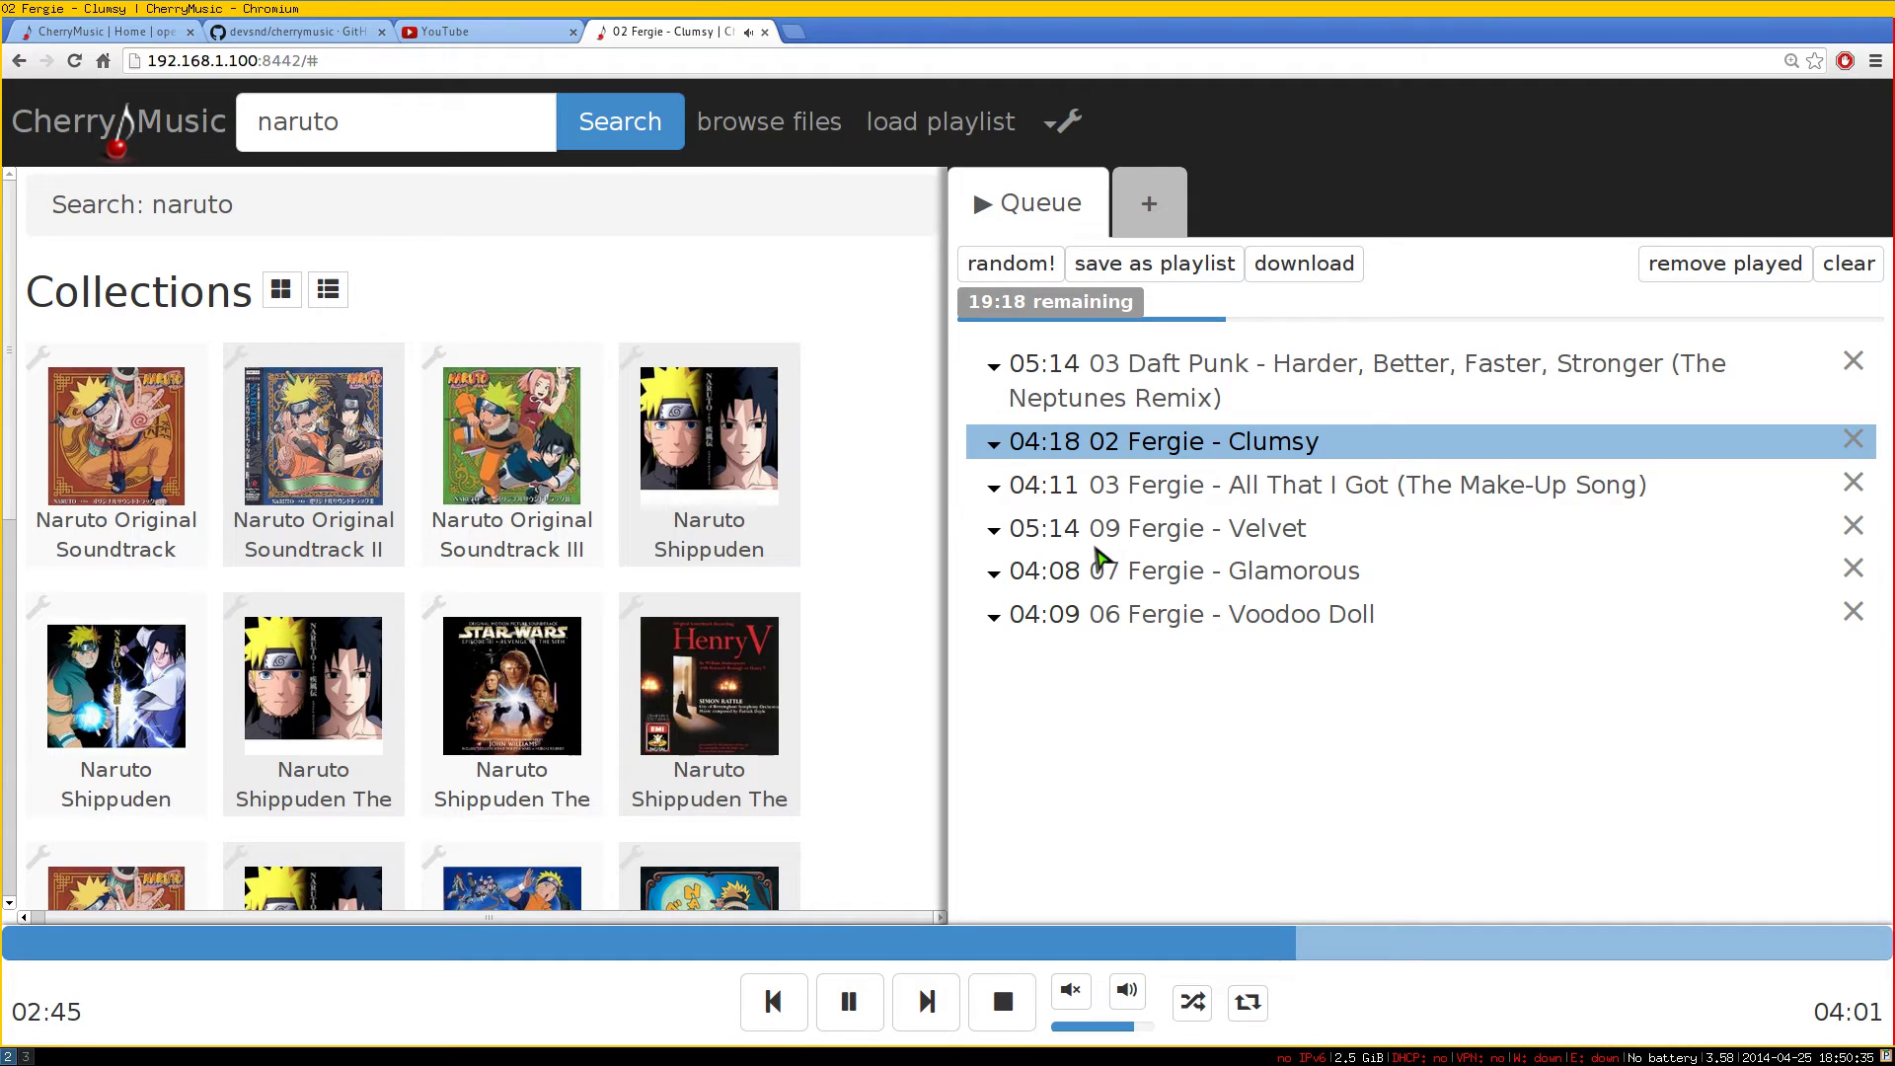
Open a private window at 192.168.1.100:8442 and make it fill the screen
{"action": "key", "text": "ctrl+shift+n"}
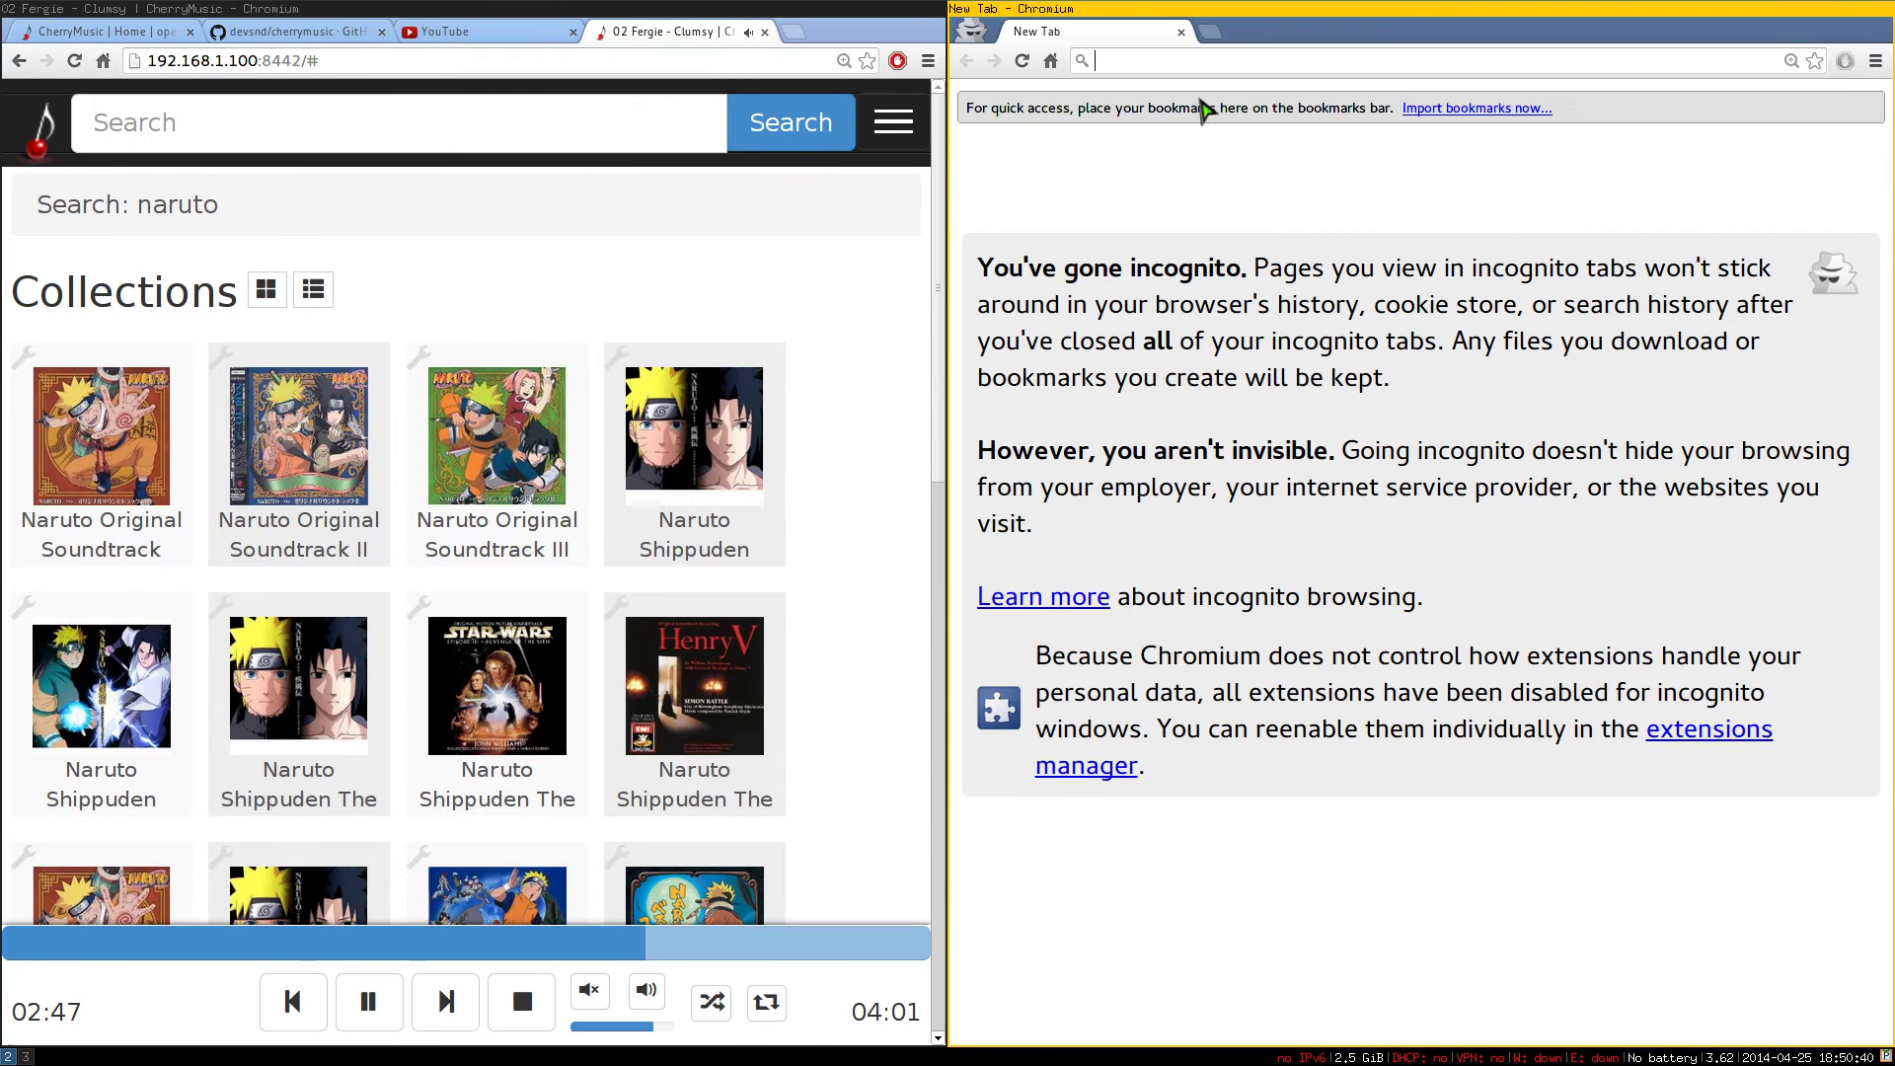
{"action": "type", "text": "192.168.1.100:8442/#"}
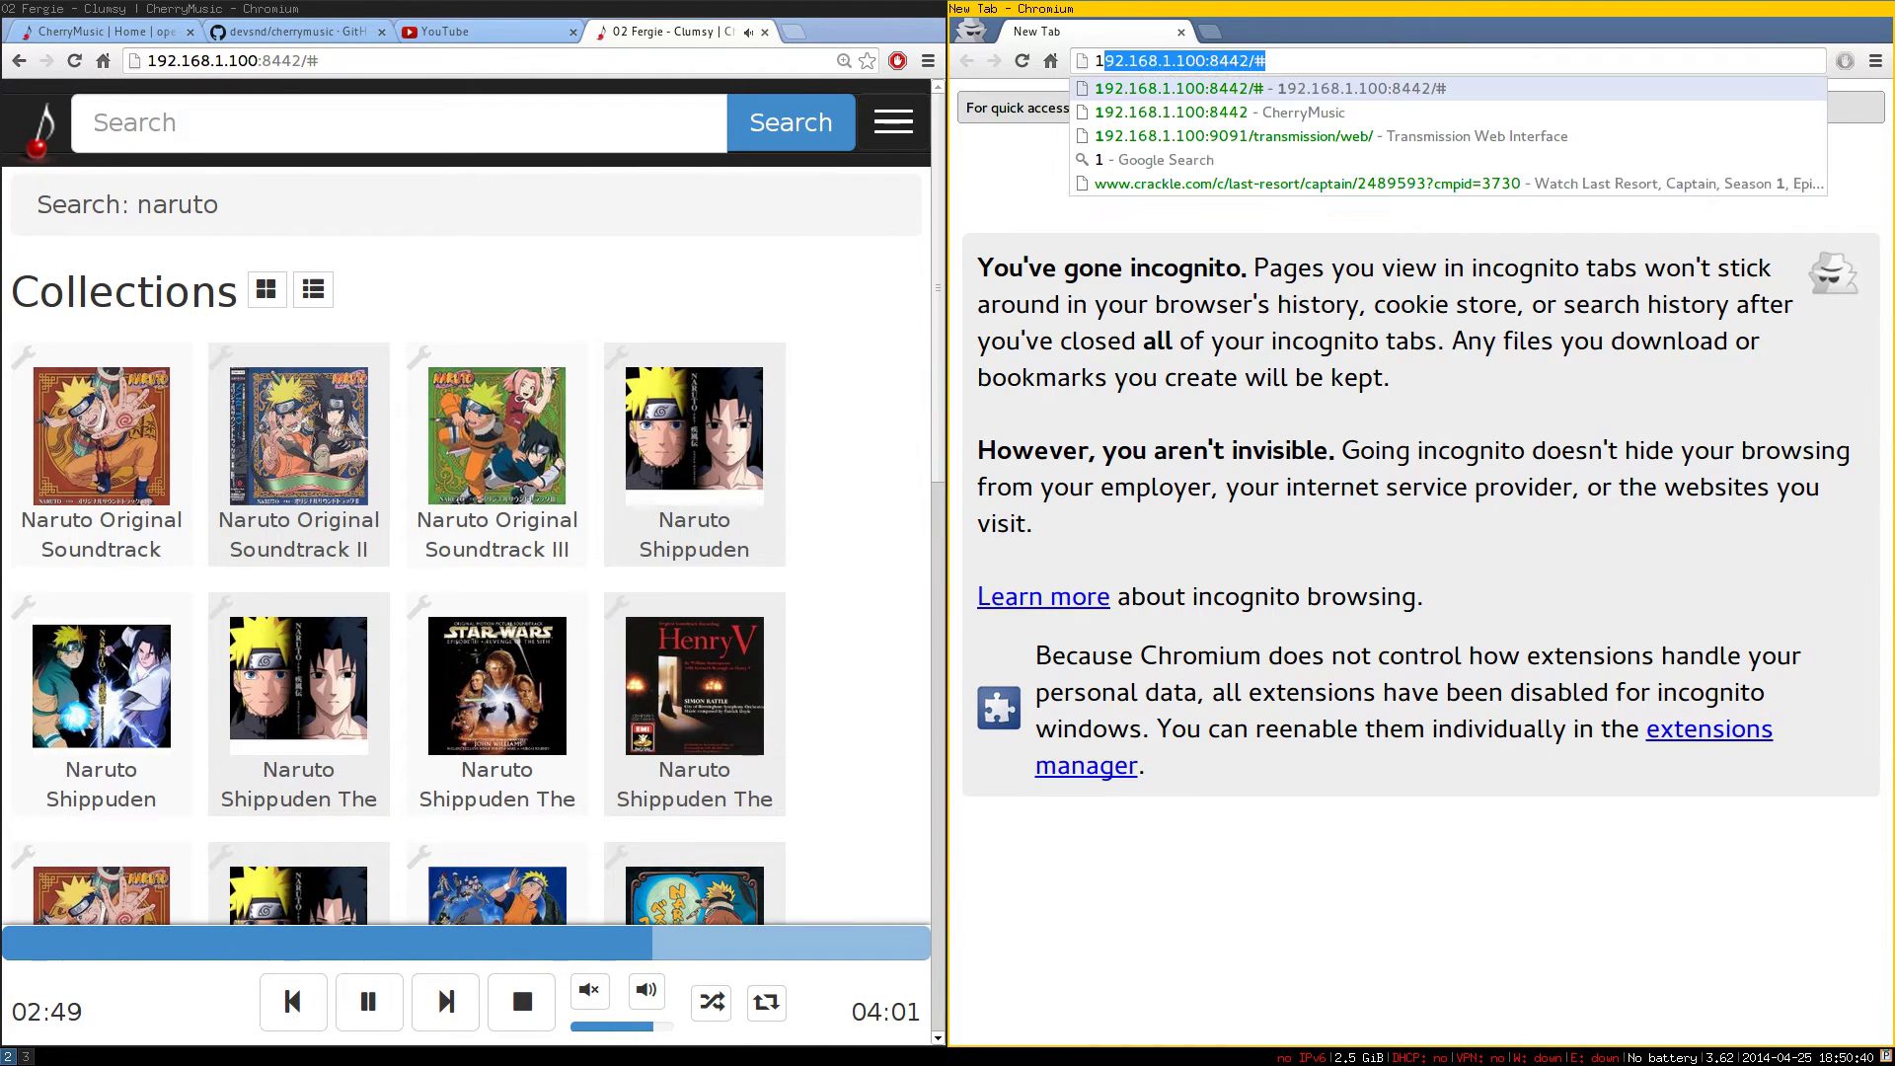
{"action": "key", "text": "Return"}
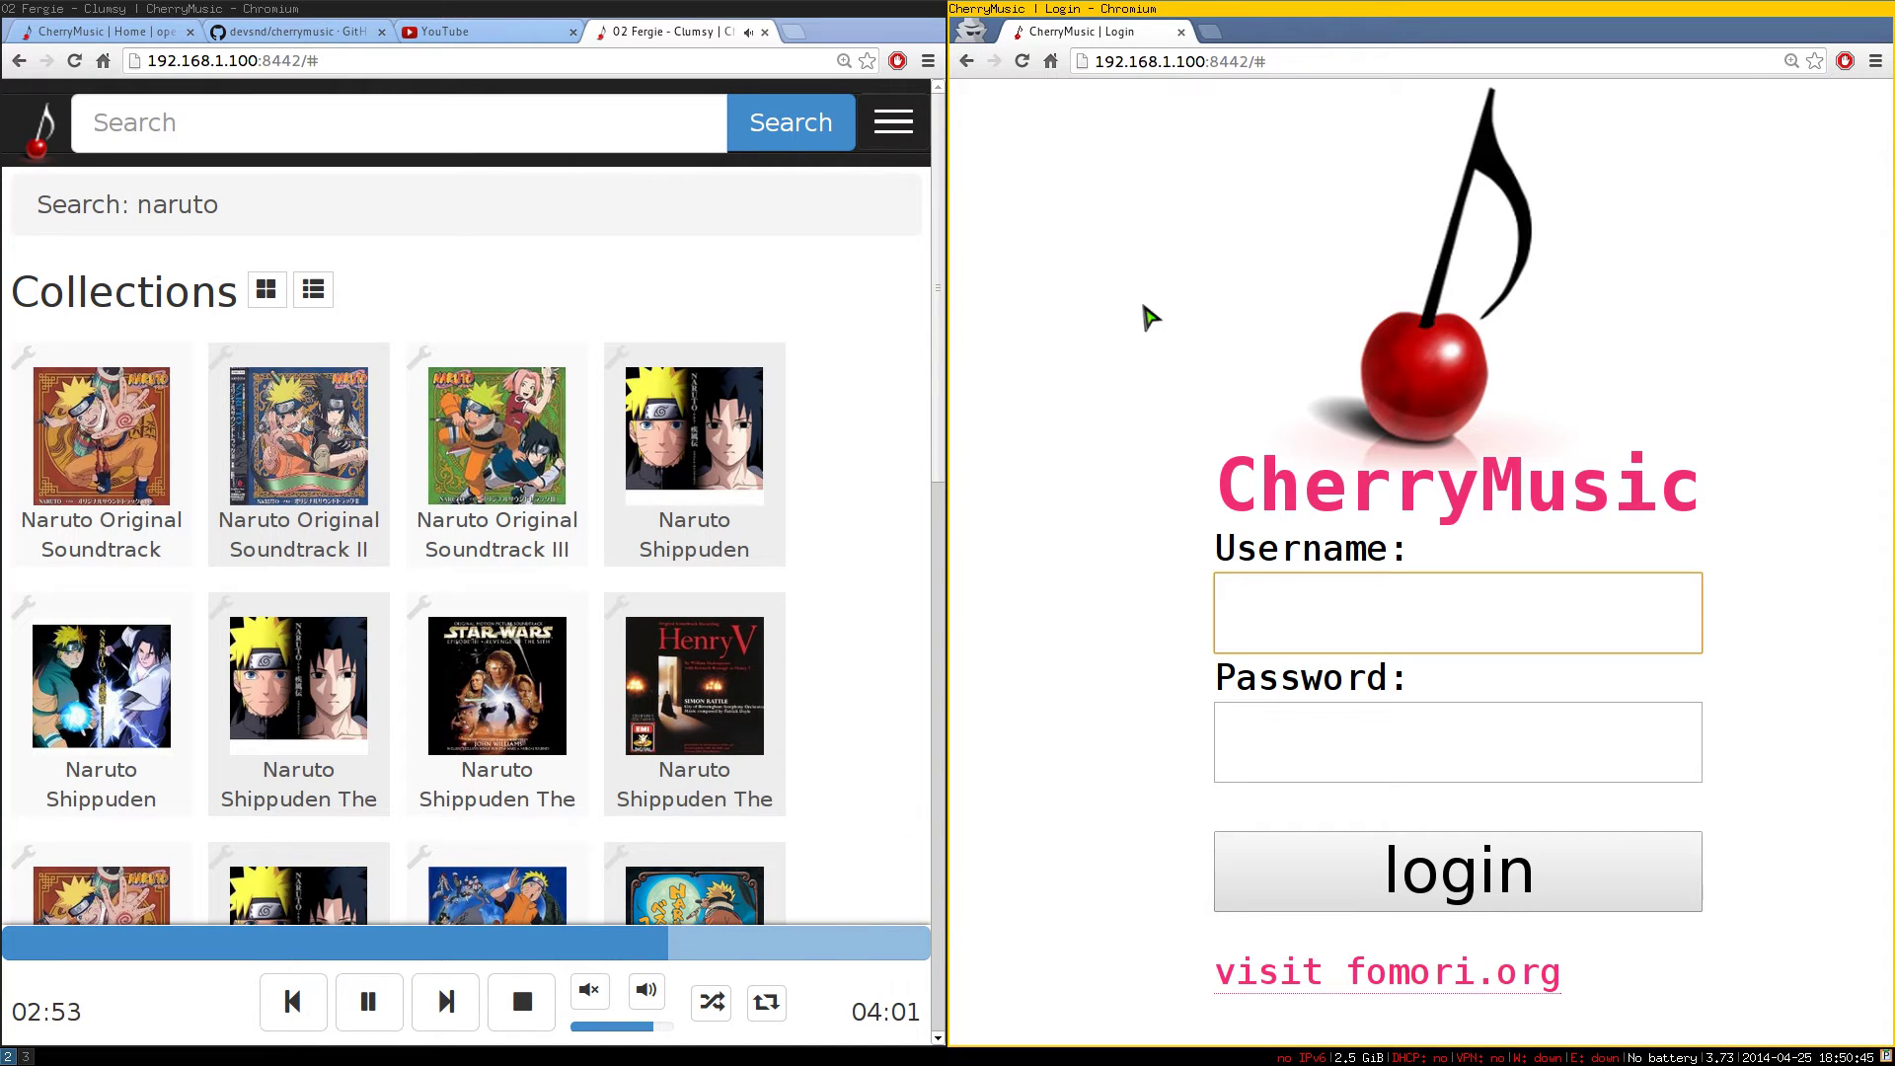
{"action": "key", "text": "super+f"}
Log in with the new user's username and password
{"action": "left_click", "coordinate": [939, 597]}
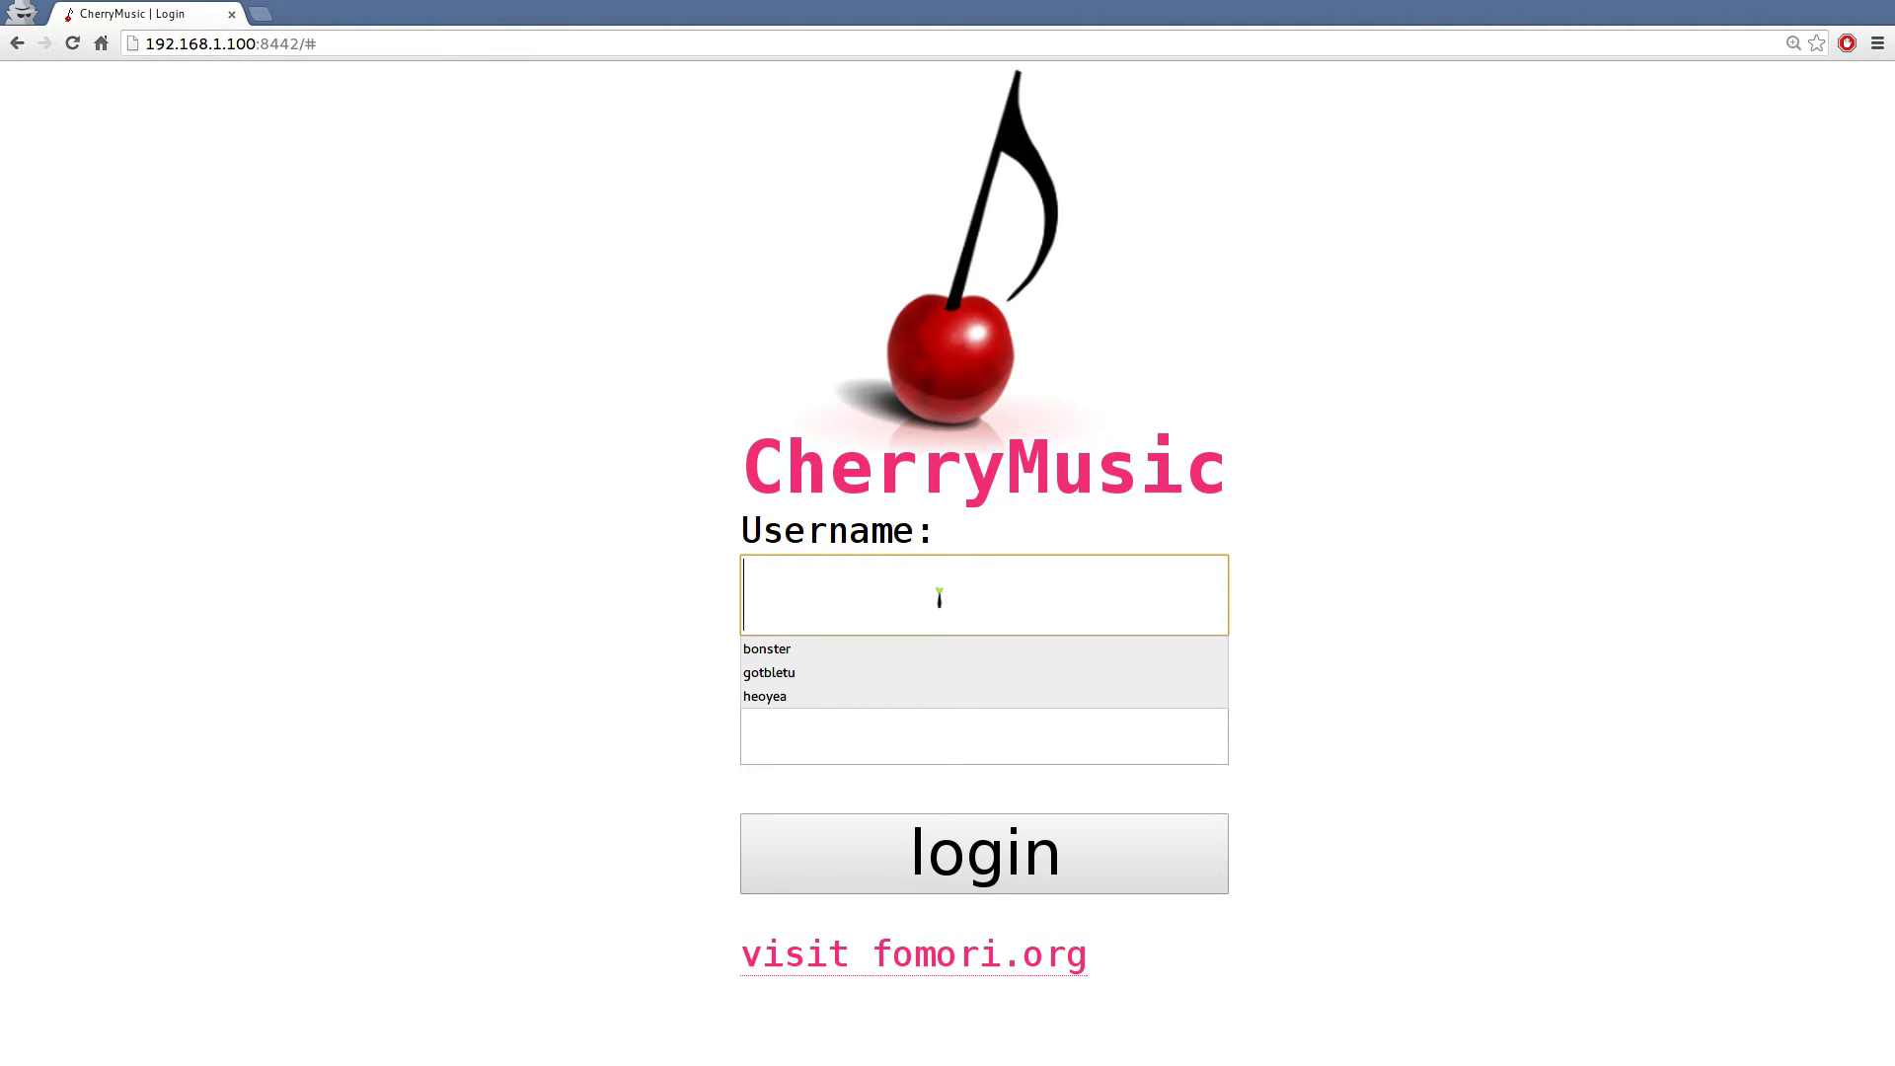
{"action": "type", "text": "youtube"}
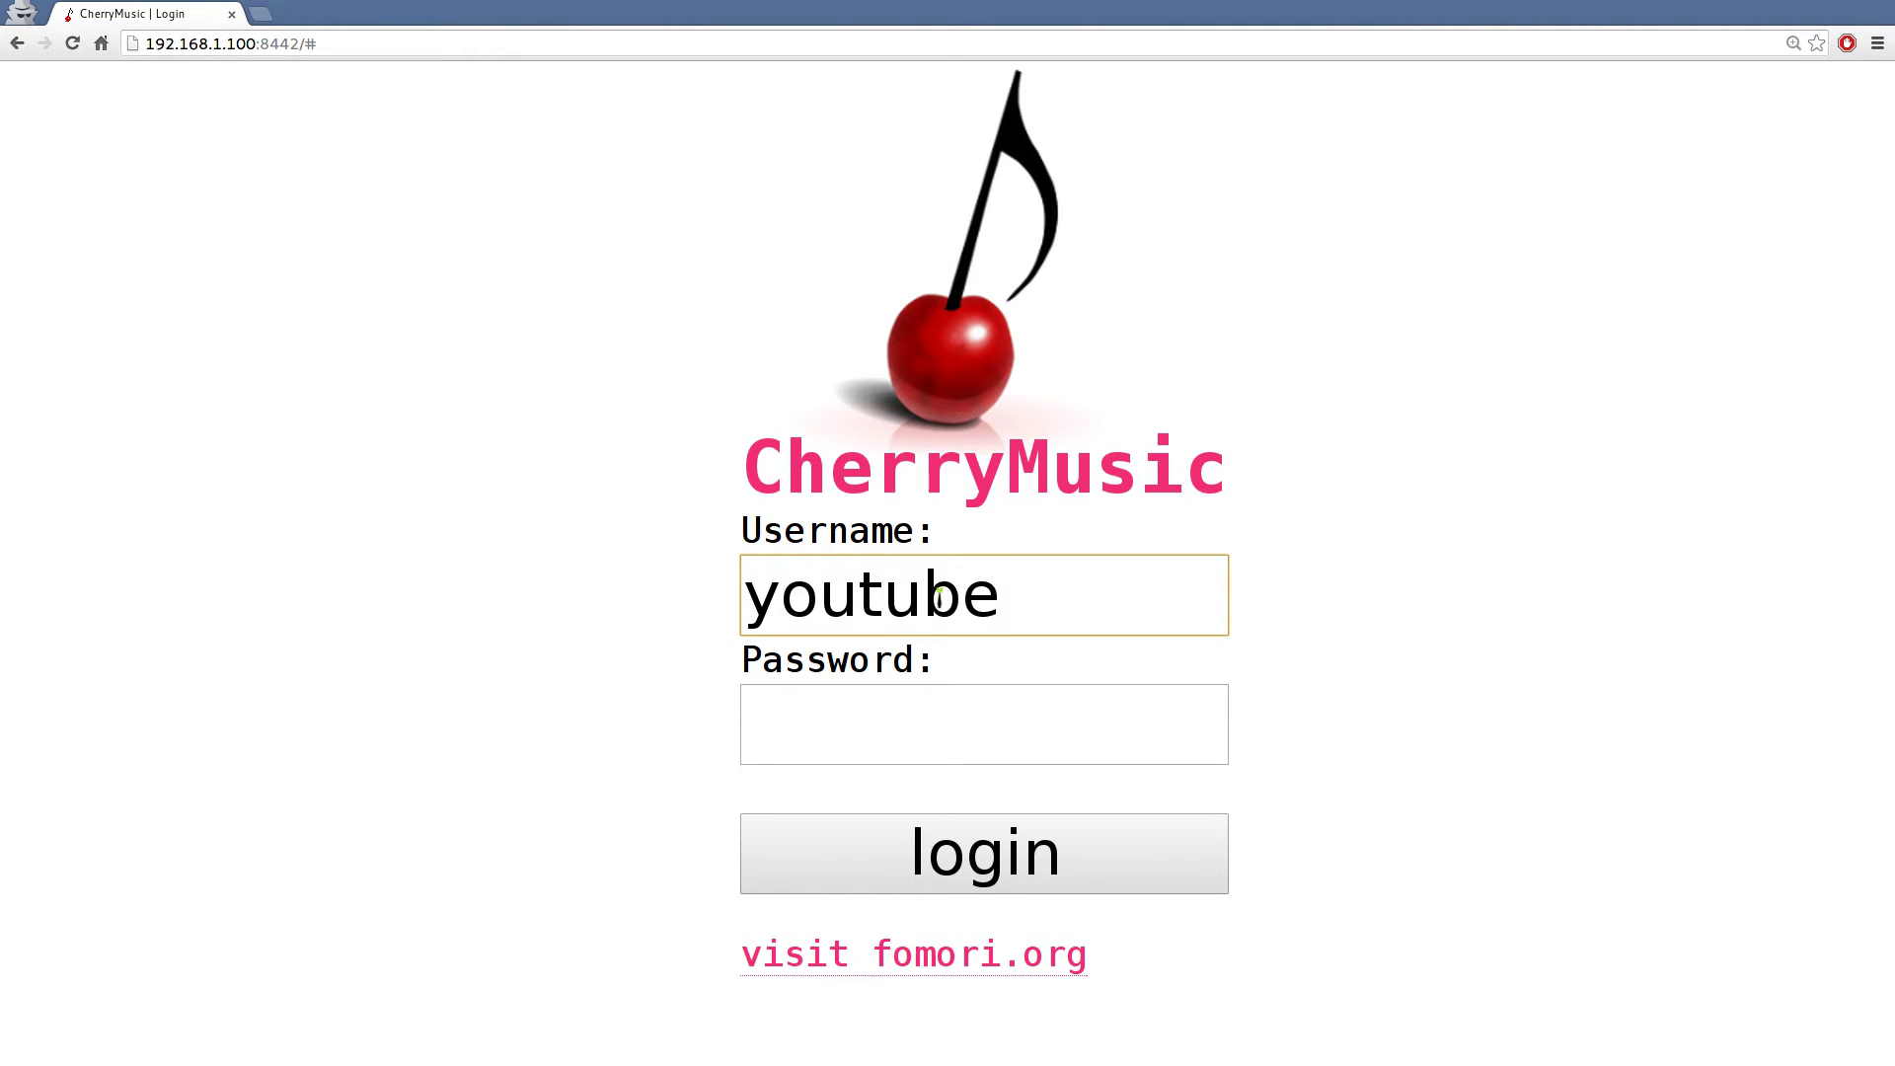
{"action": "left_click", "coordinate": [868, 724]}
{"action": "type", "text": "********"}
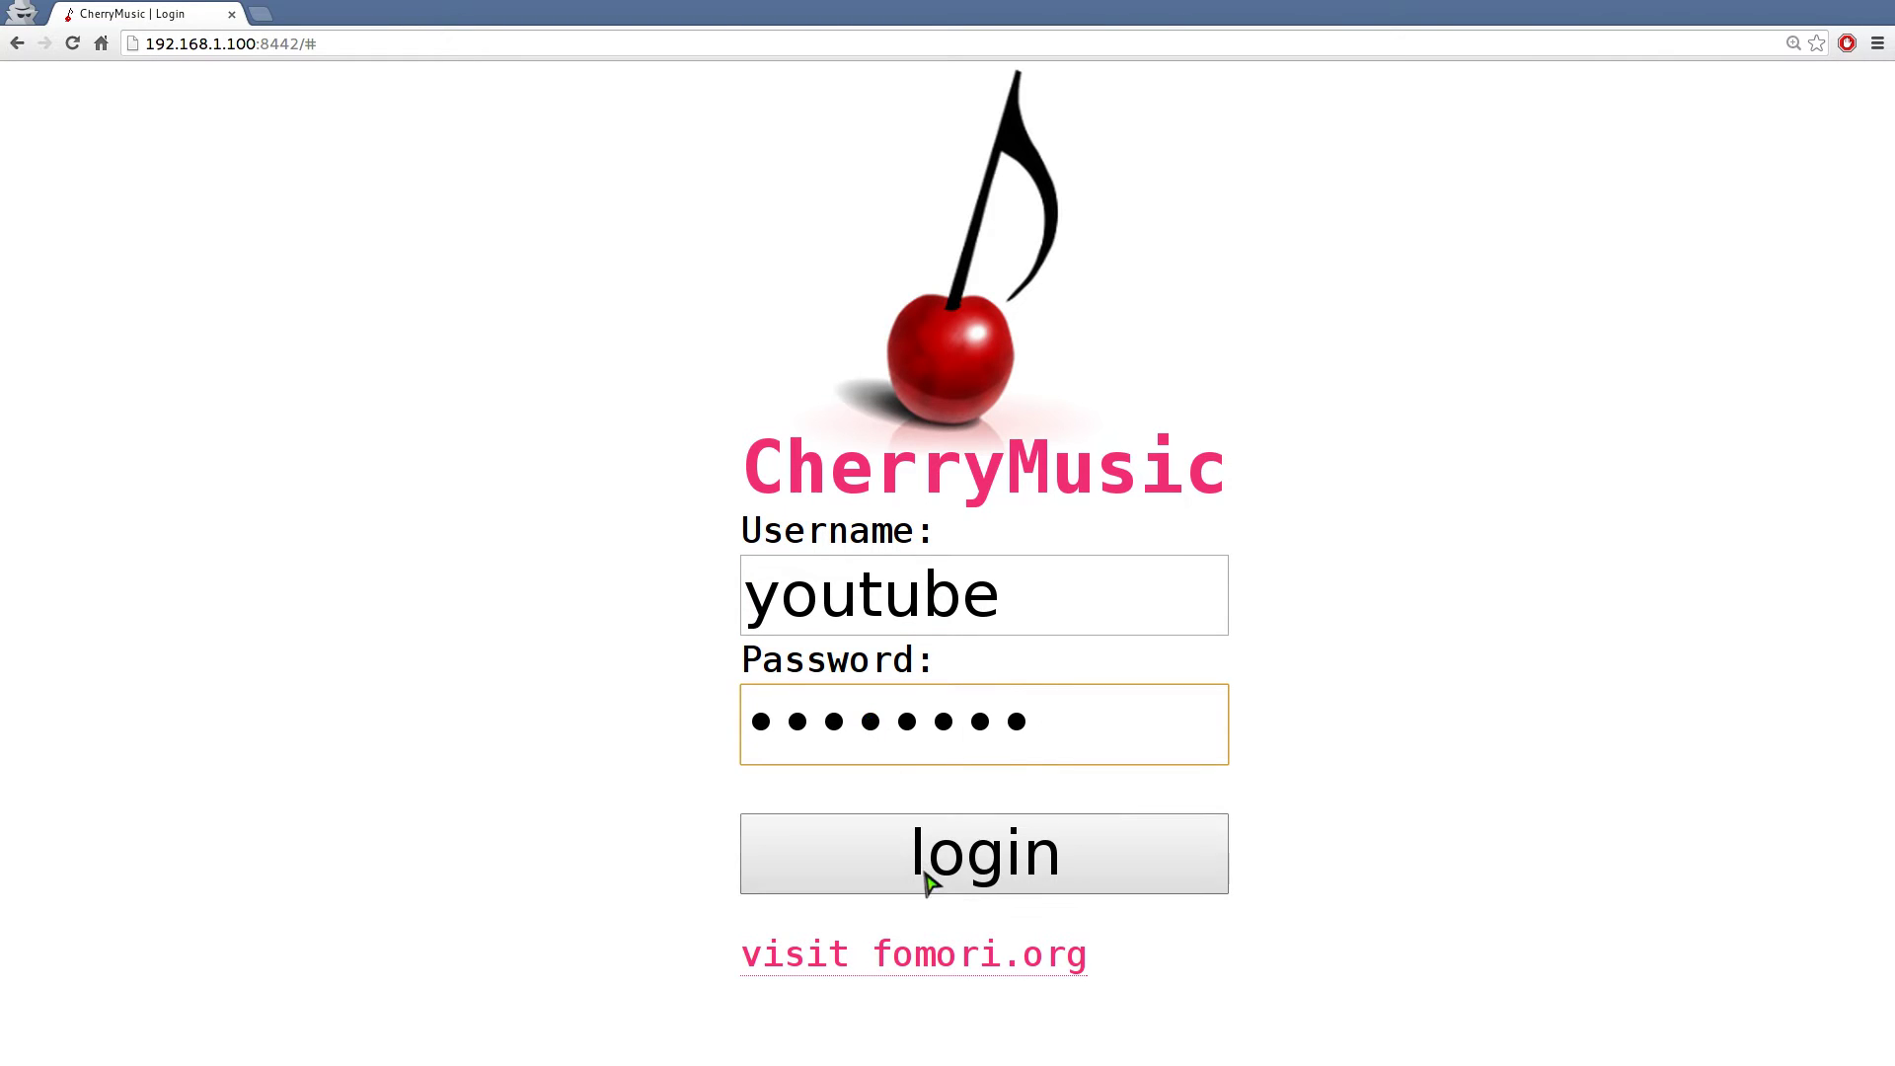
{"action": "left_click", "coordinate": [926, 876]}
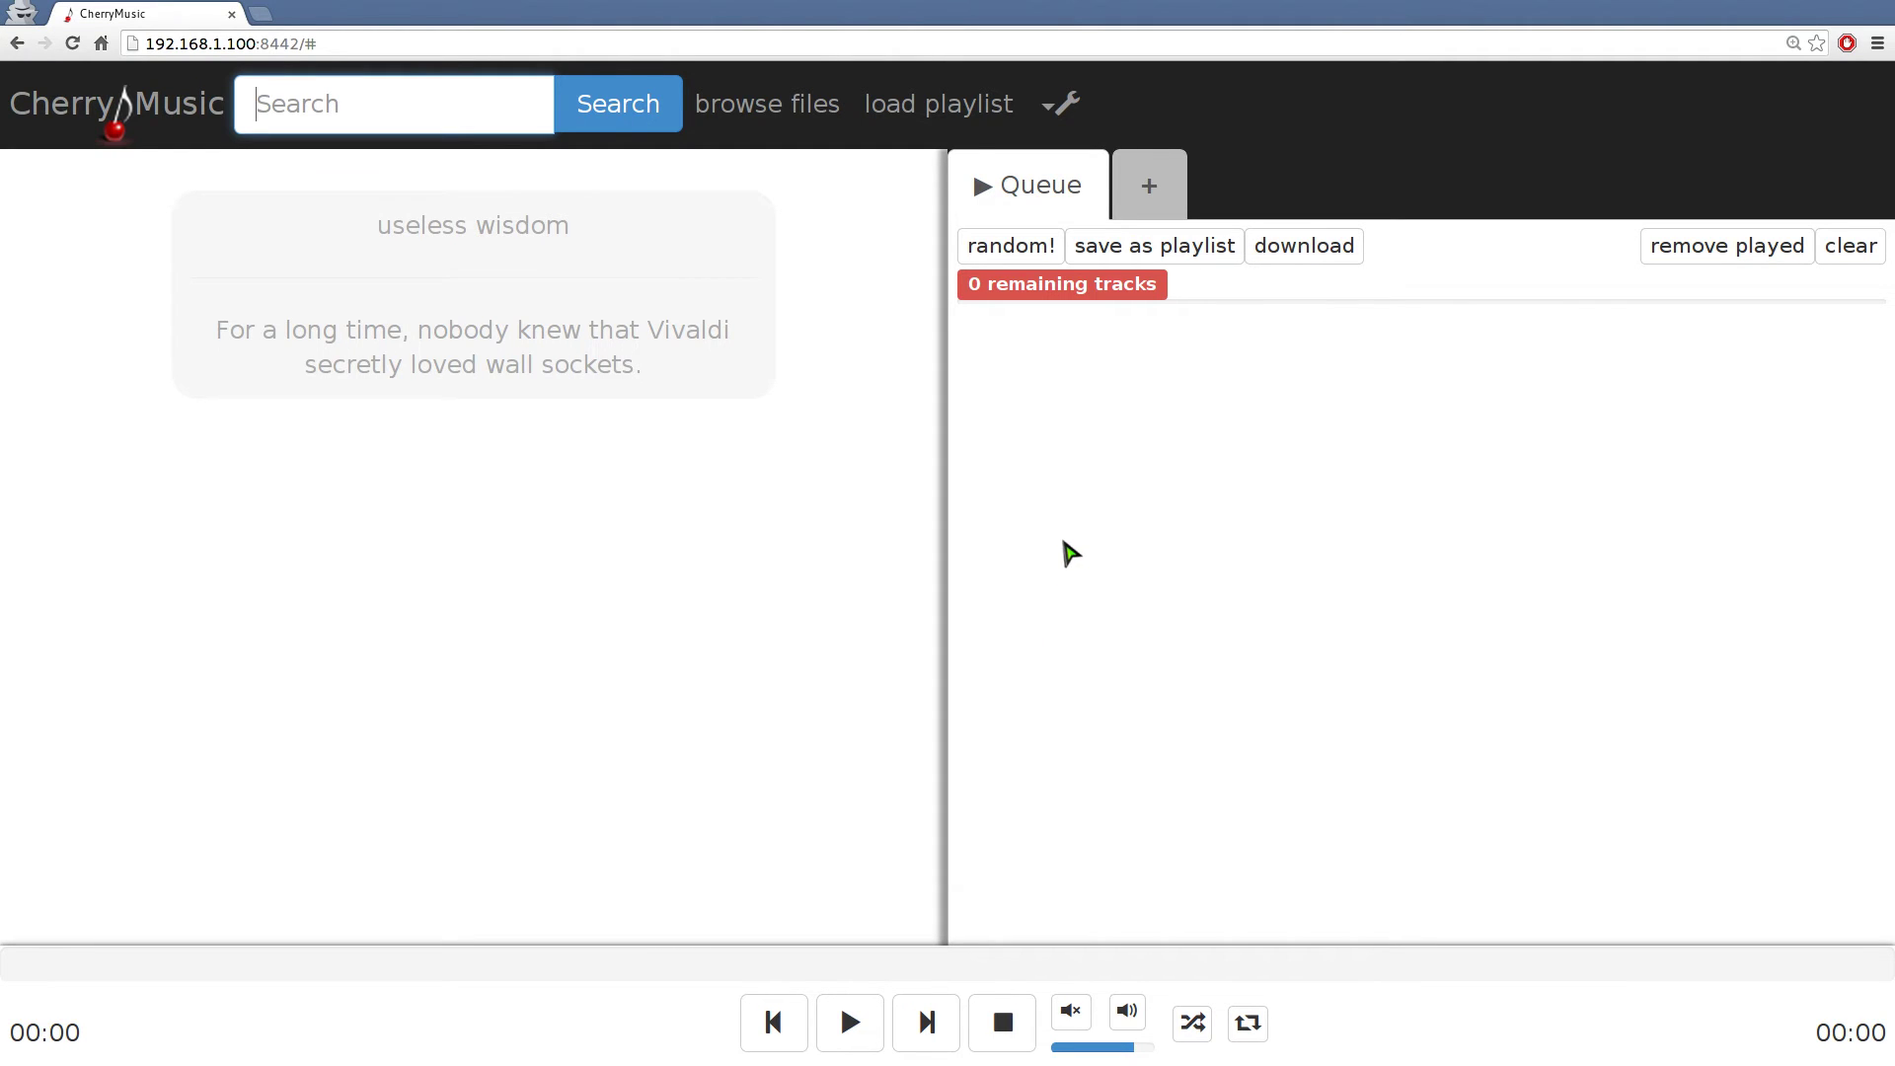
Tile the two player windows side by side, then close the private window
{"action": "key", "text": "super+f"}
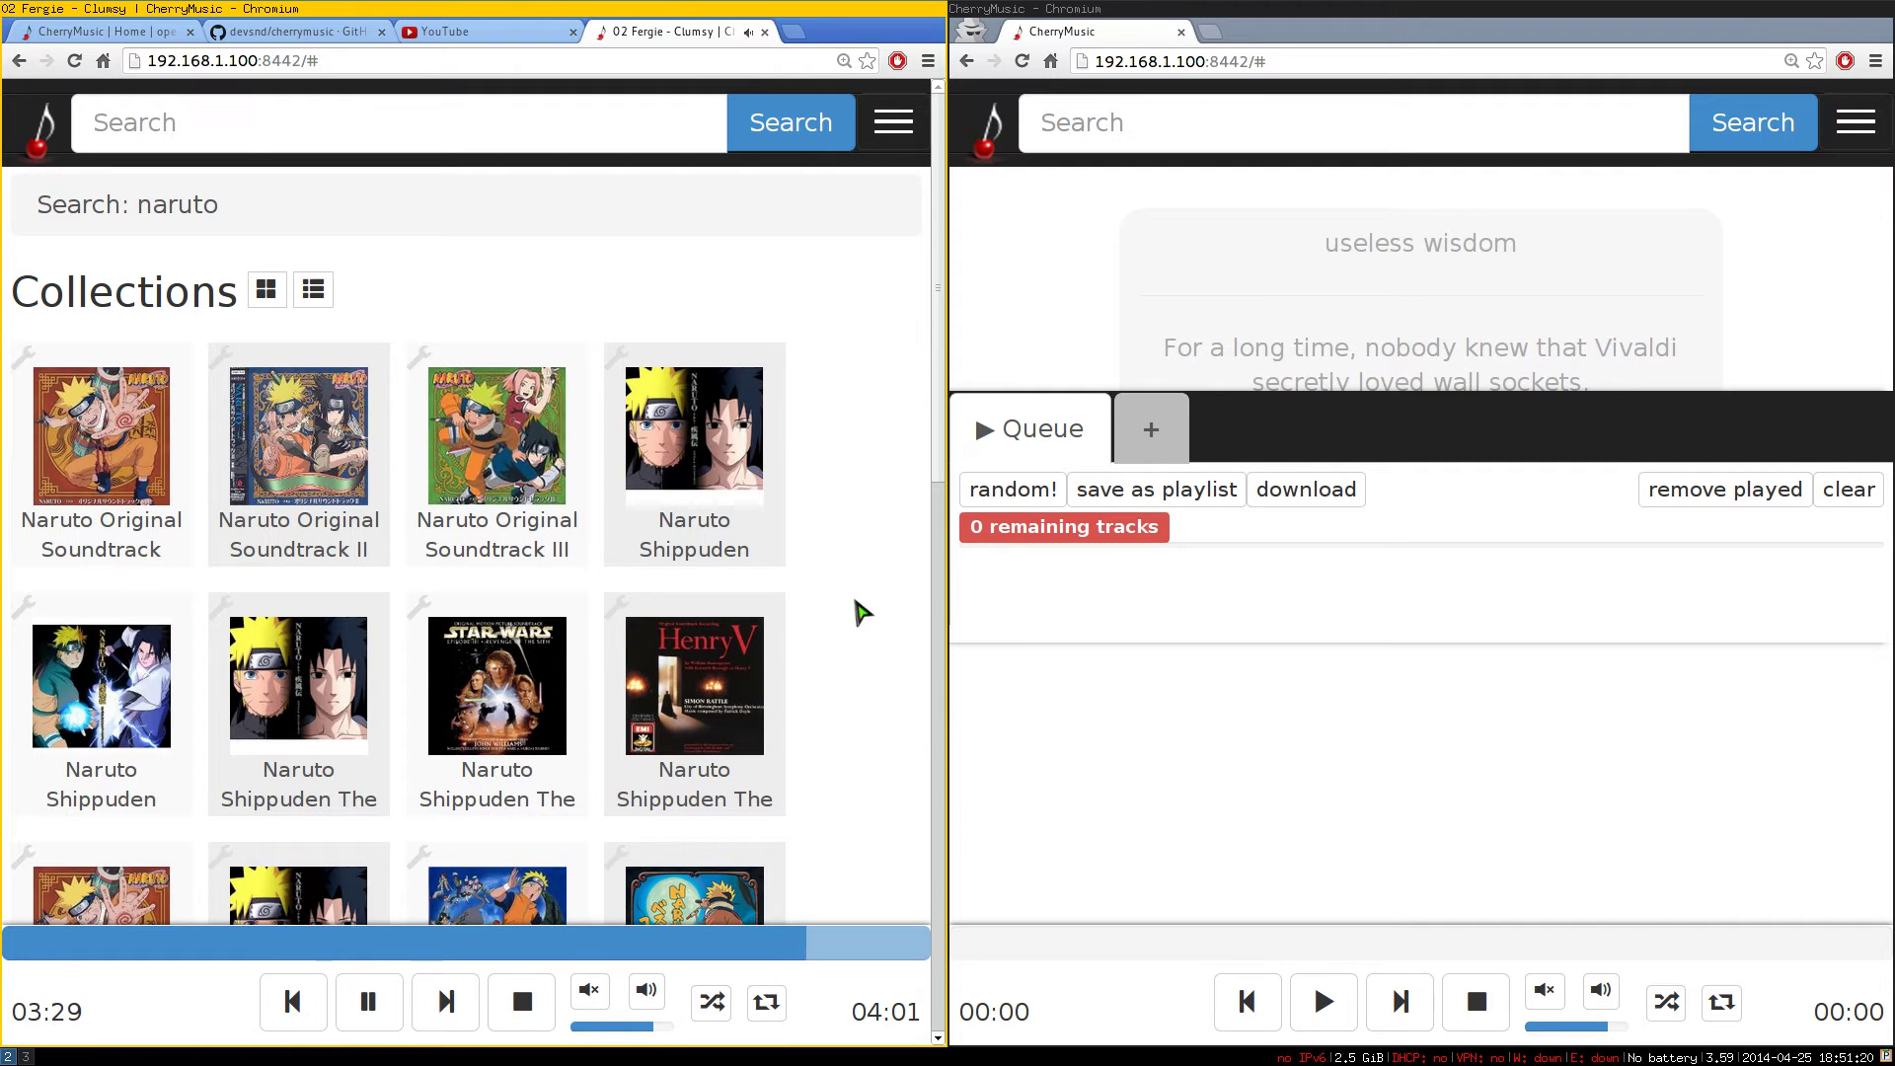
{"action": "key", "text": "ctrl+w"}
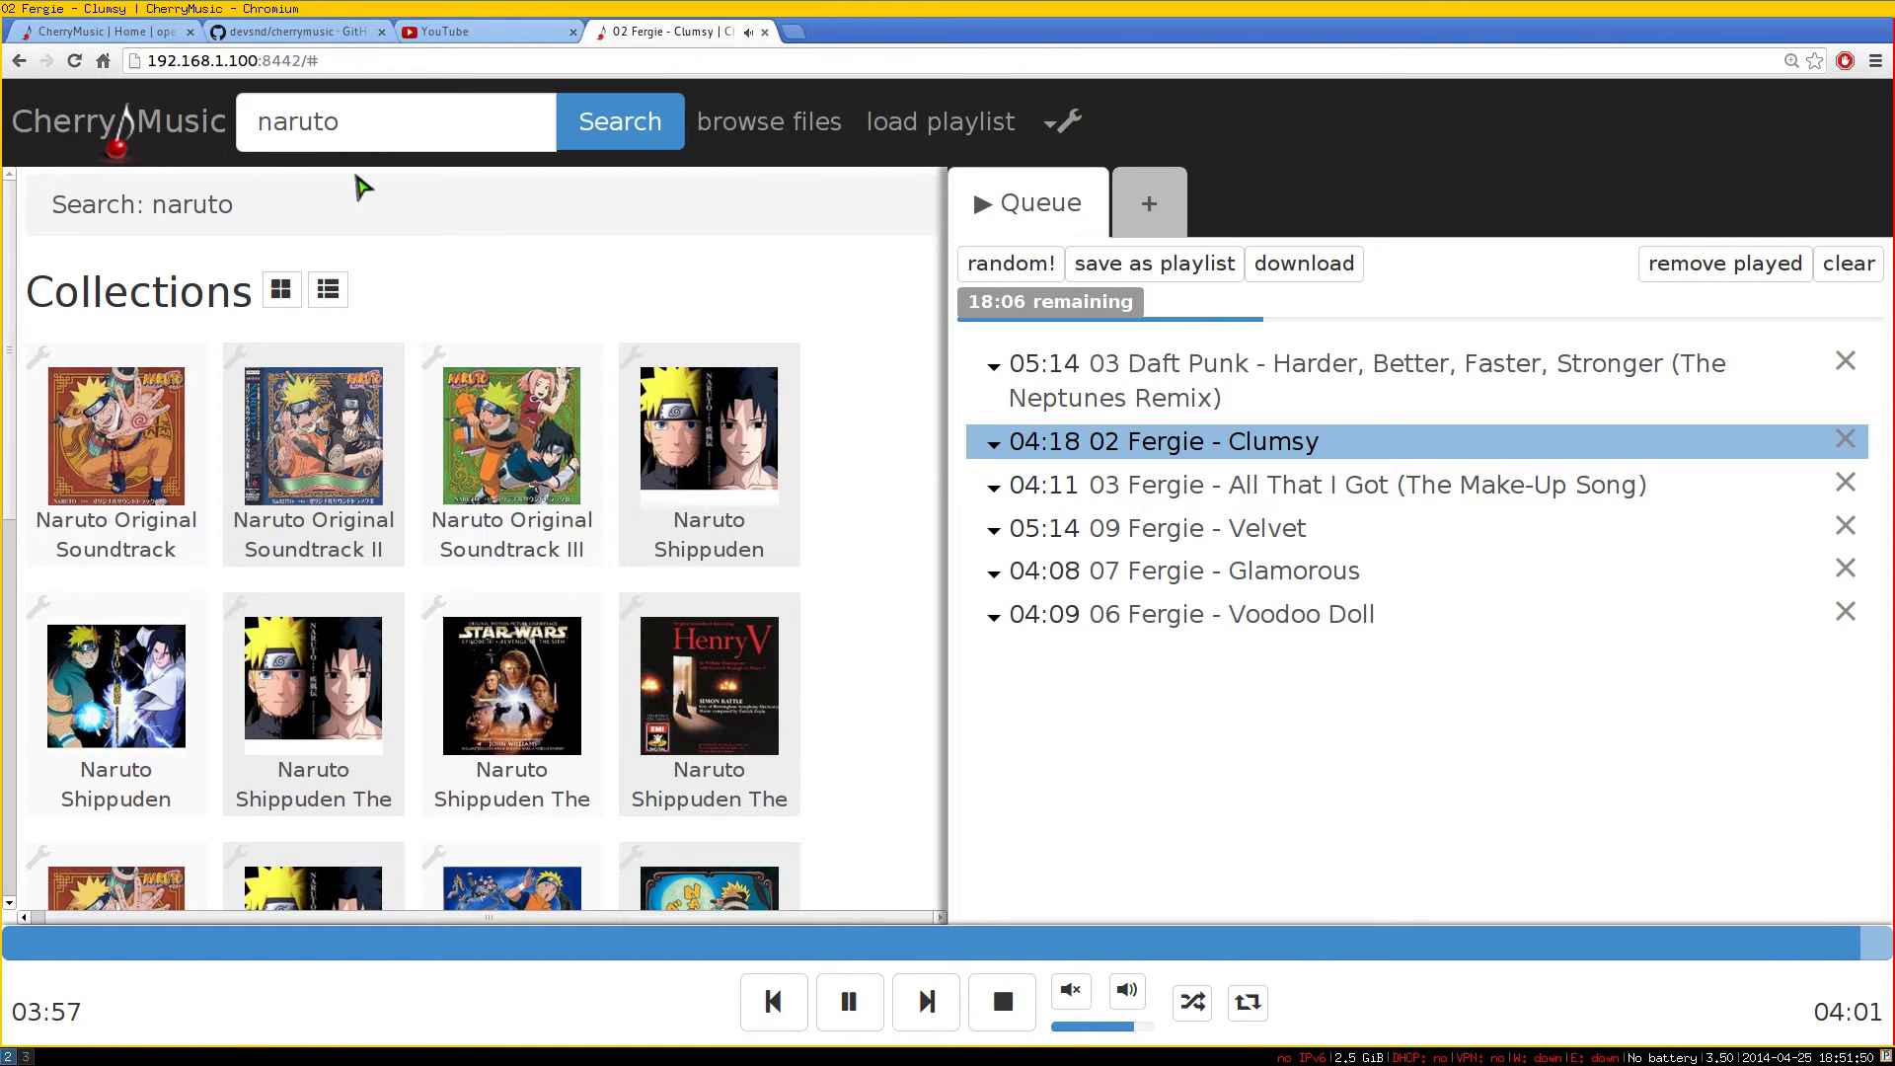
From the CherryMusic homepage, open the Download link in a new tab
{"action": "left_click", "coordinate": [139, 32]}
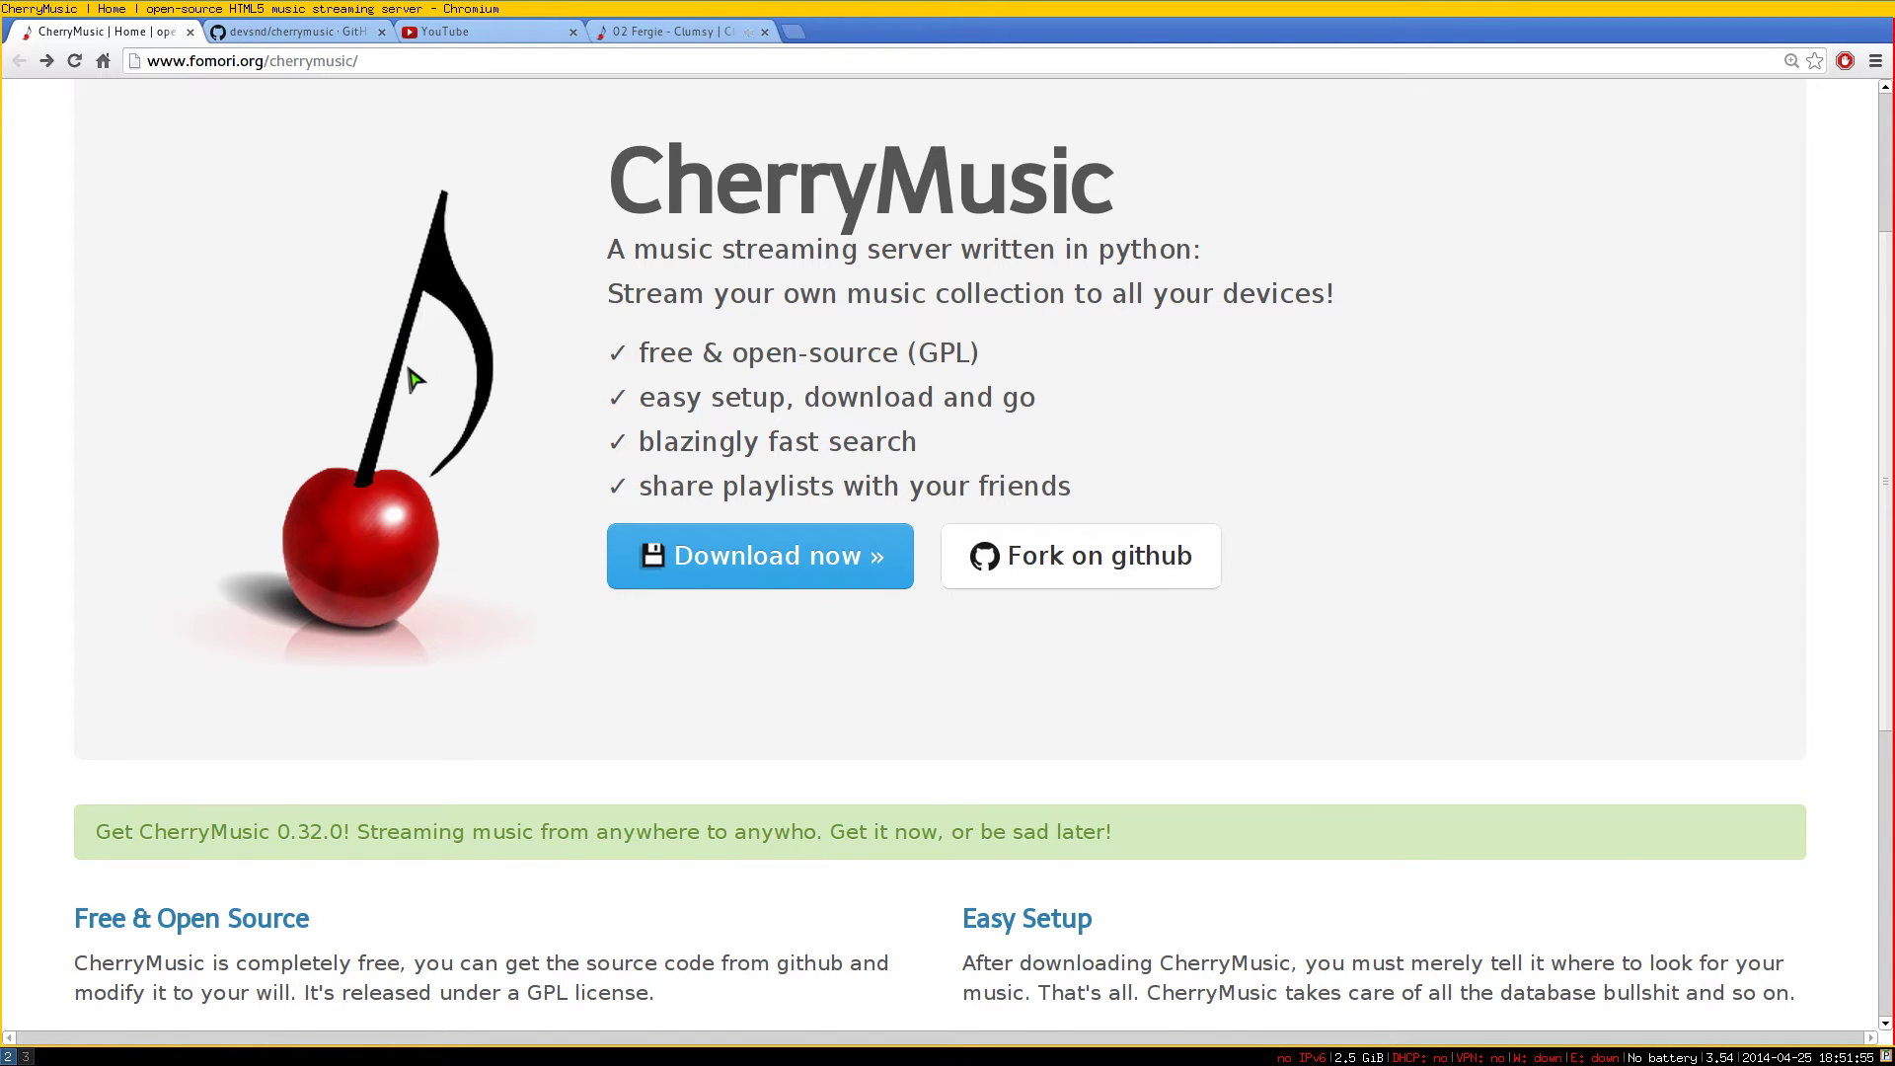
{"action": "scroll", "coordinate": [420, 390], "scroll_direction": "down", "scroll_amount": 2}
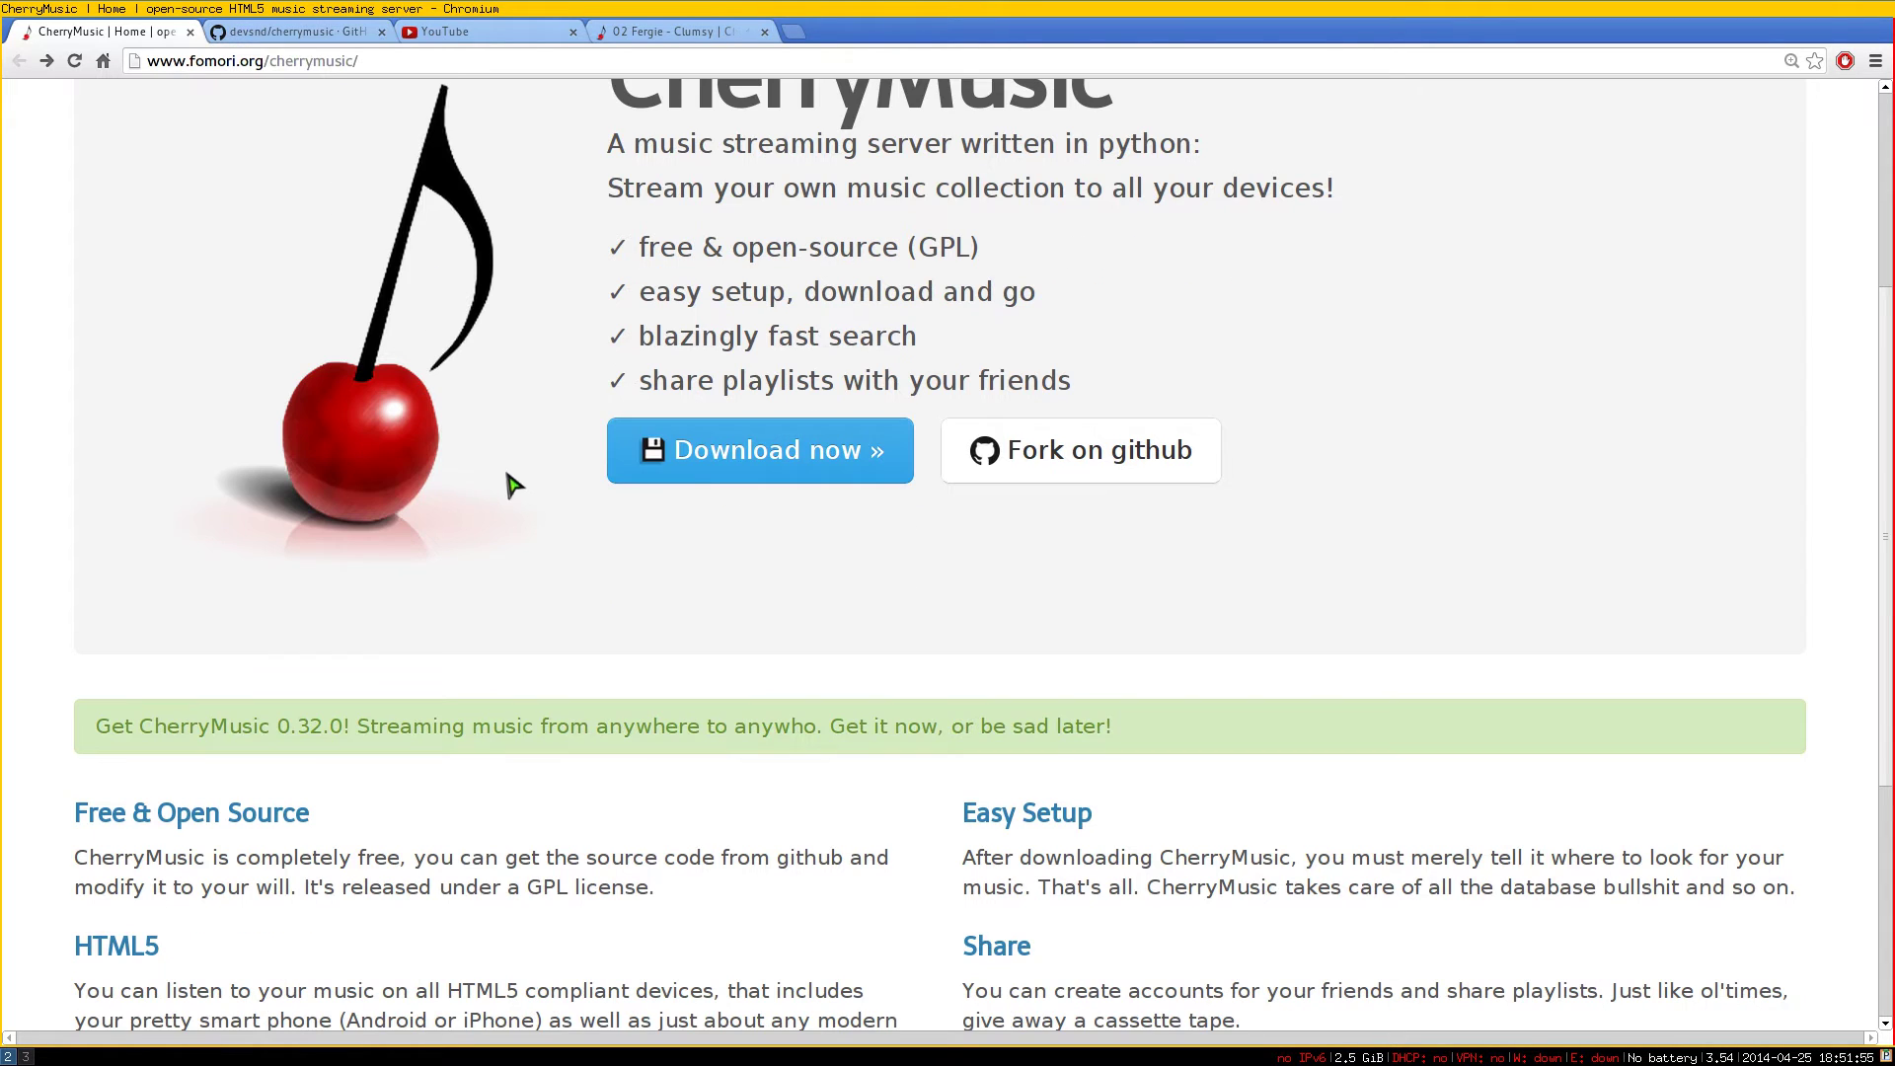
{"action": "middle_click", "coordinate": [751, 460]}
Browse the Download page listing release 0.32.0 and the older versions
{"action": "left_click", "coordinate": [305, 33]}
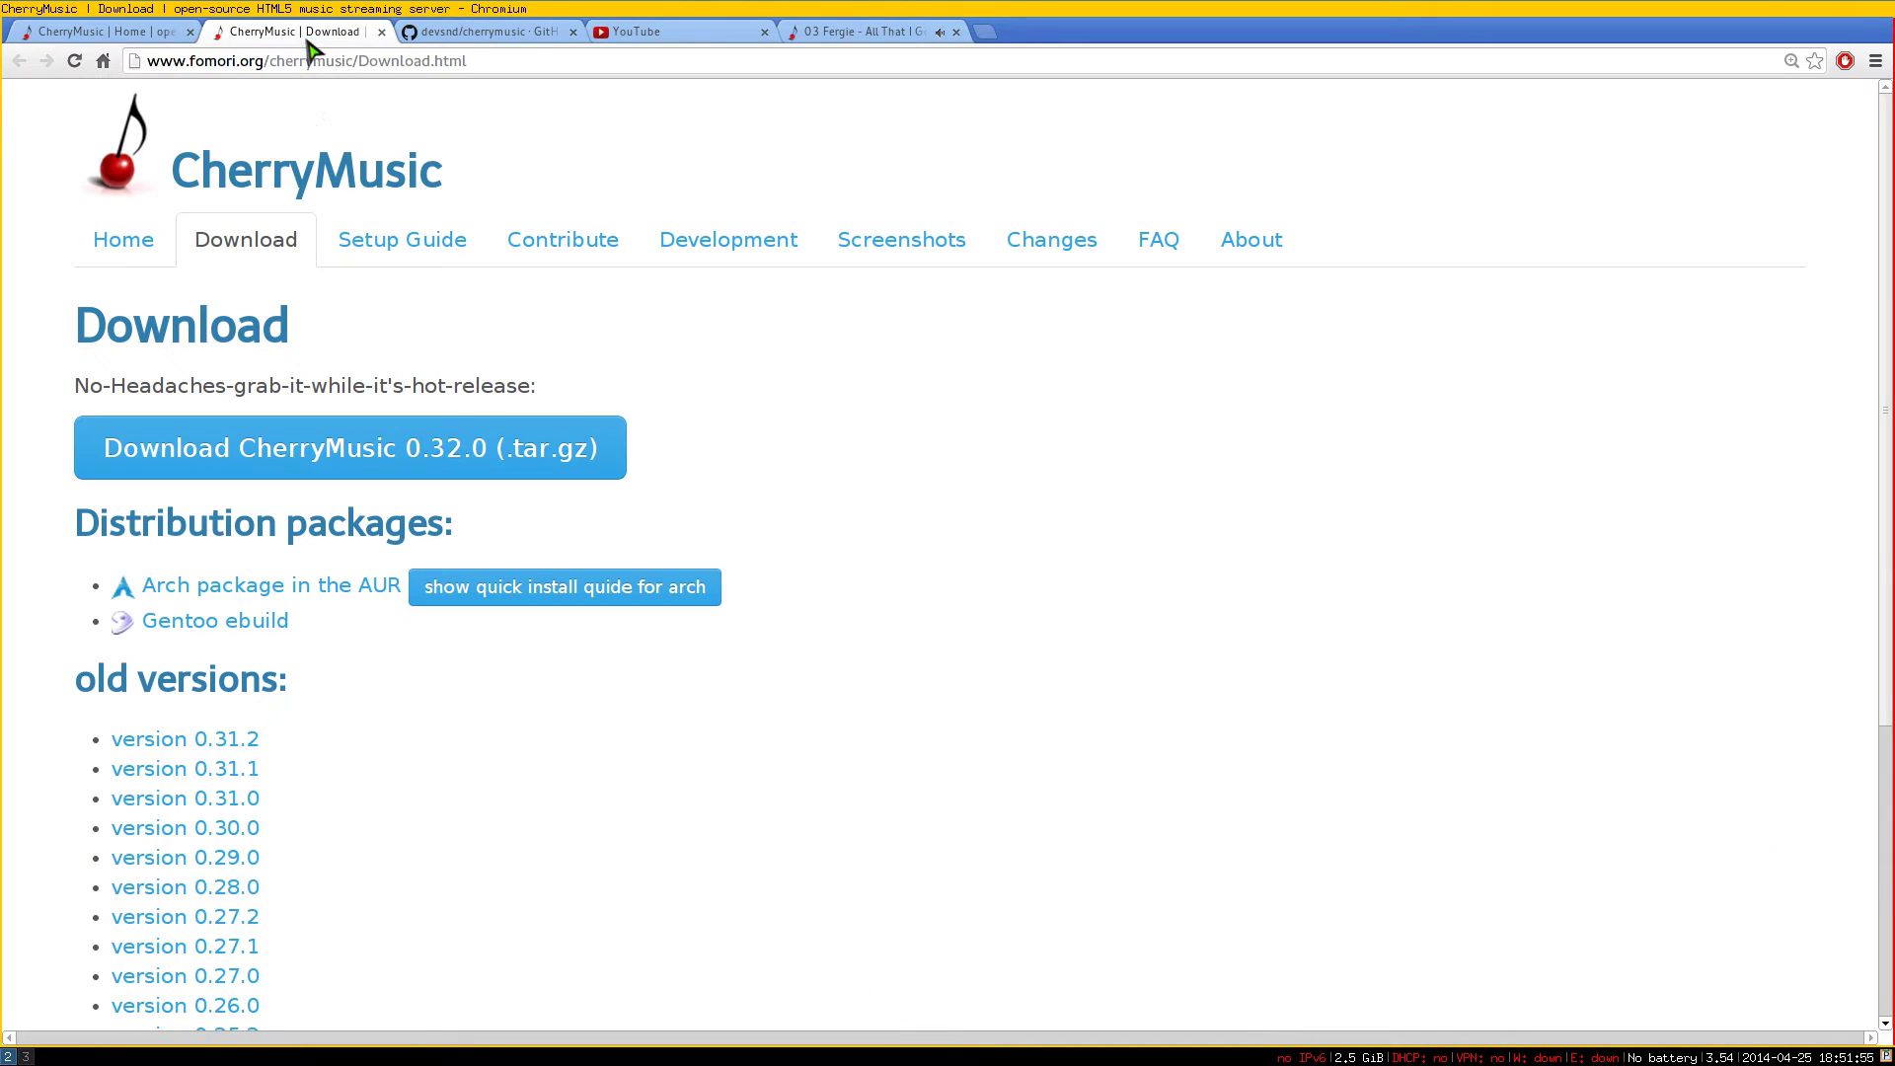
{"action": "scroll", "coordinate": [357, 490], "scroll_direction": "down", "scroll_amount": 2}
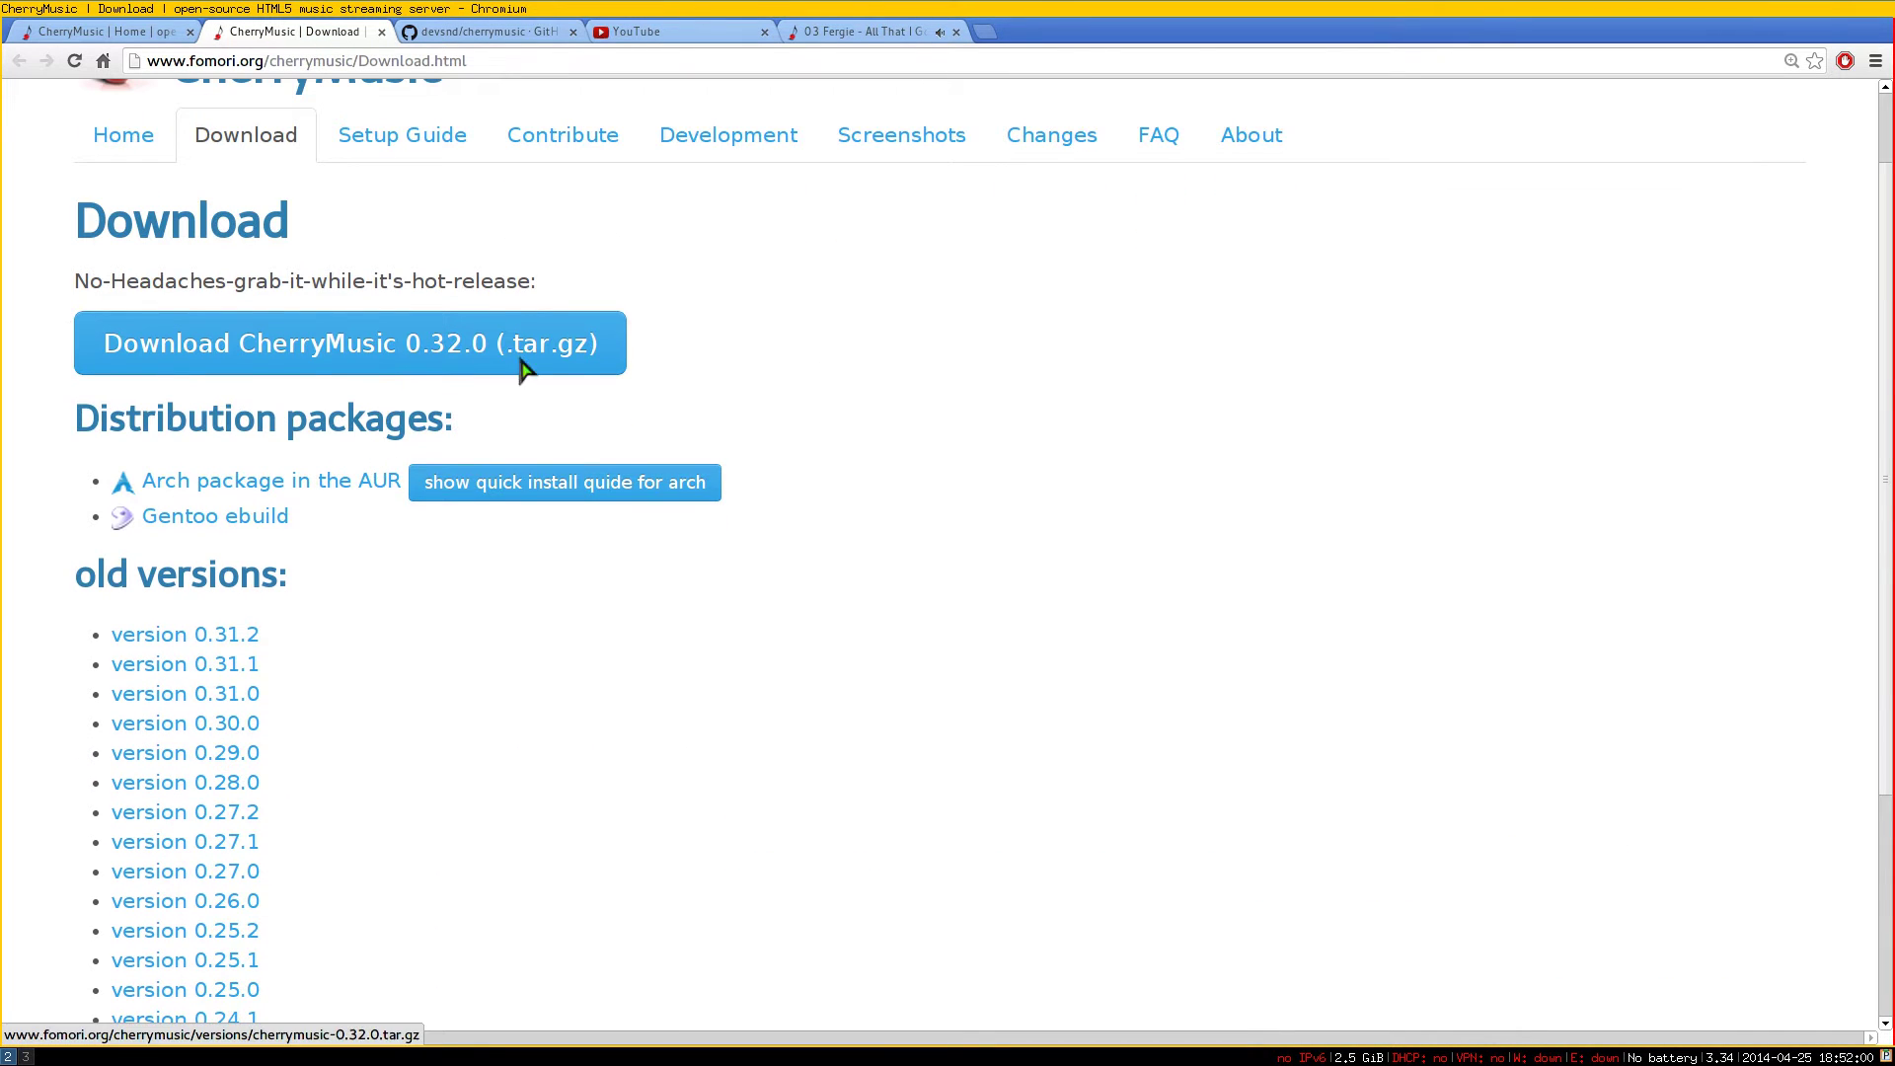
{"action": "scroll", "coordinate": [161, 643], "scroll_direction": "down", "scroll_amount": 5}
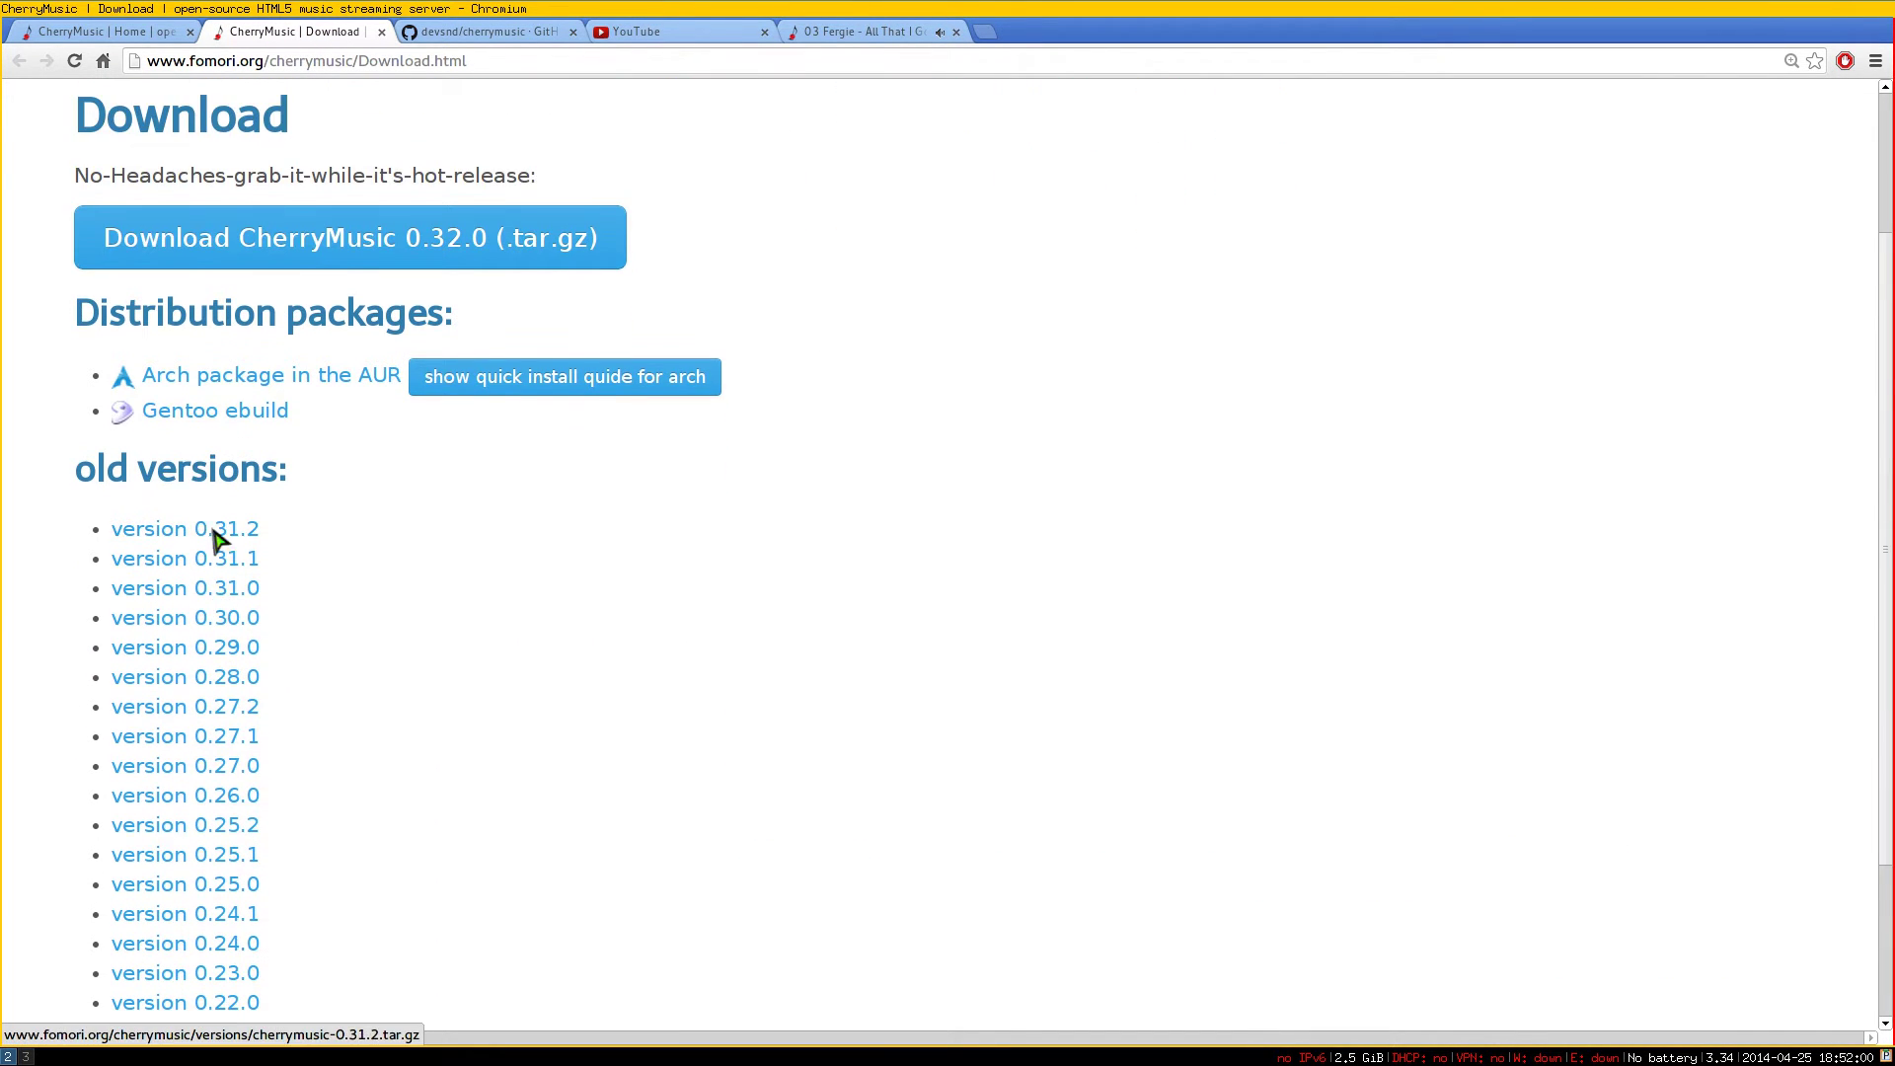
{"action": "scroll", "coordinate": [211, 824], "scroll_direction": "down", "scroll_amount": 2}
{"action": "scroll", "coordinate": [222, 804], "scroll_direction": "up", "scroll_amount": 7}
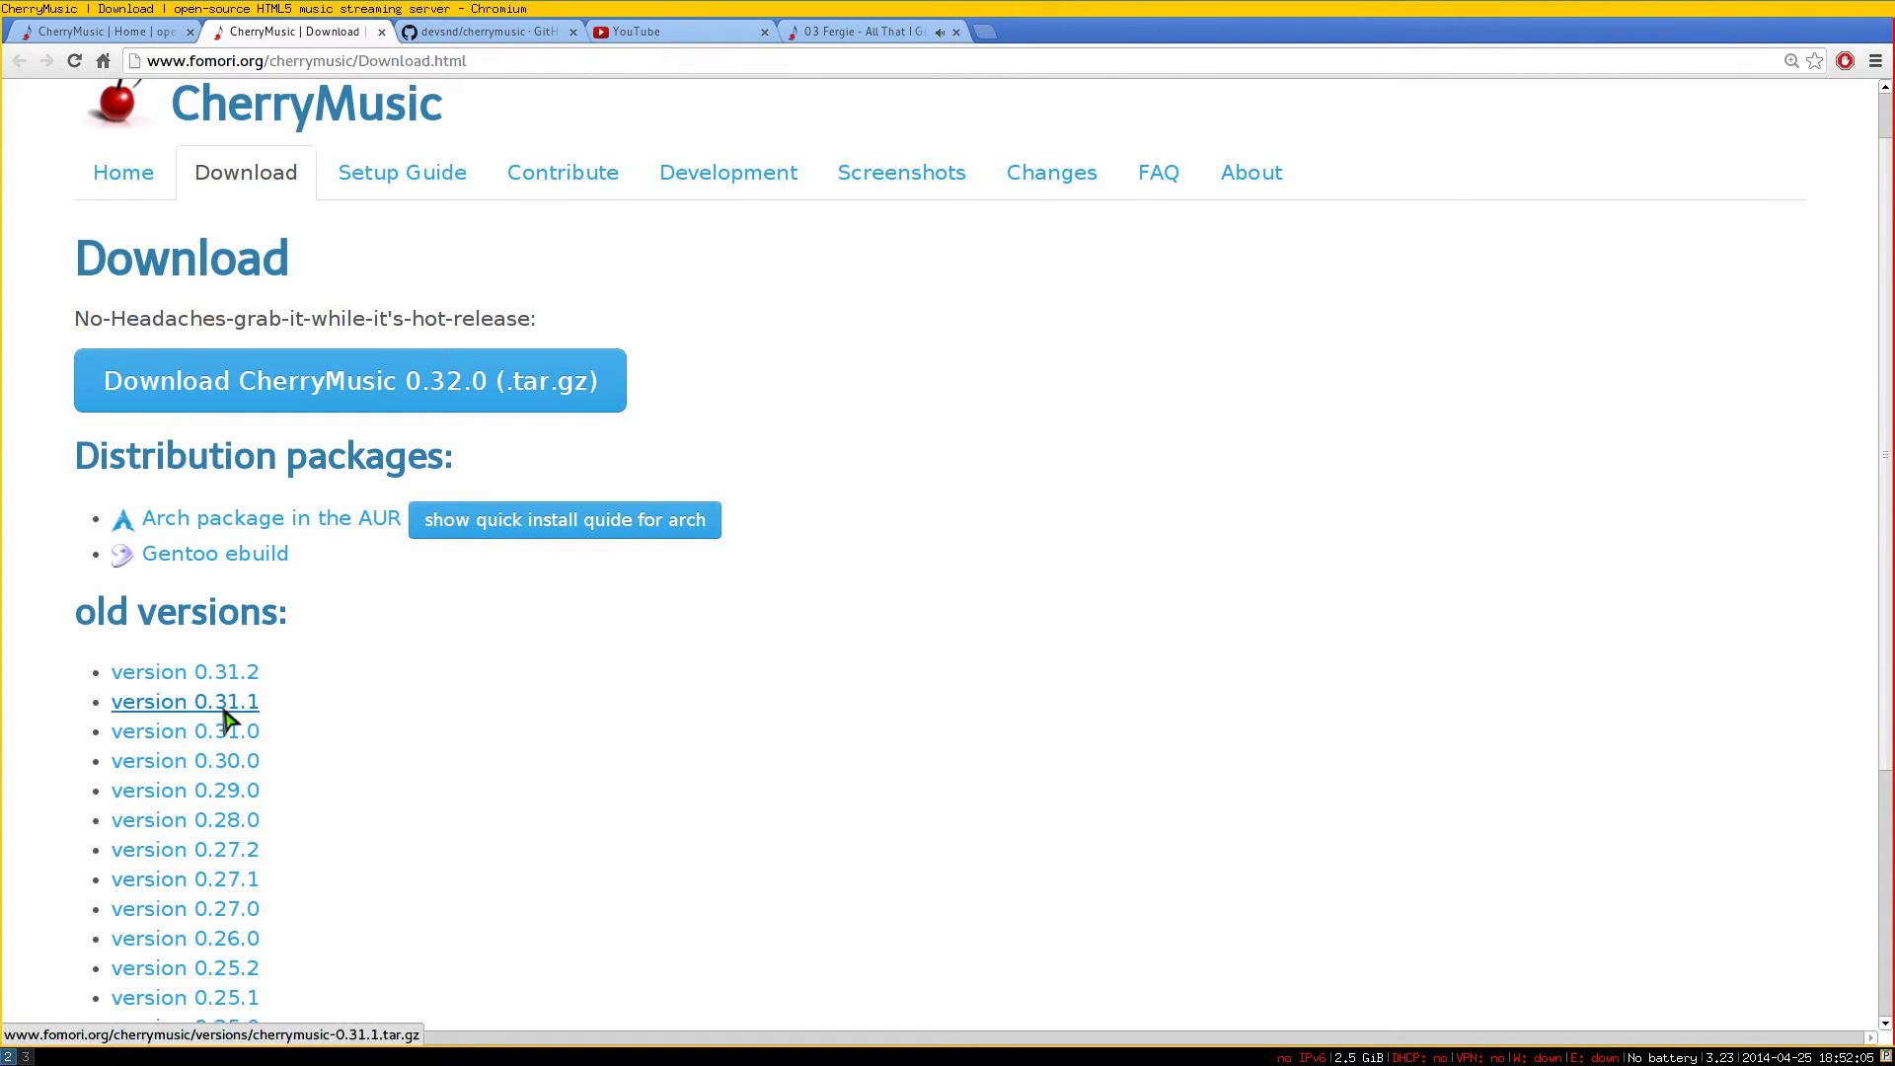
{"action": "scroll", "coordinate": [440, 773], "scroll_direction": "down", "scroll_amount": 1}
{"action": "scroll", "coordinate": [440, 774], "scroll_direction": "up", "scroll_amount": 2}
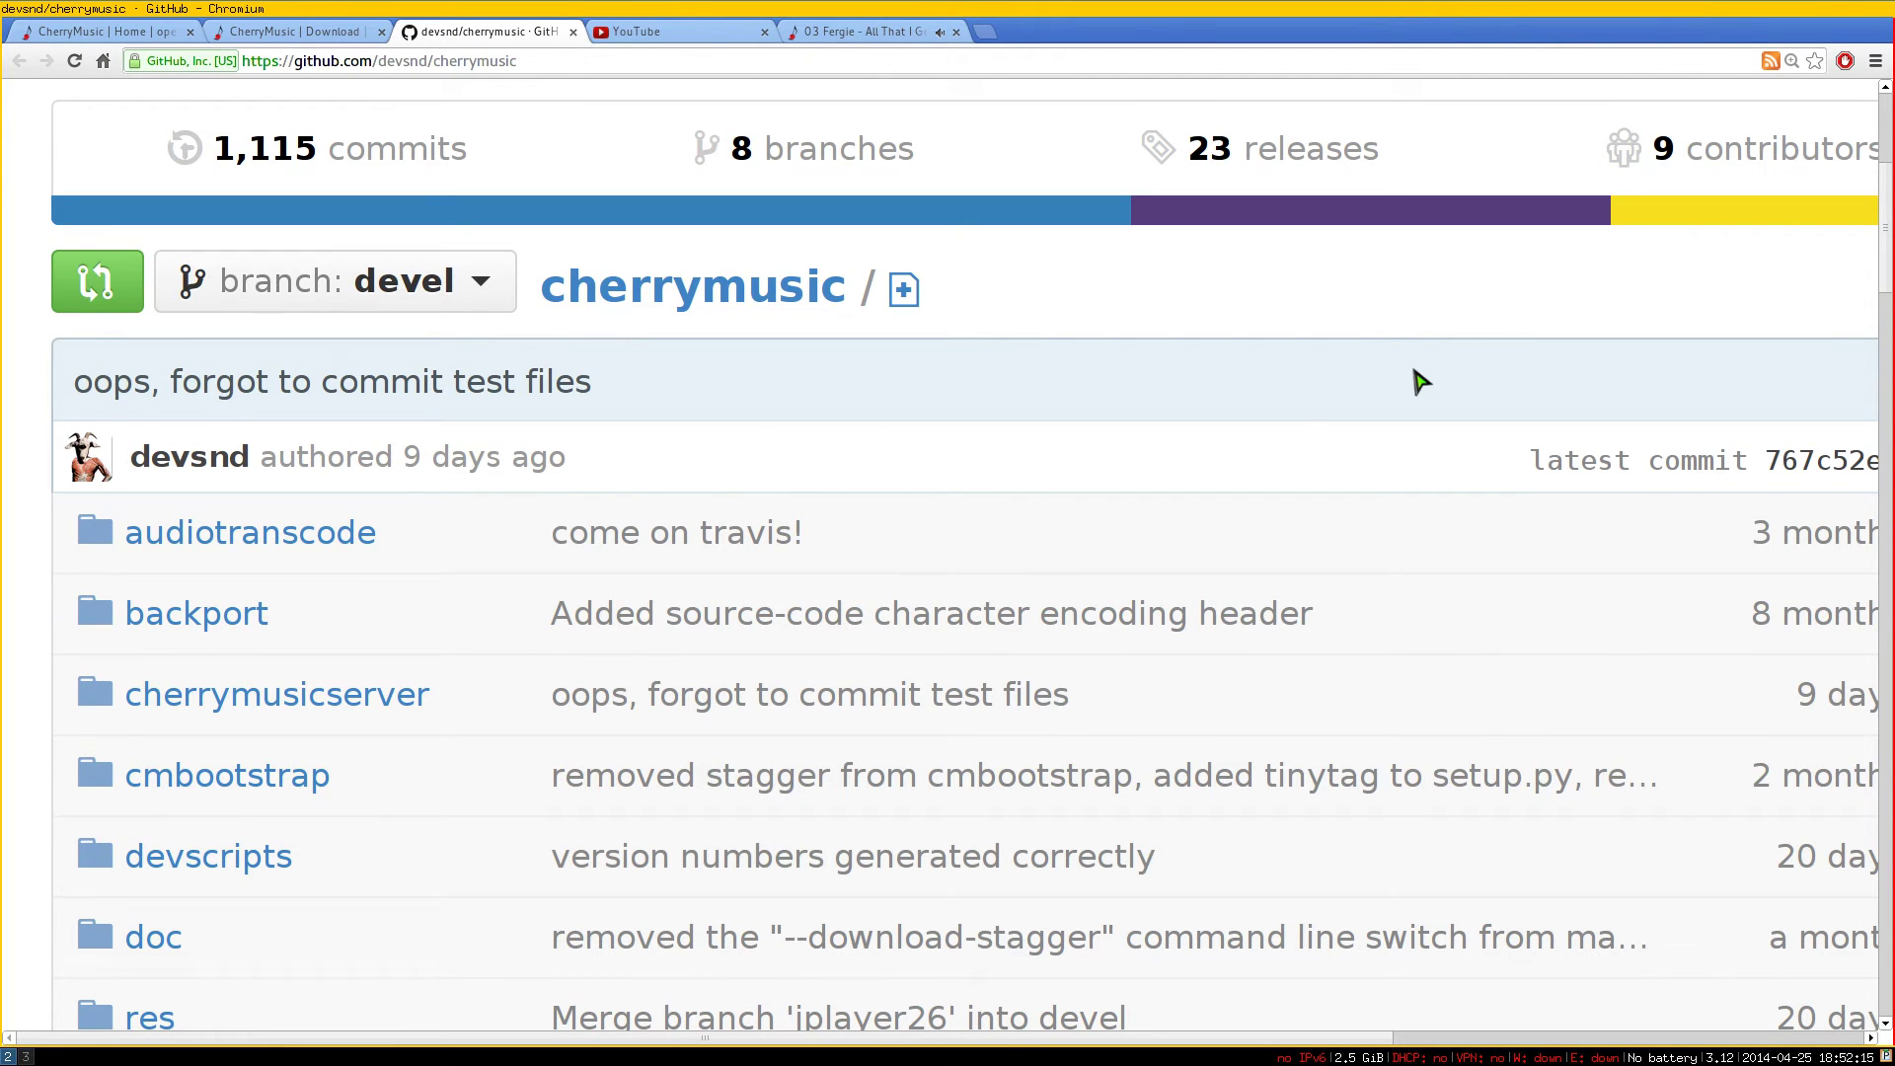
Enlarge the GitHub README and scroll down to the git clone command
{"action": "key", "text": "ctrl+0"}
{"action": "key", "text": "ctrl+plus"}
{"action": "key", "text": "ctrl+plus"}
{"action": "key", "text": "ctrl+plus"}
{"action": "key", "text": "ctrl+plus"}
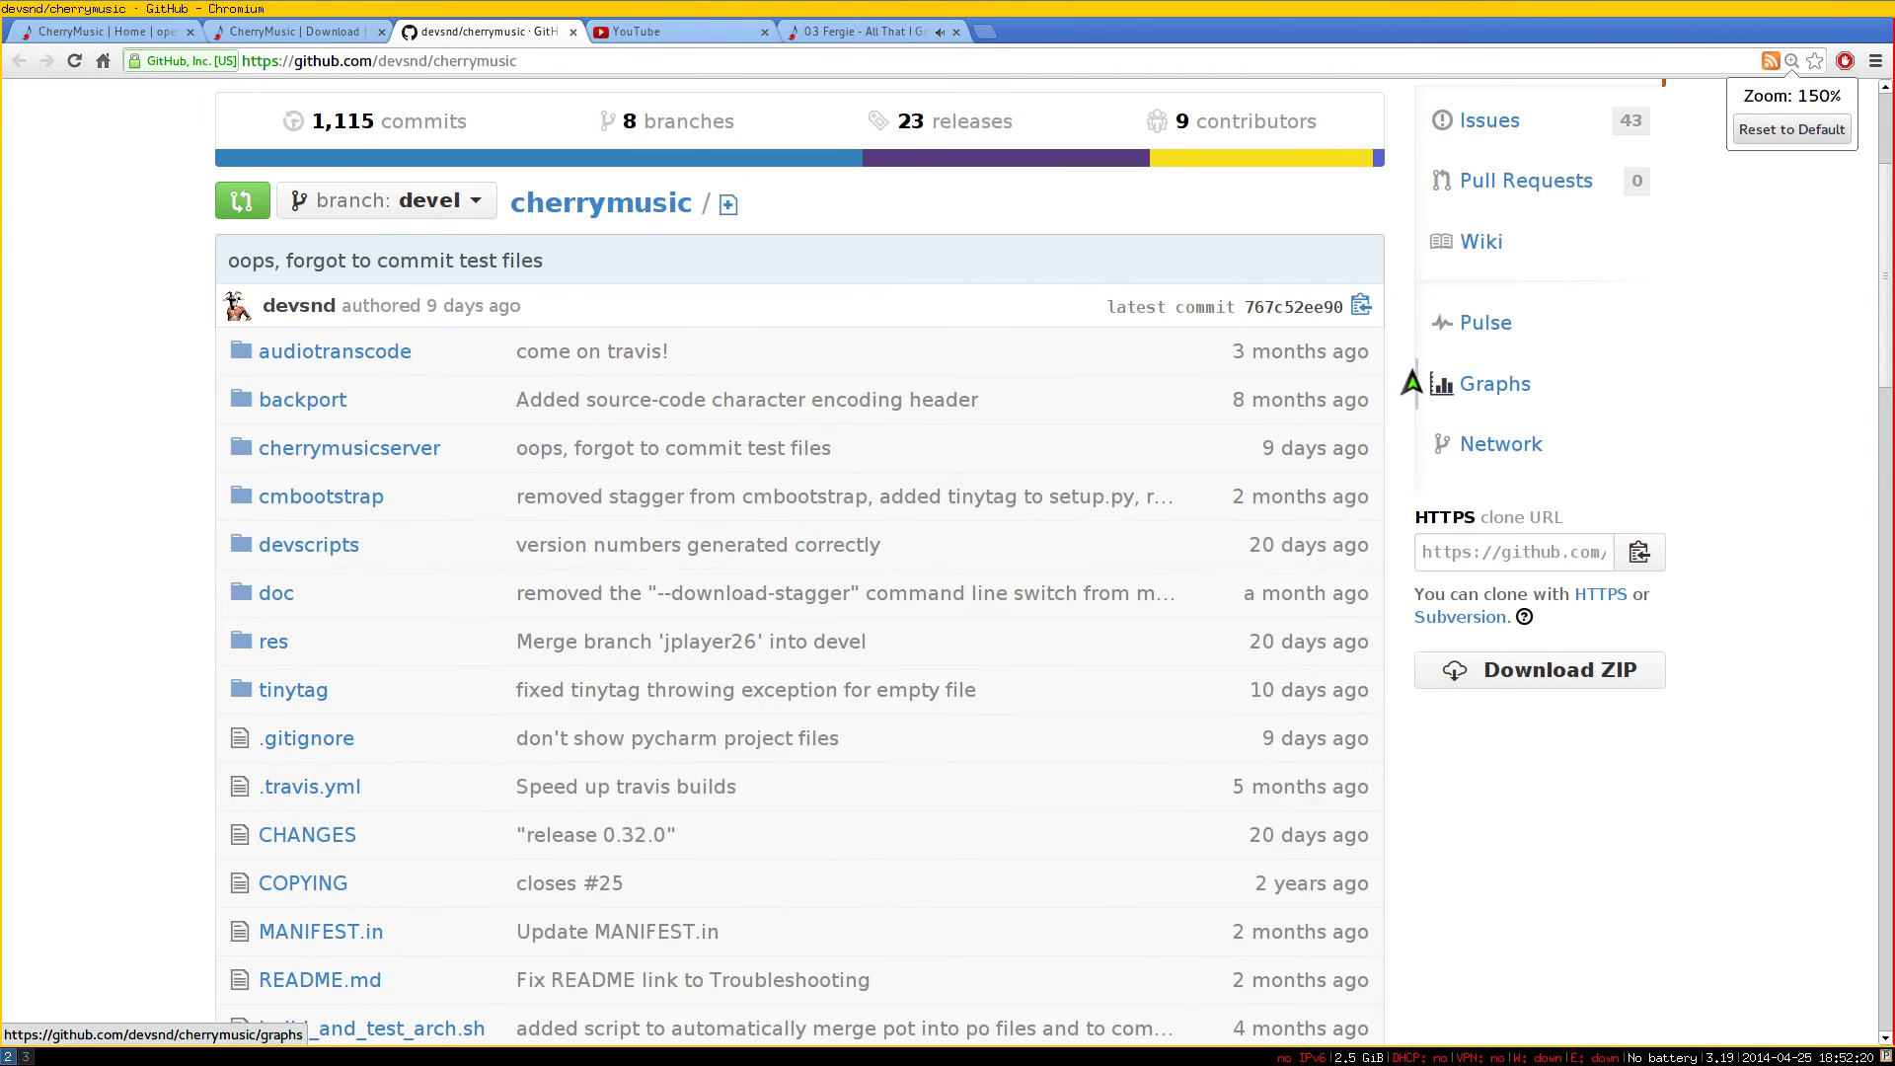
{"action": "scroll", "coordinate": [1401, 434], "scroll_direction": "down", "scroll_amount": 3}
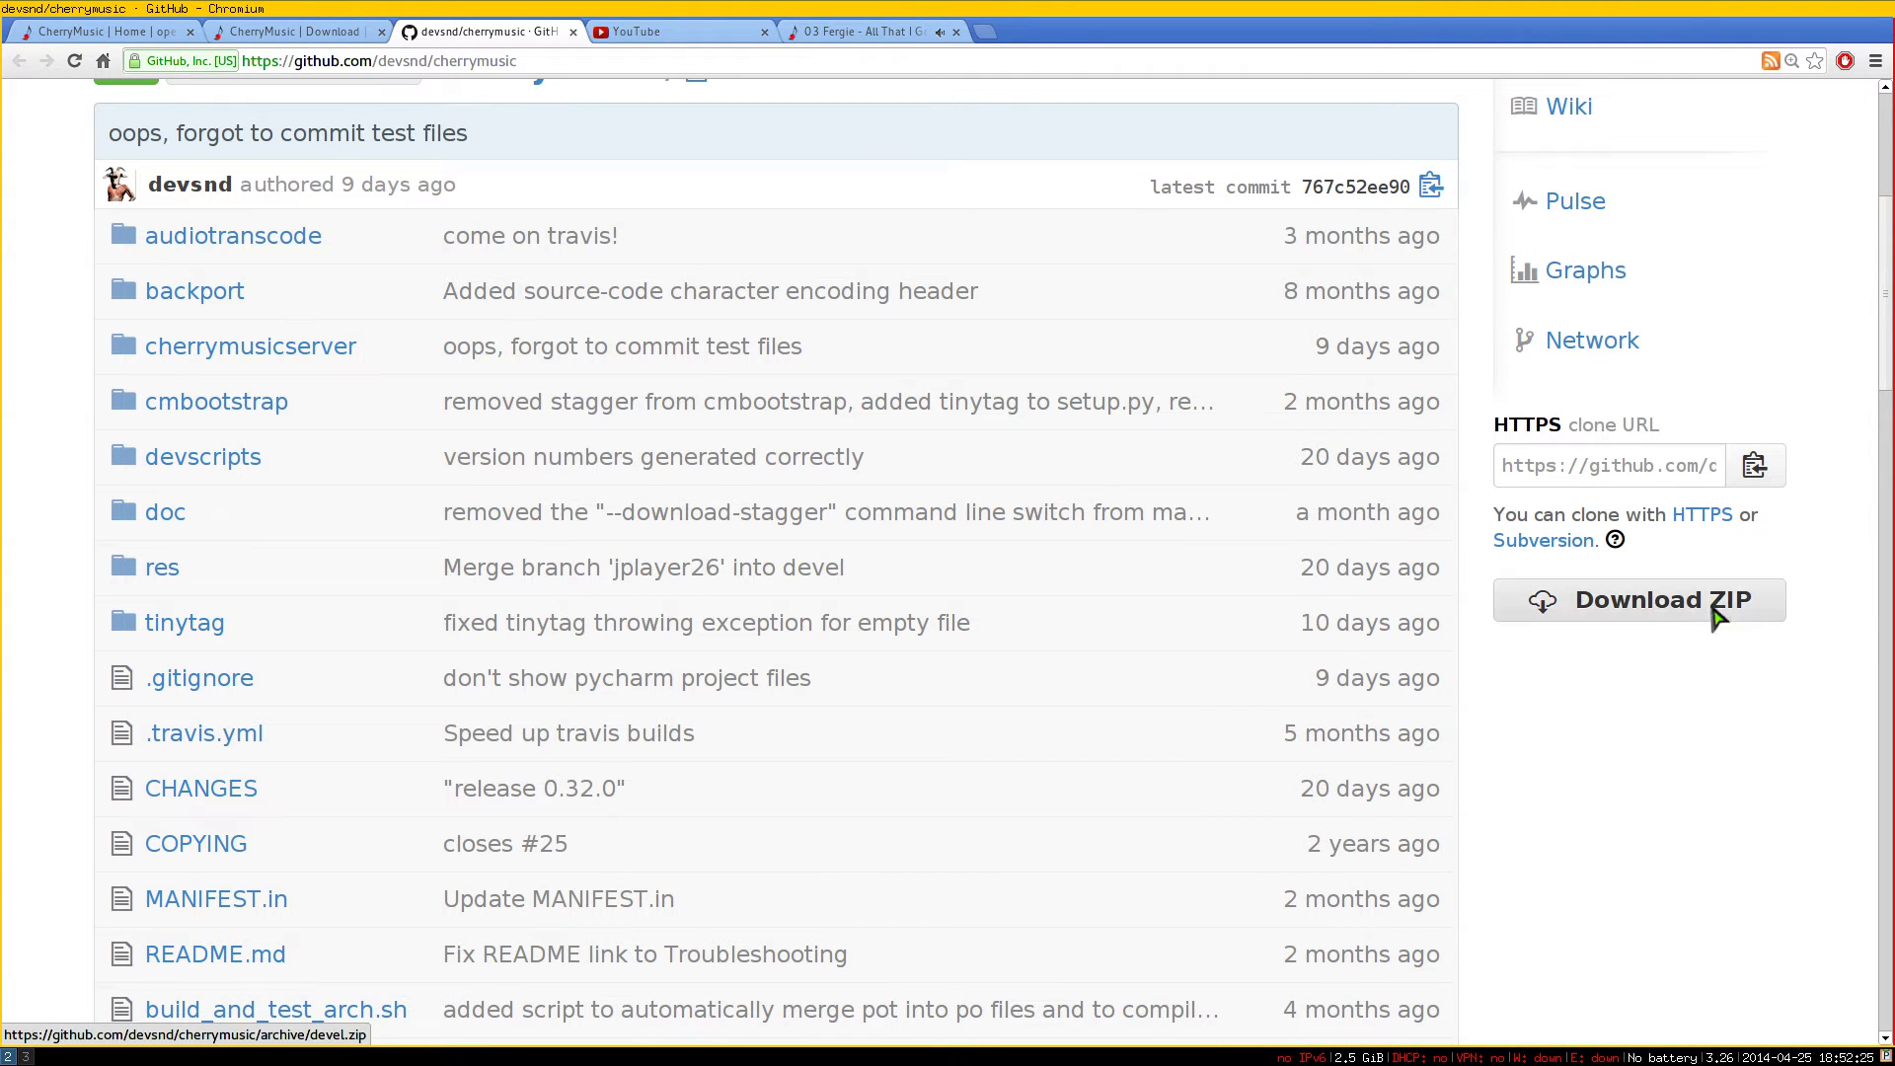
{"action": "scroll", "coordinate": [1112, 706], "scroll_direction": "down", "scroll_amount": 10}
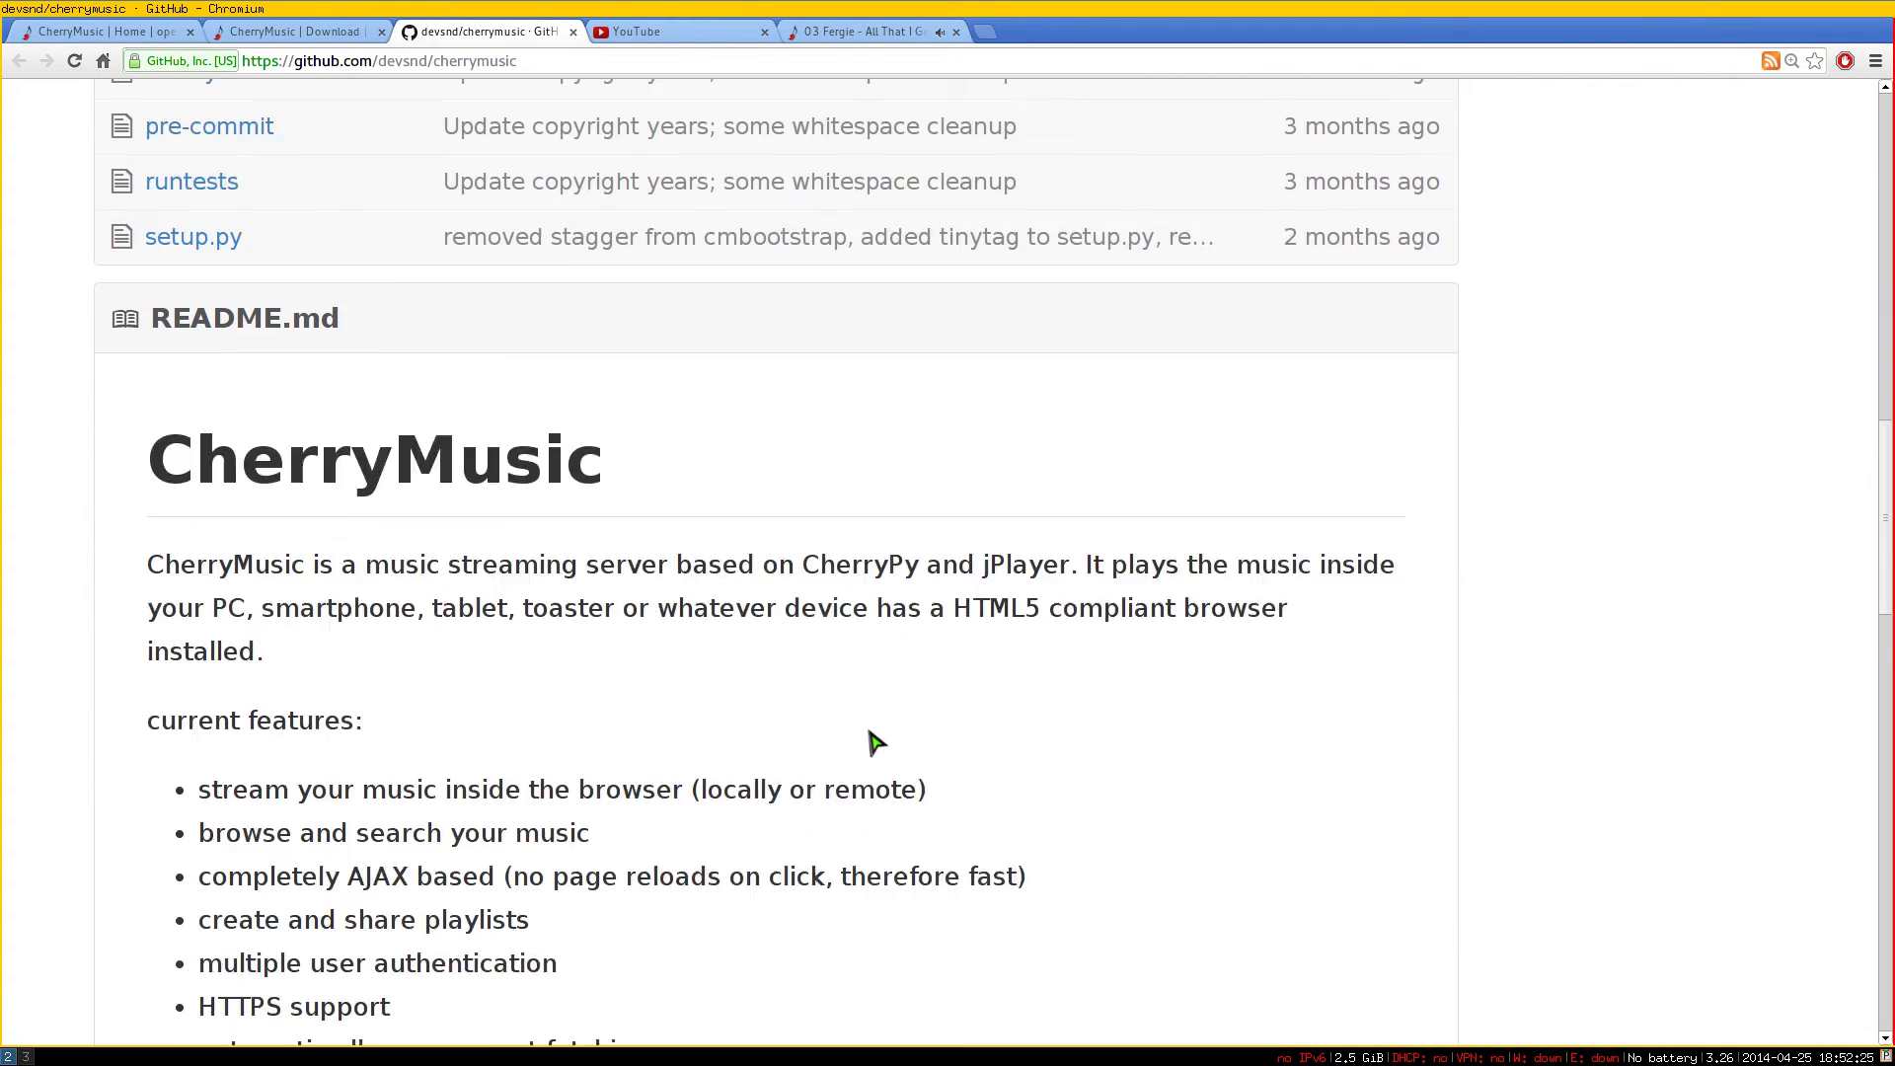
{"action": "scroll", "coordinate": [857, 747], "scroll_direction": "down", "scroll_amount": 8}
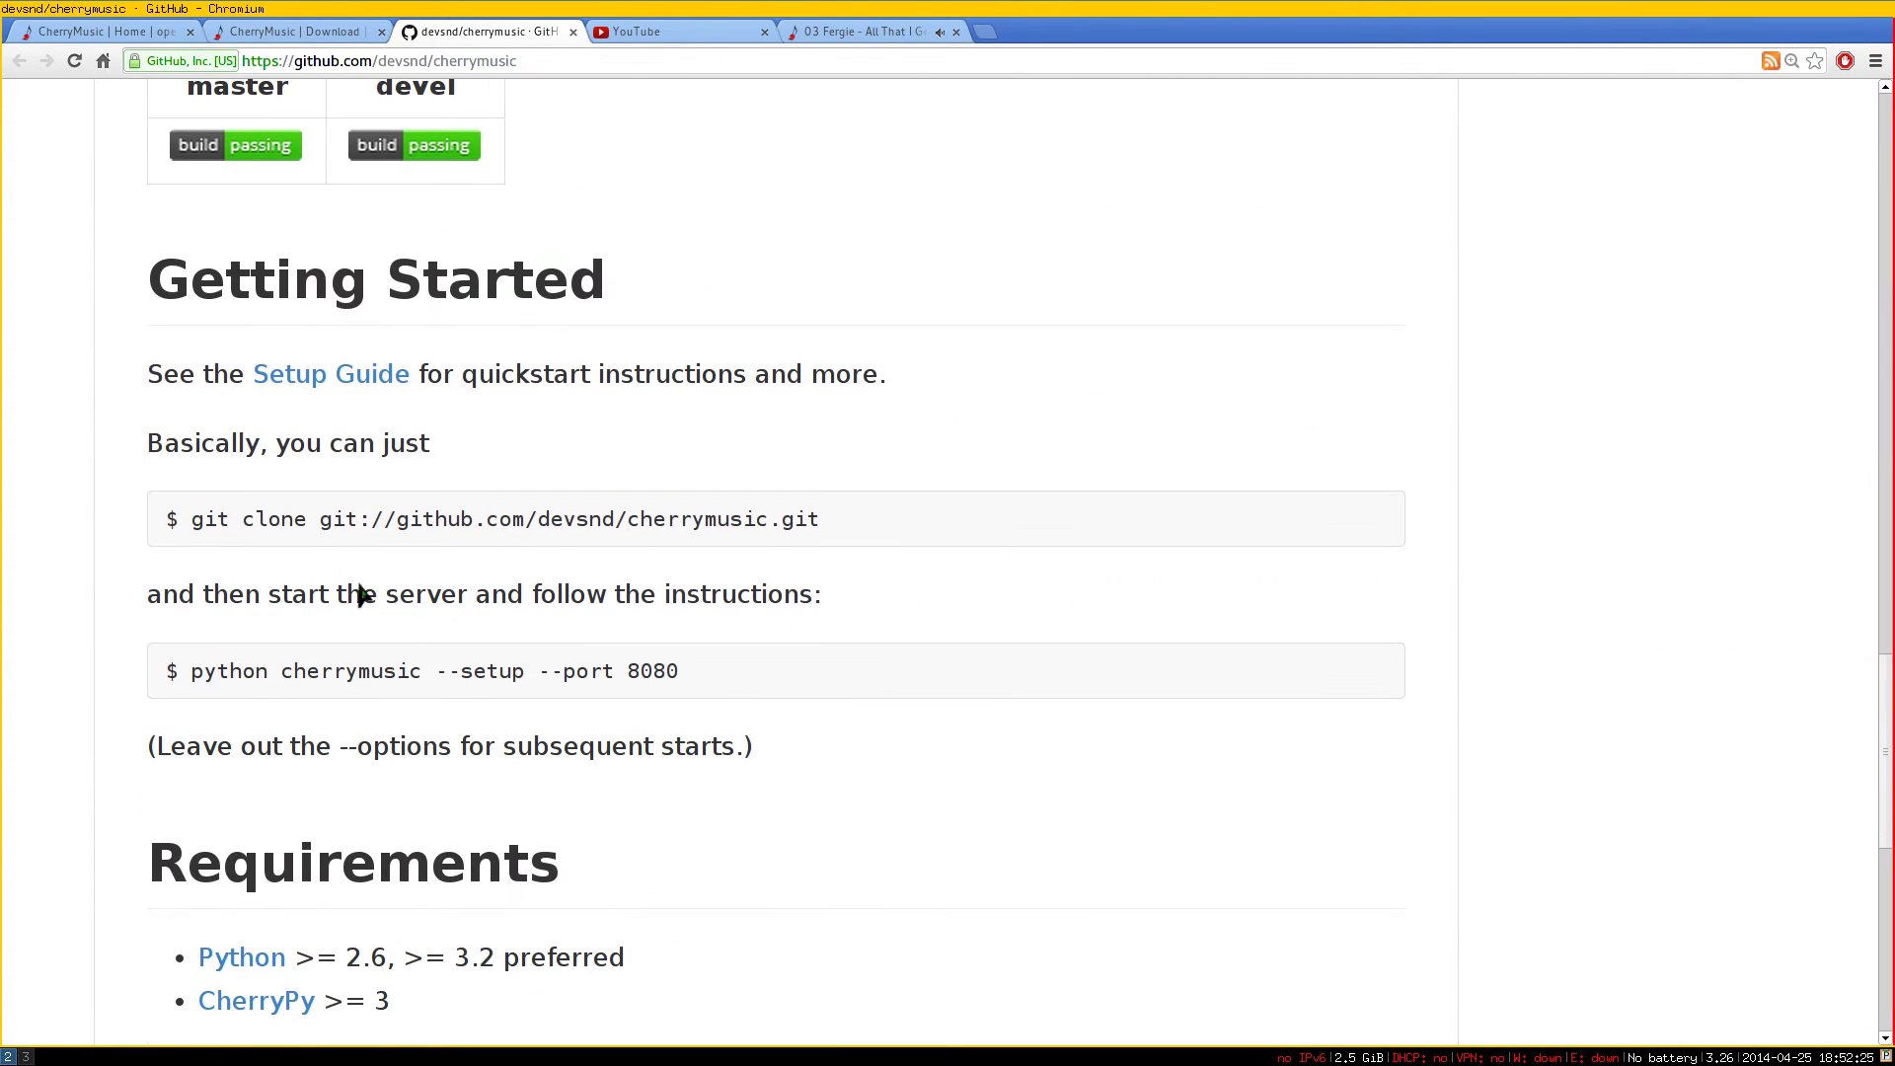
{"action": "left_click_drag", "start_coordinate": [192, 526], "coordinate": [825, 533]}
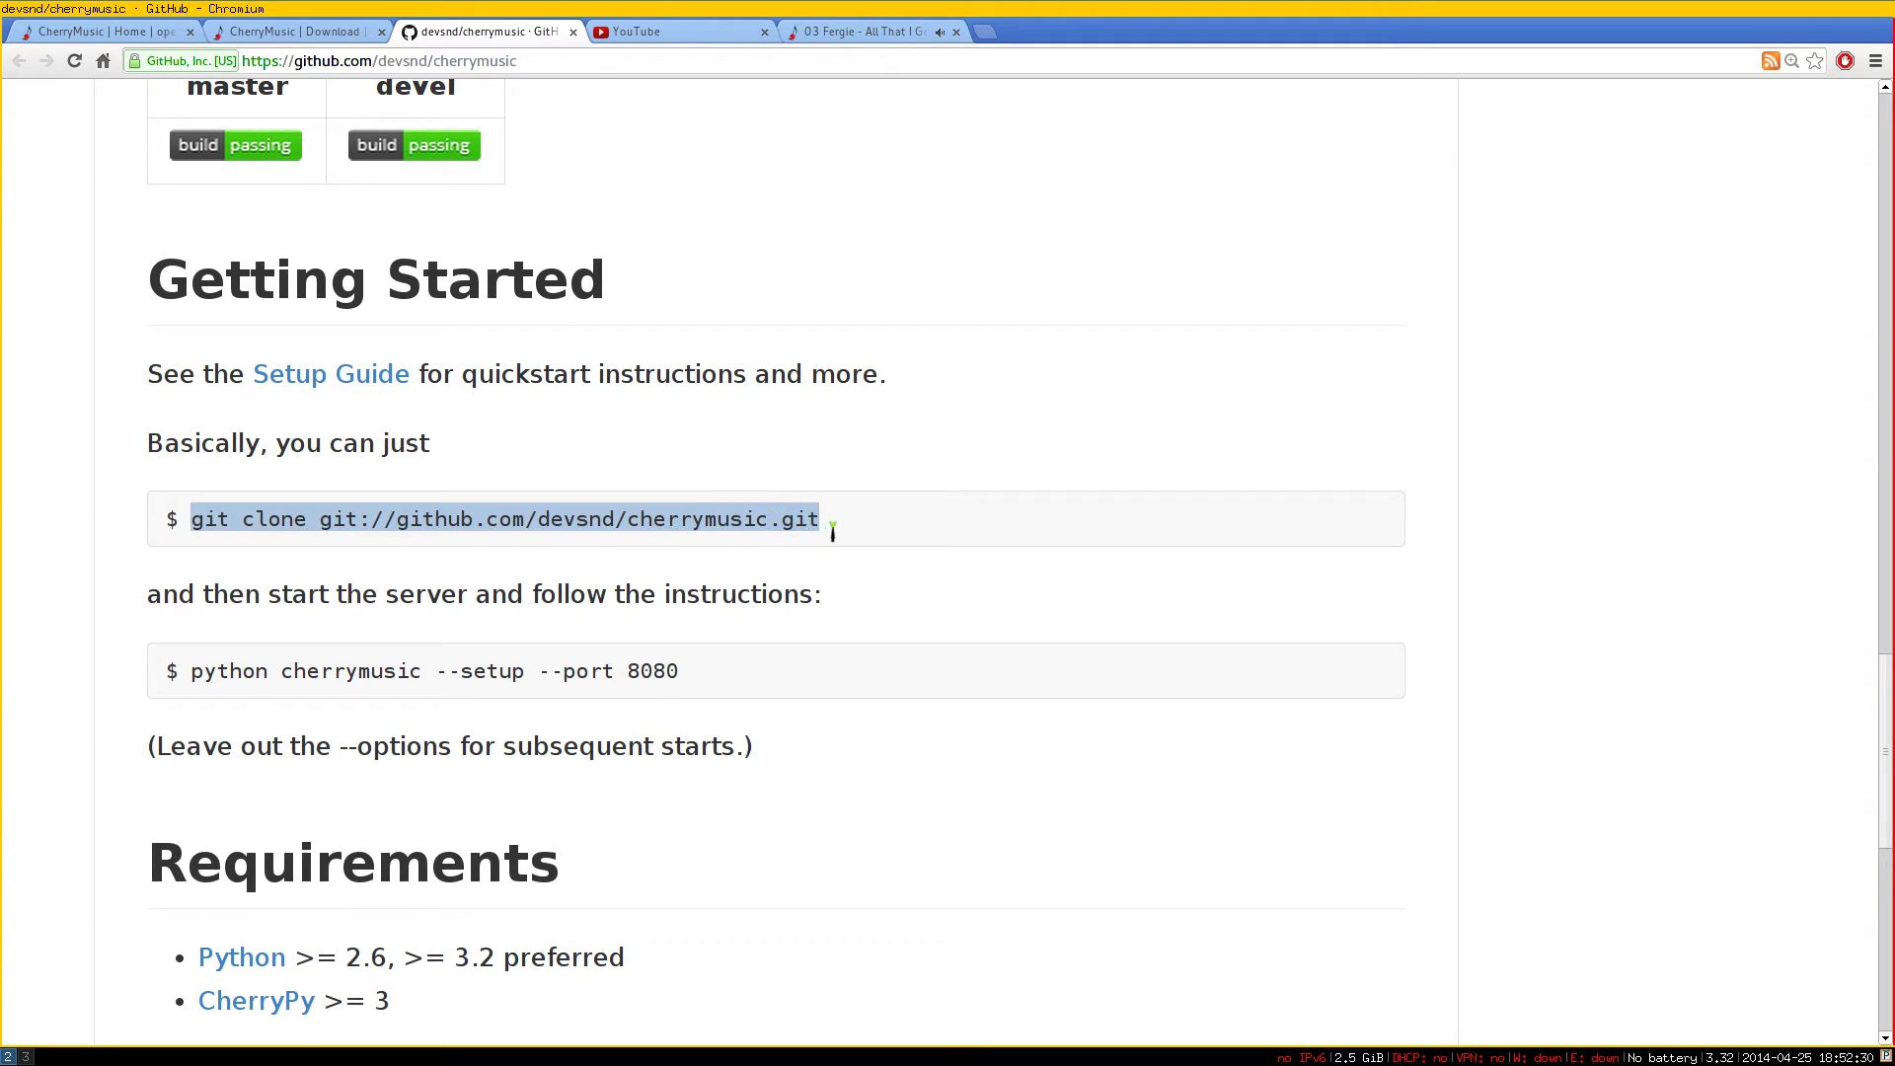
{"action": "left_click", "coordinate": [832, 531]}
Copy the git clone command from the README's Getting Started section
{"action": "key", "text": "ctrl+plus"}
{"action": "key", "text": "ctrl+plus"}
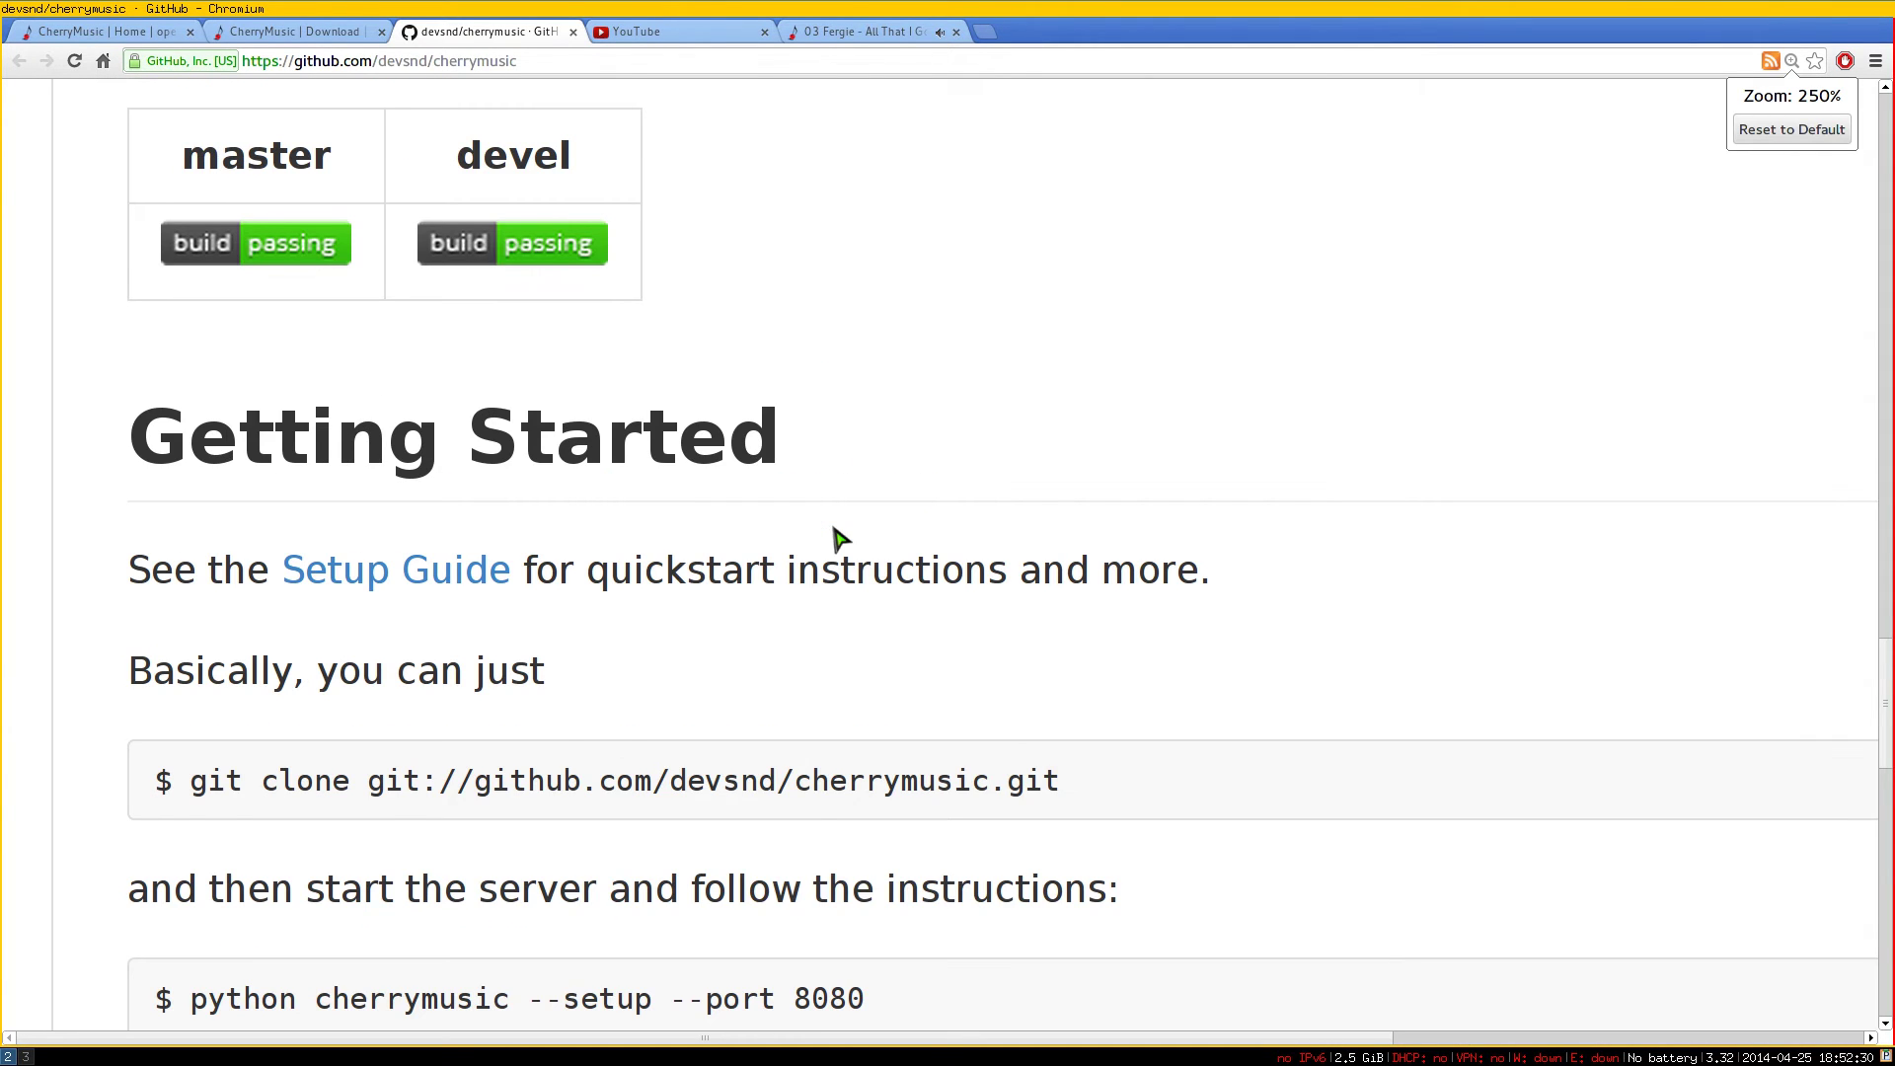
{"action": "scroll", "coordinate": [833, 537], "scroll_direction": "down", "scroll_amount": 3}
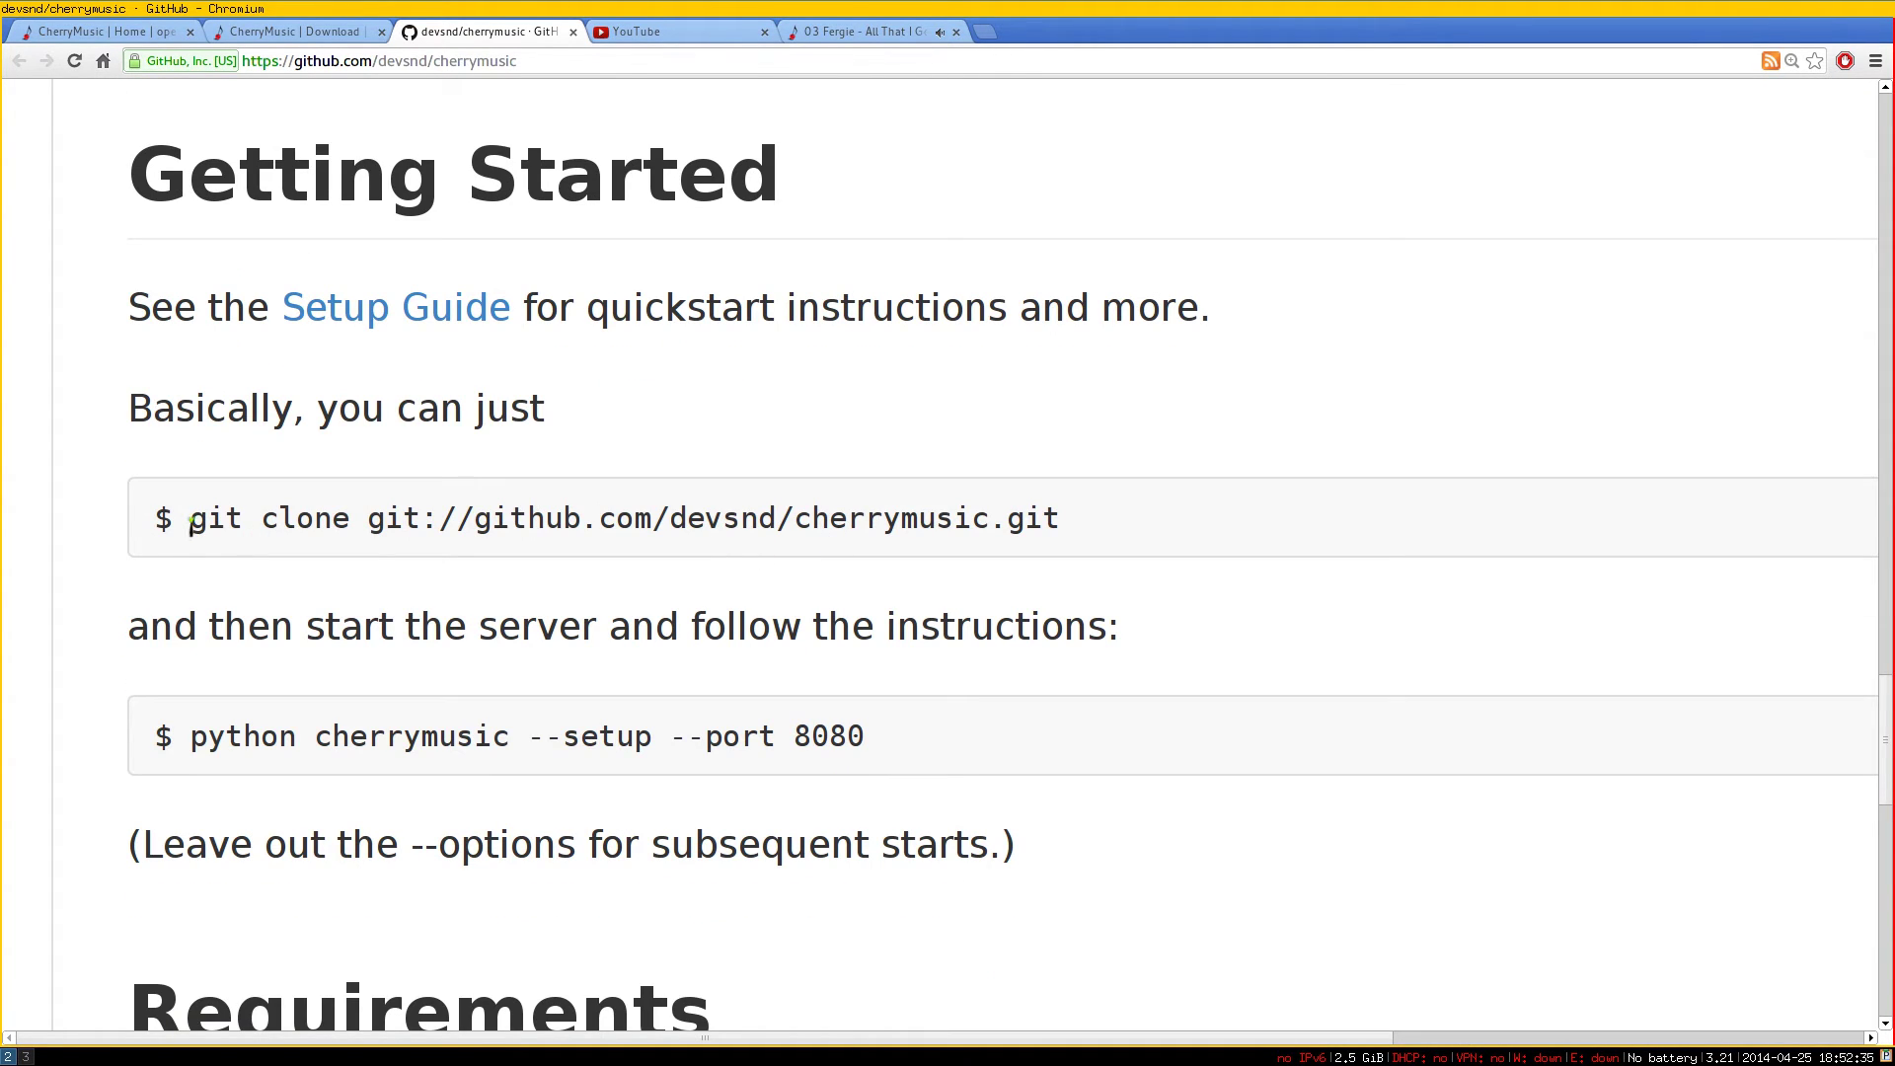
{"action": "left_click_drag", "start_coordinate": [191, 523], "coordinate": [1060, 517]}
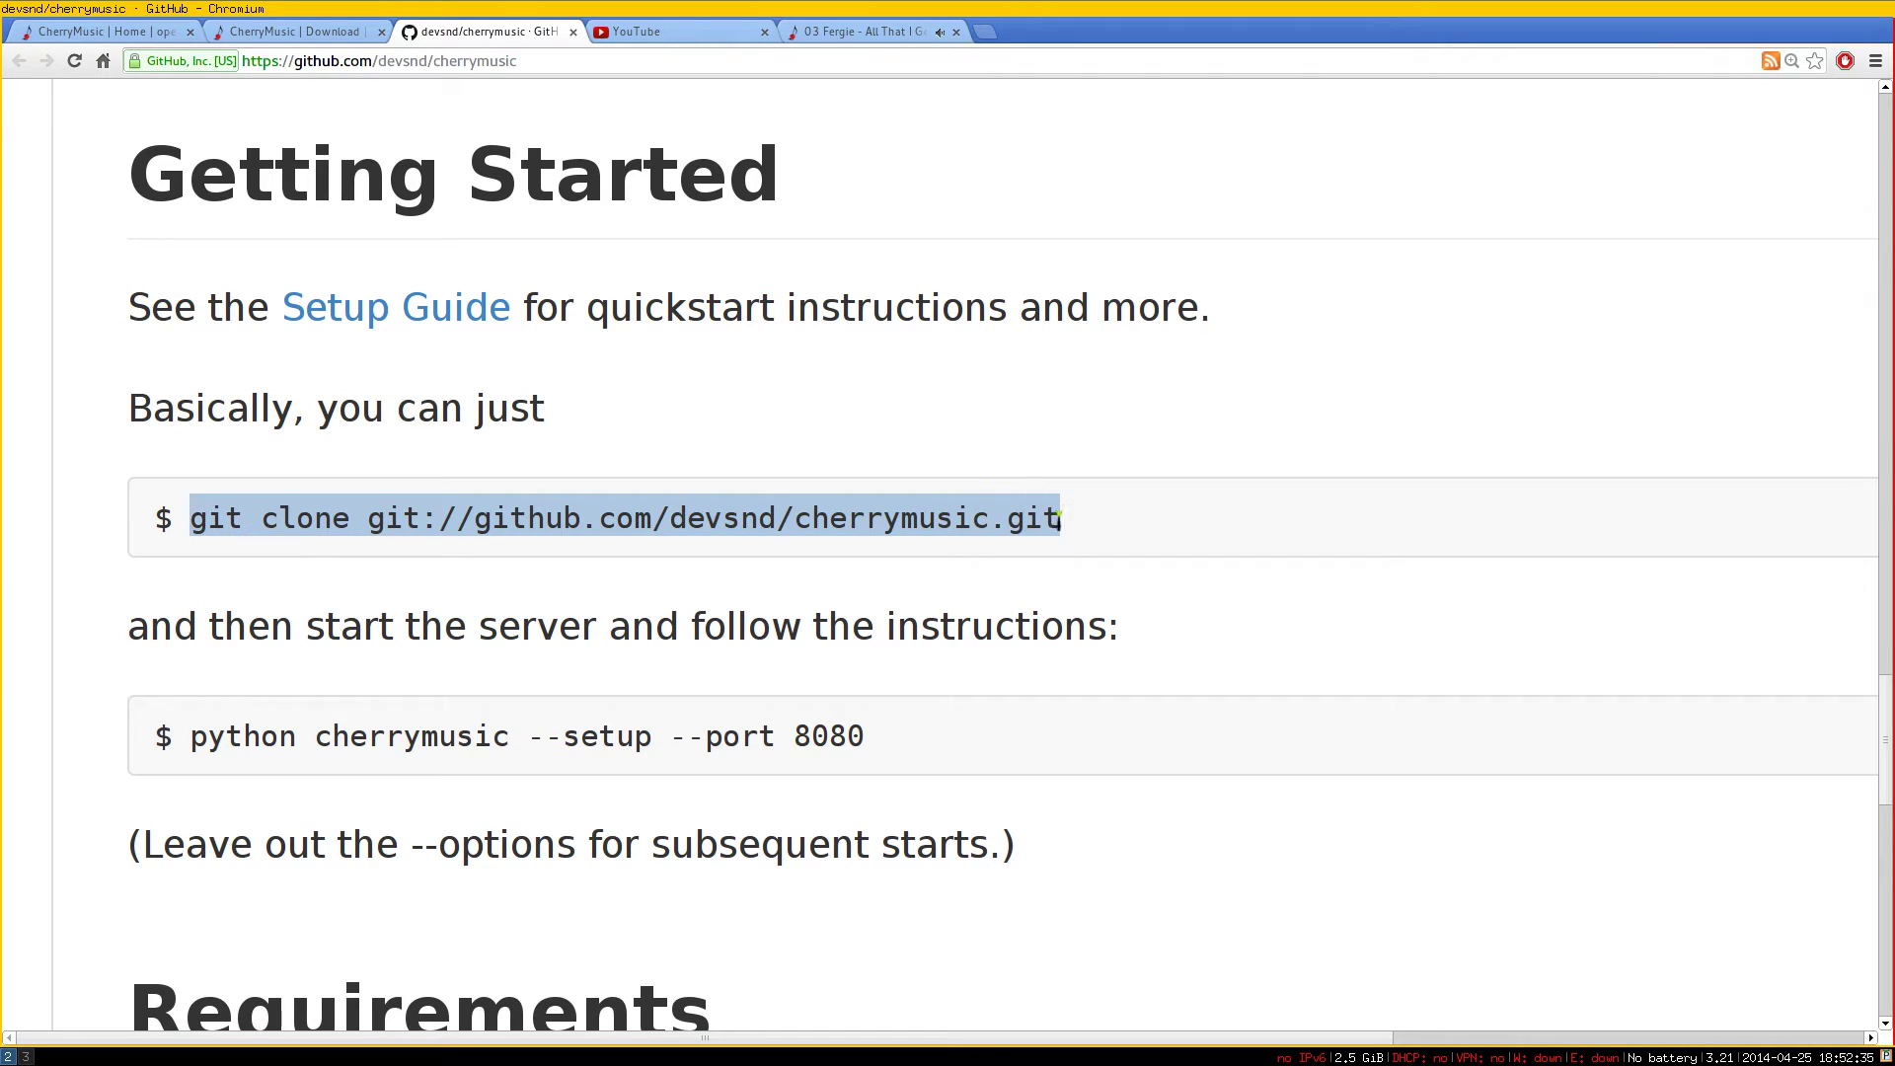
{"action": "right_click", "coordinate": [975, 526]}
{"action": "left_click", "coordinate": [987, 536]}
In the terminal, list the home folder and run the pasted 'git clone git://github.com/devsnd/cherrymusic.git'
{"action": "key", "text": "super+3"}
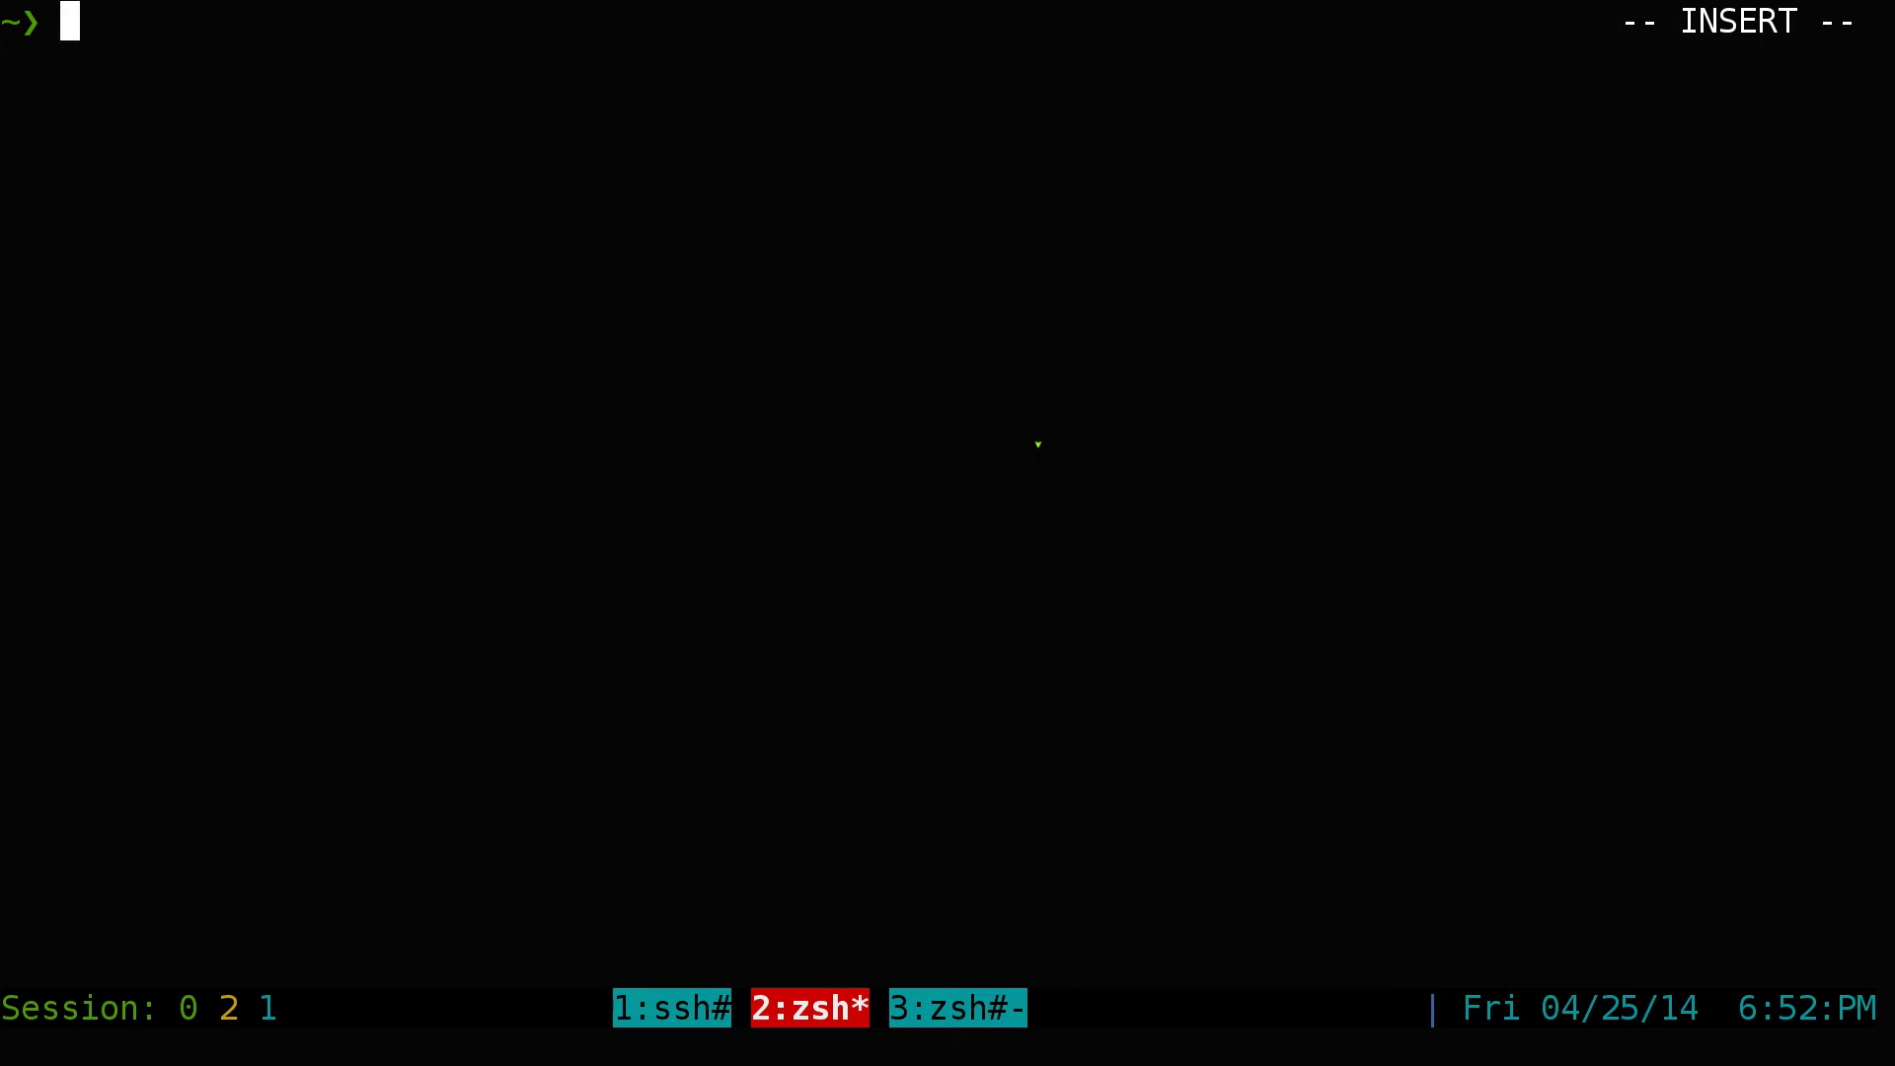
{"action": "type", "text": "git"}
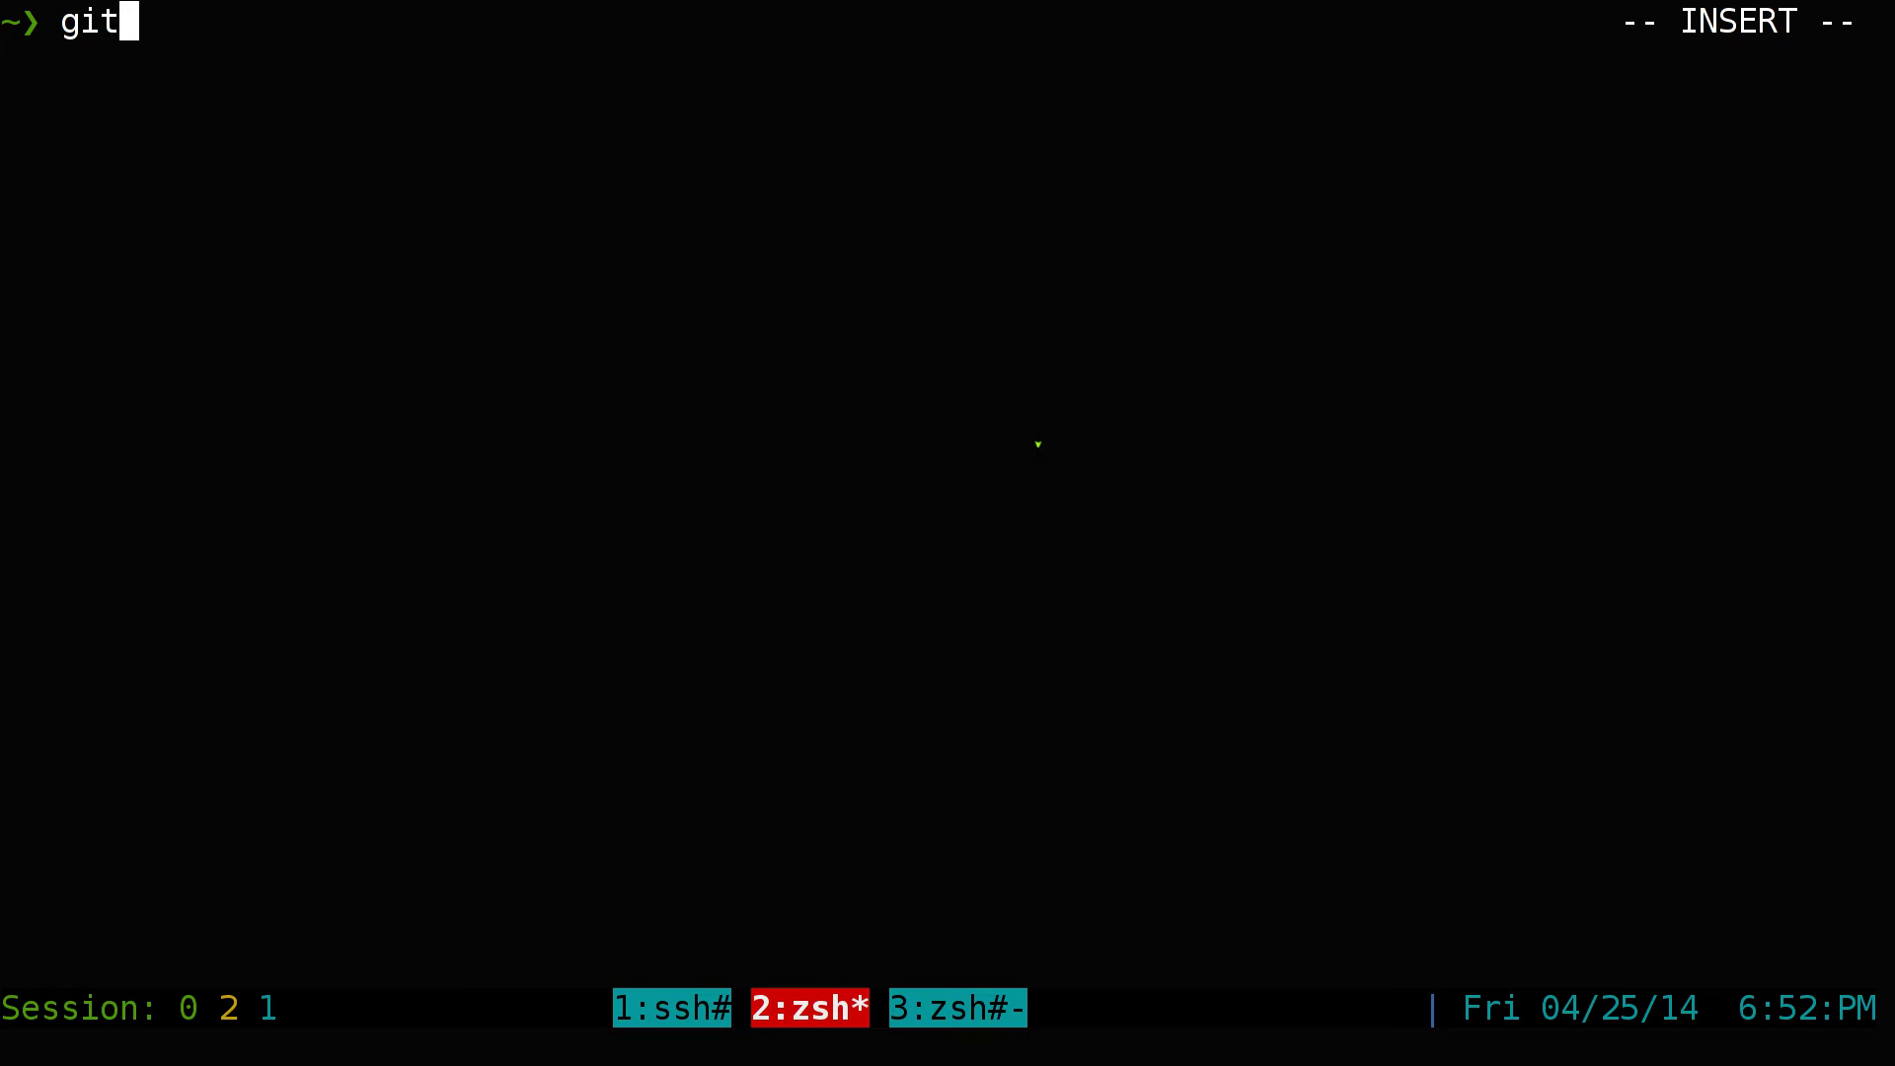
{"action": "key", "text": "BackSpace"}
{"action": "key", "text": "BackSpace"}
{"action": "key", "text": "BackSpace"}
{"action": "type", "text": "ls"}
{"action": "key", "text": "Return"}
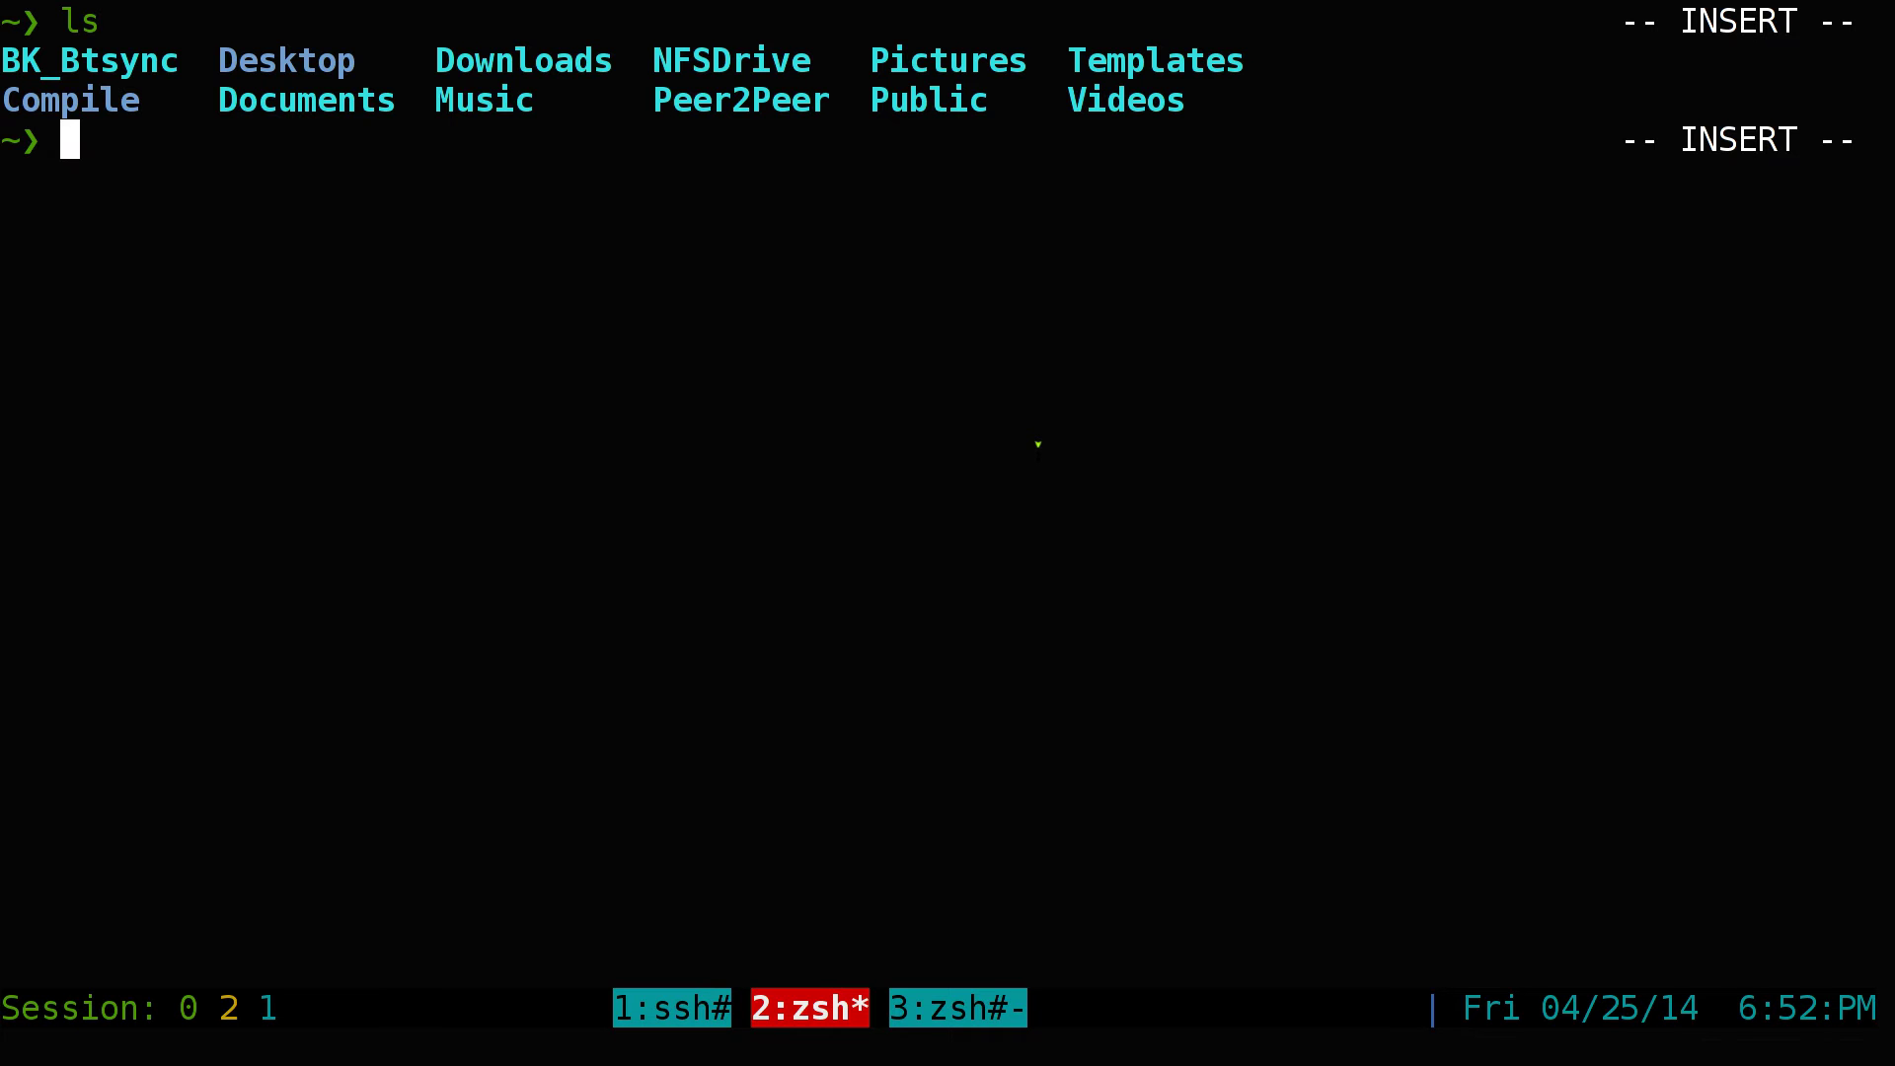
{"action": "key", "text": "ctrl+l"}
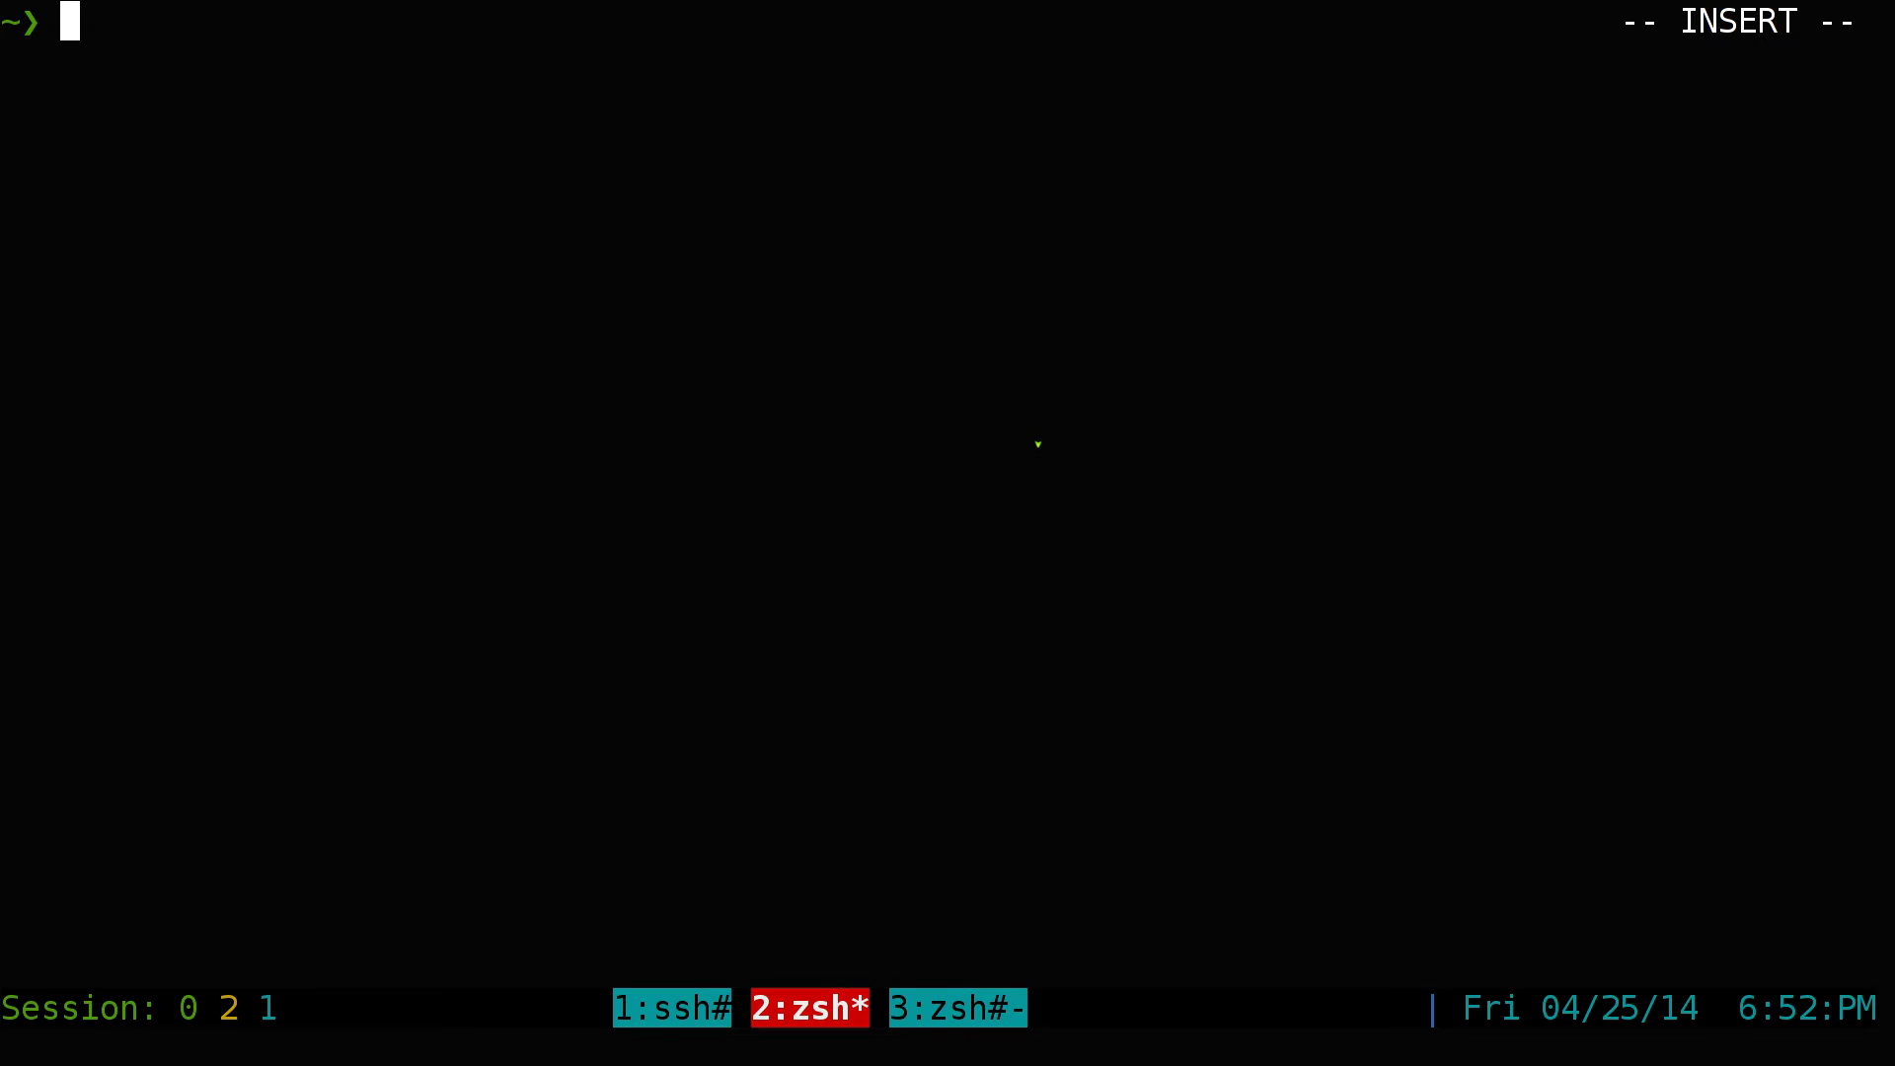
{"action": "middle_click", "coordinate": [1037, 444]}
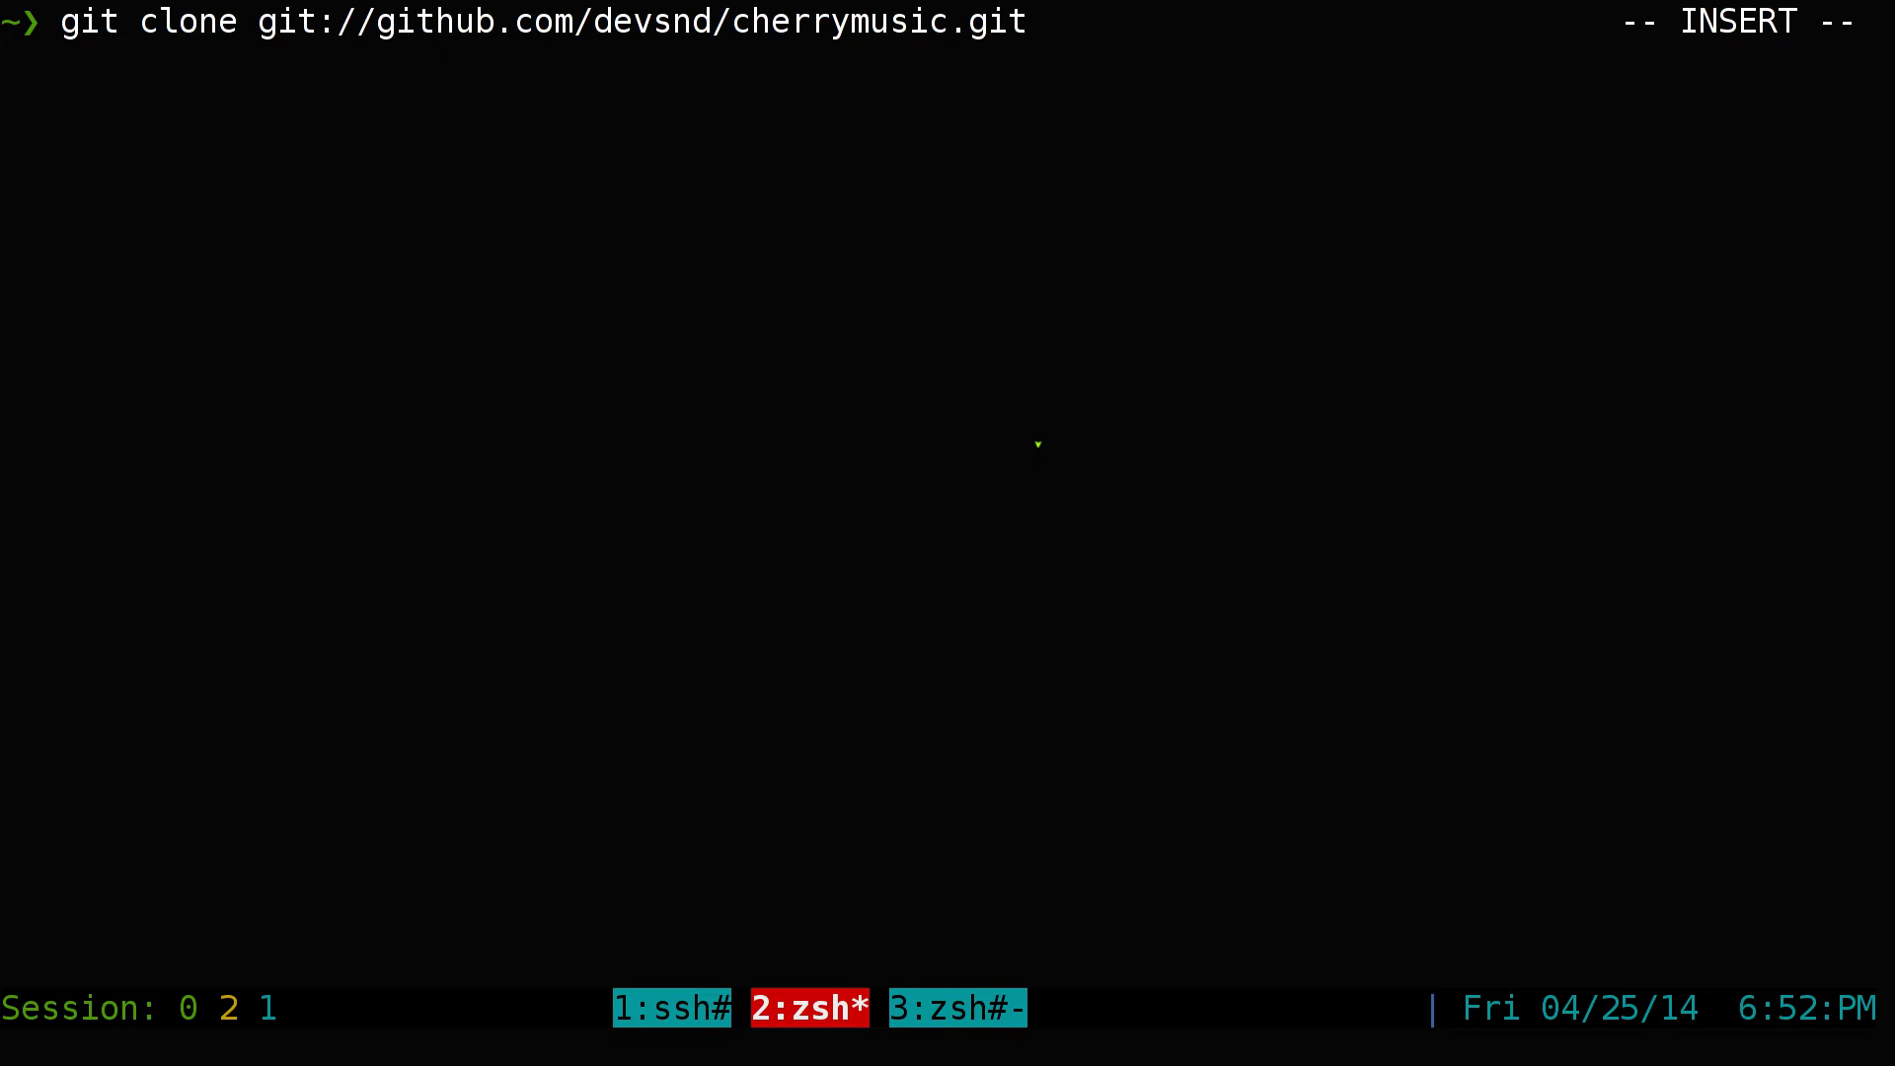
{"action": "key", "text": "Return"}
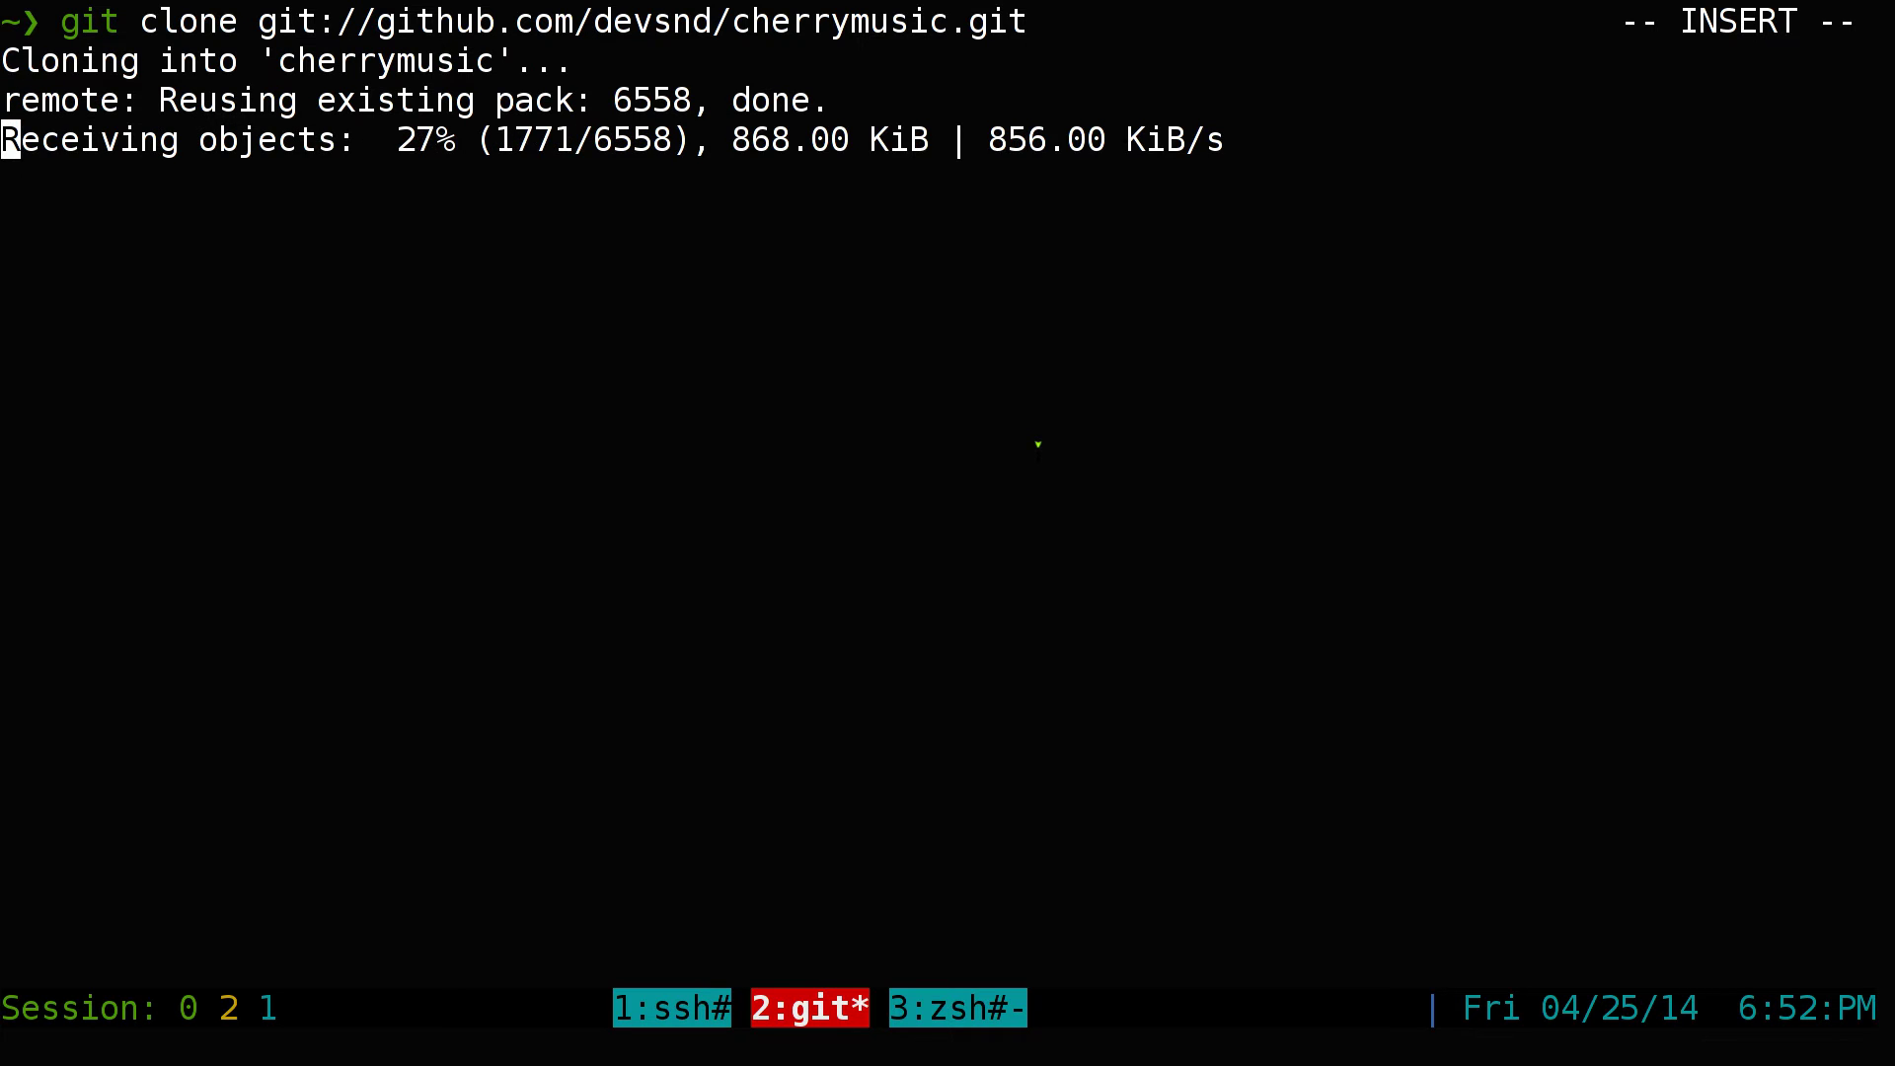
On GitHub, view the repository's latest commit and look over the README's clone address
{"action": "key", "text": "alt+Tab"}
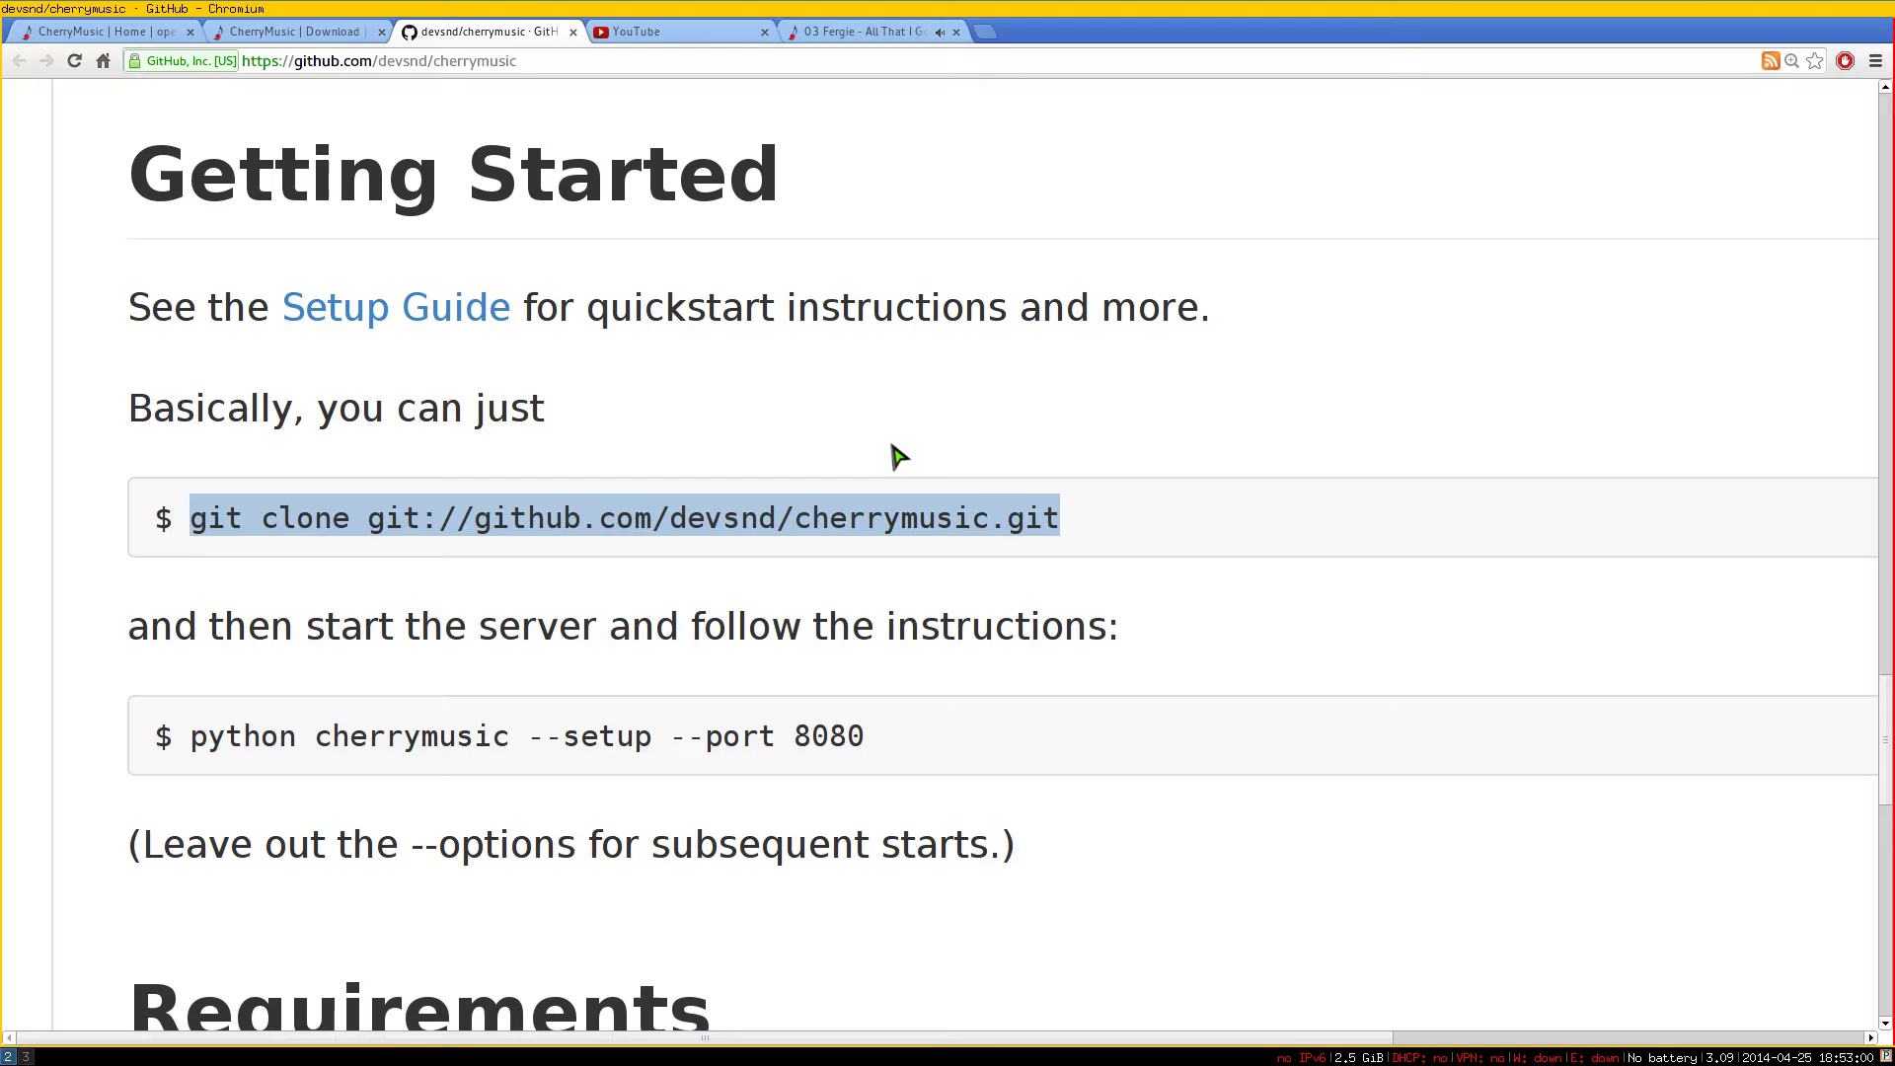
{"action": "scroll", "coordinate": [825, 563], "scroll_direction": "up", "scroll_amount": 7}
{"action": "scroll", "coordinate": [825, 563], "scroll_direction": "up", "scroll_amount": 15}
{"action": "left_click_drag", "start_coordinate": [385, 153], "coordinate": [260, 694]}
{"action": "left_click", "coordinate": [575, 719]}
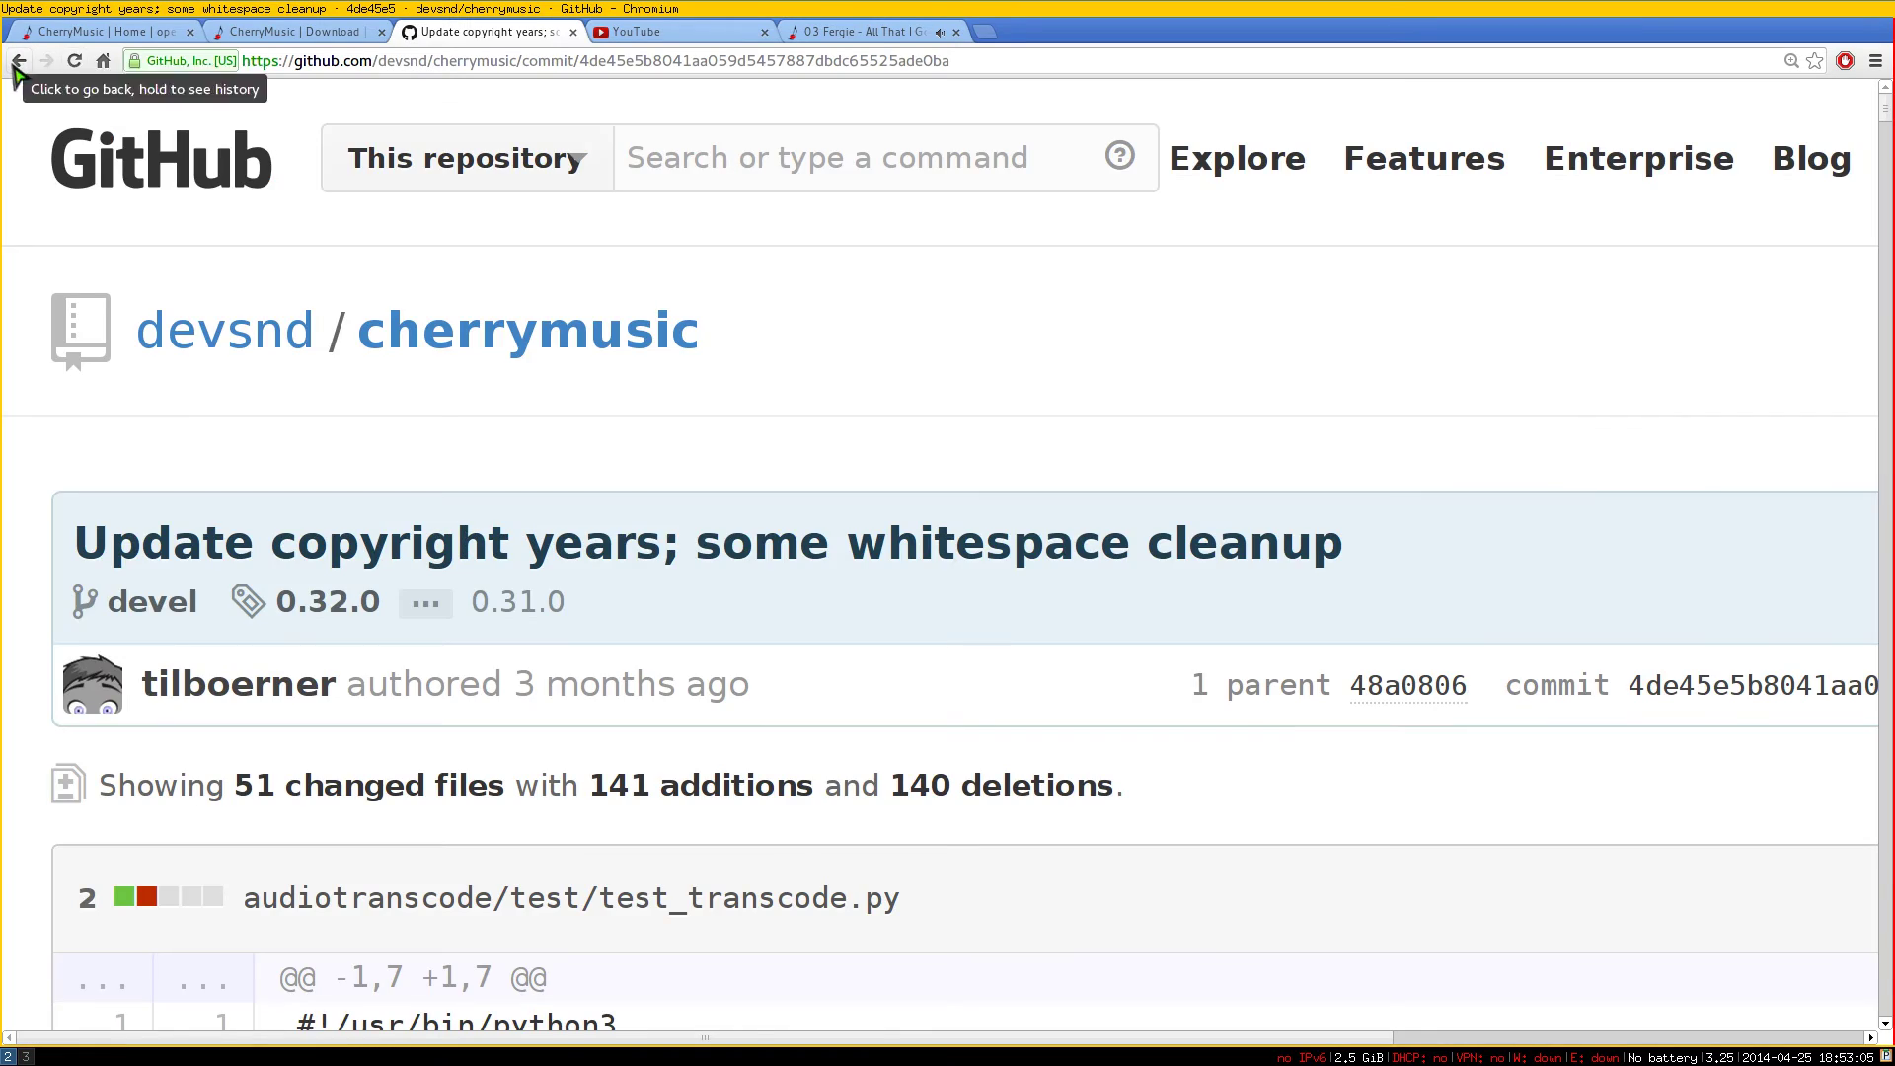
{"action": "left_click", "coordinate": [17, 61]}
{"action": "scroll", "coordinate": [378, 286], "scroll_direction": "up", "scroll_amount": 7}
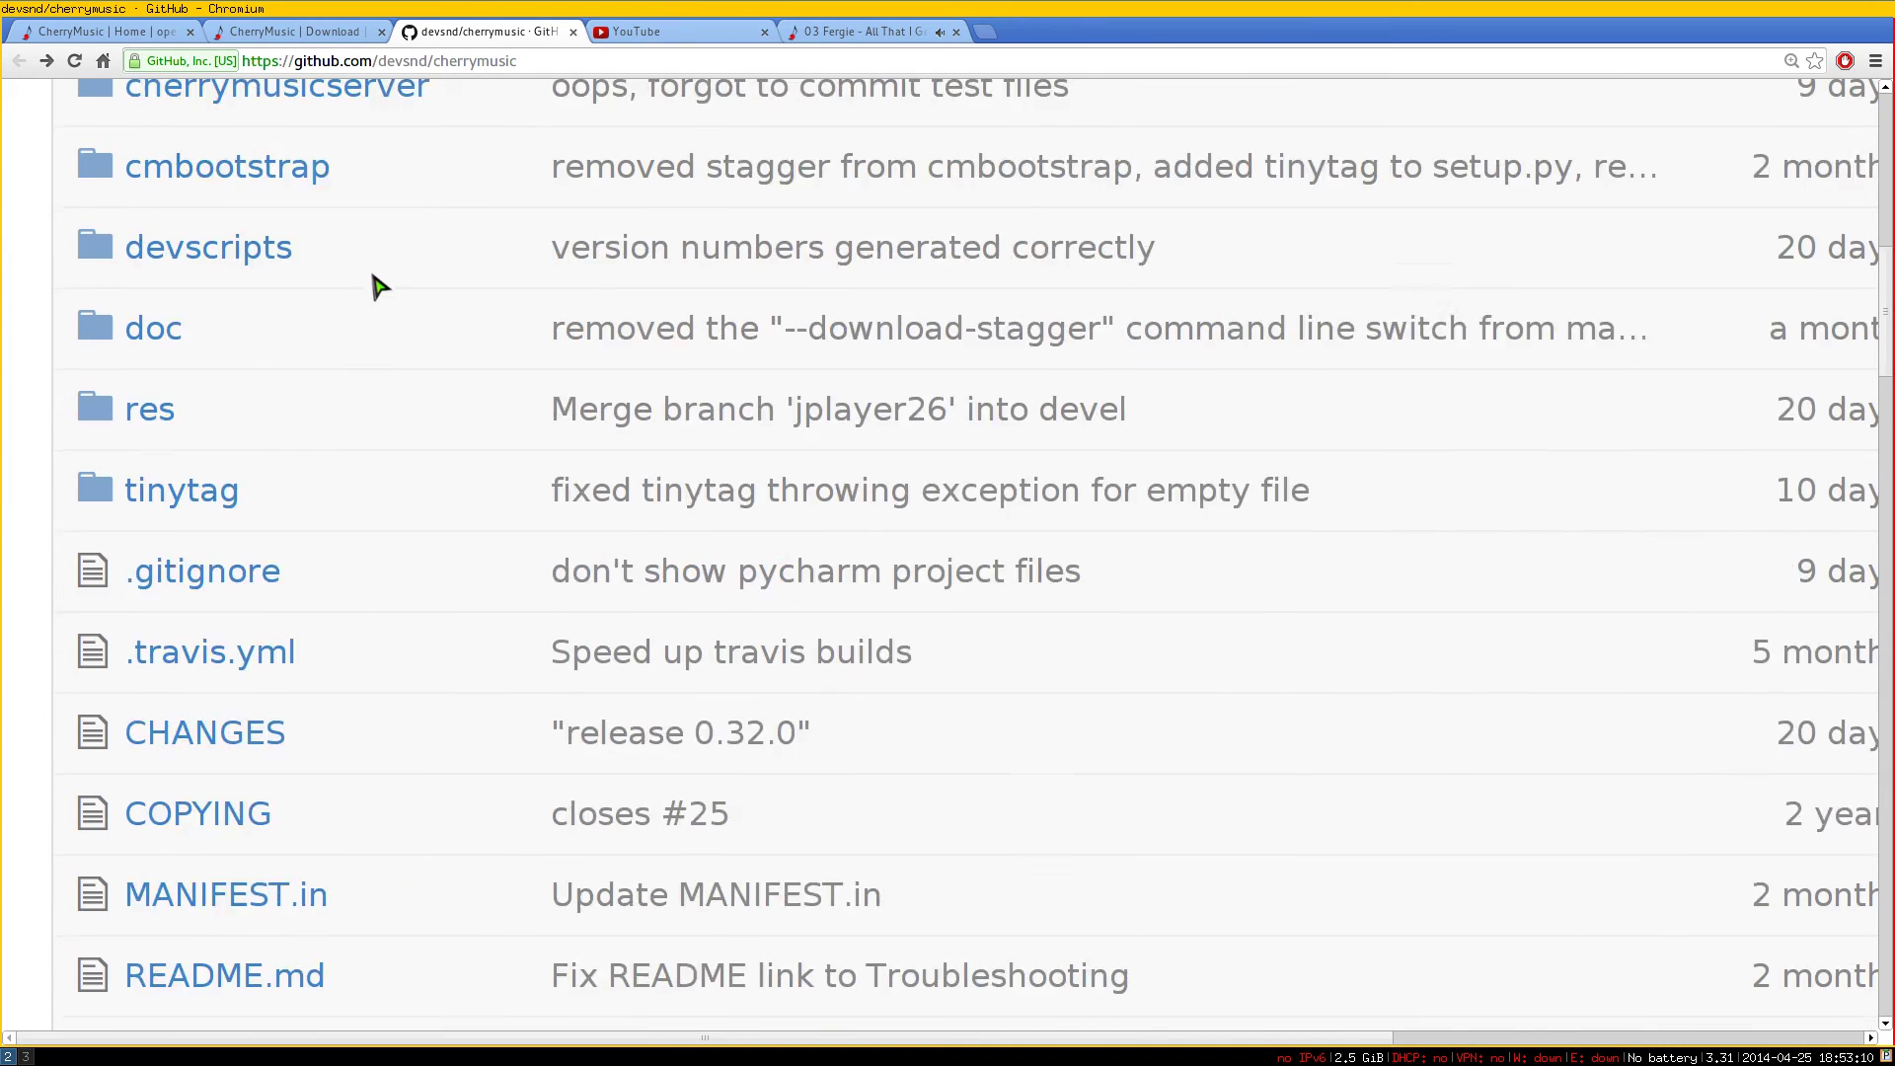
{"action": "scroll", "coordinate": [378, 286], "scroll_direction": "up", "scroll_amount": 2}
{"action": "left_click_drag", "start_coordinate": [1885, 281], "coordinate": [1816, 758]}
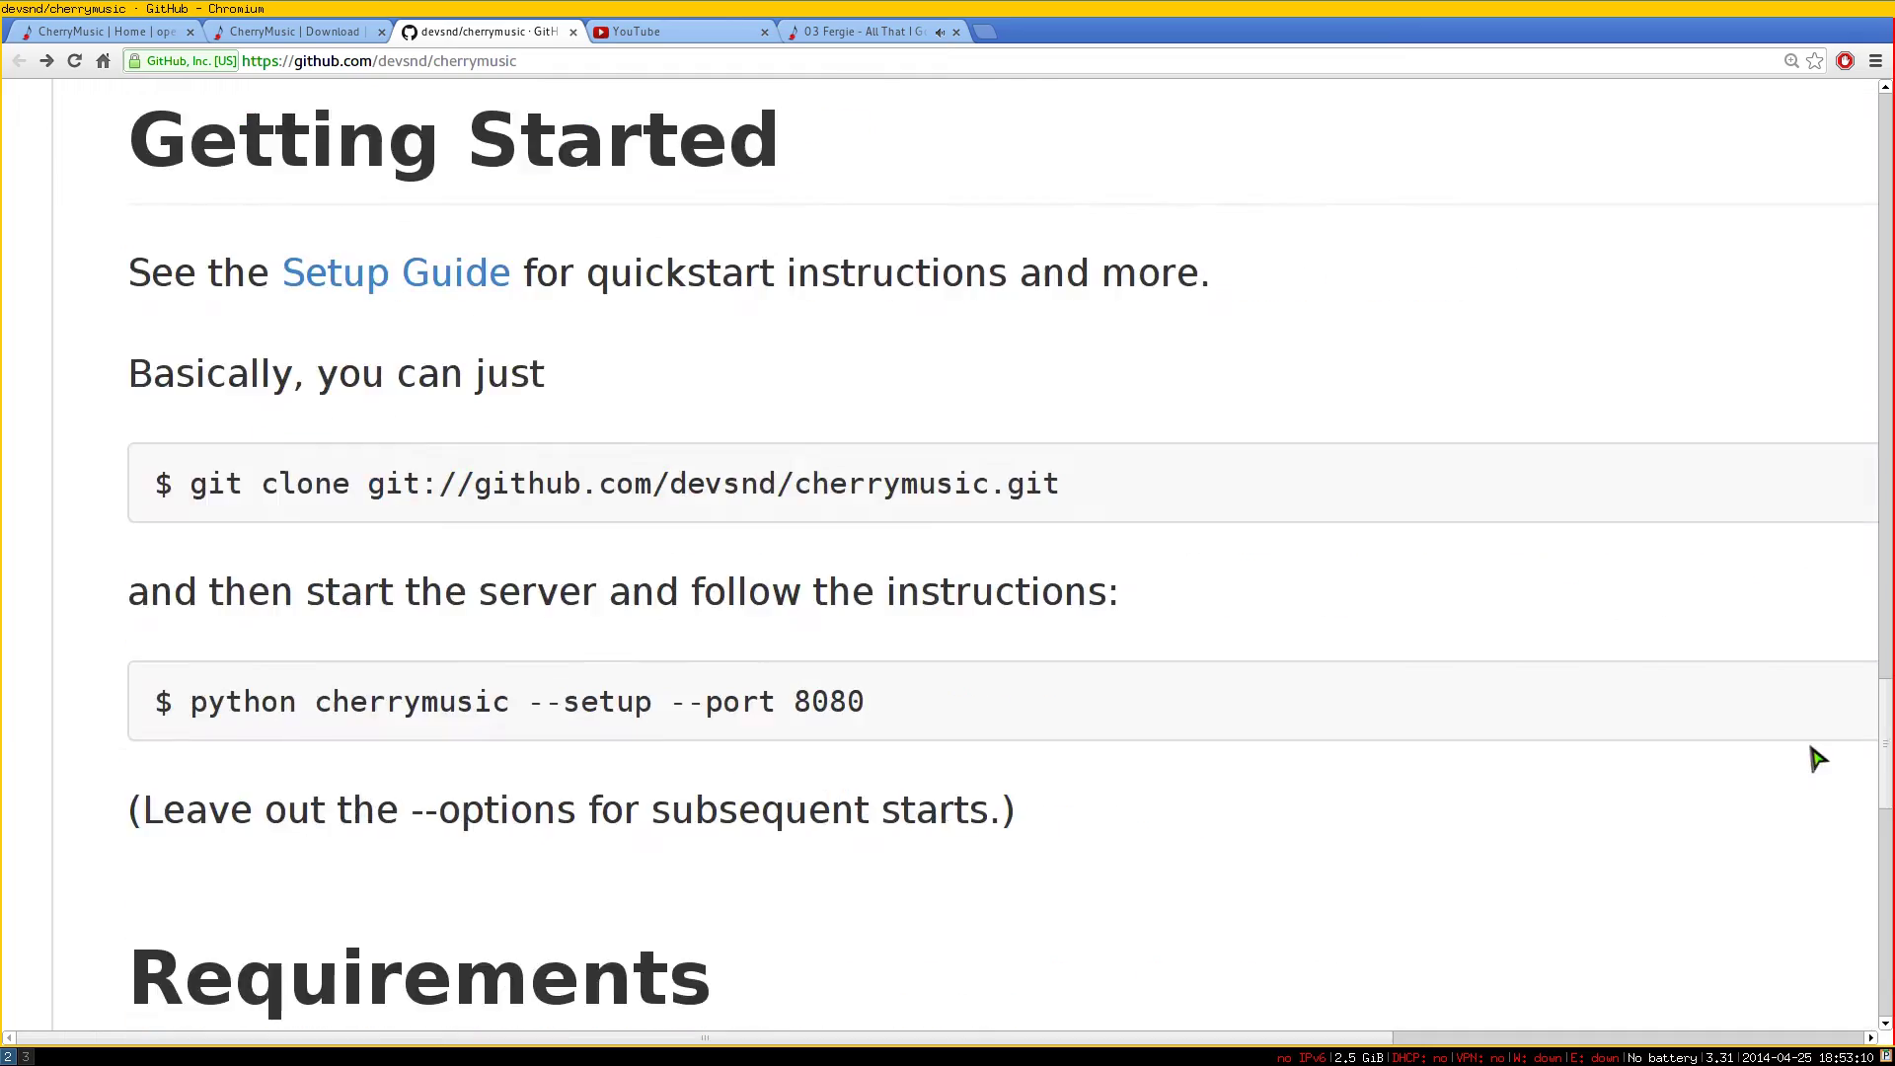
{"action": "scroll", "coordinate": [1815, 757], "scroll_direction": "down", "scroll_amount": 5}
{"action": "scroll", "coordinate": [1802, 804], "scroll_direction": "up", "scroll_amount": 3}
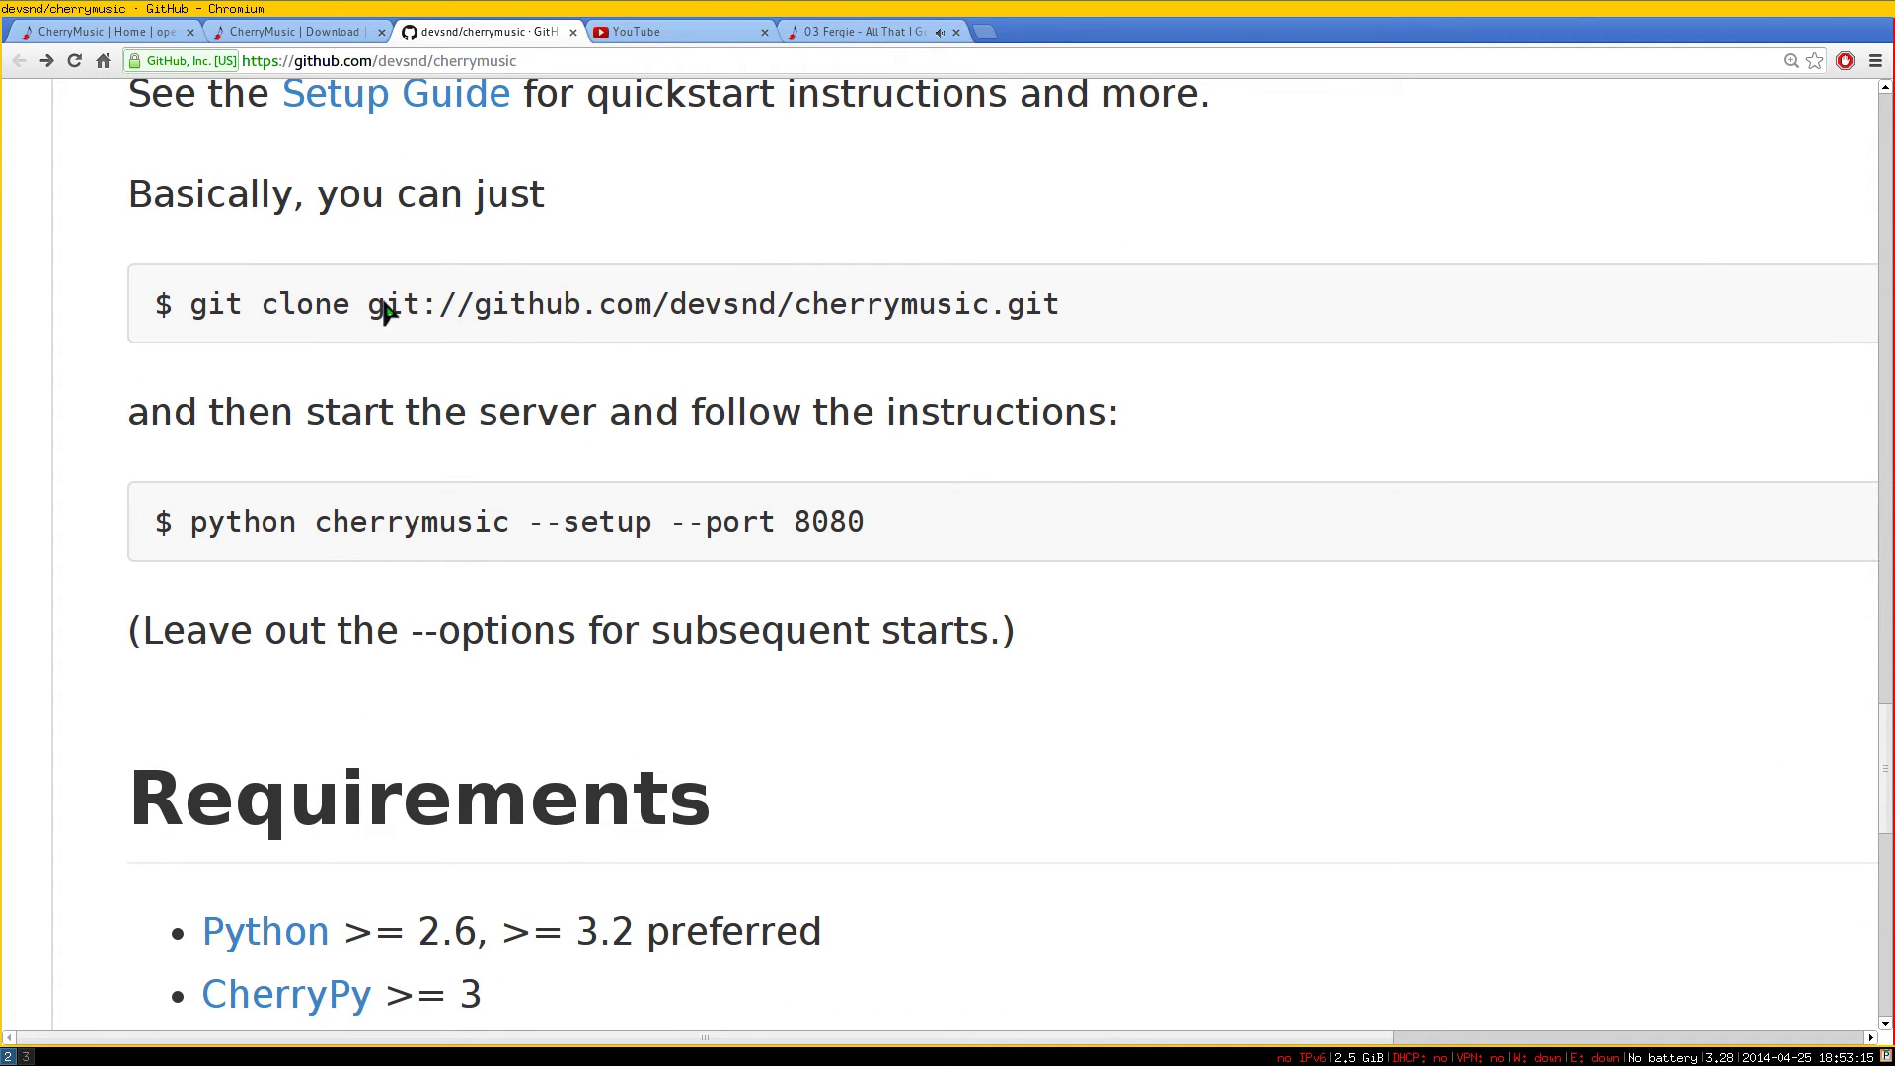
{"action": "left_click_drag", "start_coordinate": [358, 308], "coordinate": [994, 305]}
{"action": "left_click", "coordinate": [1041, 350]}
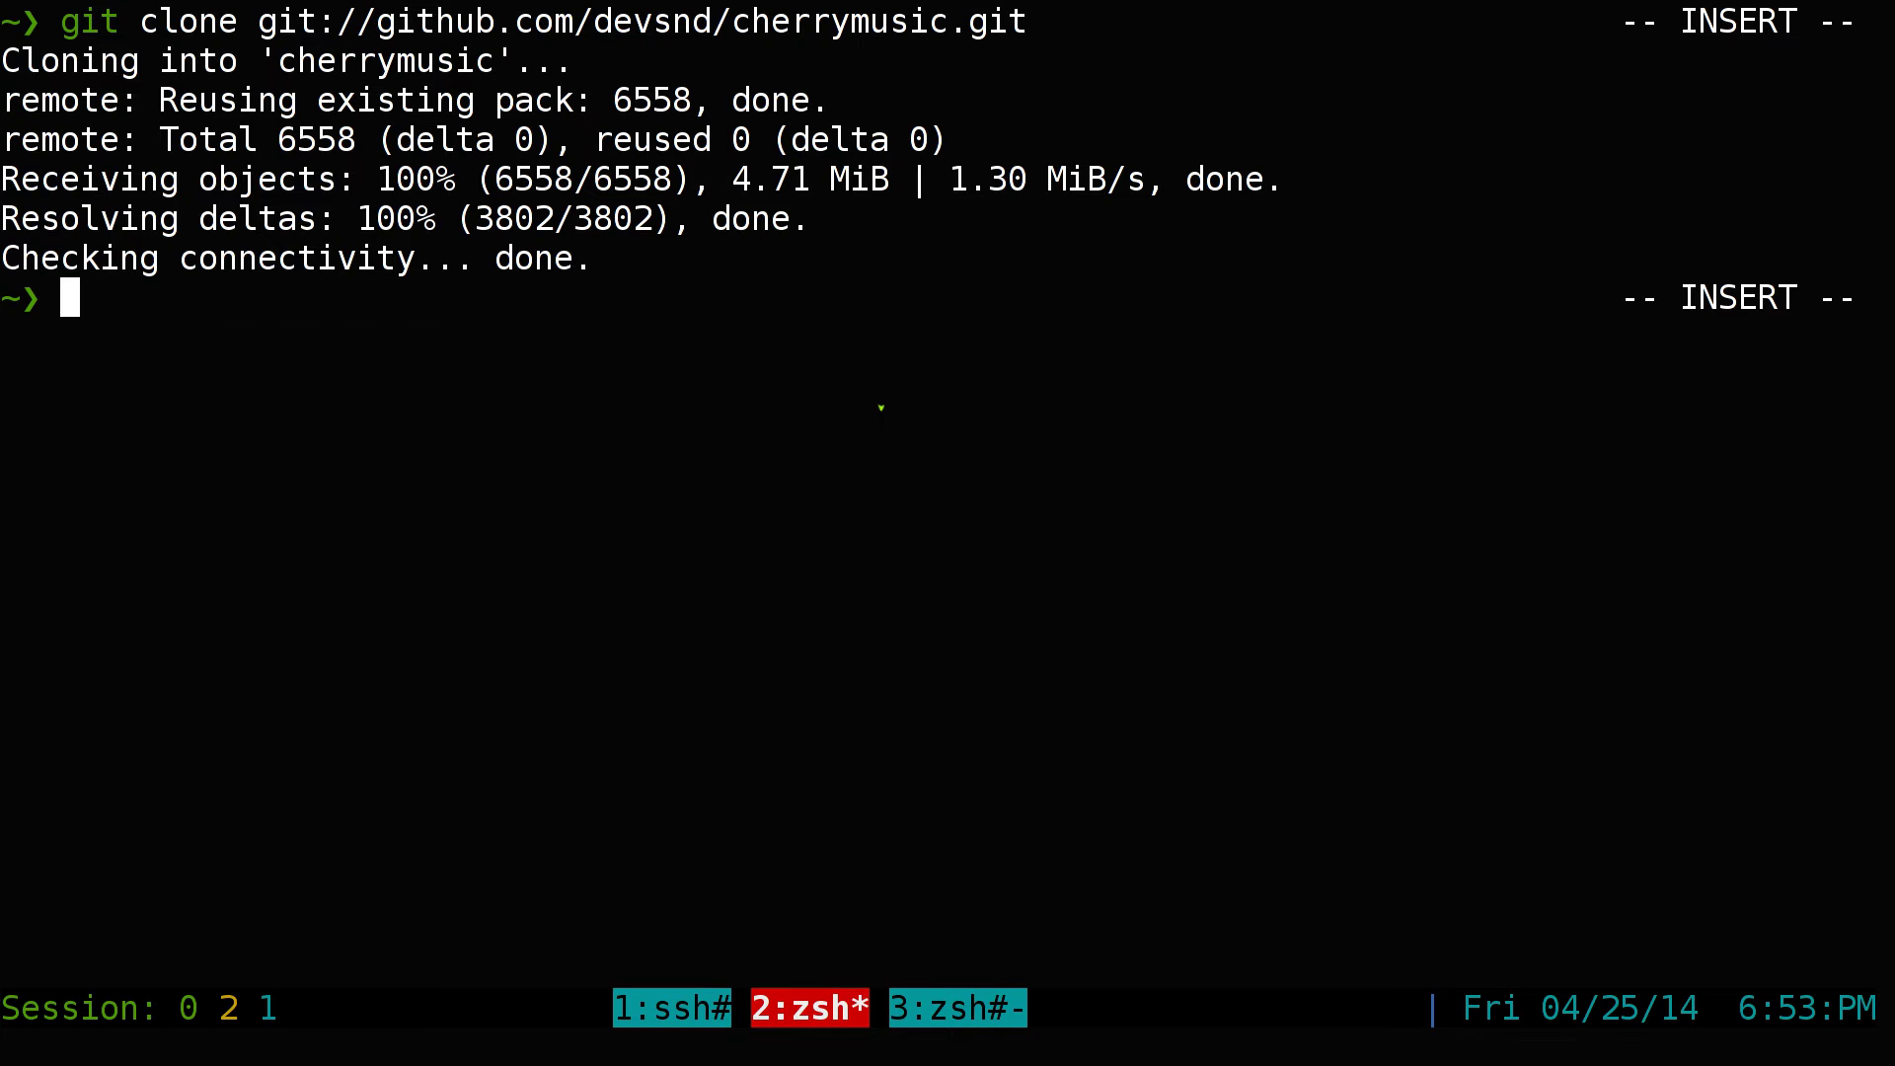
List the home folder, then change into the cherrymusic folder and list its contents
{"action": "key", "text": "ctrl+l"}
{"action": "type", "text": "ls"}
{"action": "key", "text": "Return"}
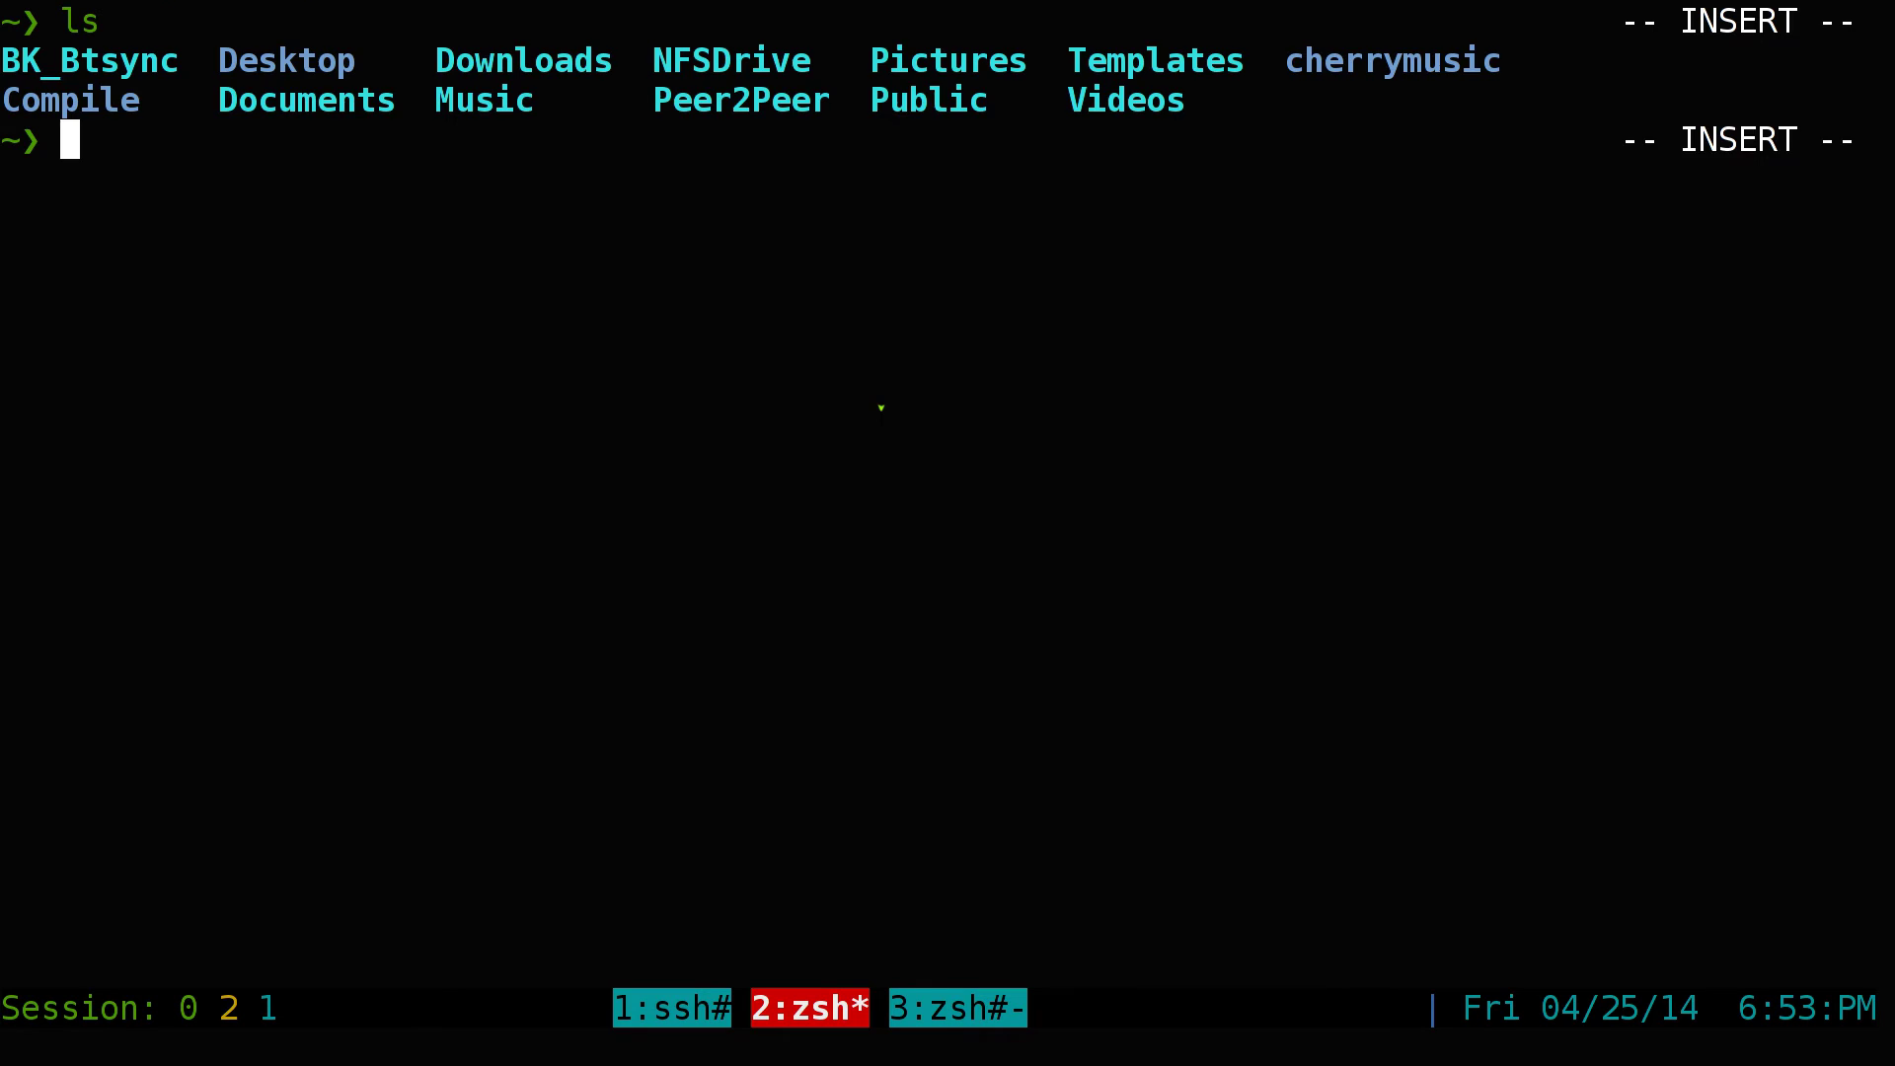
{"action": "type", "text": "lst"}
{"action": "key", "text": "Return"}
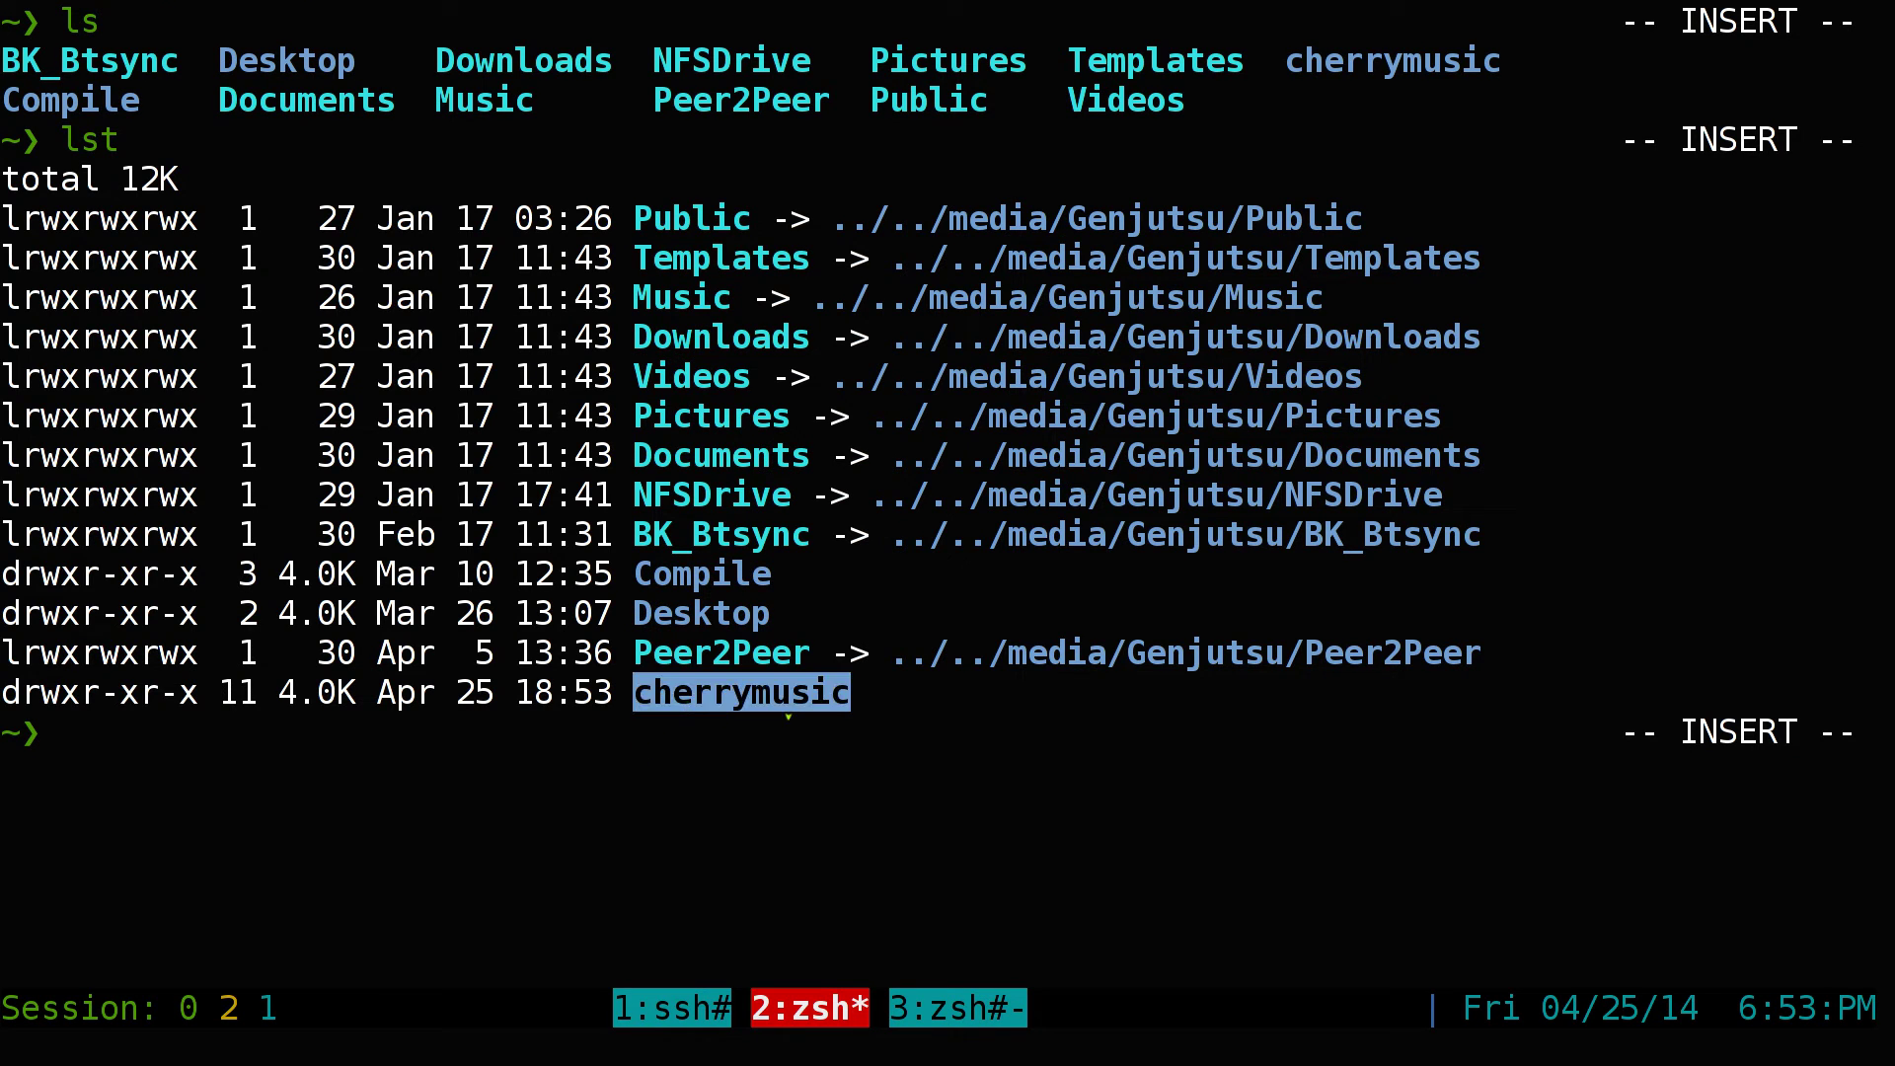
{"action": "type", "text": "cd che"}
{"action": "key", "text": "Tab"}
{"action": "key", "text": "Return"}
{"action": "key", "text": "ctrl+l"}
{"action": "type", "text": "ls"}
{"action": "key", "text": "Return"}
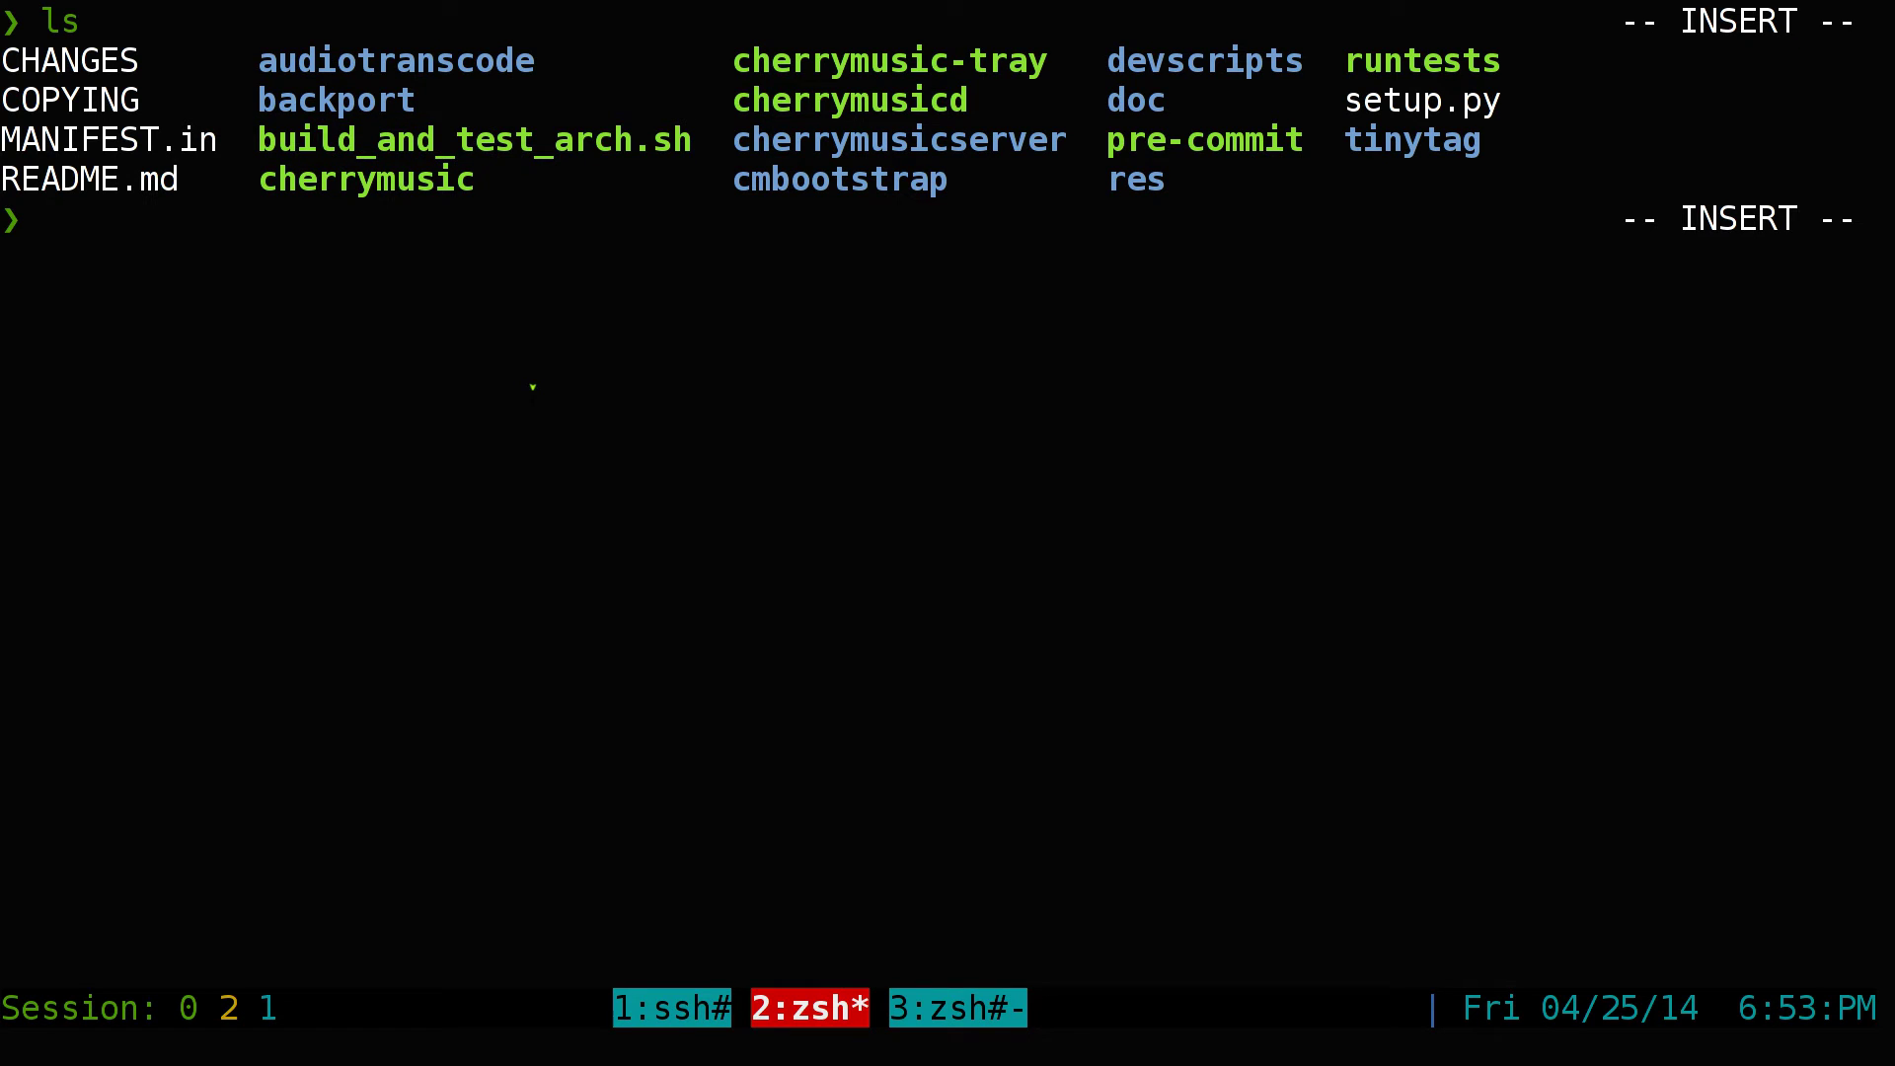
Copy 'python cherrymusic --setup --port' from the README and run it with port 8442
{"action": "key", "text": "super+2"}
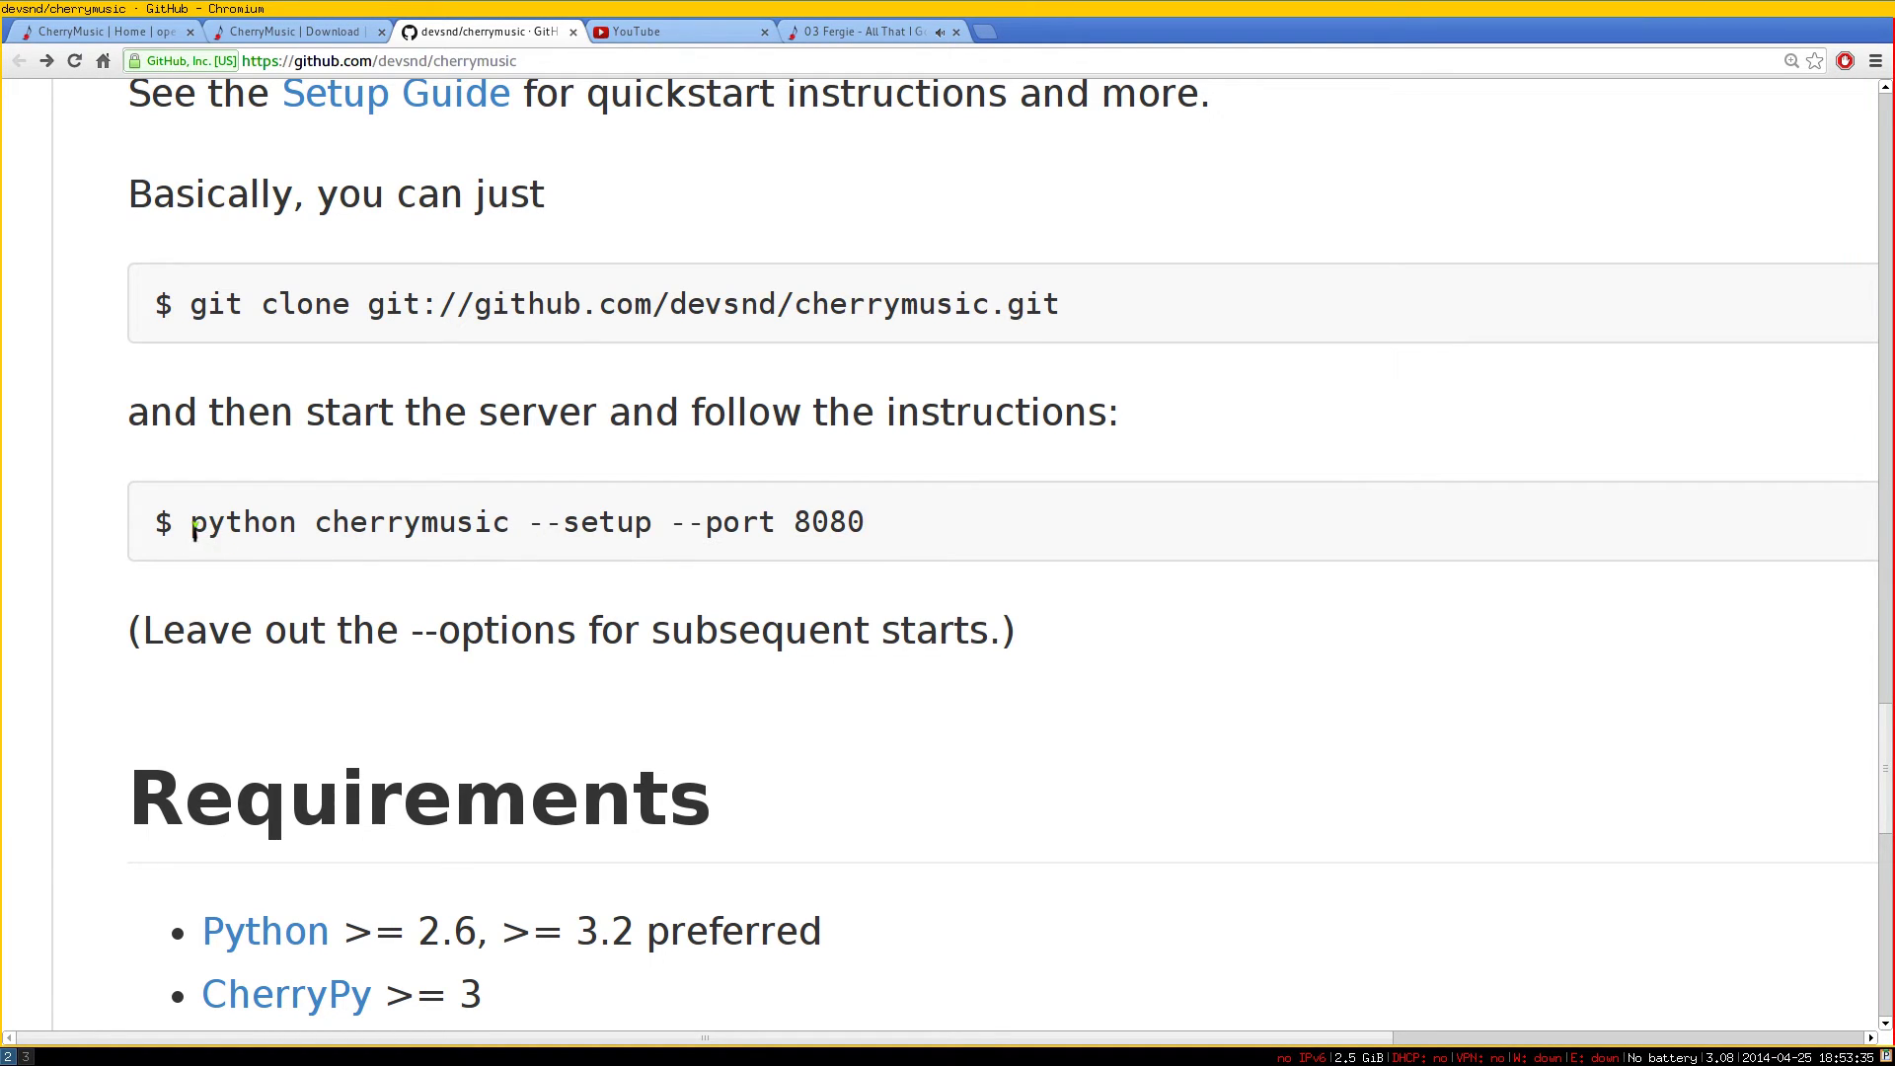
{"action": "left_click_drag", "start_coordinate": [193, 526], "coordinate": [781, 538]}
{"action": "right_click", "coordinate": [760, 538]}
{"action": "left_click", "coordinate": [780, 549]}
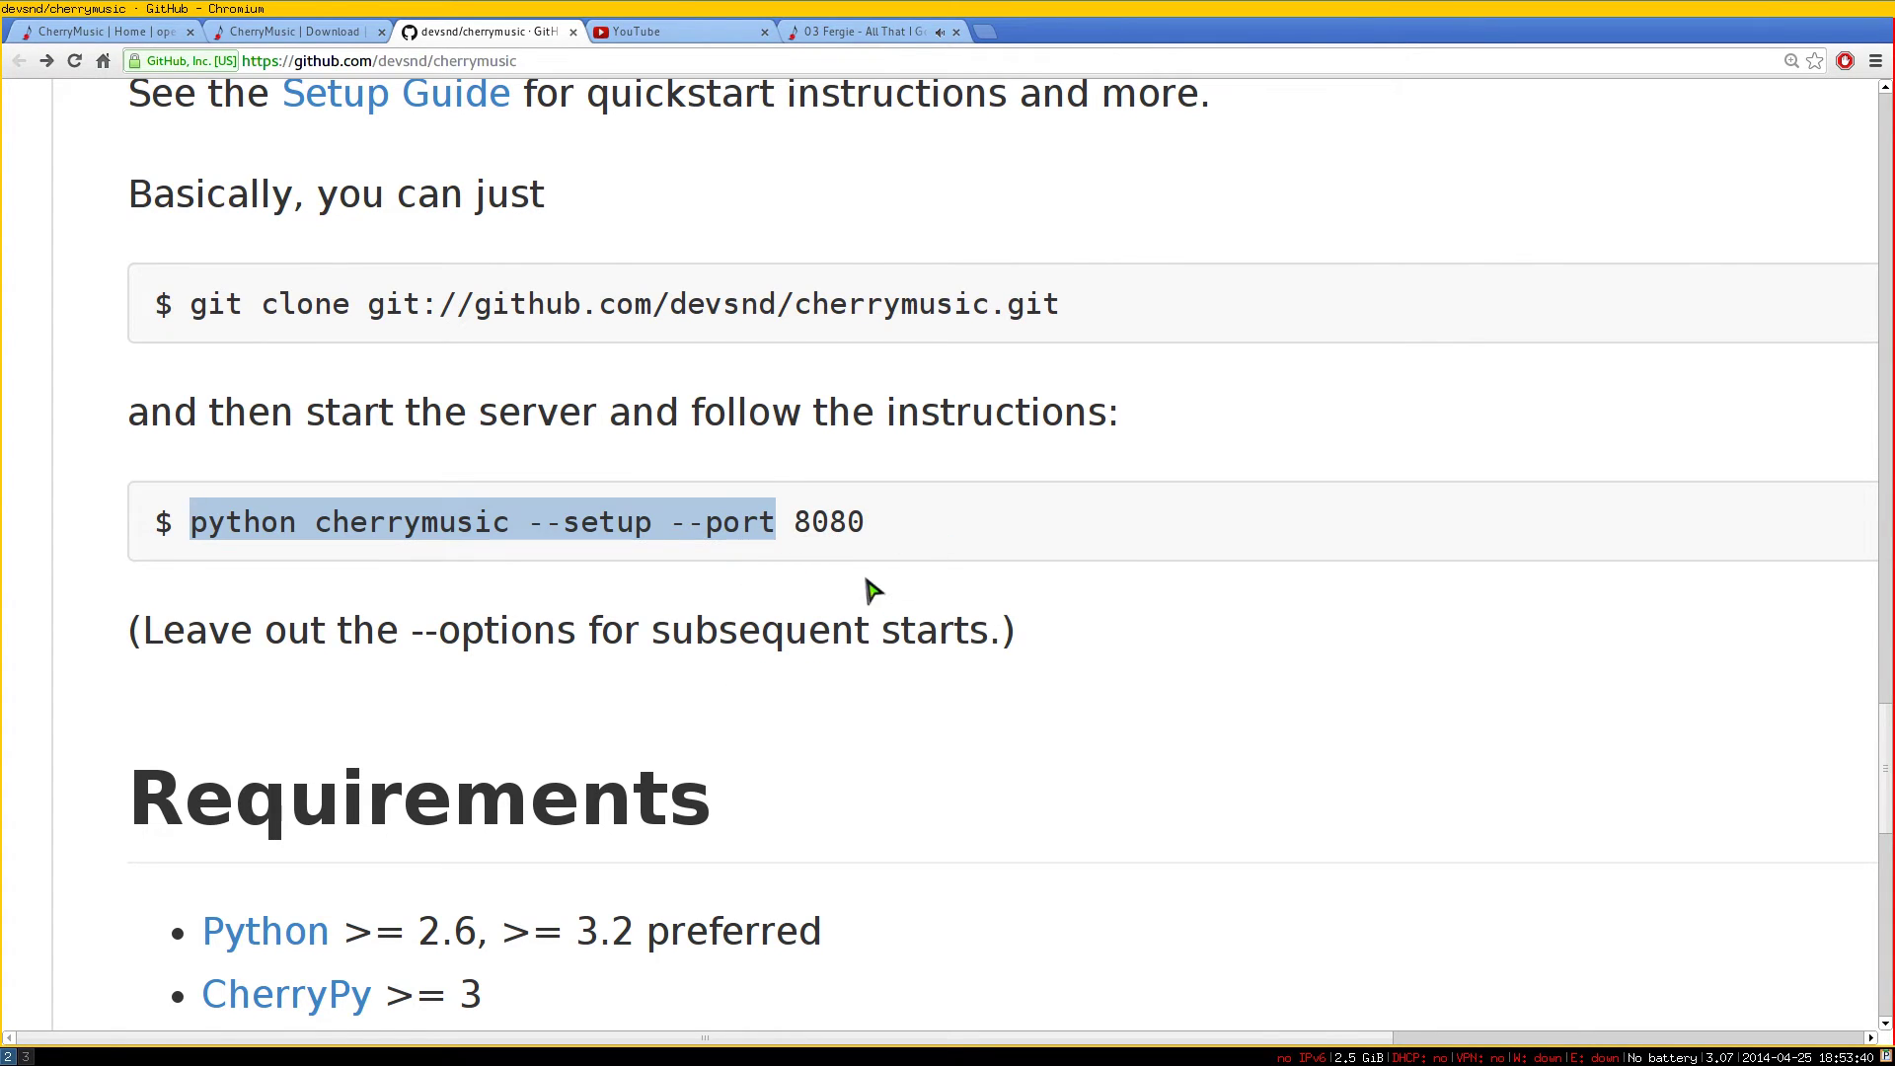
{"action": "key", "text": "super+1"}
{"action": "key", "text": "ctrl+shift+v"}
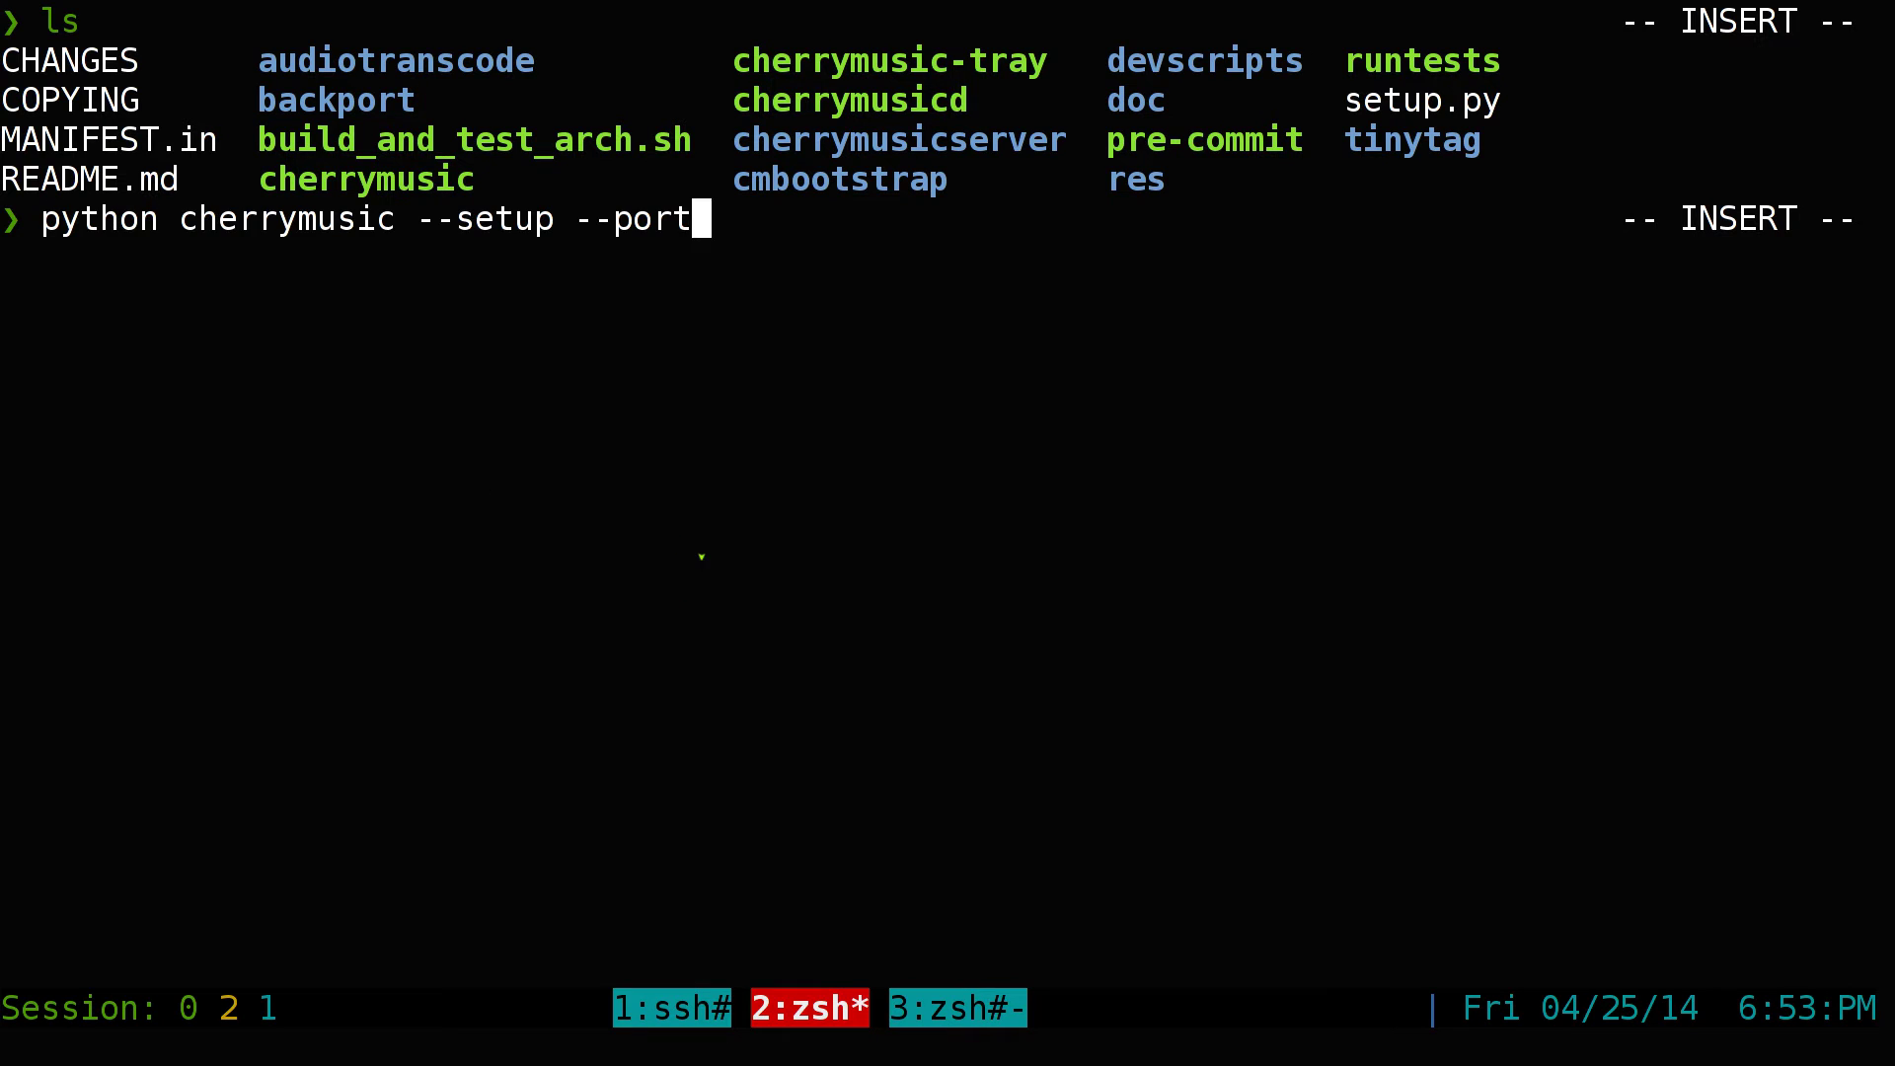
{"action": "type", "text": "8442"}
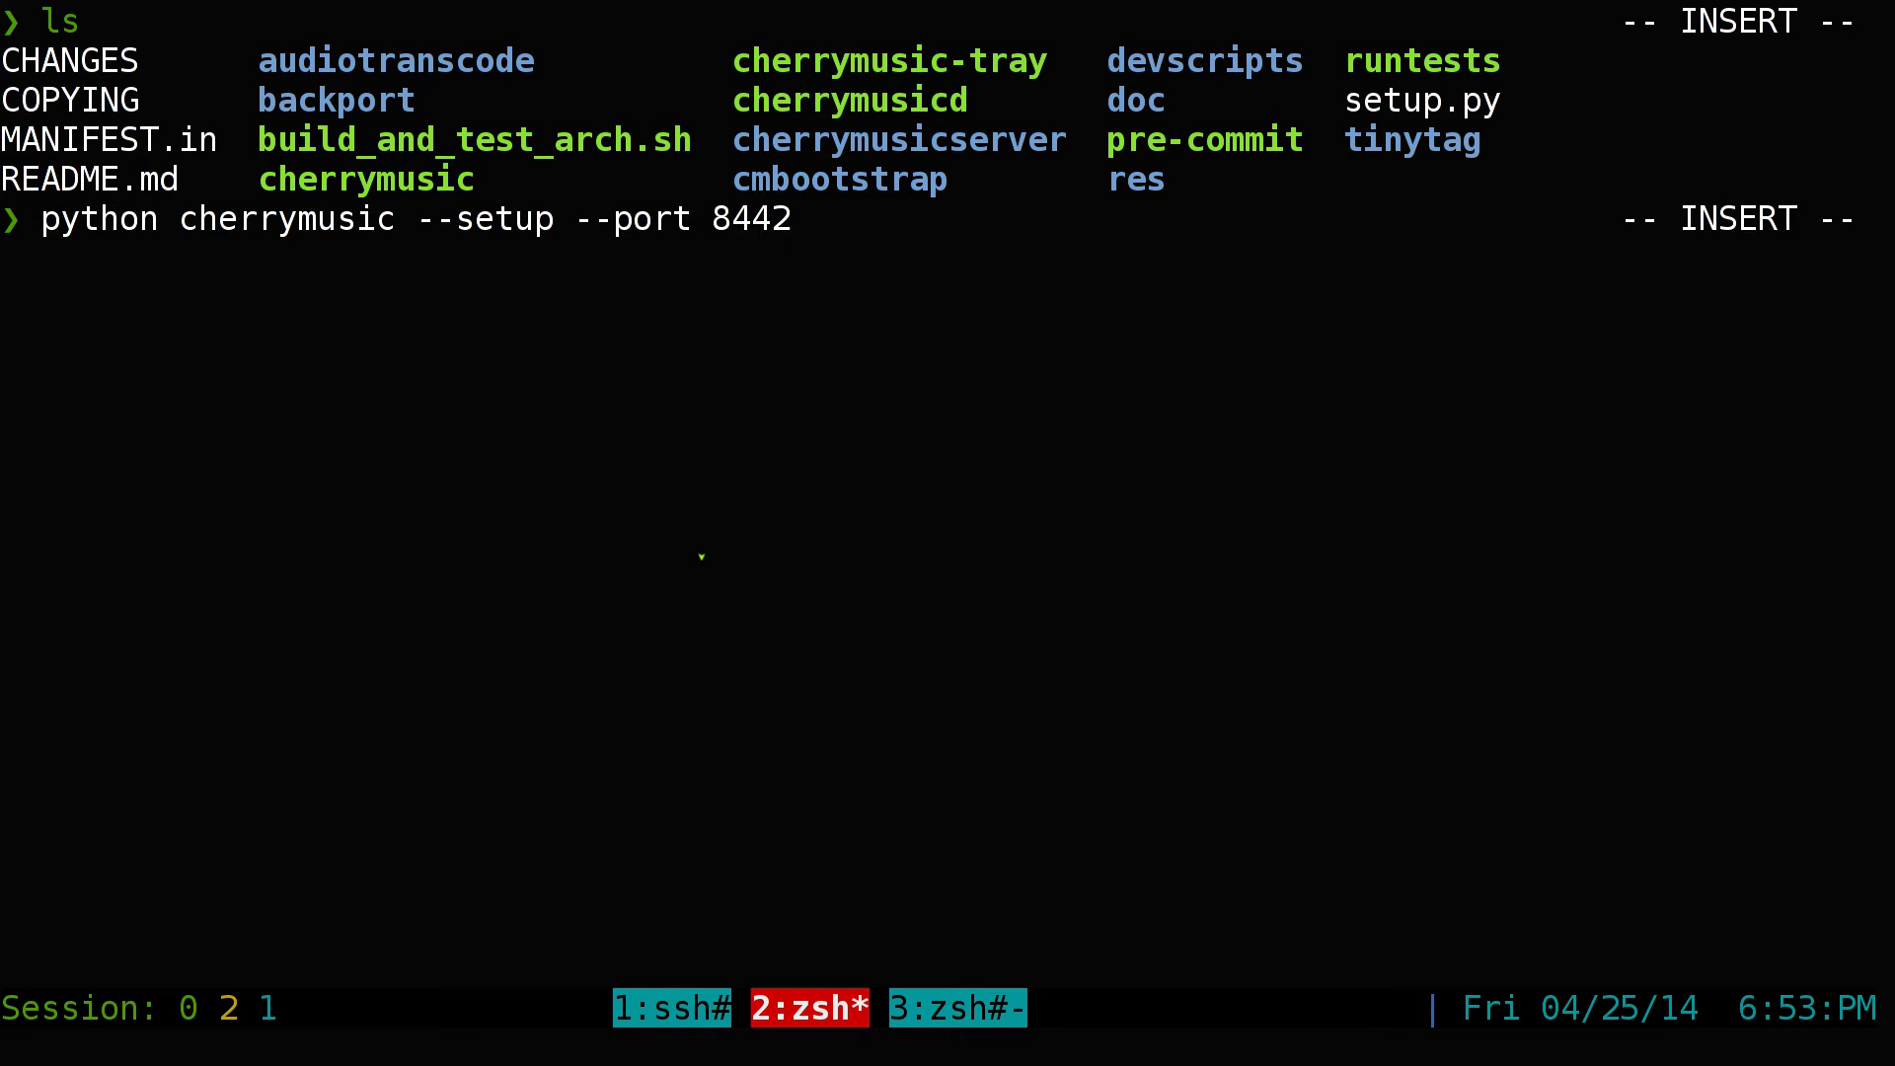
{"action": "key", "text": "Return"}
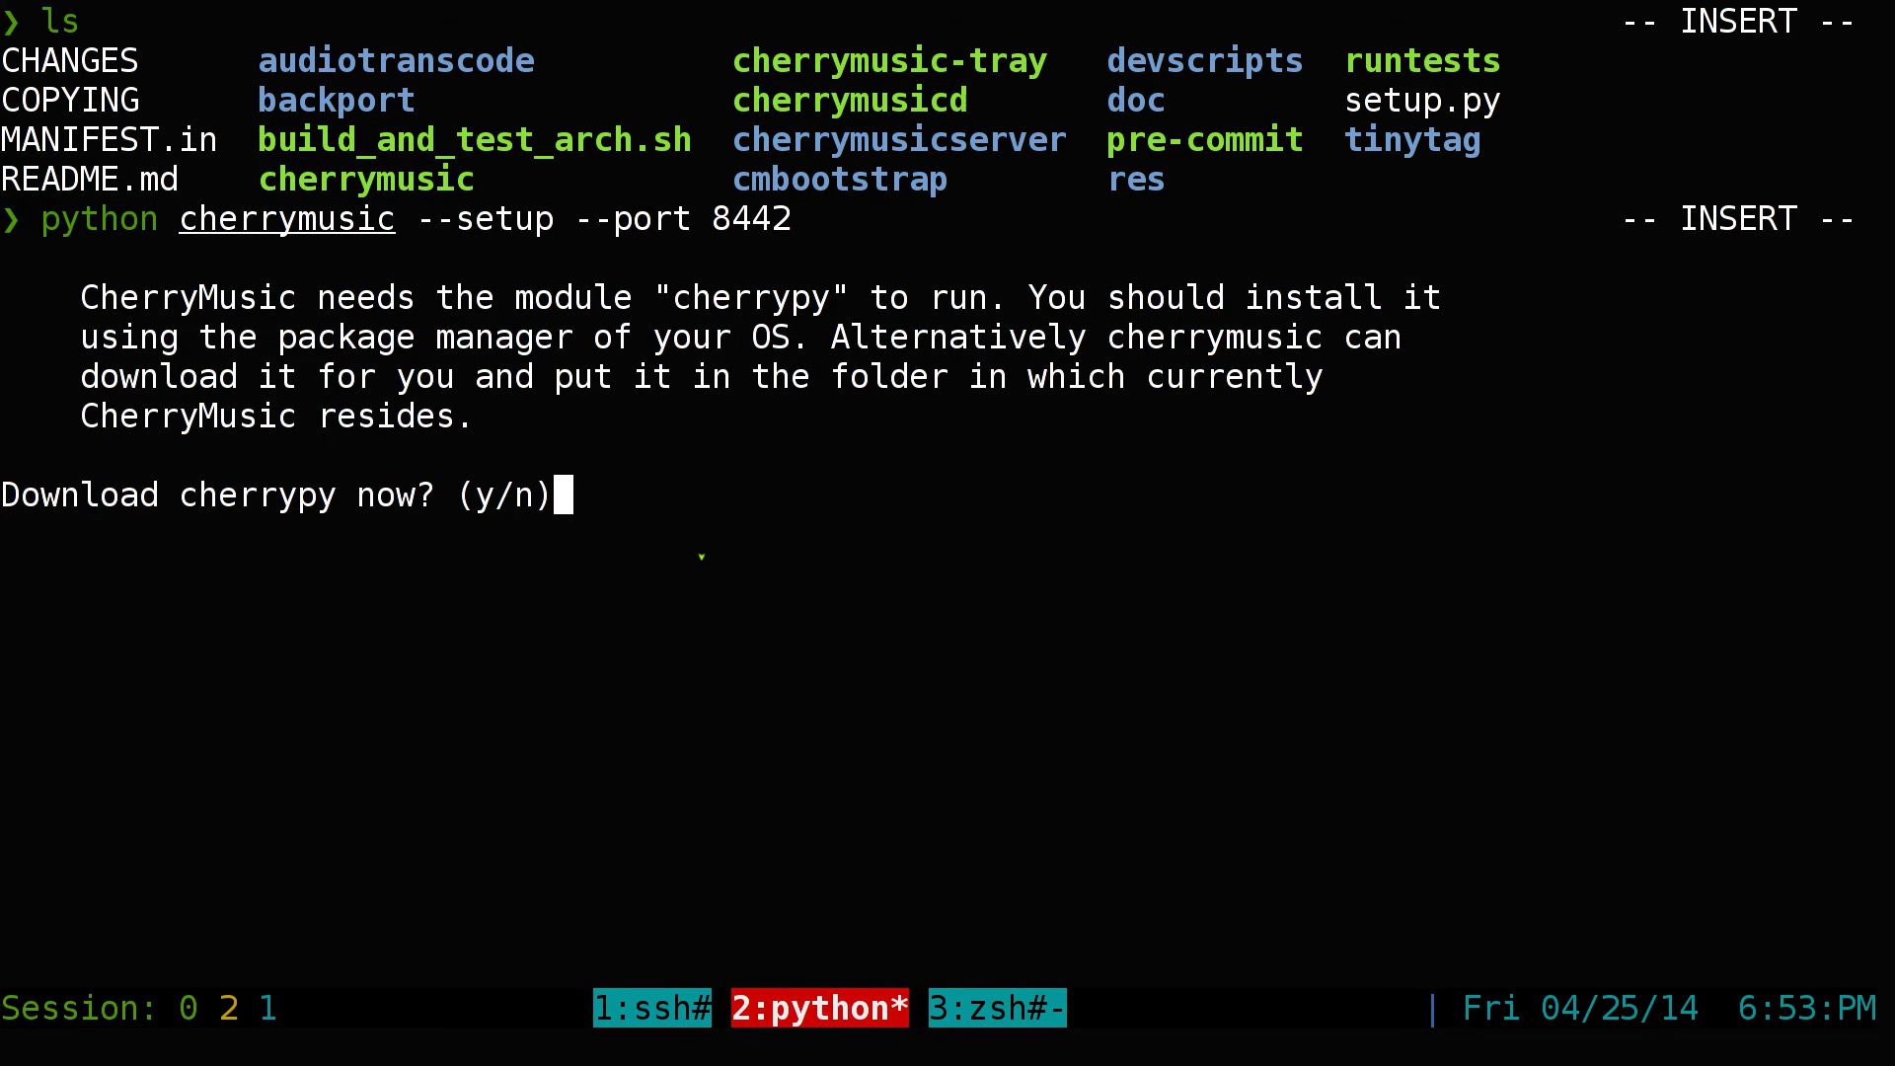
Abort the cherrypy download question and rerun the port 8442 setup with python2.7
{"action": "key", "text": "ctrl+c"}
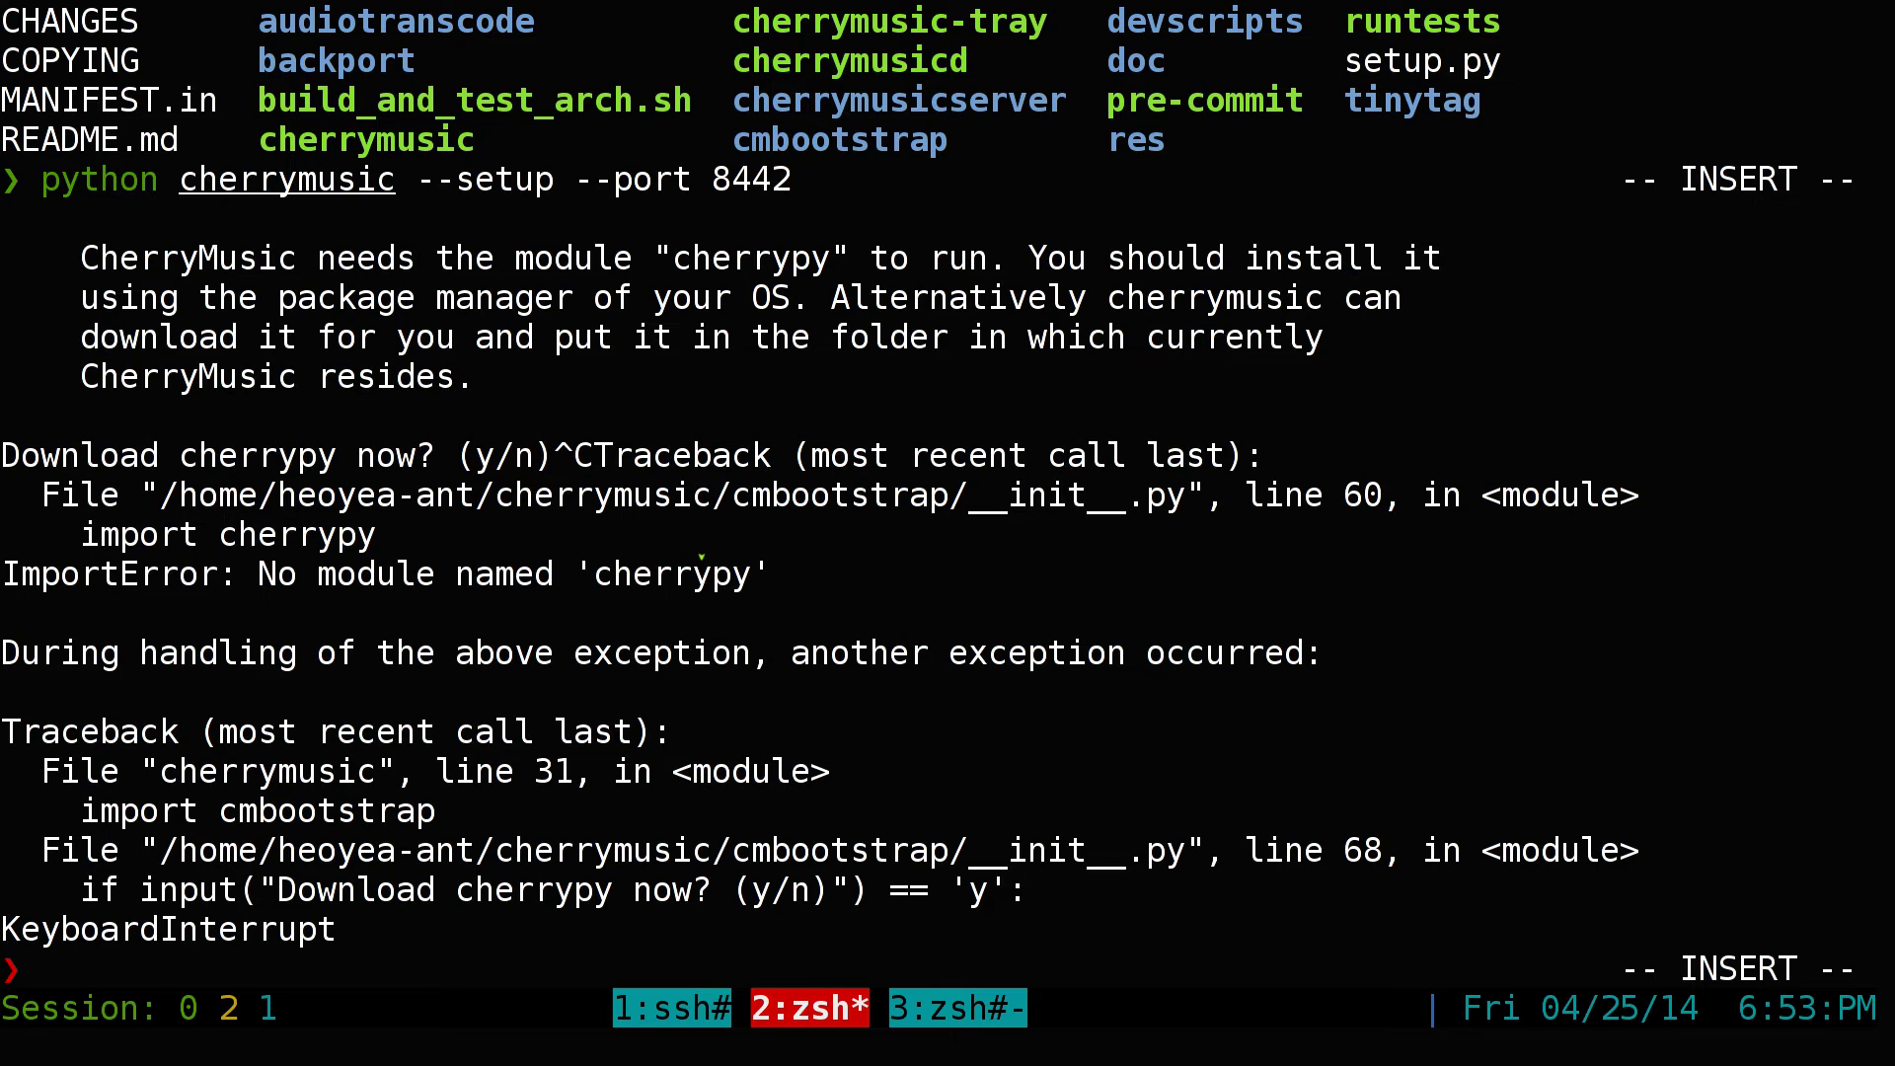
{"action": "key", "text": "ctrl+l"}
{"action": "key", "text": "Up"}
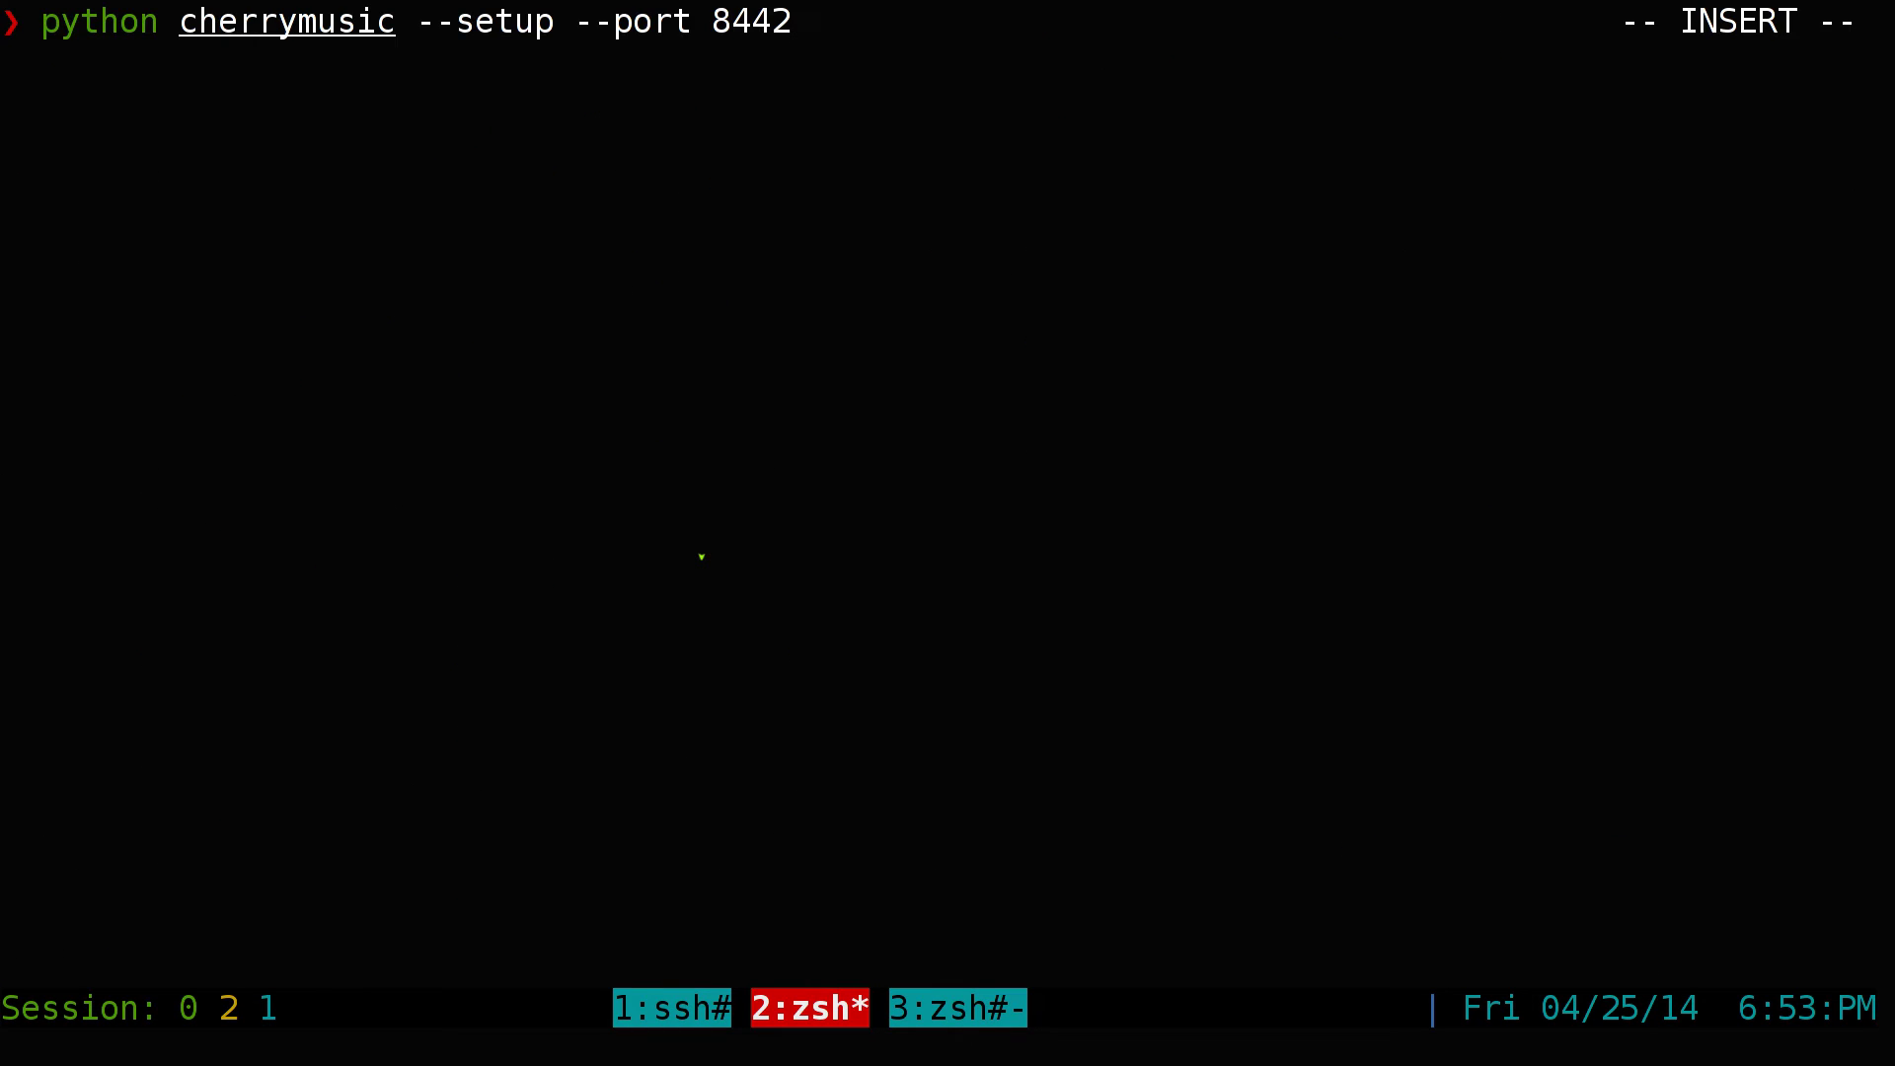
{"action": "key", "text": "ctrl+c"}
{"action": "key", "text": "Up"}
{"action": "key", "text": "Escape"}
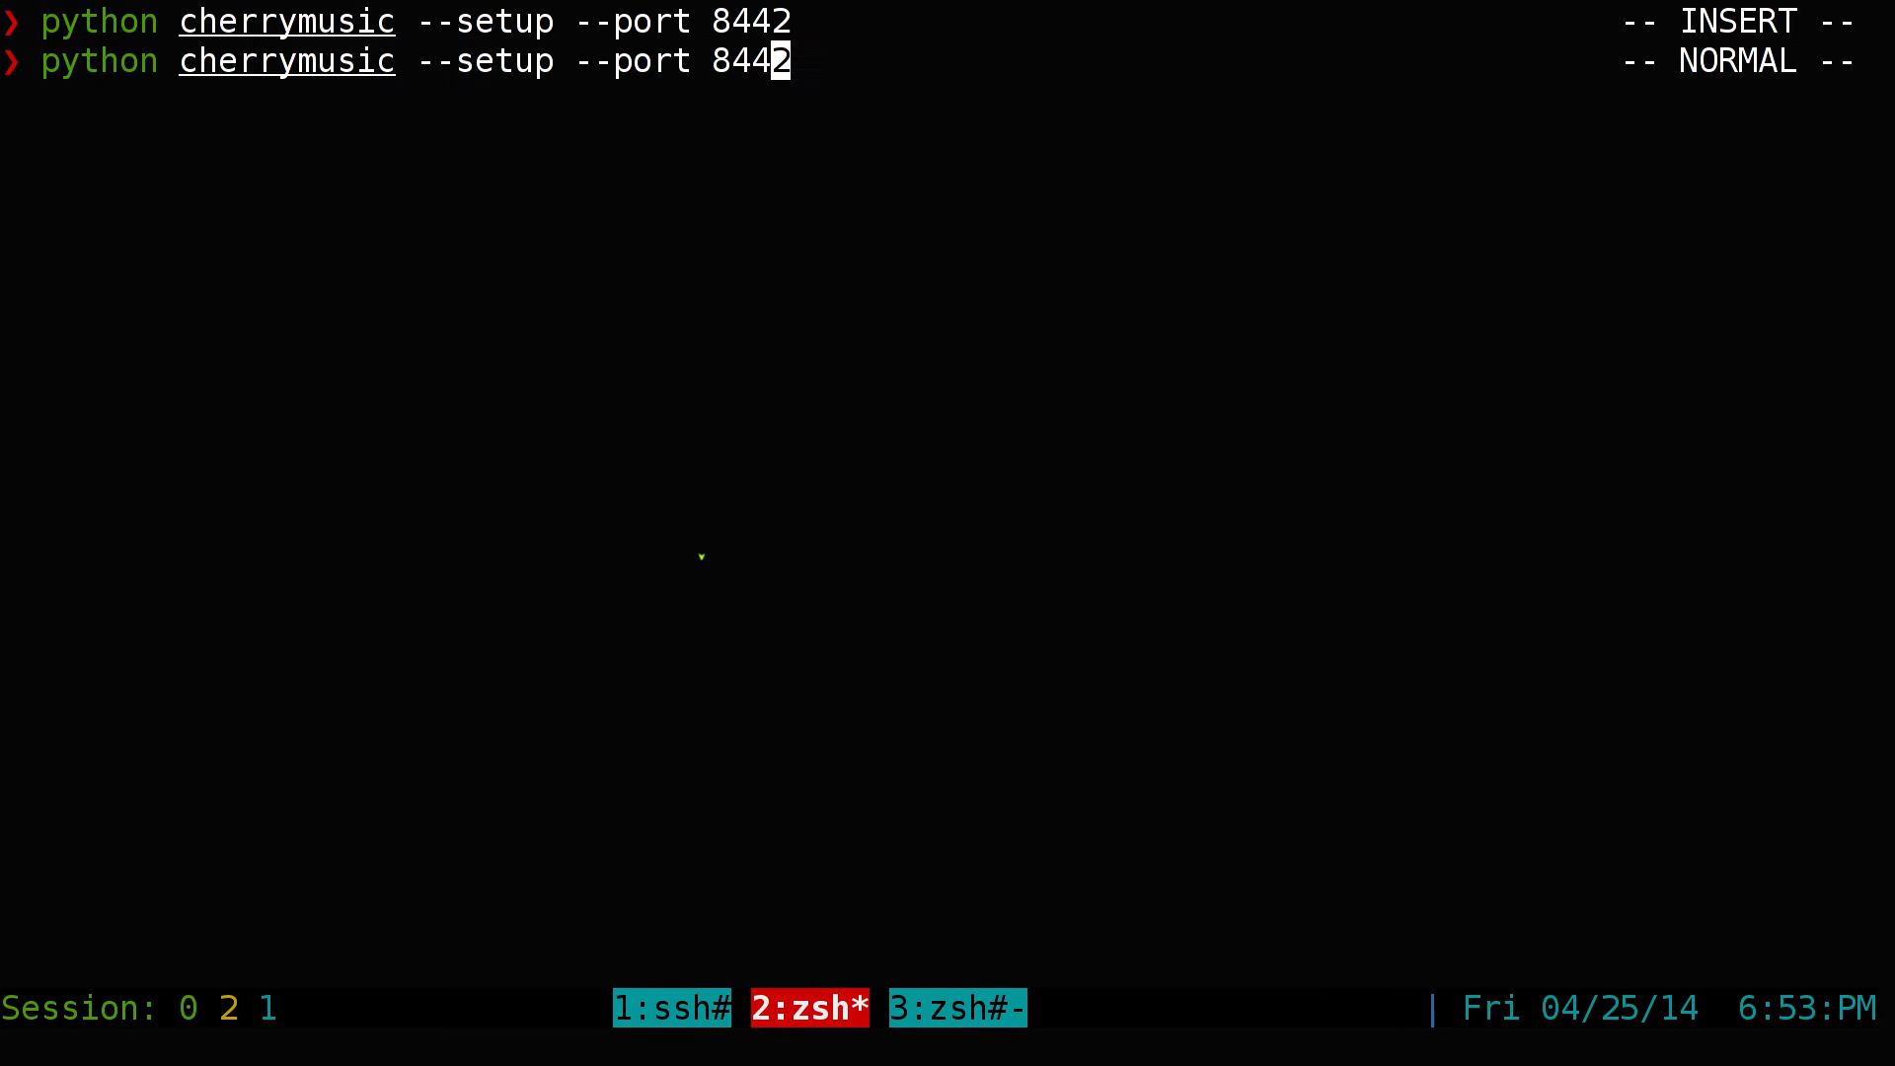
{"action": "type", "text": "whi2"}
{"action": "key", "text": "Tab"}
{"action": "key", "text": "Tab"}
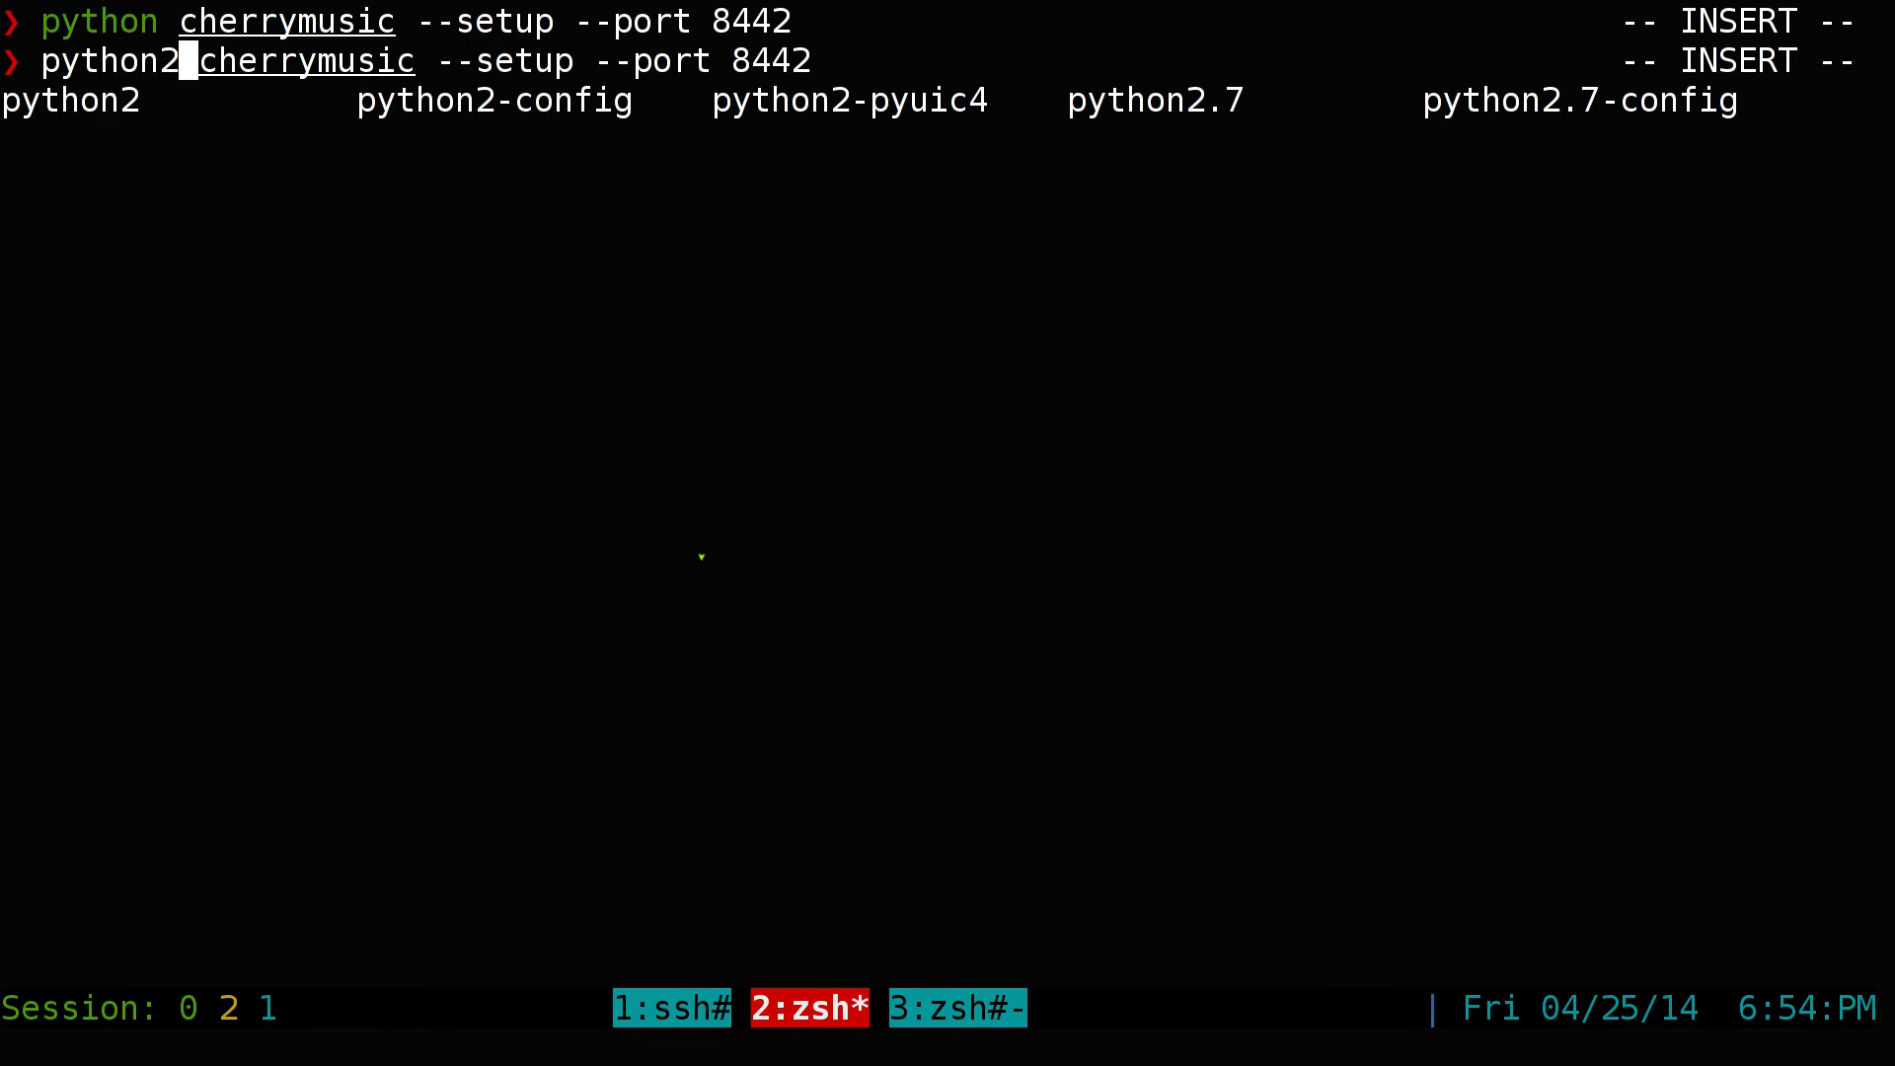
{"action": "key", "text": "Tab"}
{"action": "key", "text": "Tab"}
{"action": "key", "text": "Tab"}
{"action": "key", "text": "Return"}
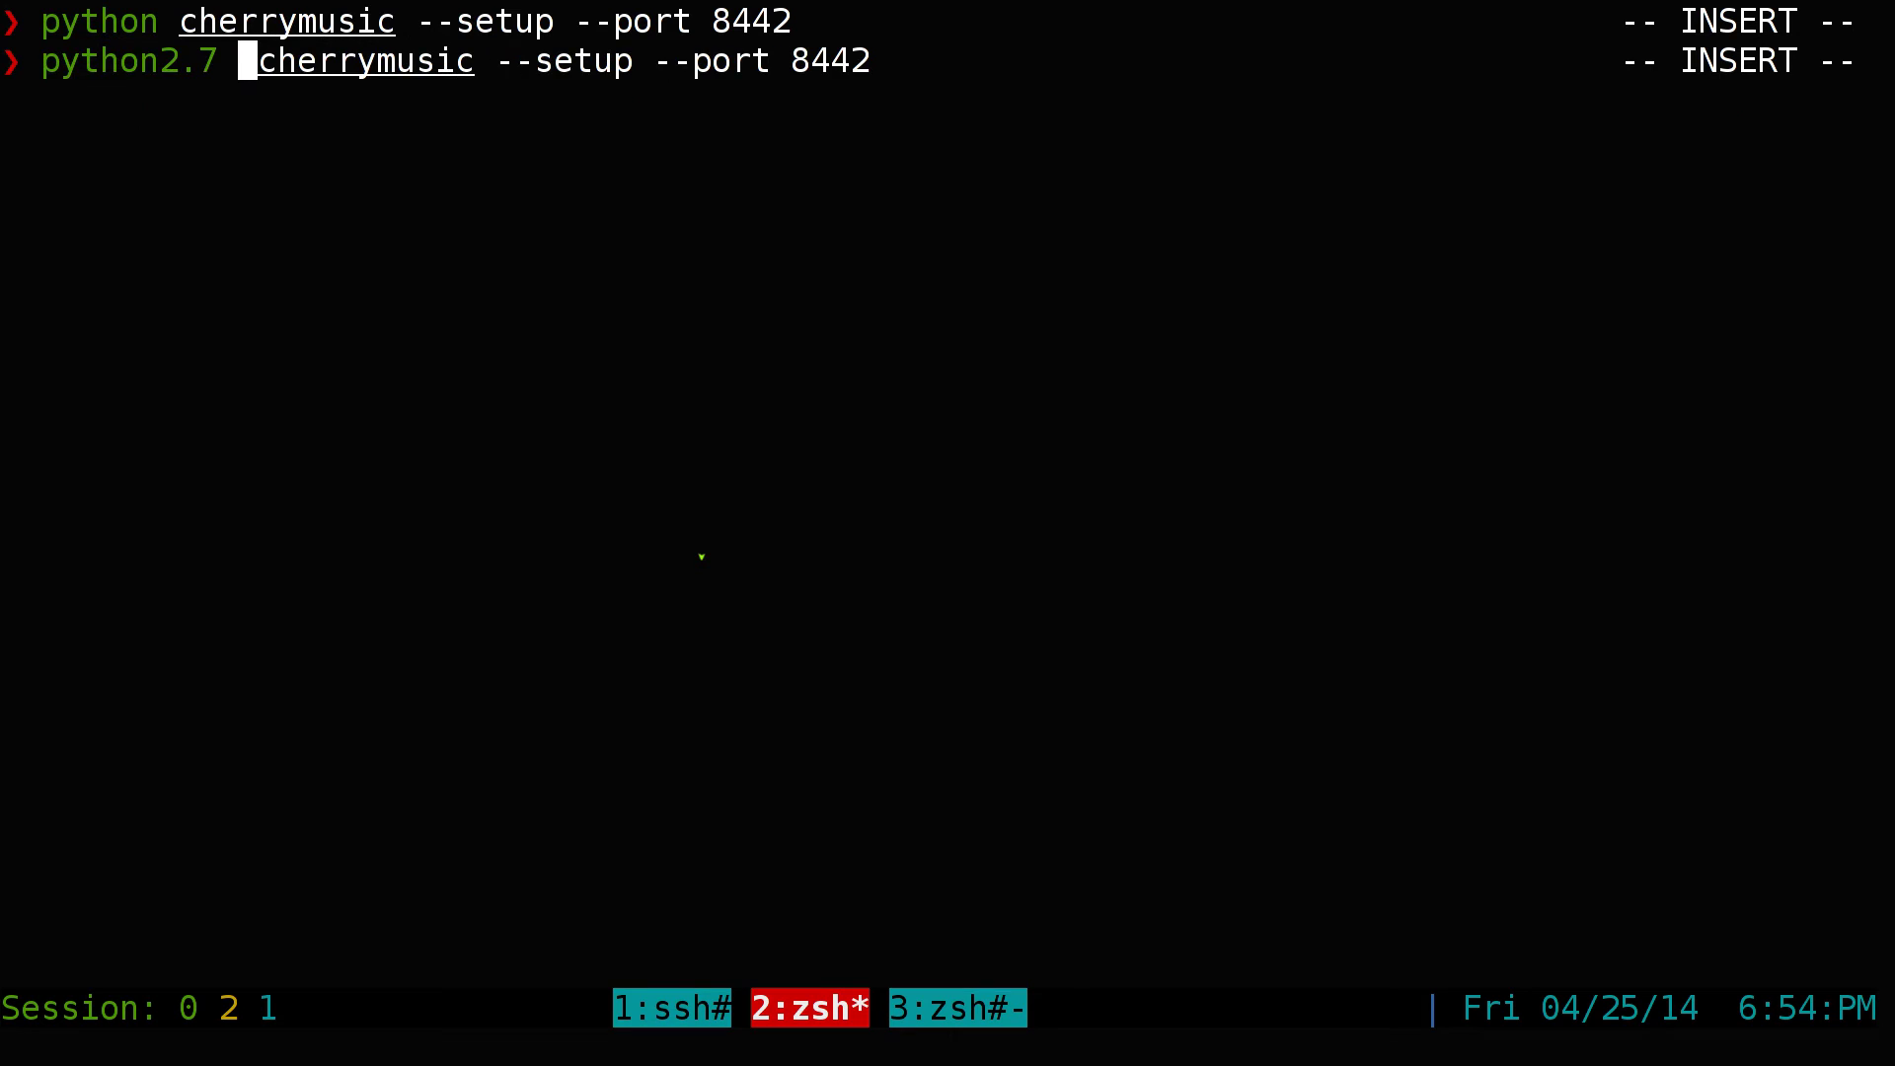
{"action": "key", "text": "Return"}
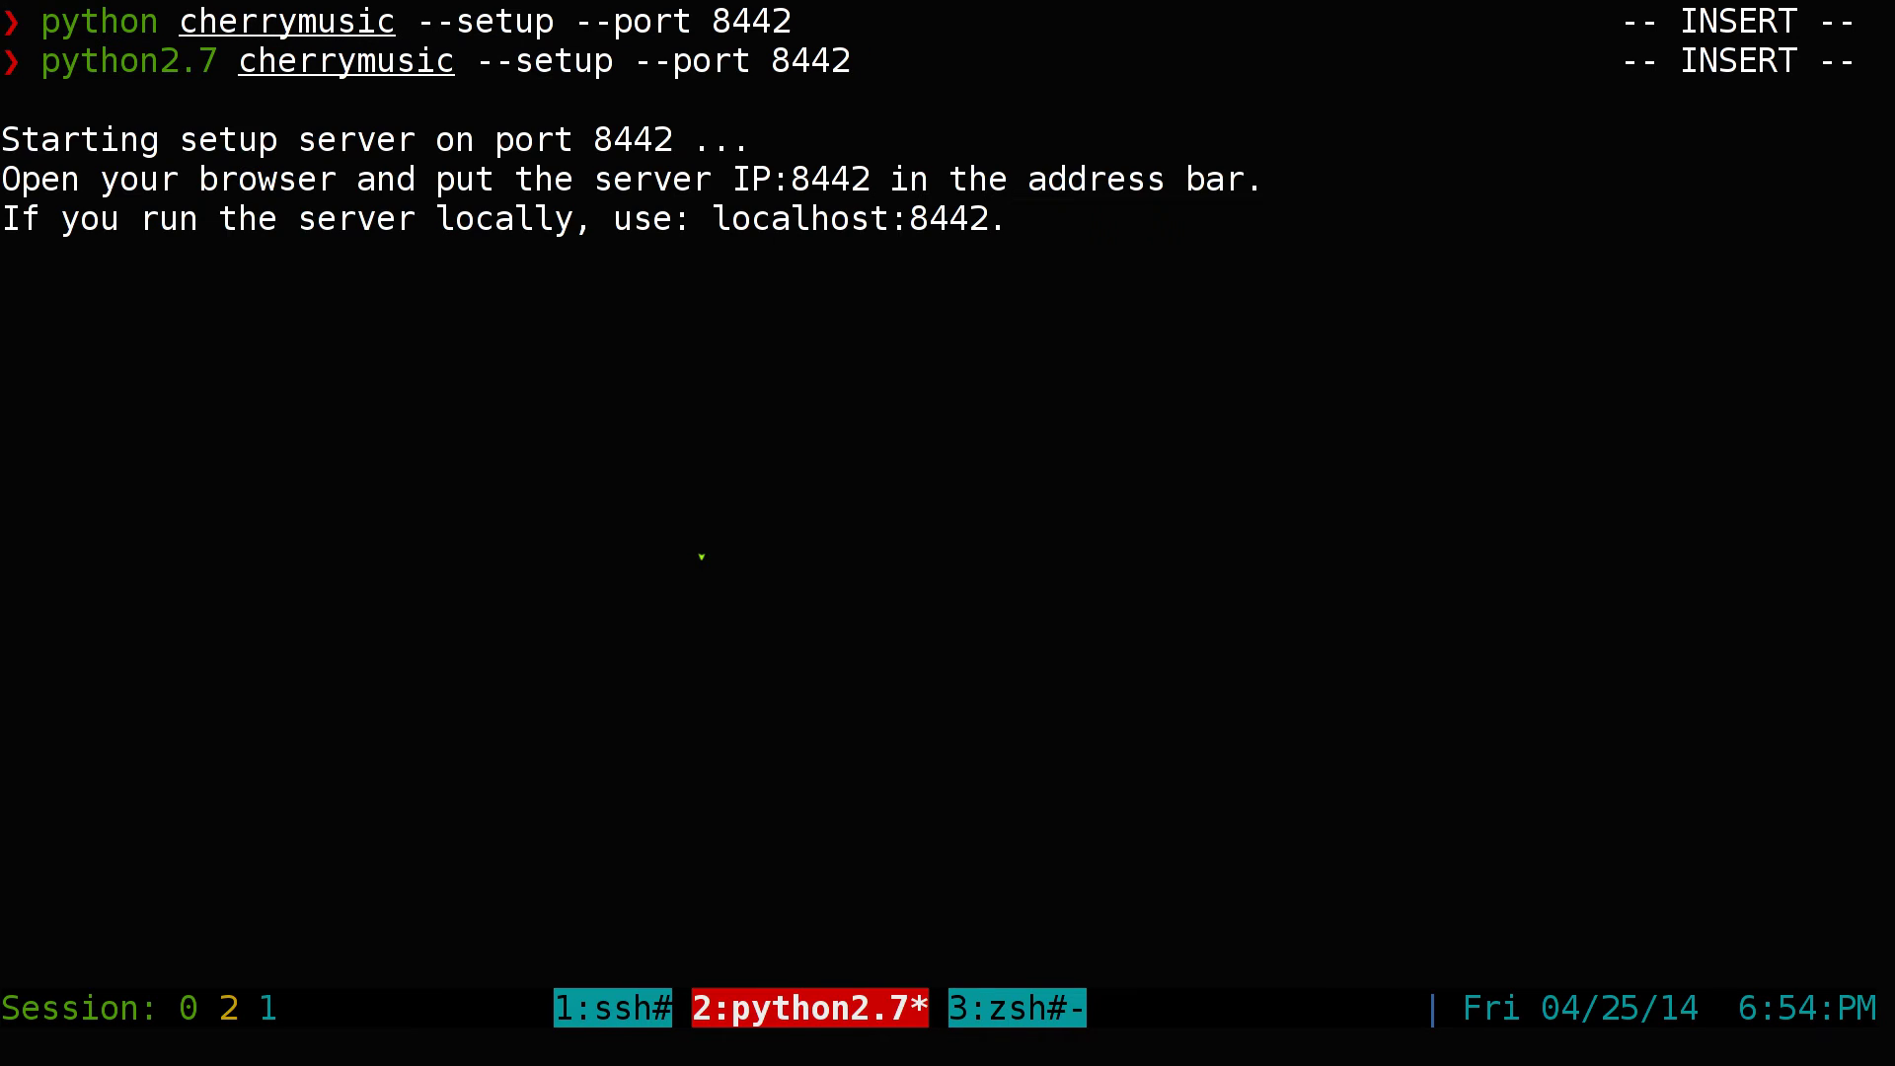
Copy the server address localhost:8442 from the terminal output
{"action": "double_click", "coordinate": [794, 221]}
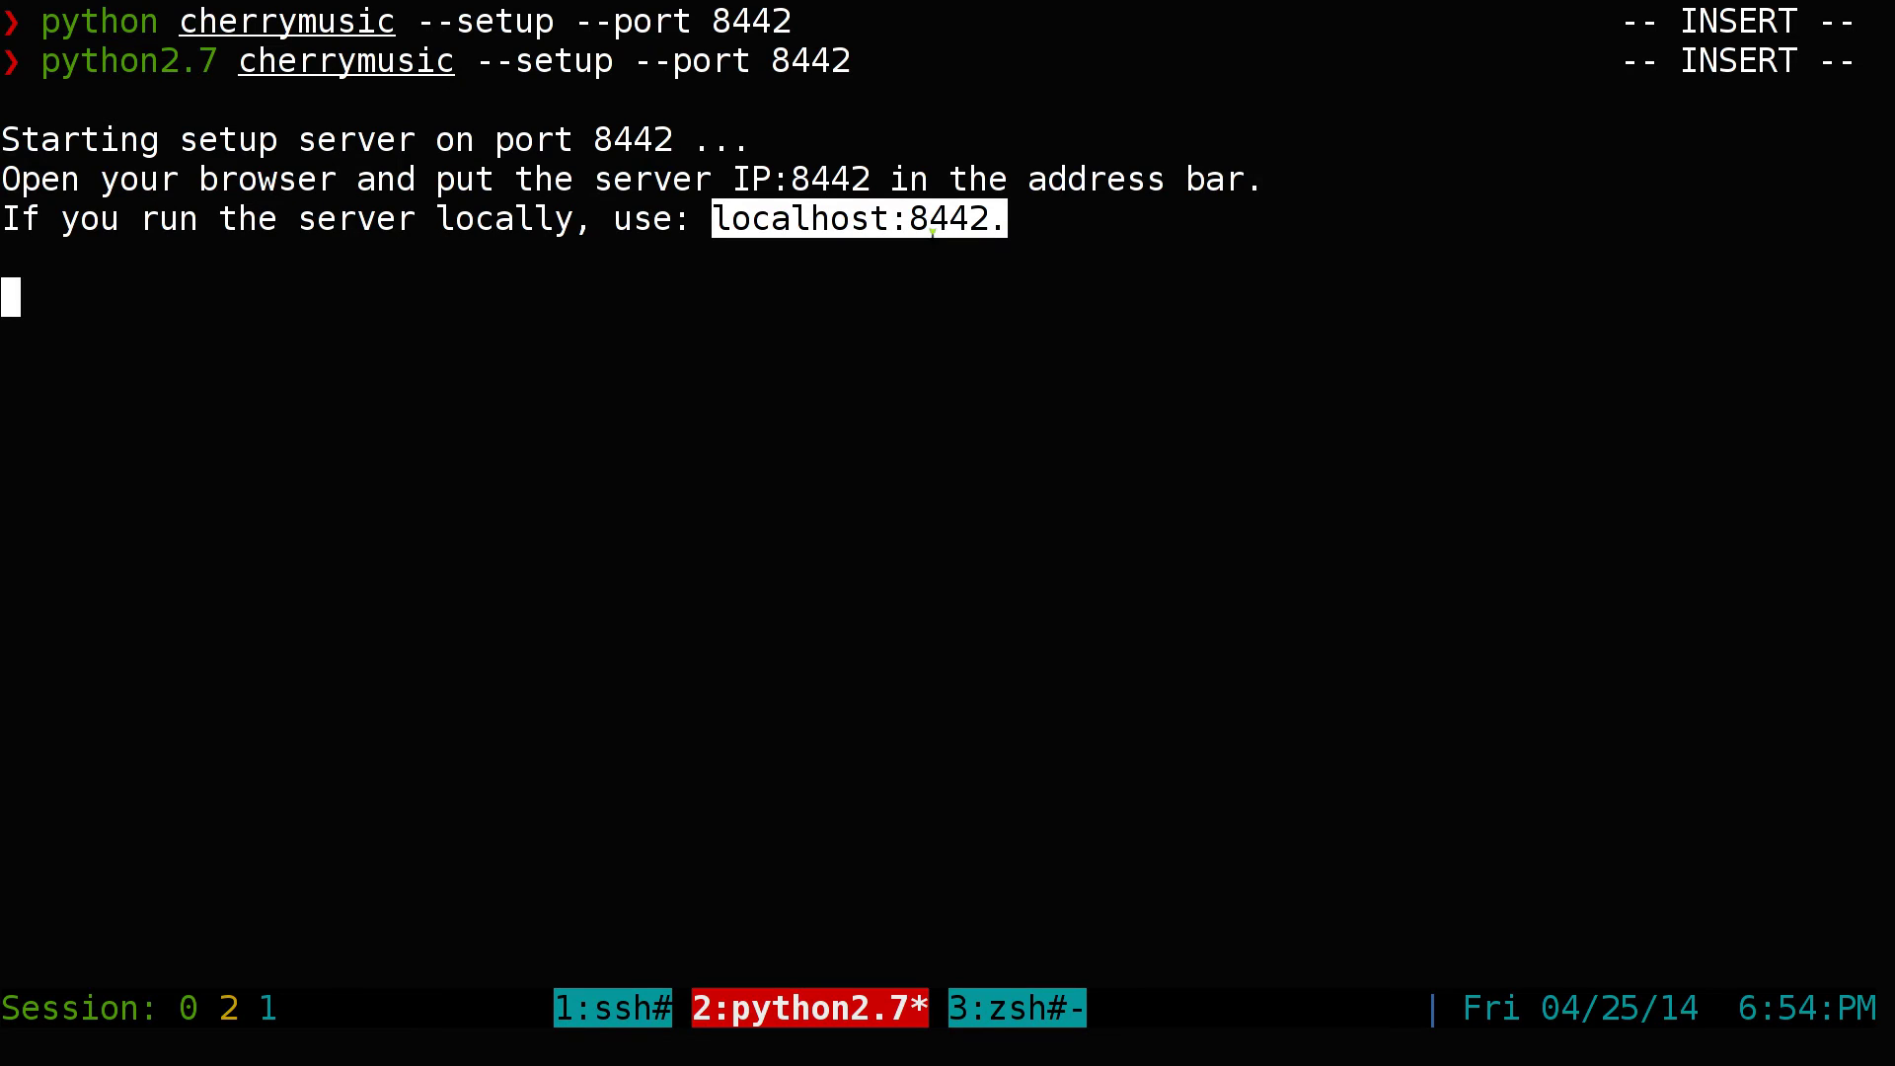
{"action": "right_click", "coordinate": [946, 221]}
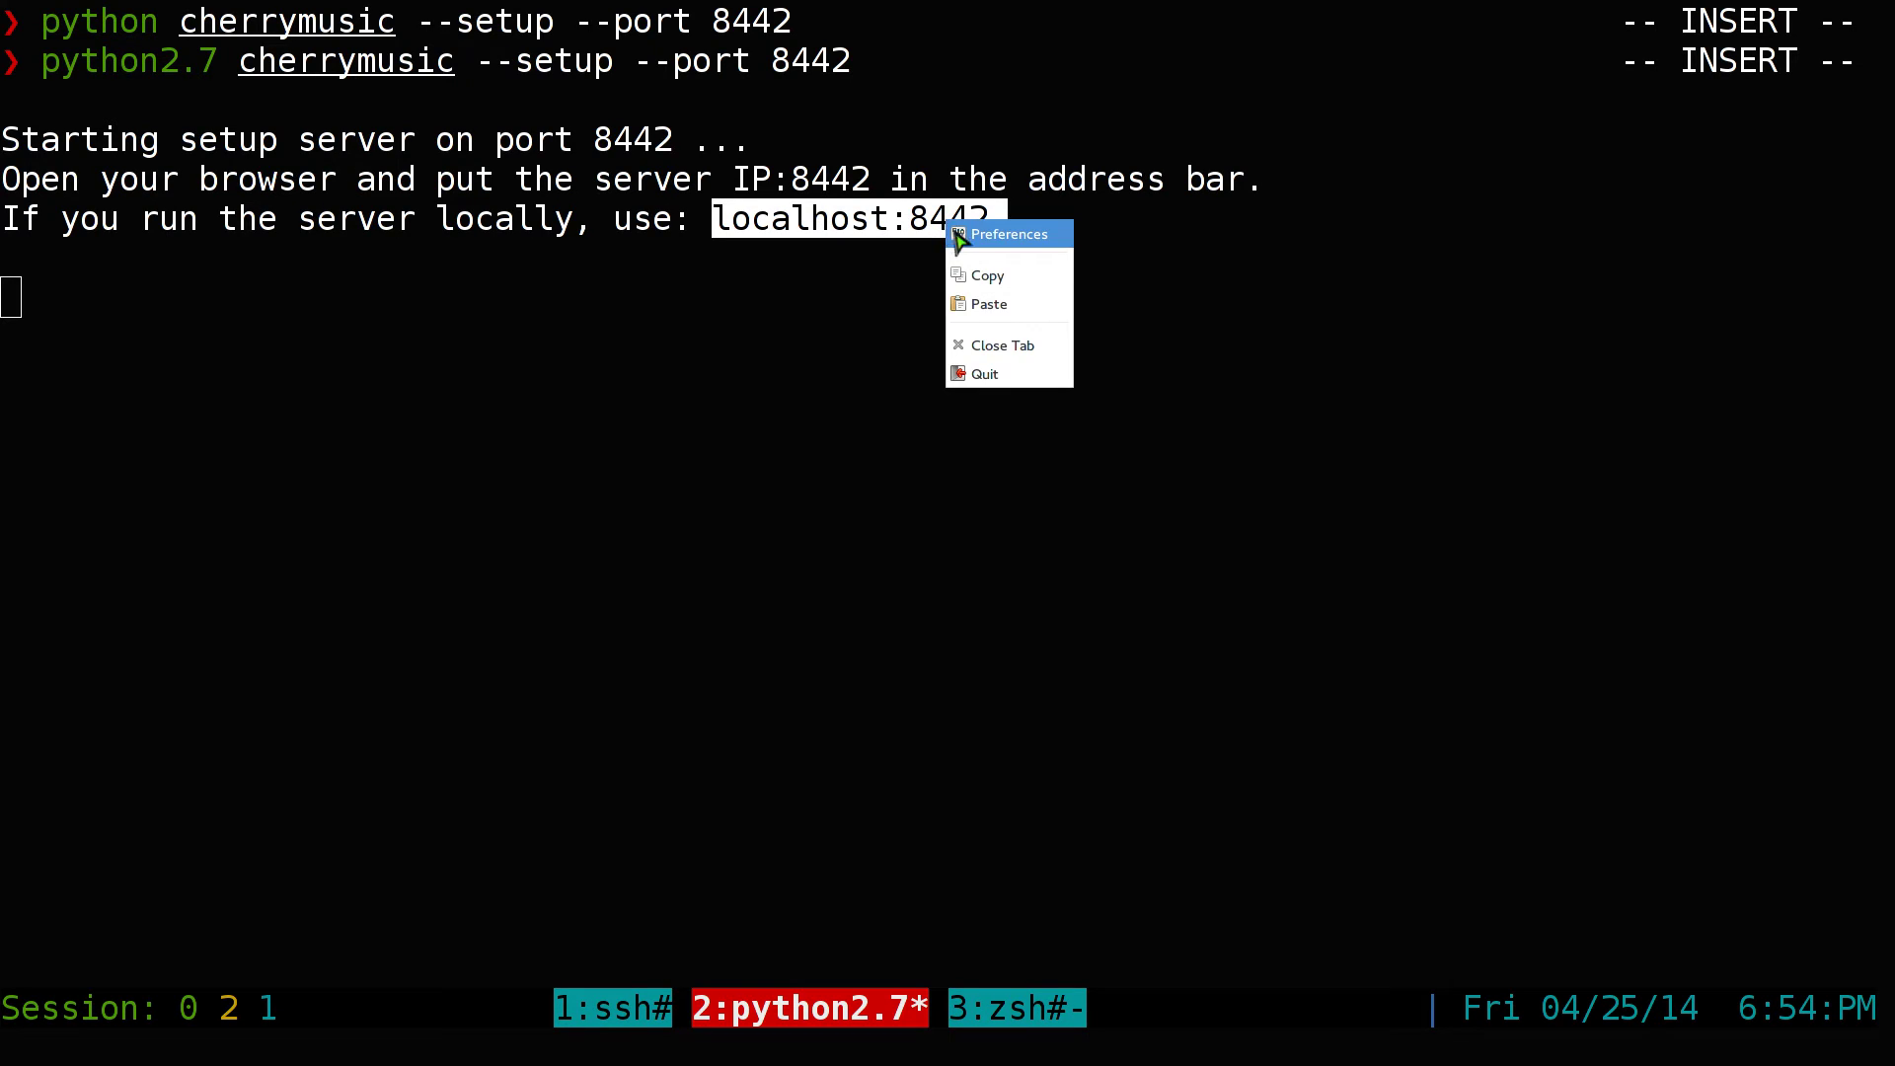
{"action": "left_click", "coordinate": [978, 276]}
{"action": "left_click", "coordinate": [977, 225]}
{"action": "left_click_drag", "start_coordinate": [979, 223], "coordinate": [732, 219]}
{"action": "right_click", "coordinate": [730, 225]}
{"action": "left_click", "coordinate": [753, 283]}
{"action": "key", "text": "super+2"}
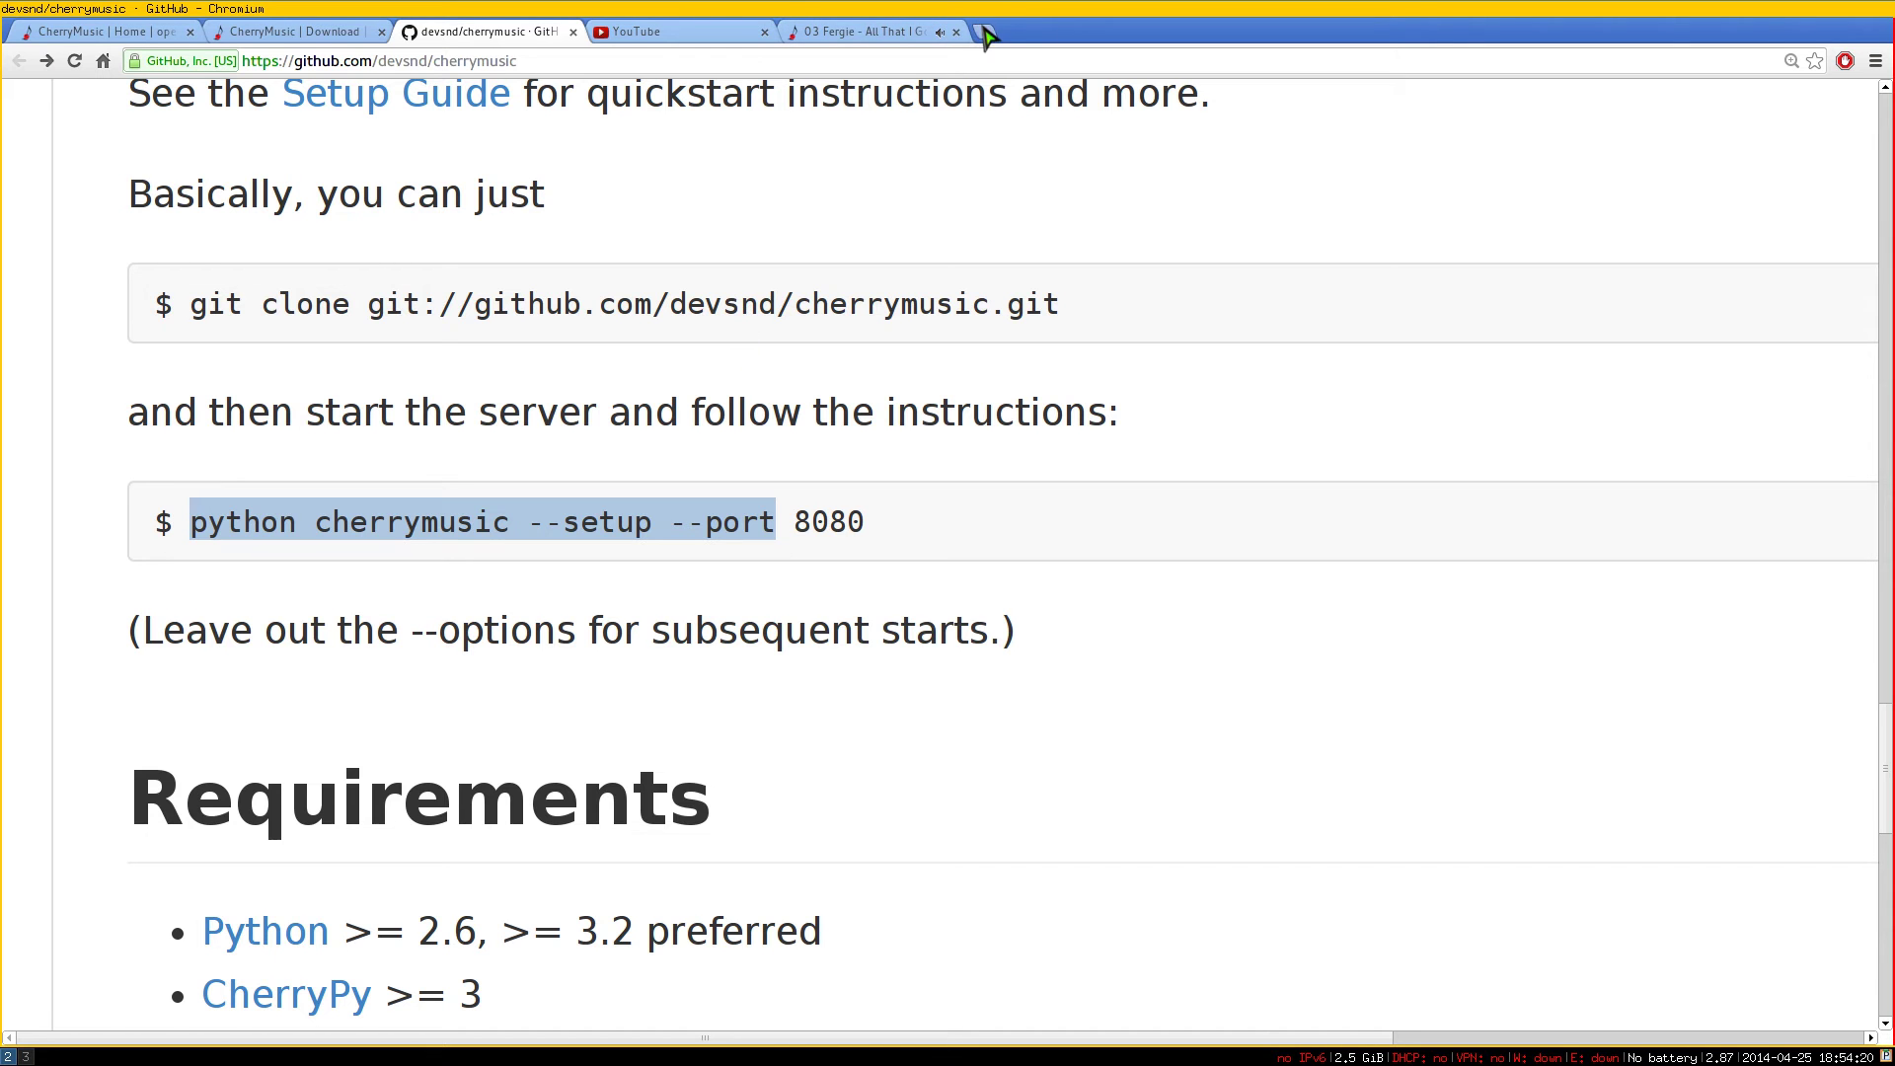
Load localhost:8442 in a new tab and enter the home folder's Music path as media base directory
{"action": "left_click", "coordinate": [987, 35]}
{"action": "key", "text": "ctrl+v"}
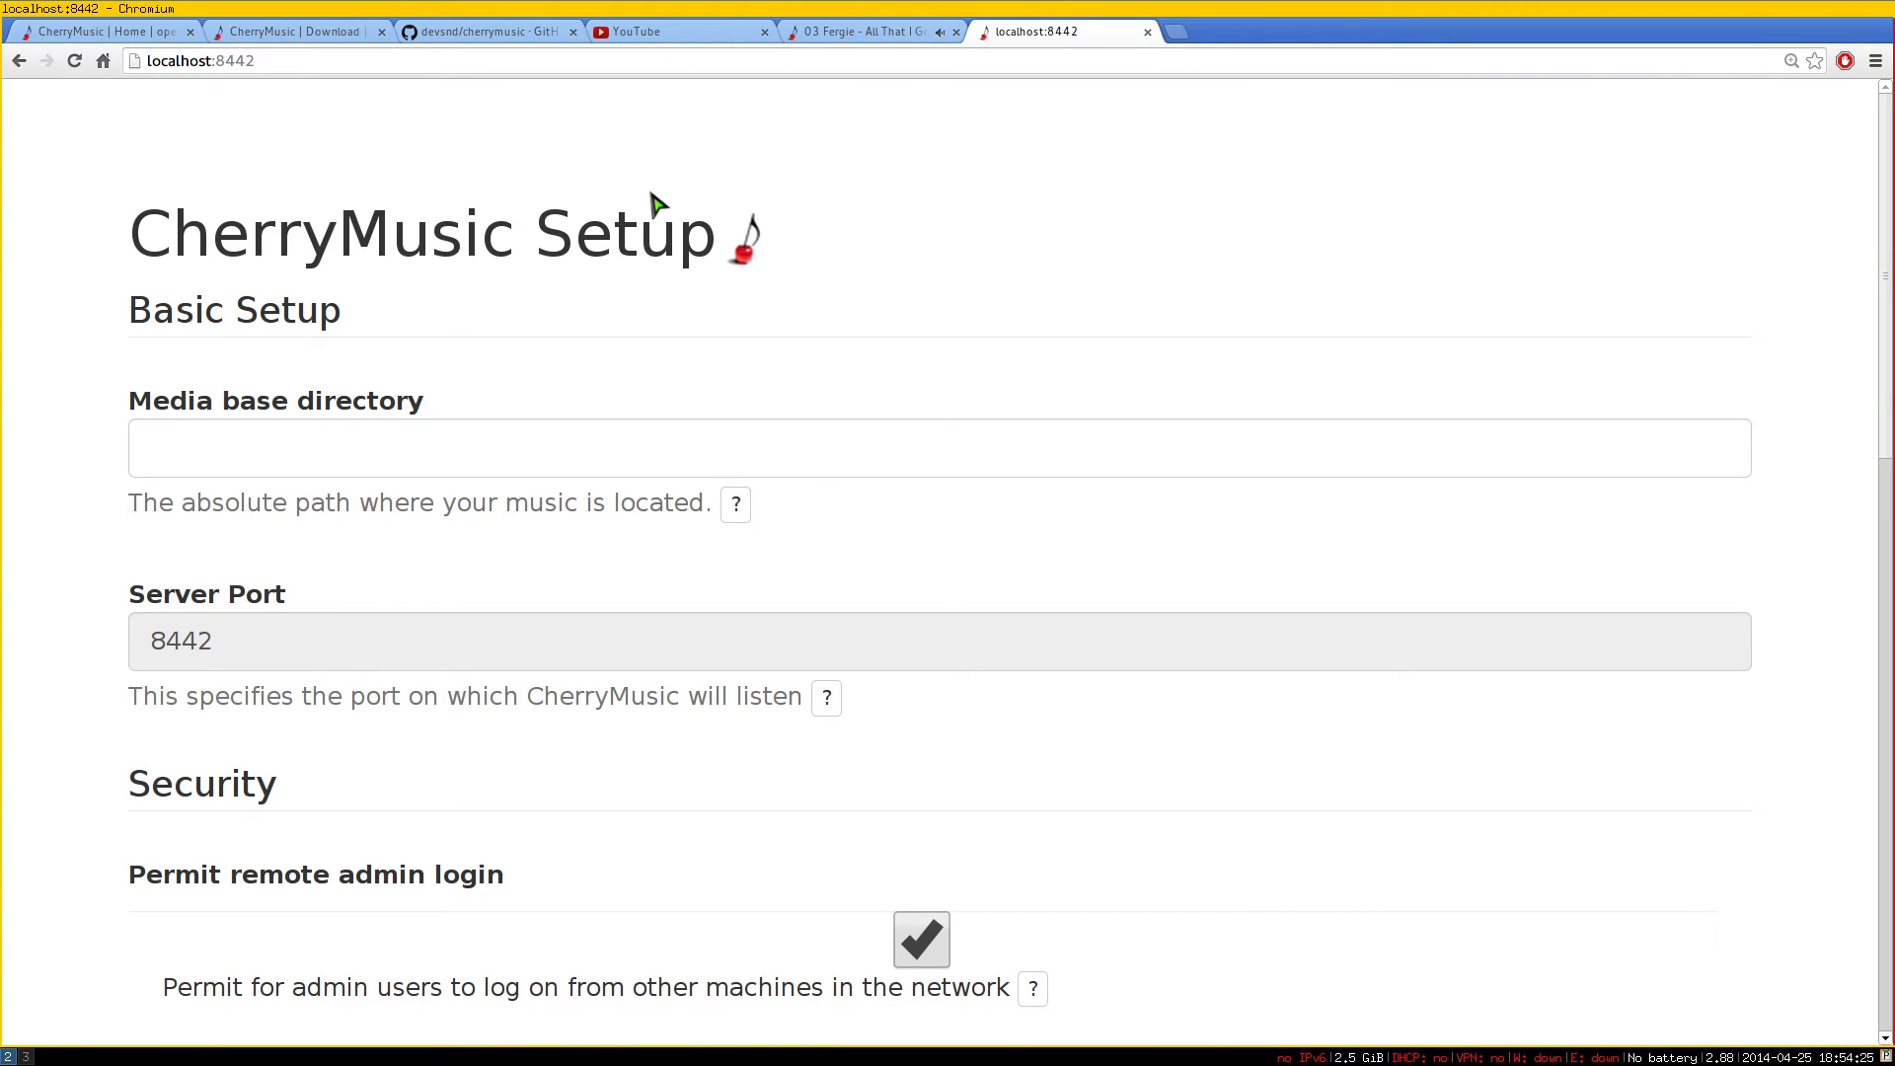
{"action": "left_click", "coordinate": [376, 443]}
{"action": "key", "text": "ctrl+plus"}
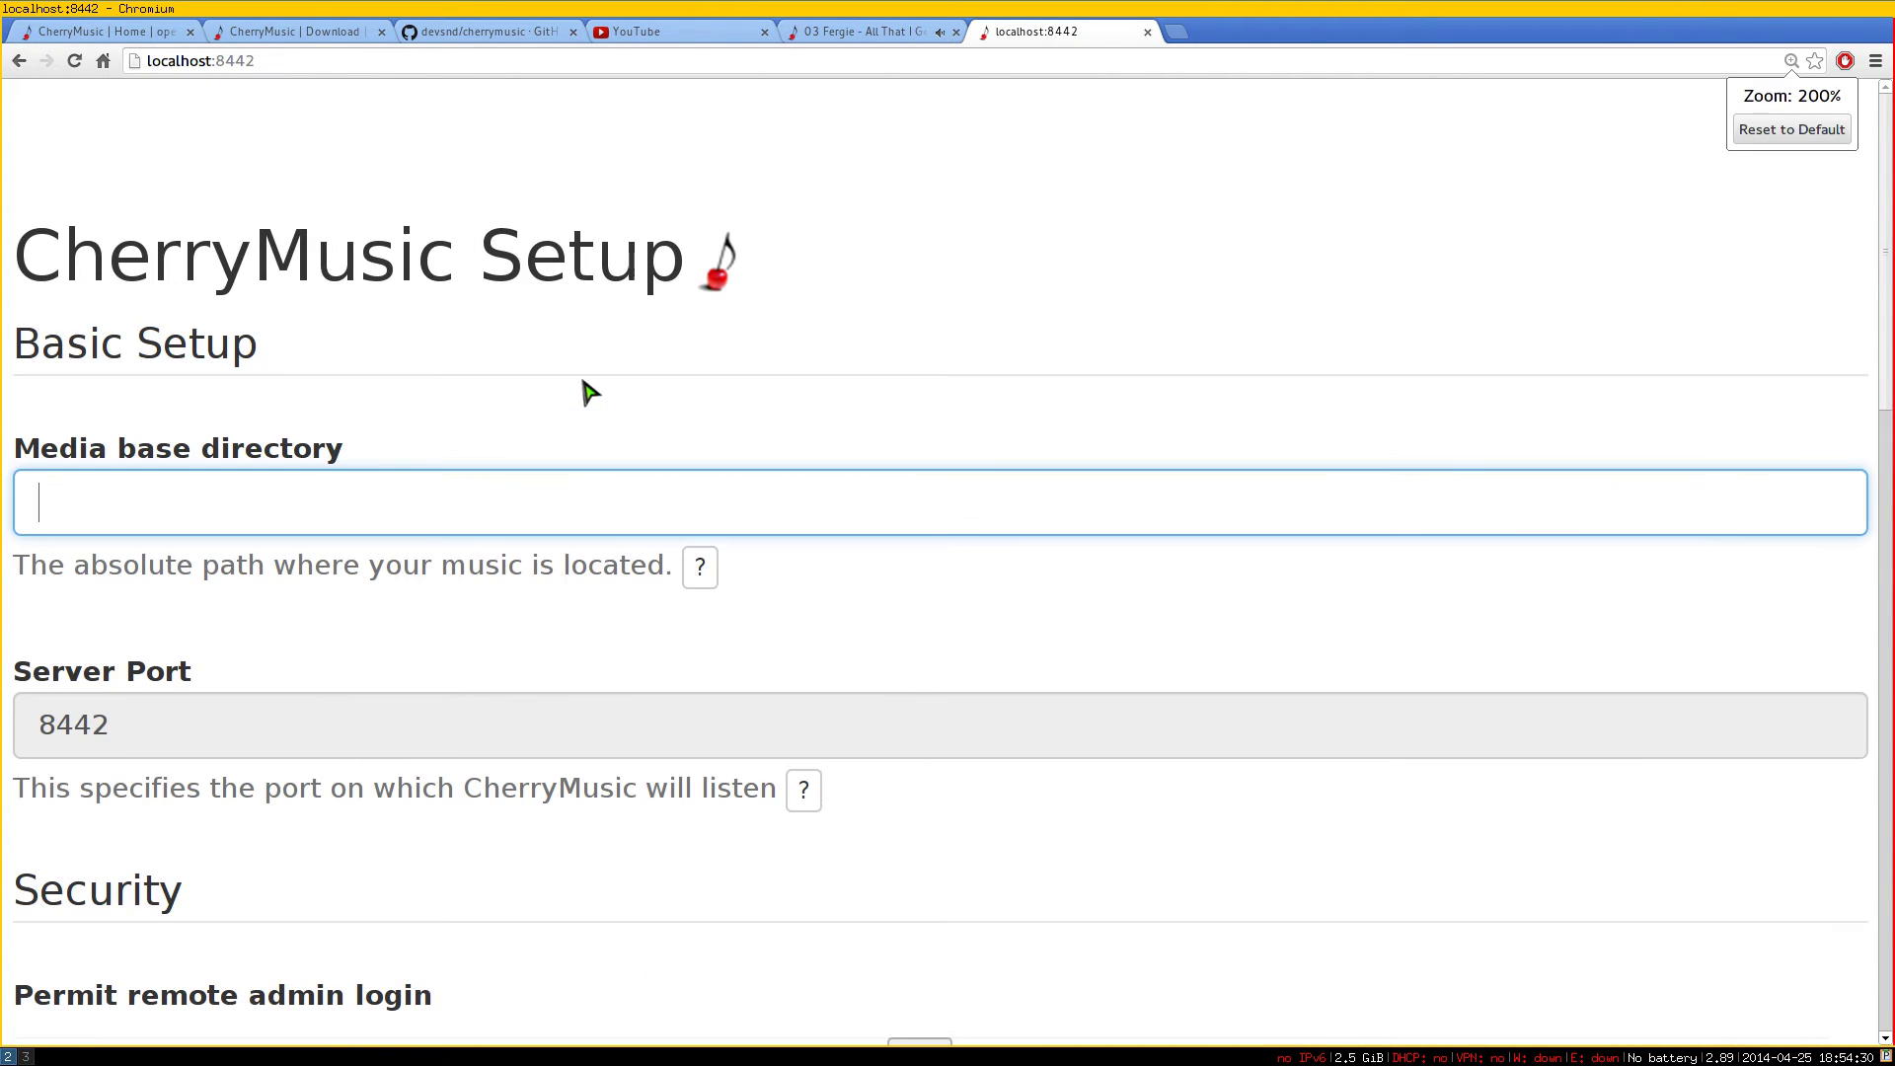
{"action": "key", "text": "ctrl+minus"}
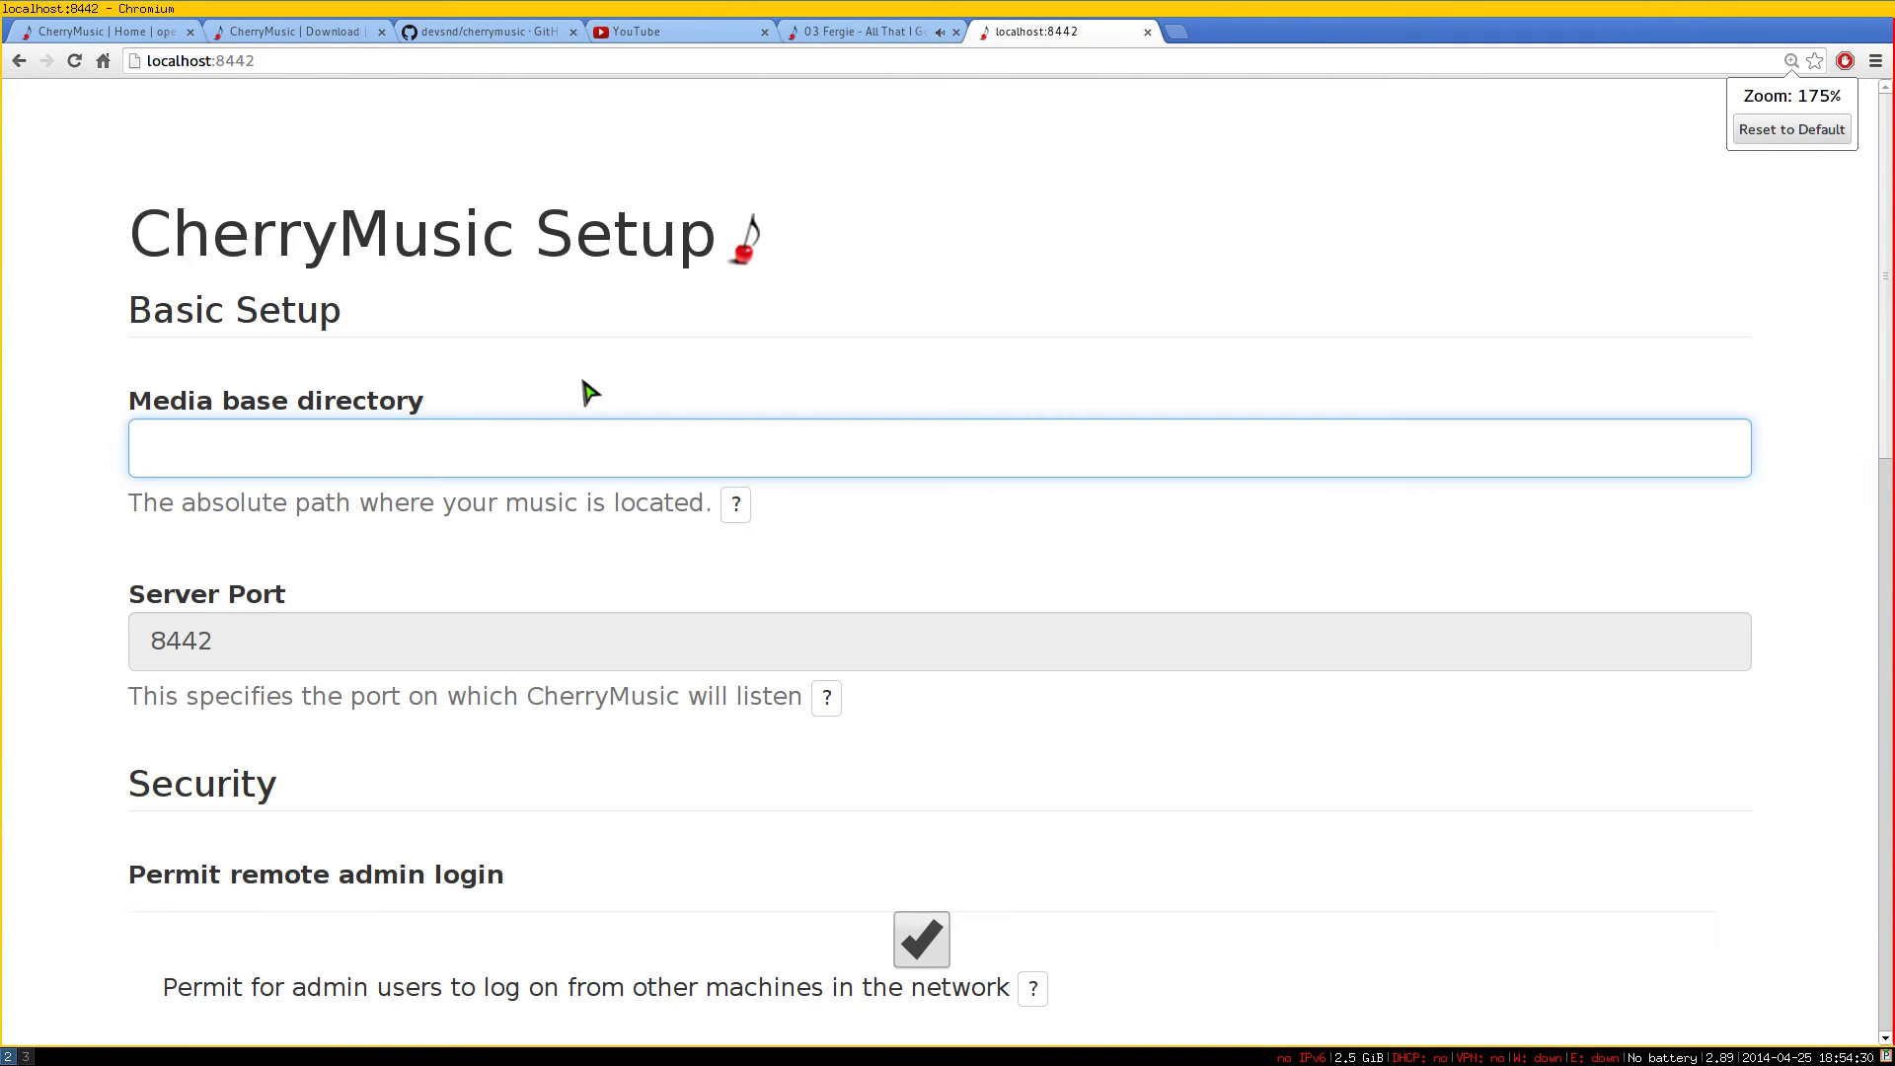
{"action": "scroll", "coordinate": [528, 579], "scroll_direction": "down", "scroll_amount": 3}
{"action": "scroll", "coordinate": [518, 587], "scroll_direction": "up", "scroll_amount": 2}
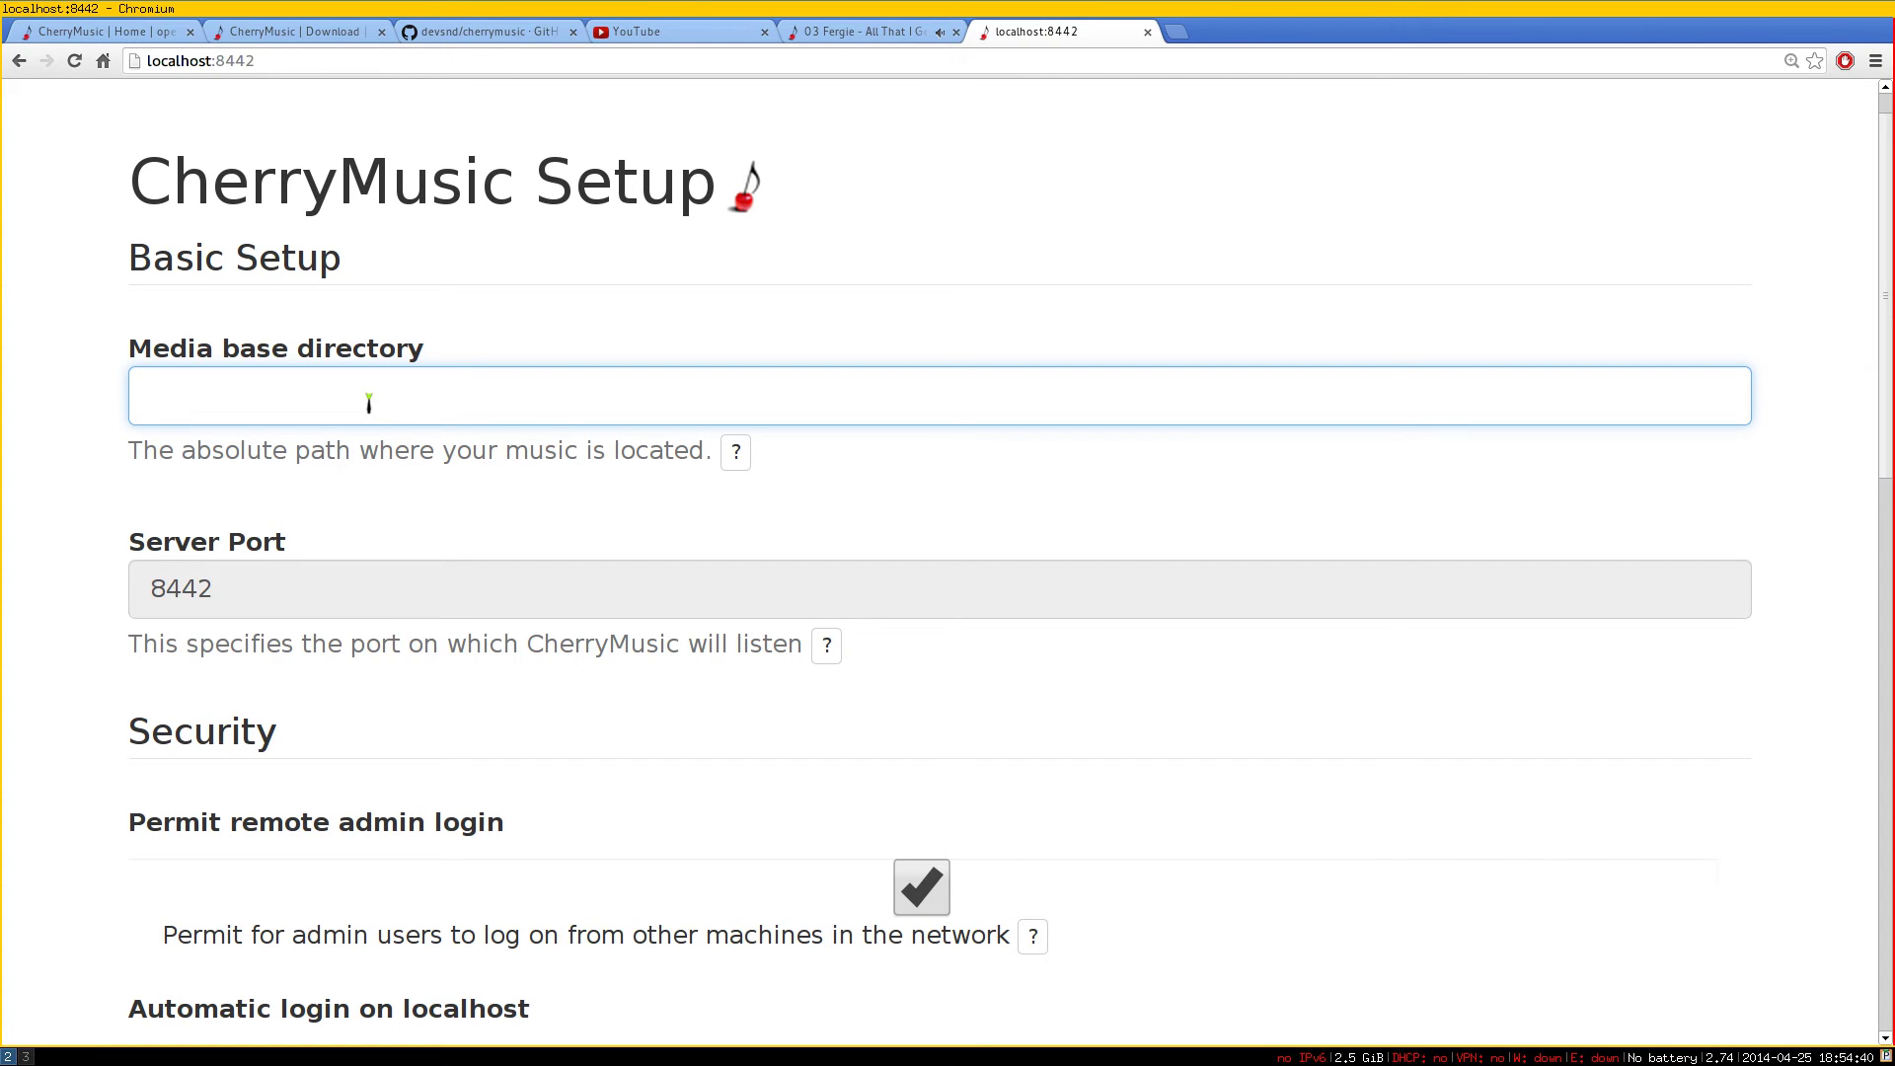
{"action": "type", "text": "home/heoy"}
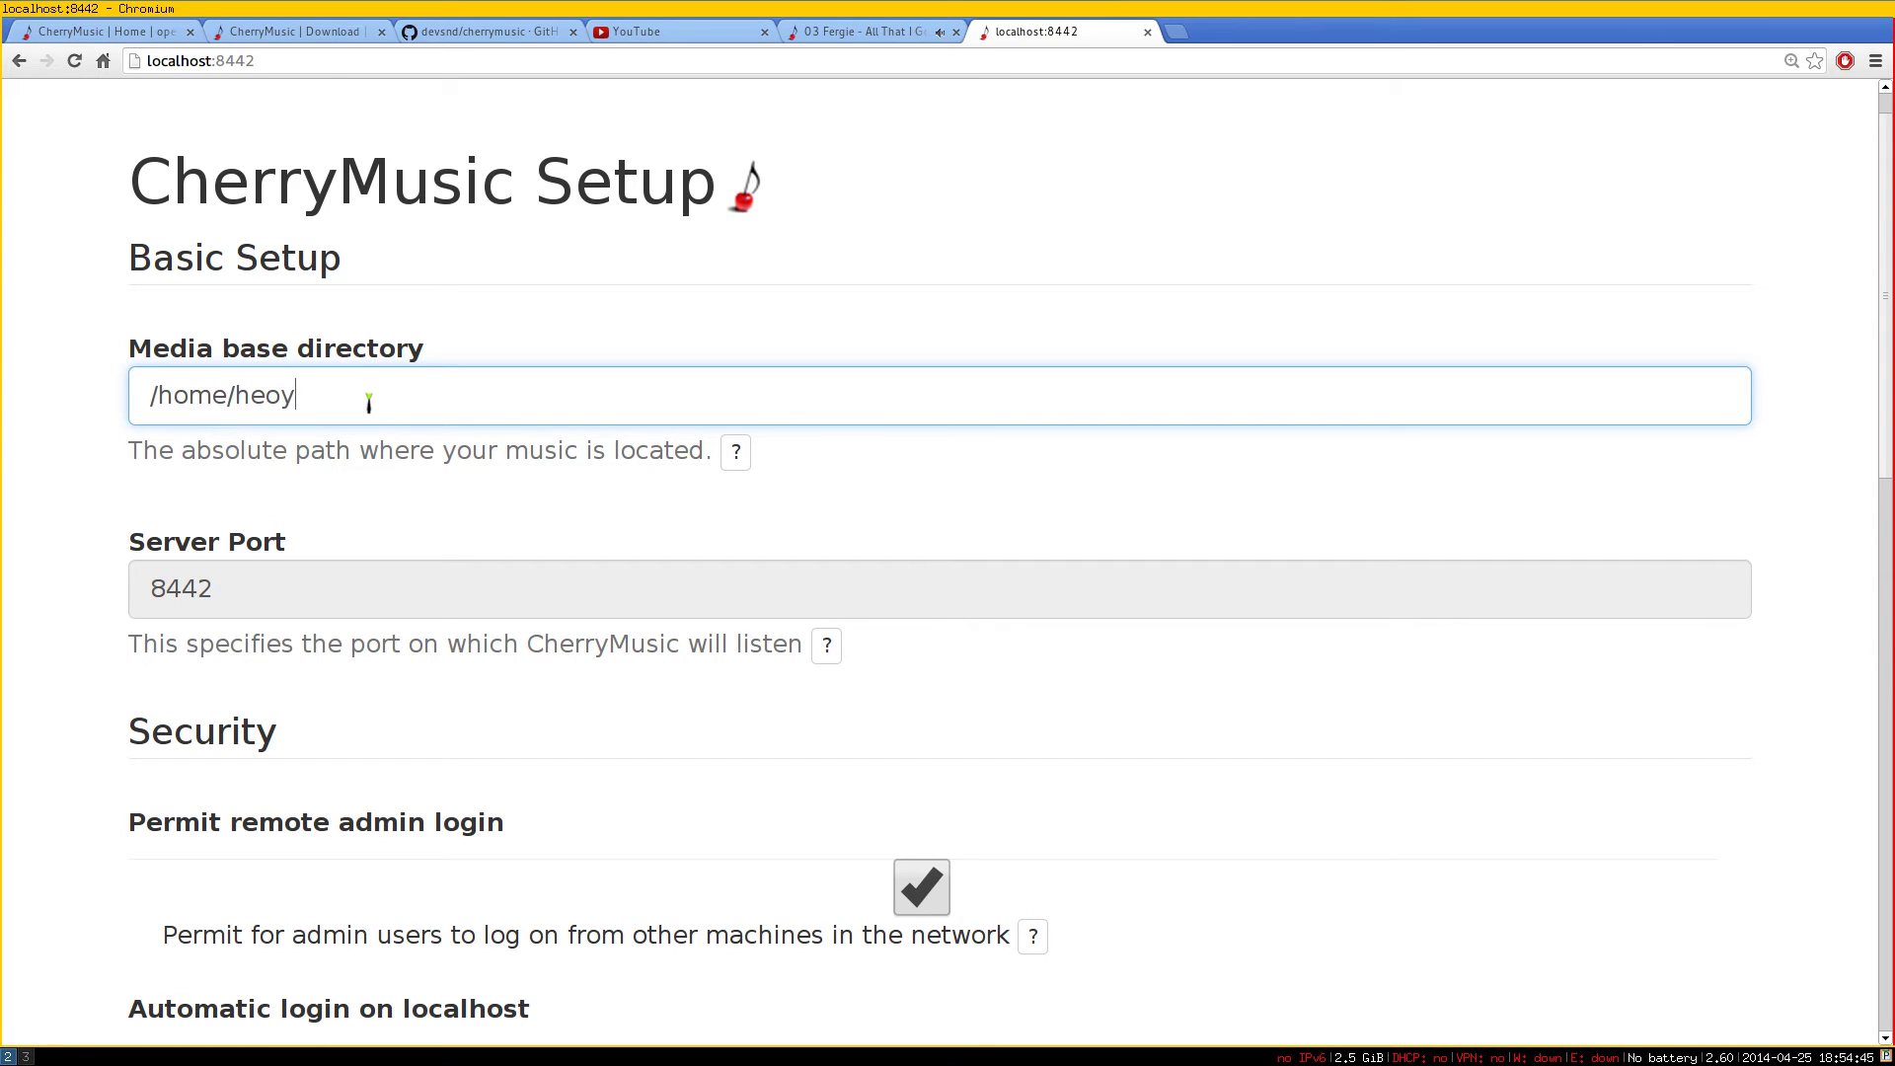
{"action": "type", "text": "ea-ant/Music"}
{"action": "scroll", "coordinate": [533, 572], "scroll_direction": "down", "scroll_amount": 2}
Enable Automatic login on localhost, leaving remote access to the server allowed
{"action": "left_click_drag", "start_coordinate": [241, 501], "coordinate": [144, 489]}
{"action": "left_click", "coordinate": [102, 560]}
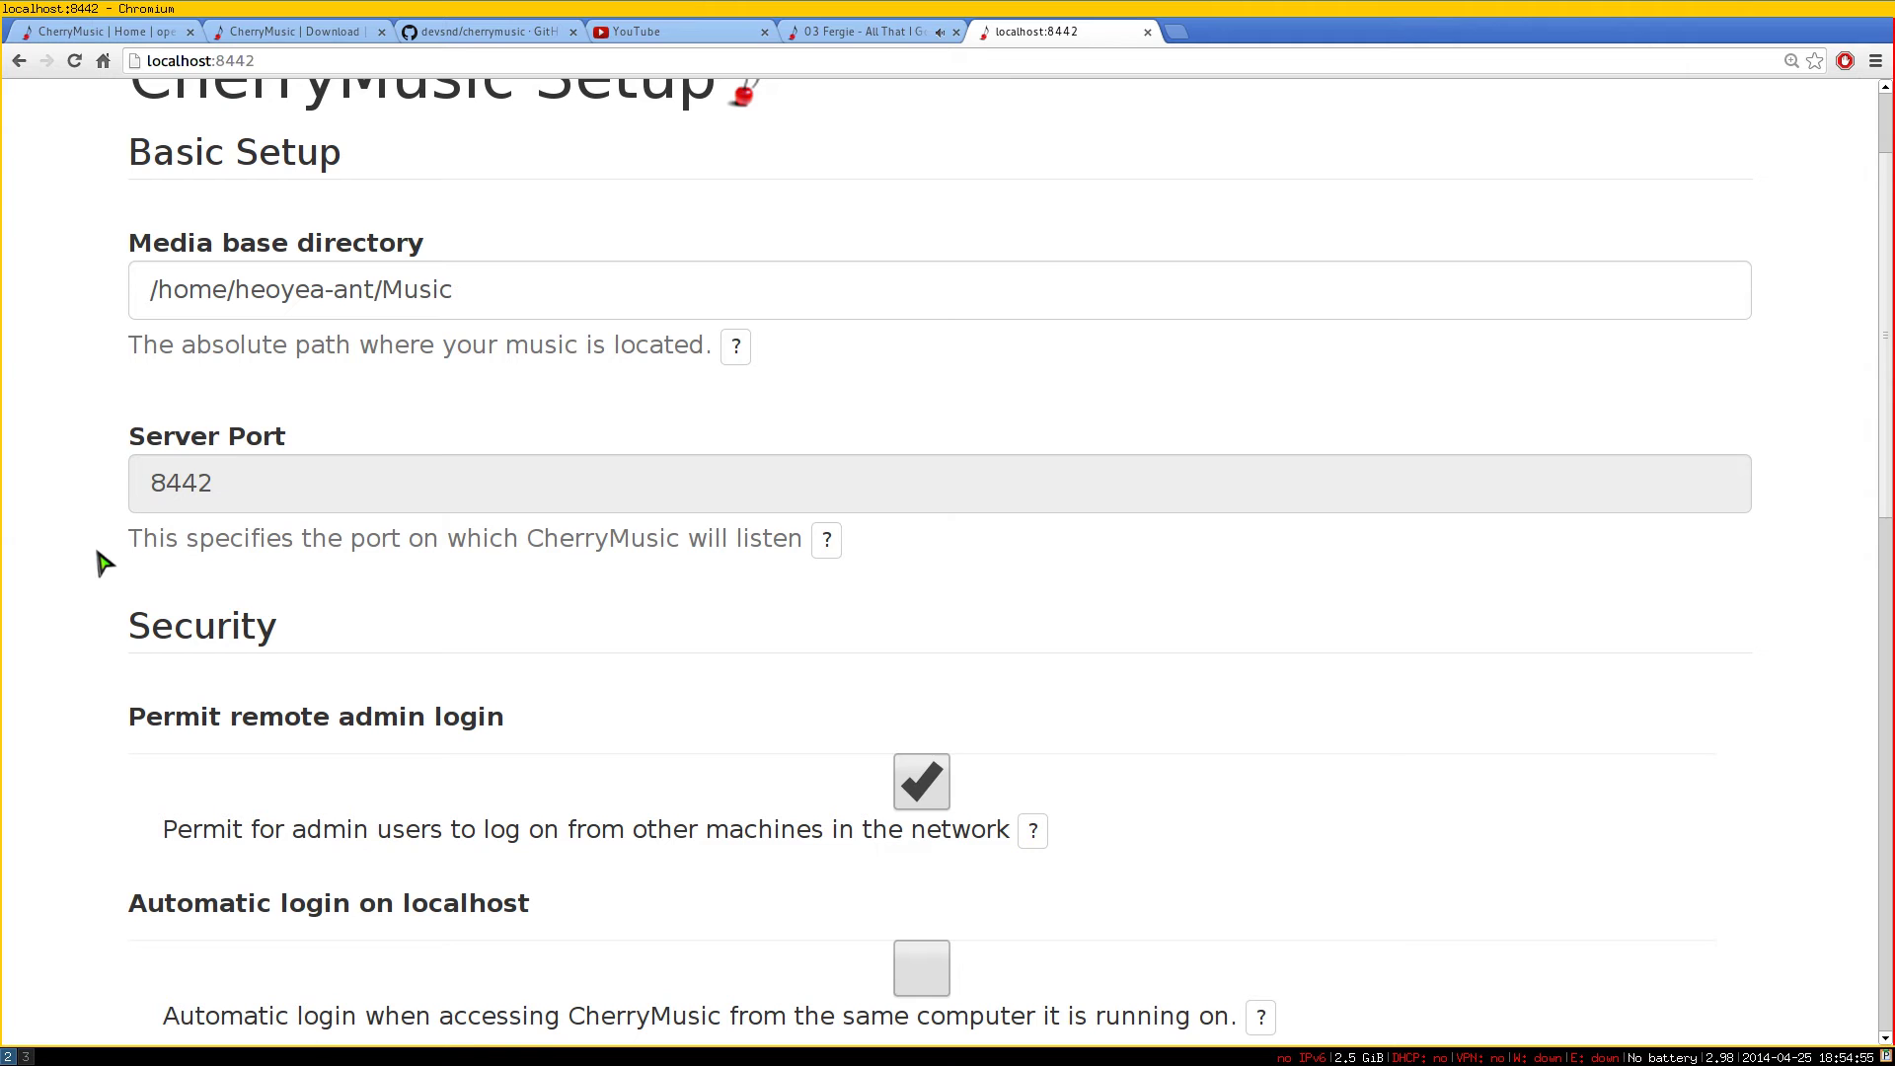
{"action": "scroll", "coordinate": [103, 563], "scroll_direction": "down", "scroll_amount": 3}
{"action": "scroll", "coordinate": [79, 577], "scroll_direction": "down", "scroll_amount": 2}
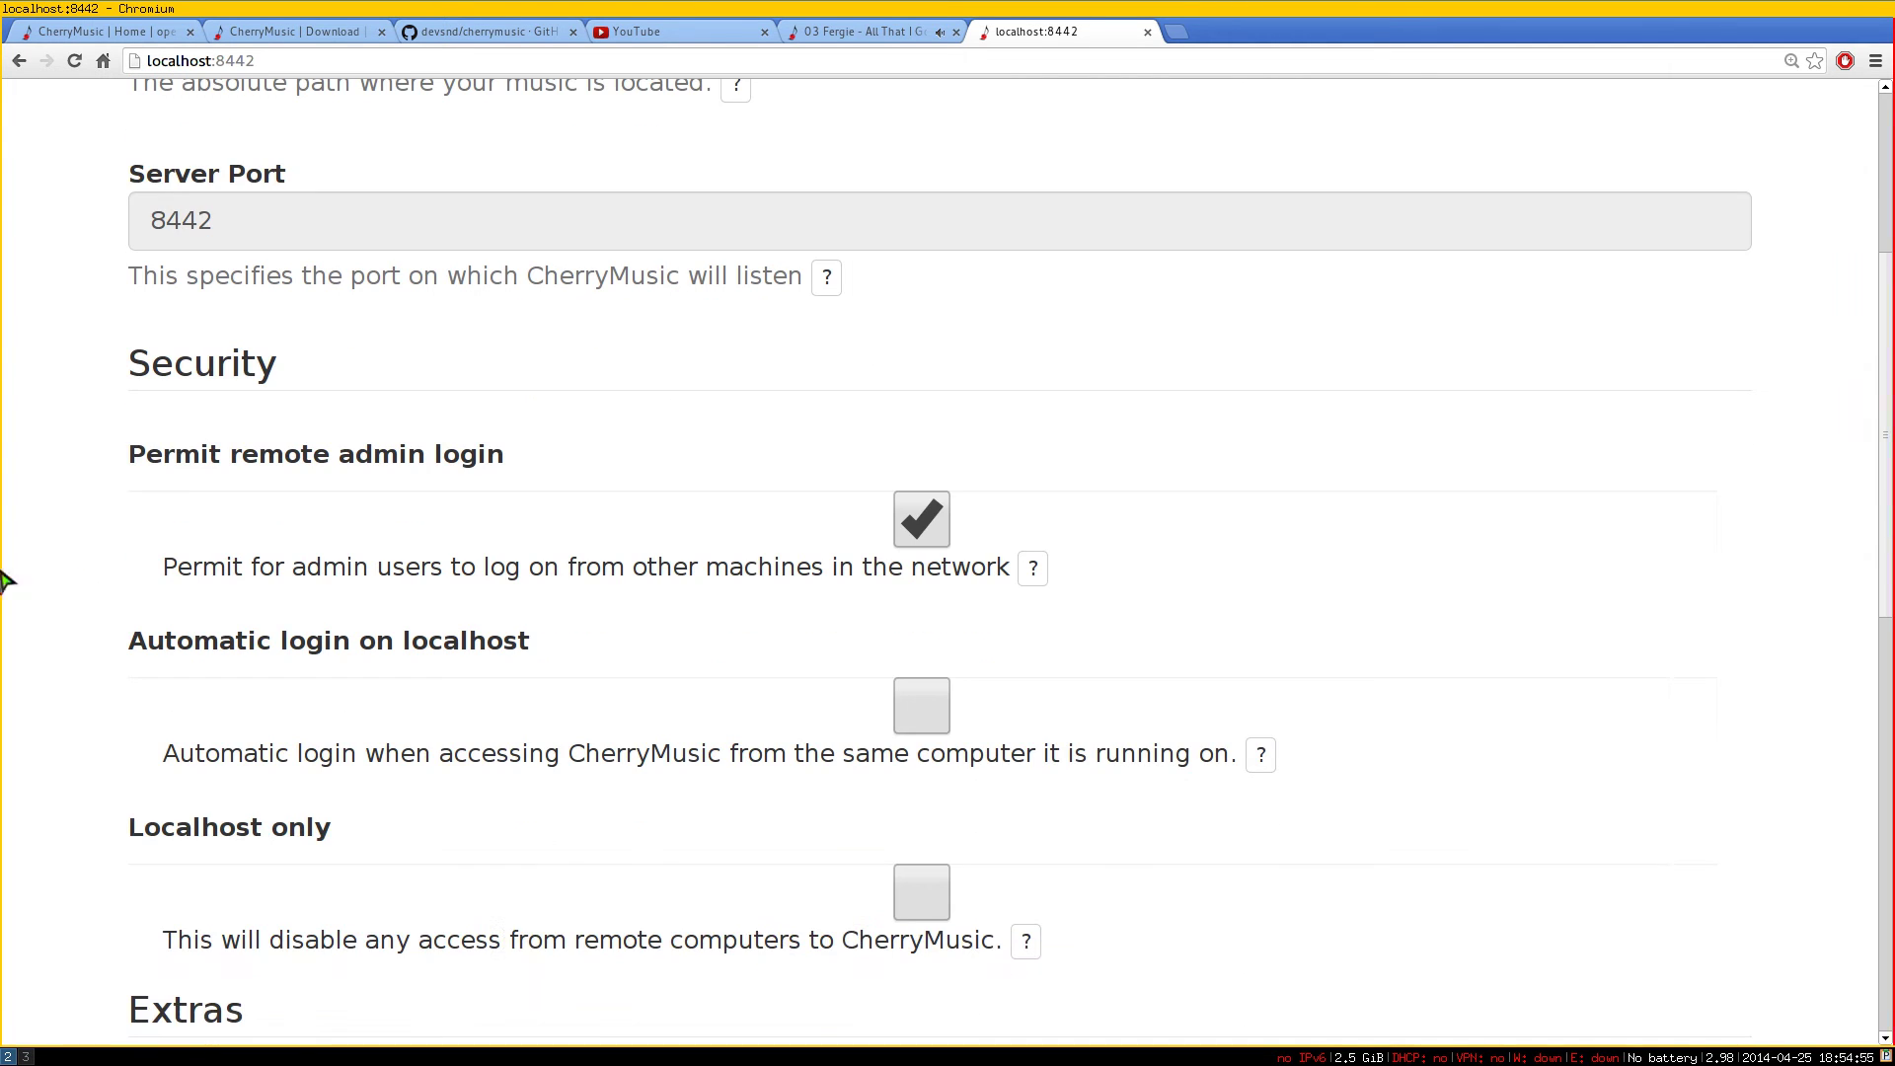
{"action": "scroll", "coordinate": [68, 542], "scroll_direction": "down", "scroll_amount": 2}
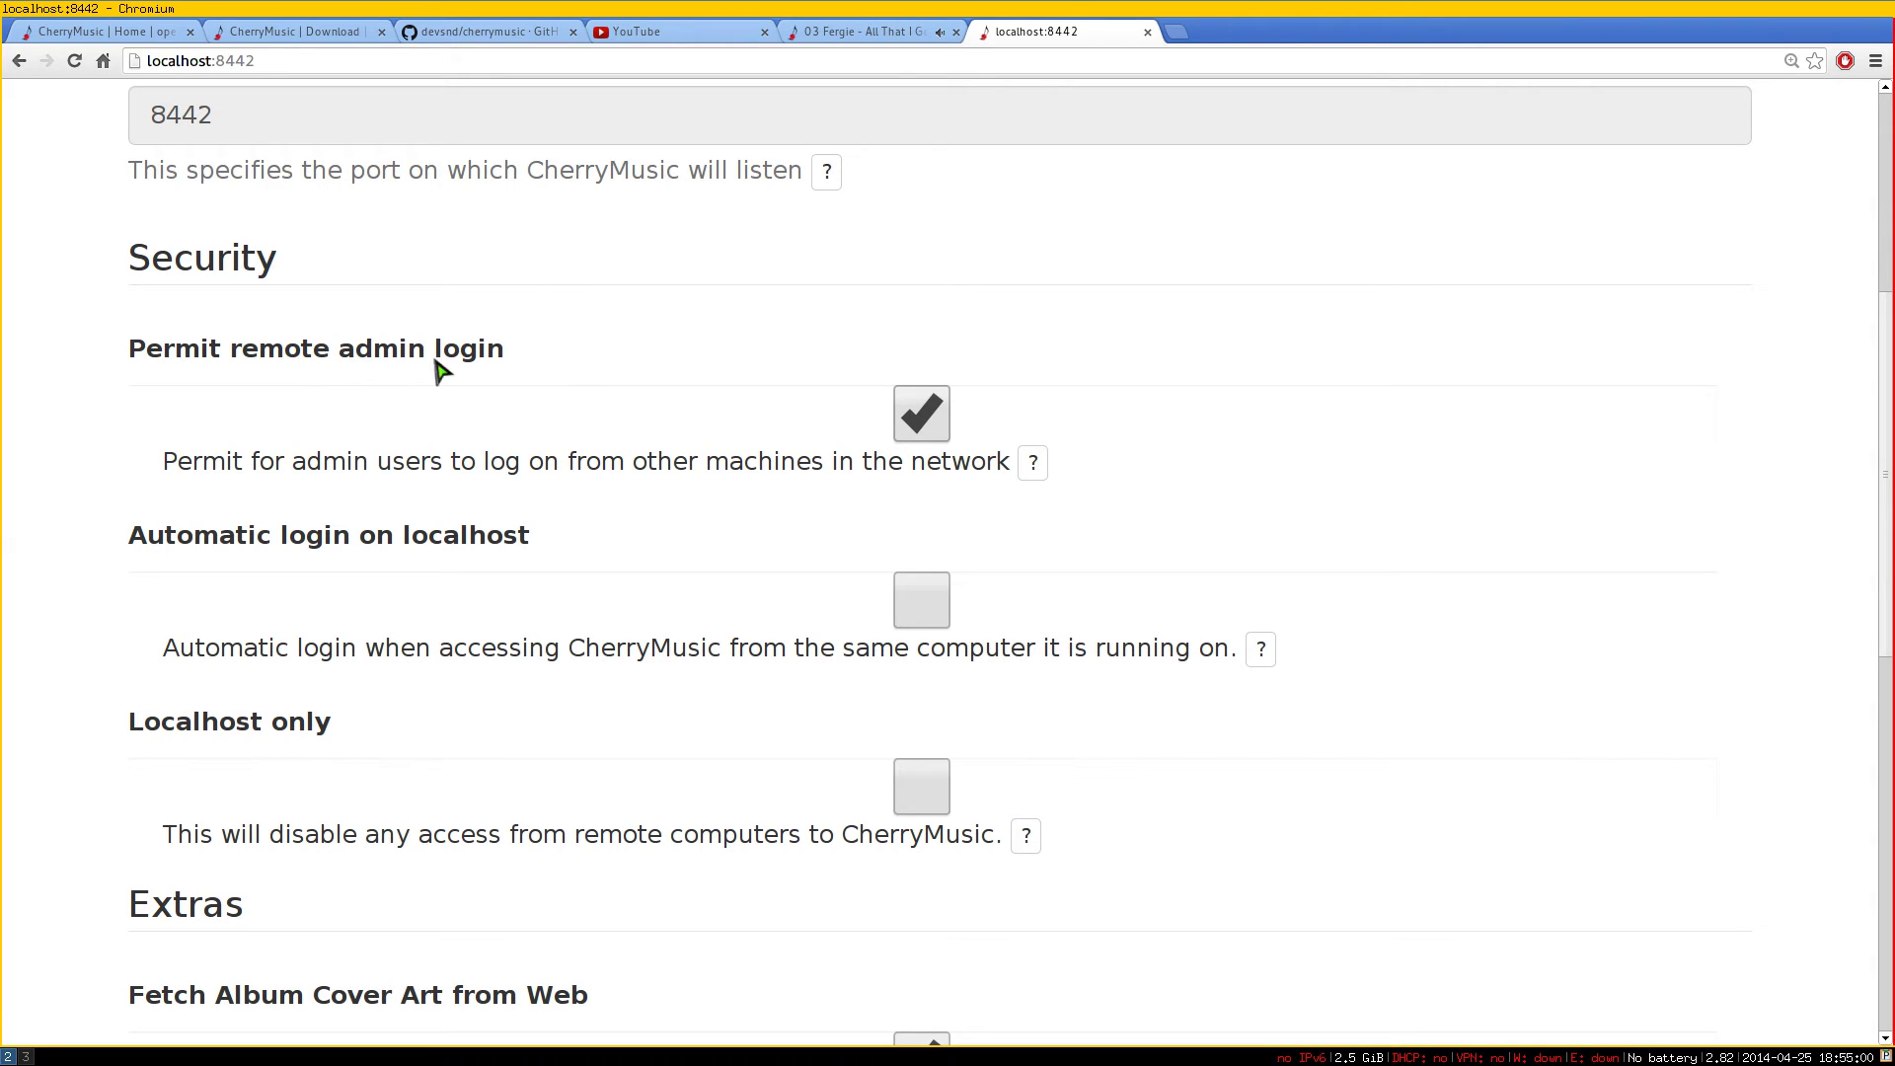
{"action": "scroll", "coordinate": [1184, 508], "scroll_direction": "down", "scroll_amount": 2}
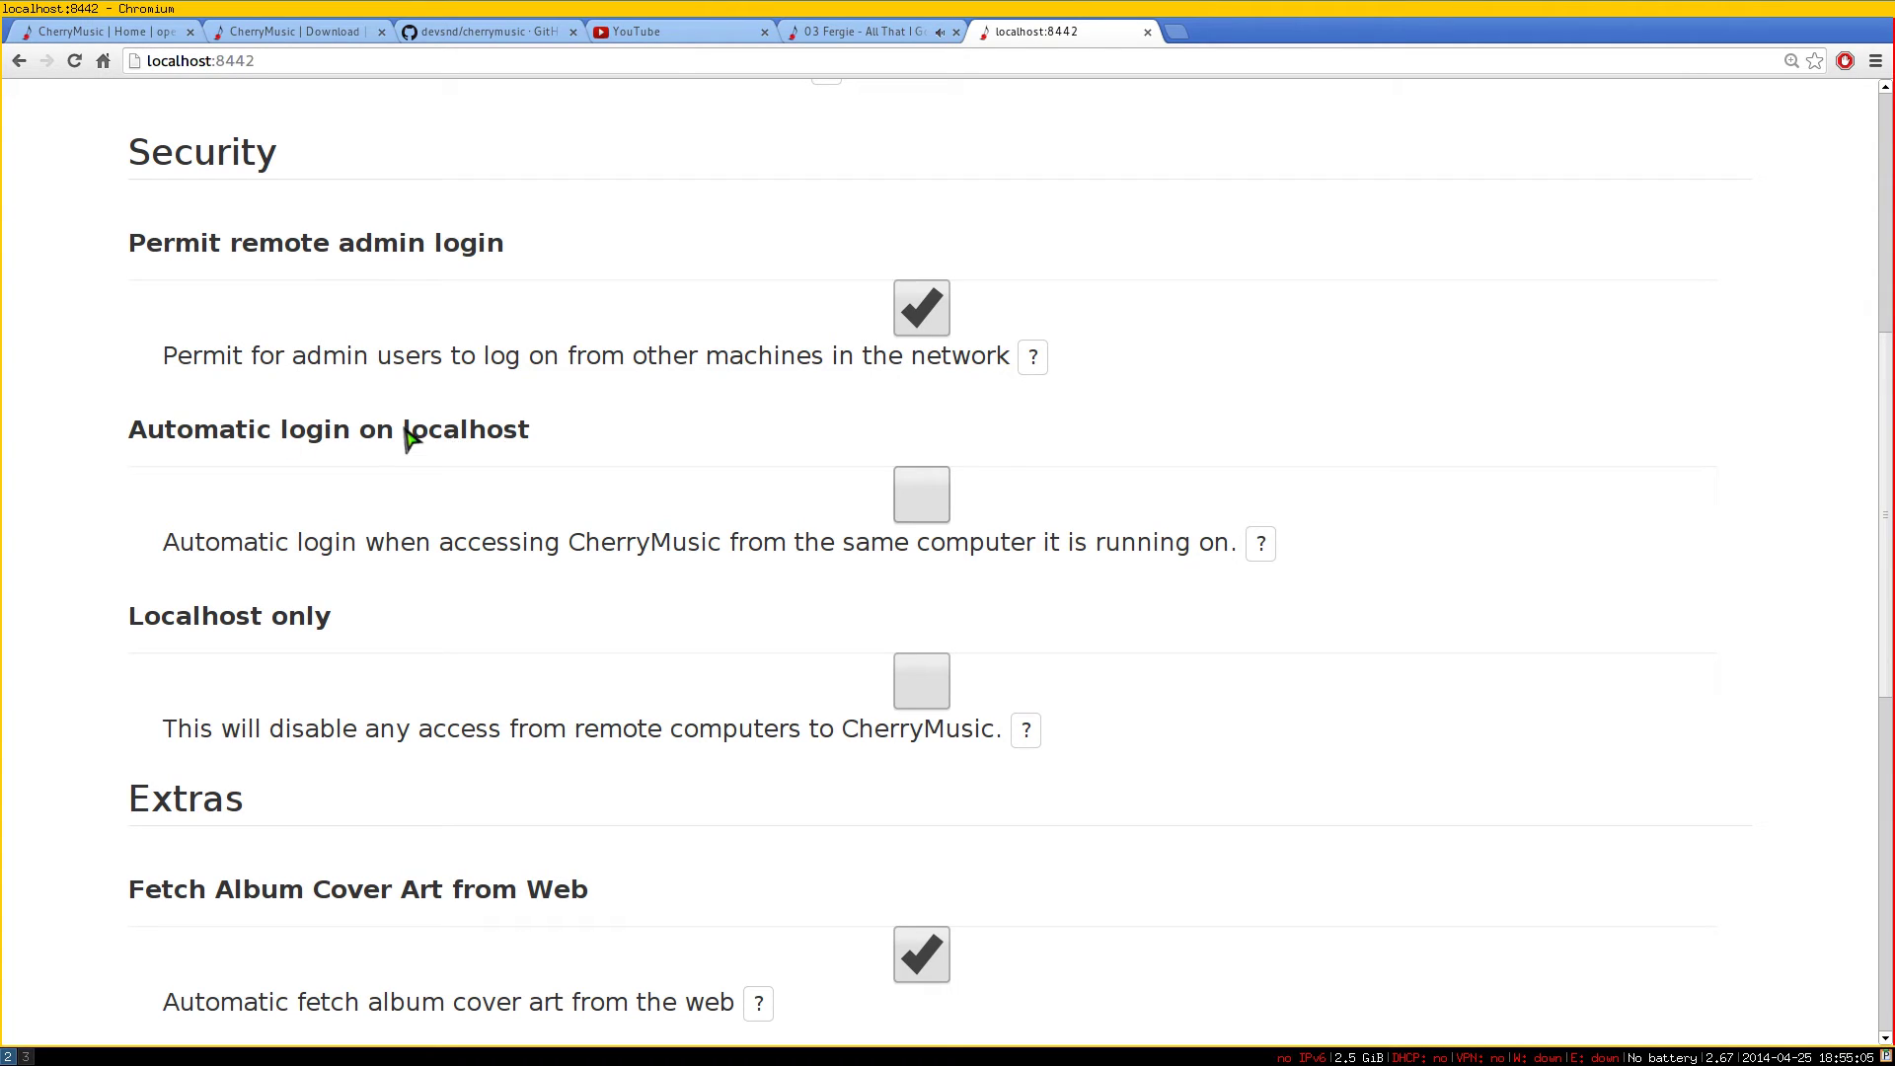
{"action": "left_click_drag", "start_coordinate": [407, 435], "coordinate": [537, 440]}
{"action": "left_click", "coordinate": [514, 474]}
{"action": "left_click", "coordinate": [921, 498]}
{"action": "scroll", "coordinate": [236, 553], "scroll_direction": "down", "scroll_amount": 2}
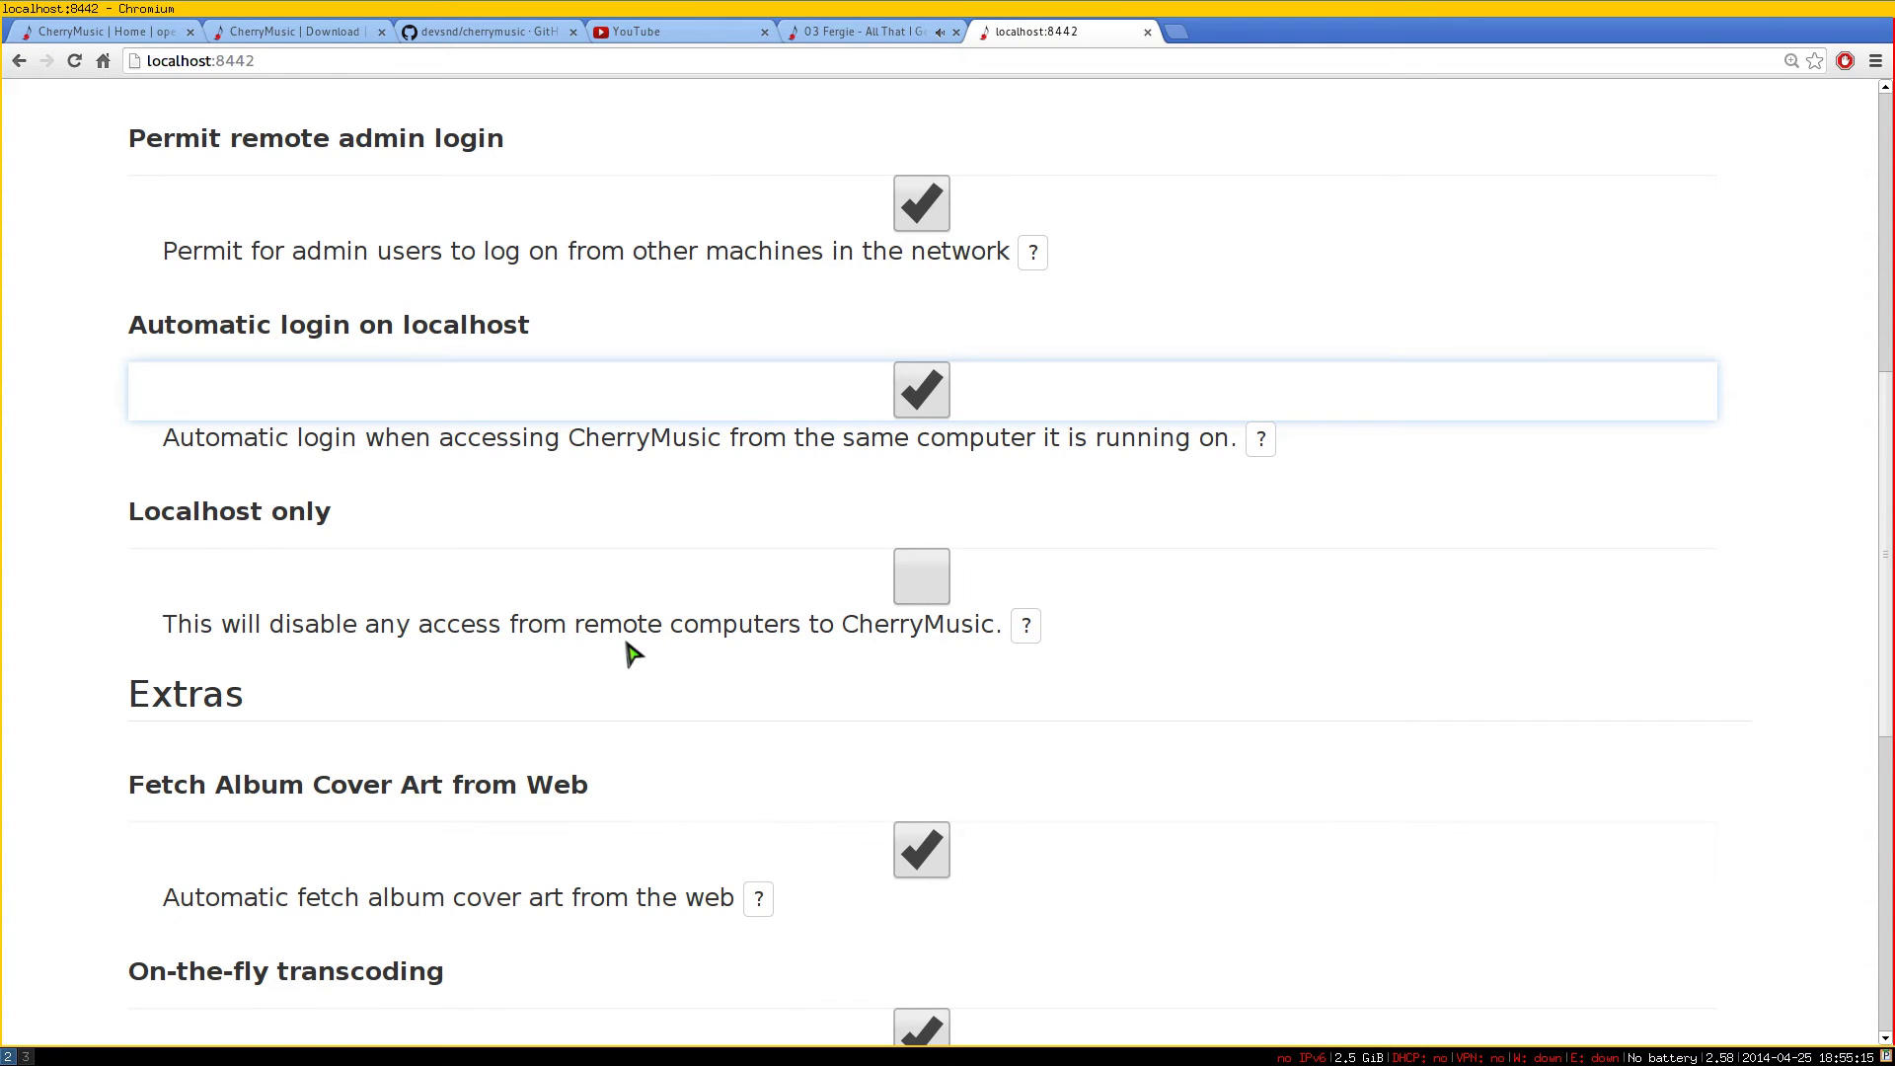
{"action": "left_click_drag", "start_coordinate": [273, 646], "coordinate": [770, 648]}
{"action": "left_click", "coordinate": [727, 642]}
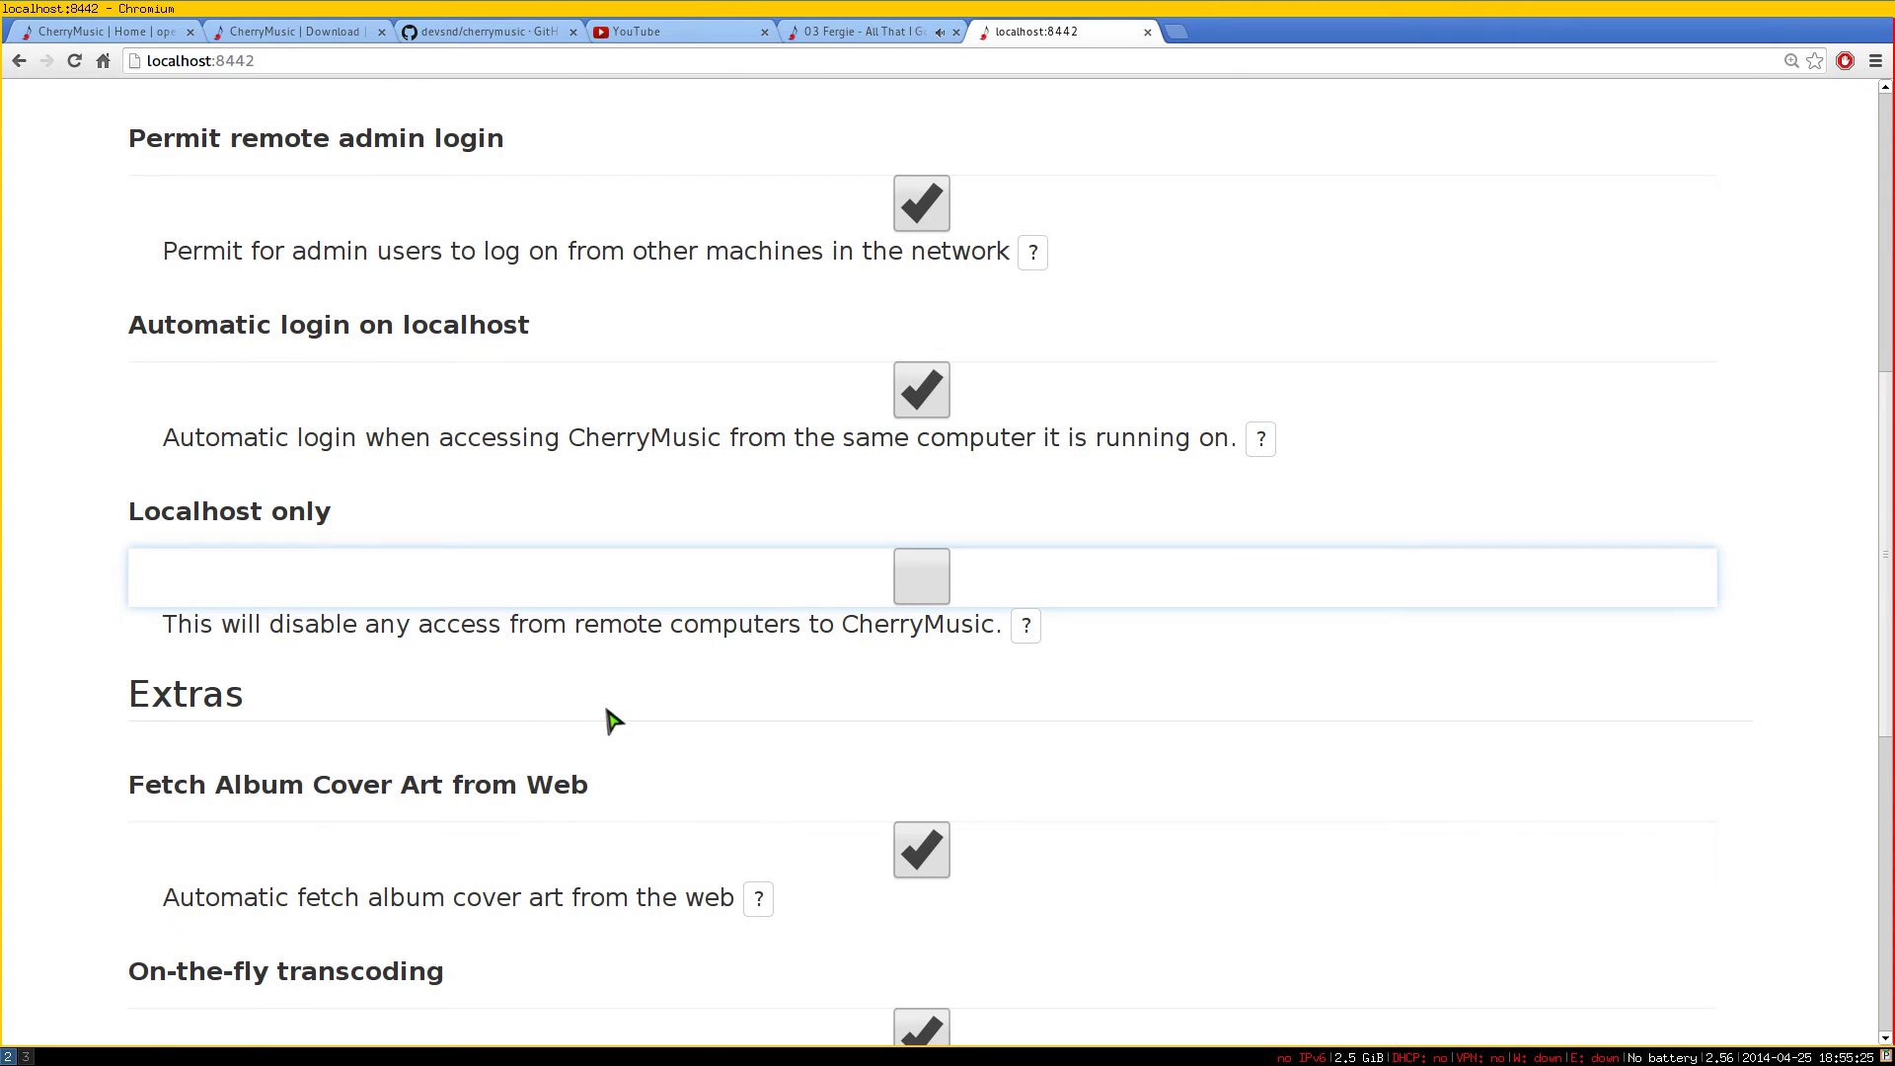
Review System capabilities: ImageMagick for covers, Vorbis Tools, Lame and FLAC for transcoding
{"action": "scroll", "coordinate": [612, 720], "scroll_direction": "down", "scroll_amount": 2}
{"action": "scroll", "coordinate": [613, 690], "scroll_direction": "down", "scroll_amount": 2}
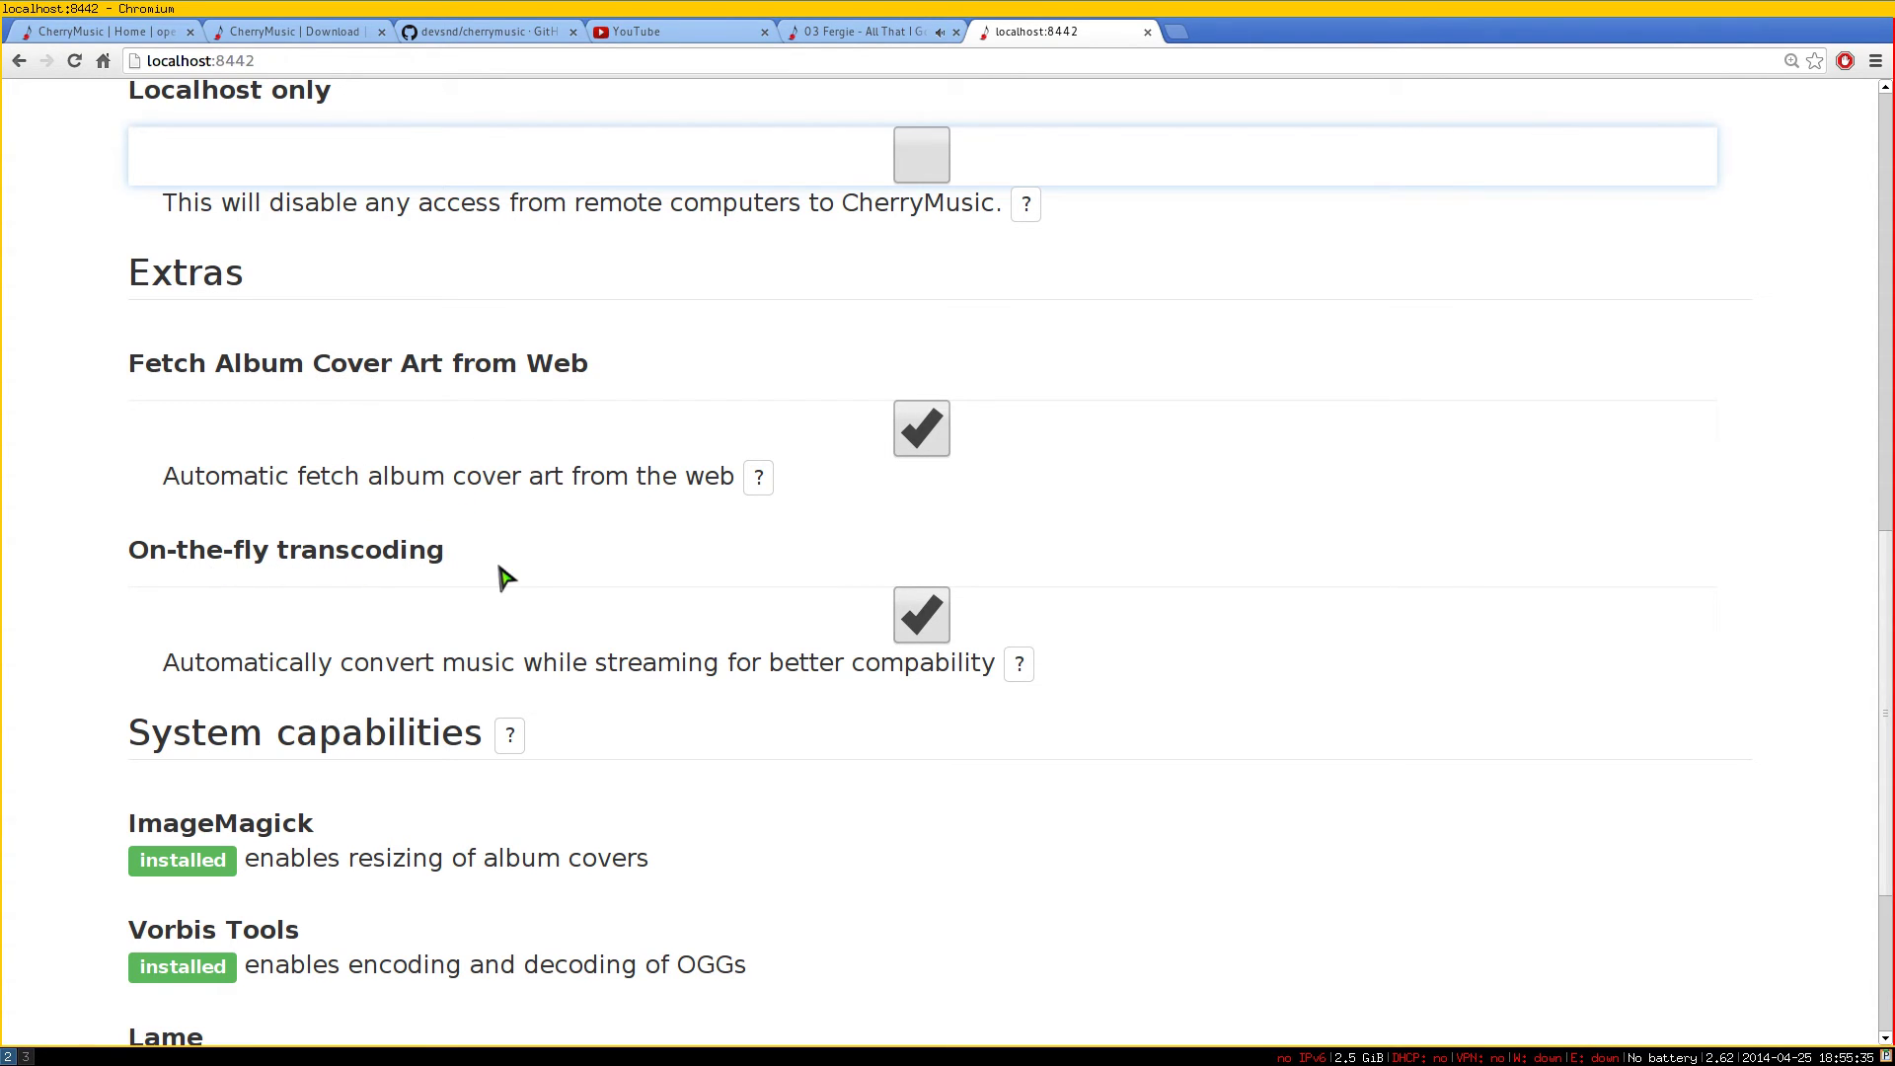
{"action": "scroll", "coordinate": [699, 729], "scroll_direction": "down", "scroll_amount": 5}
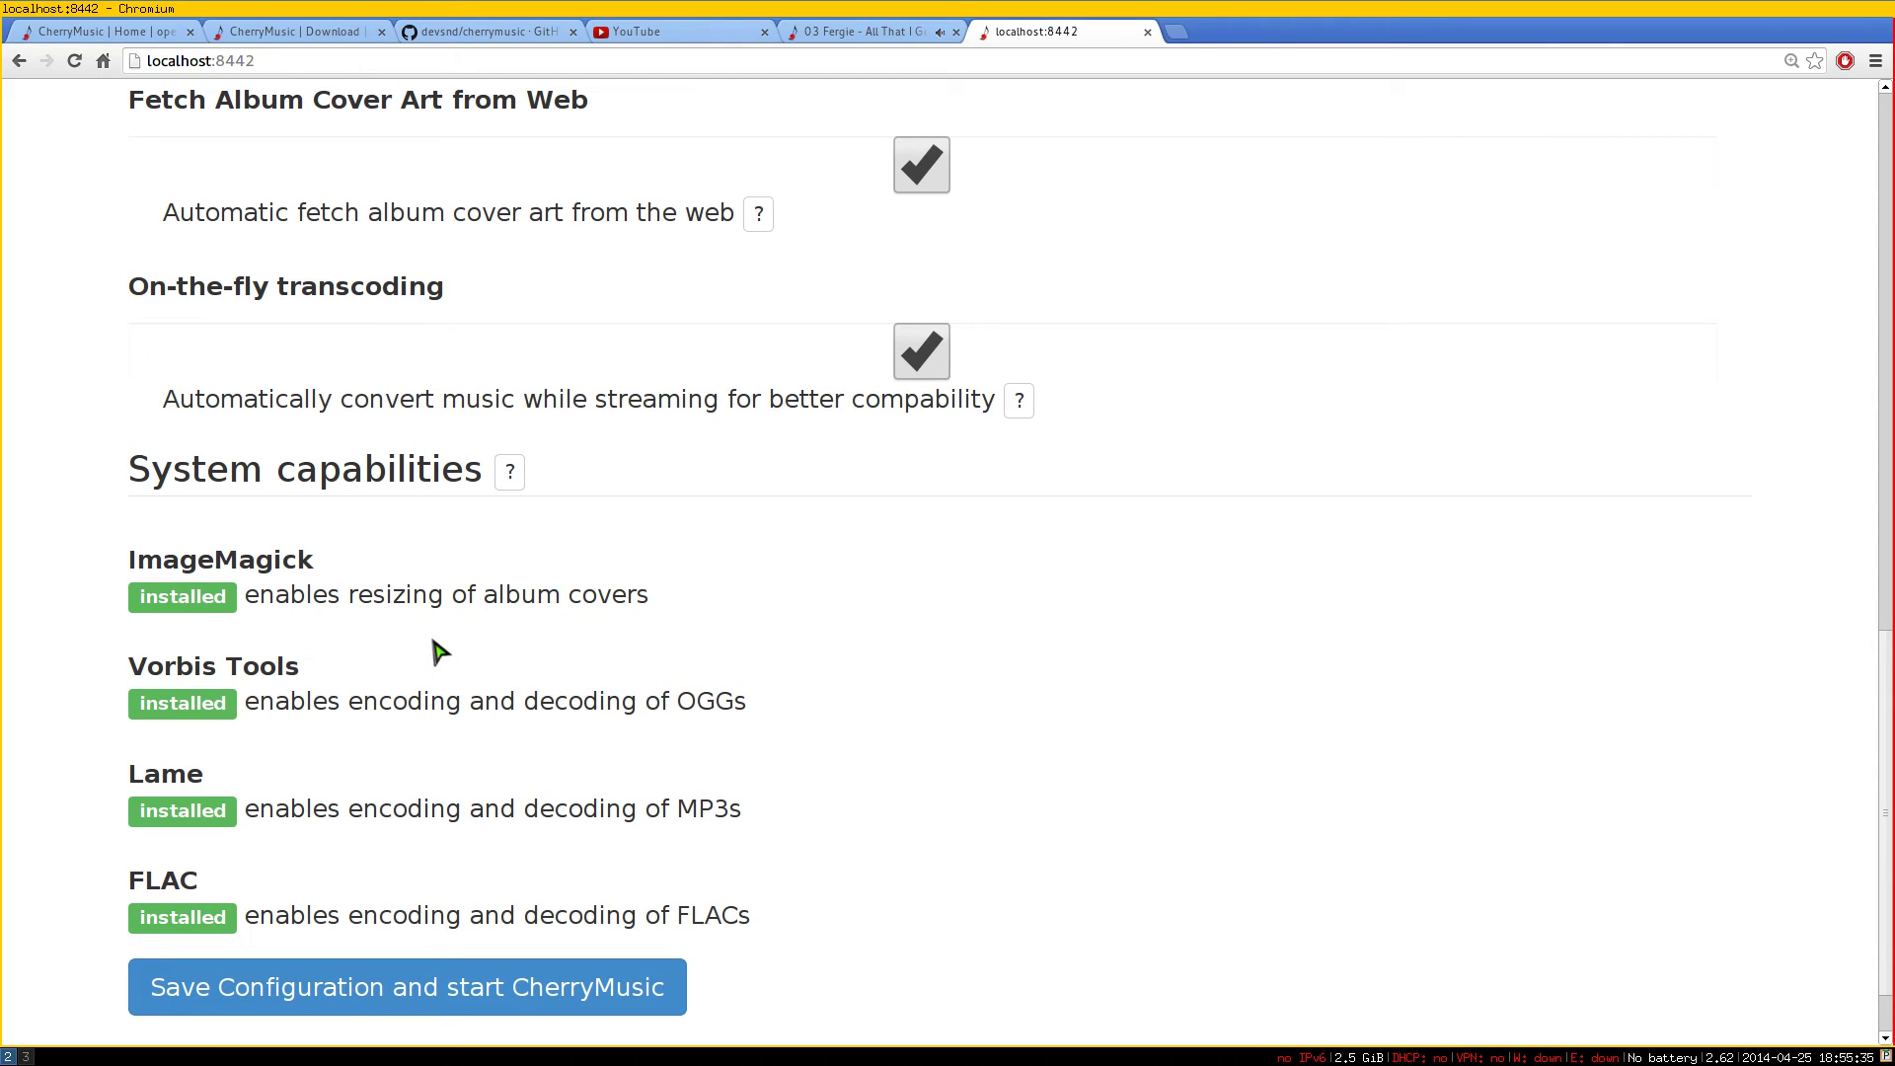
{"action": "double_click", "coordinate": [249, 570]}
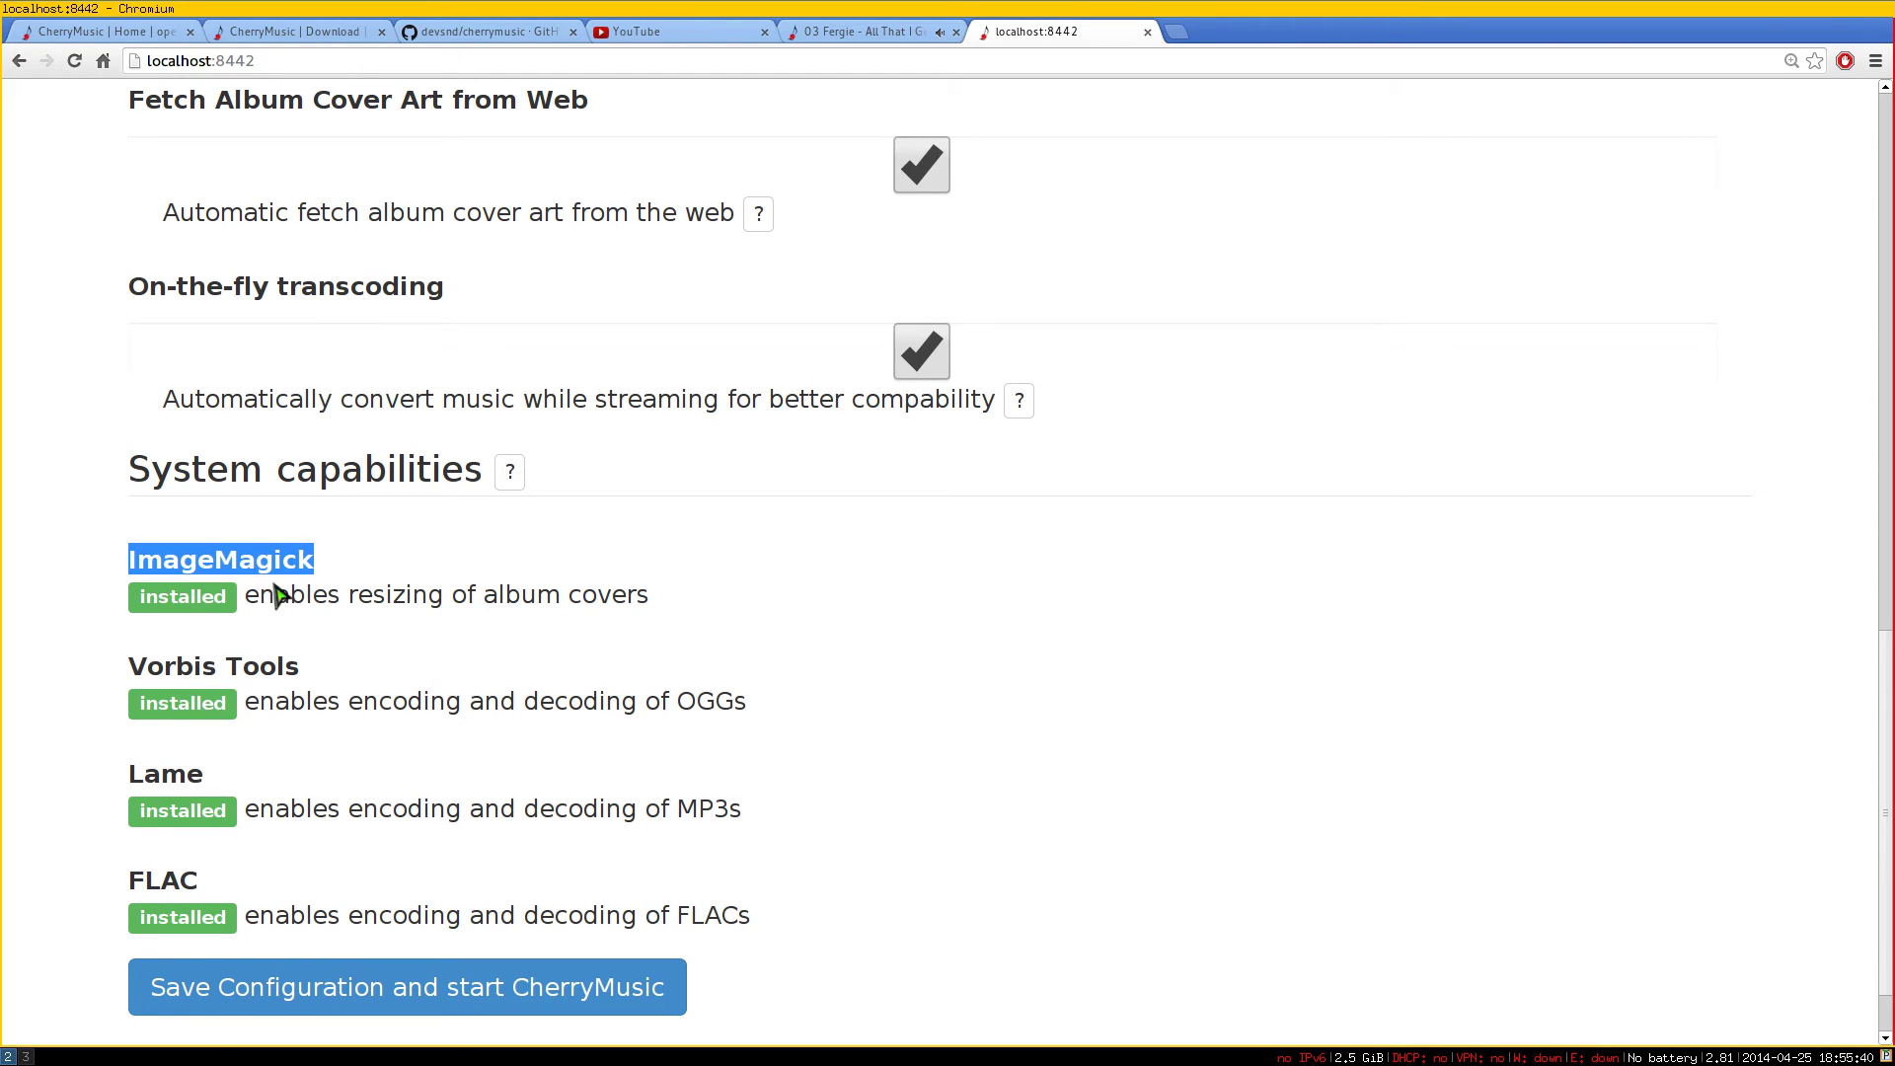
{"action": "double_click", "coordinate": [170, 668]}
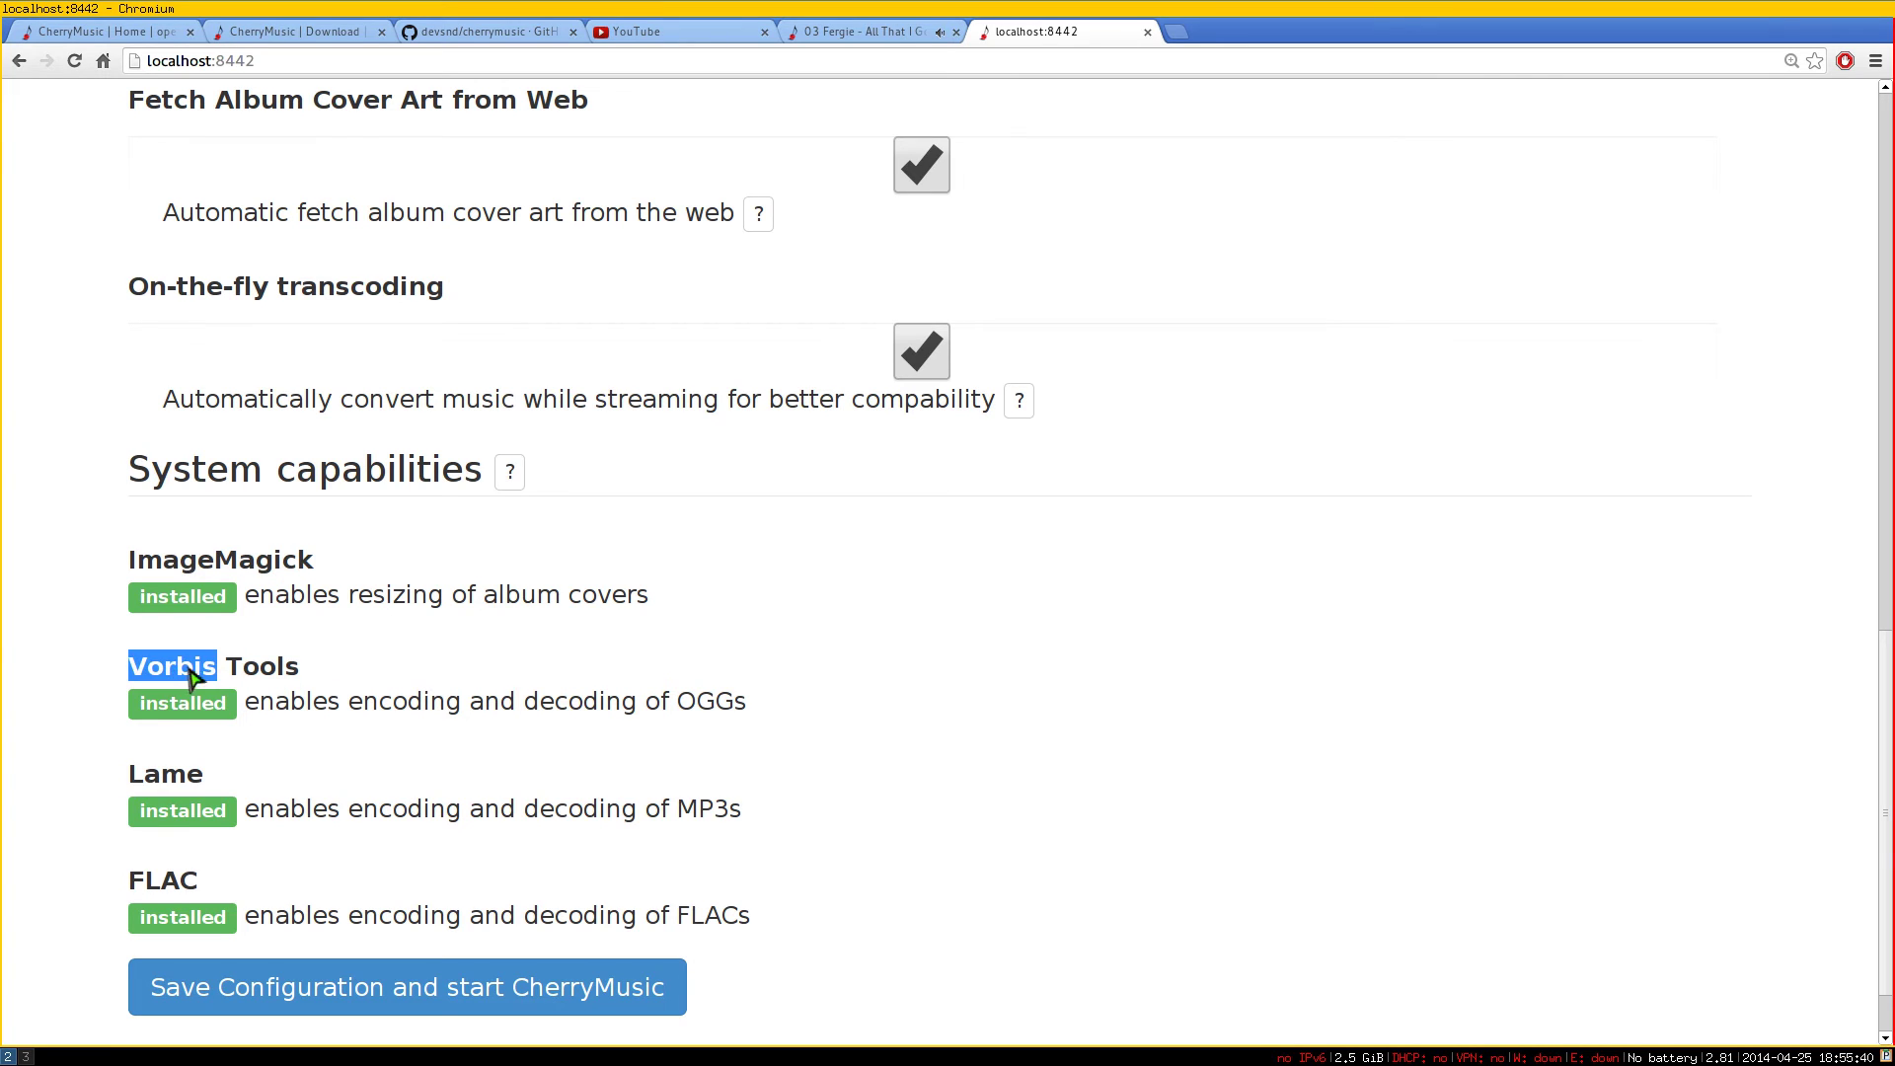
{"action": "double_click", "coordinate": [583, 596]}
{"action": "left_click", "coordinate": [621, 661]}
{"action": "left_click_drag", "start_coordinate": [679, 703], "coordinate": [740, 702]}
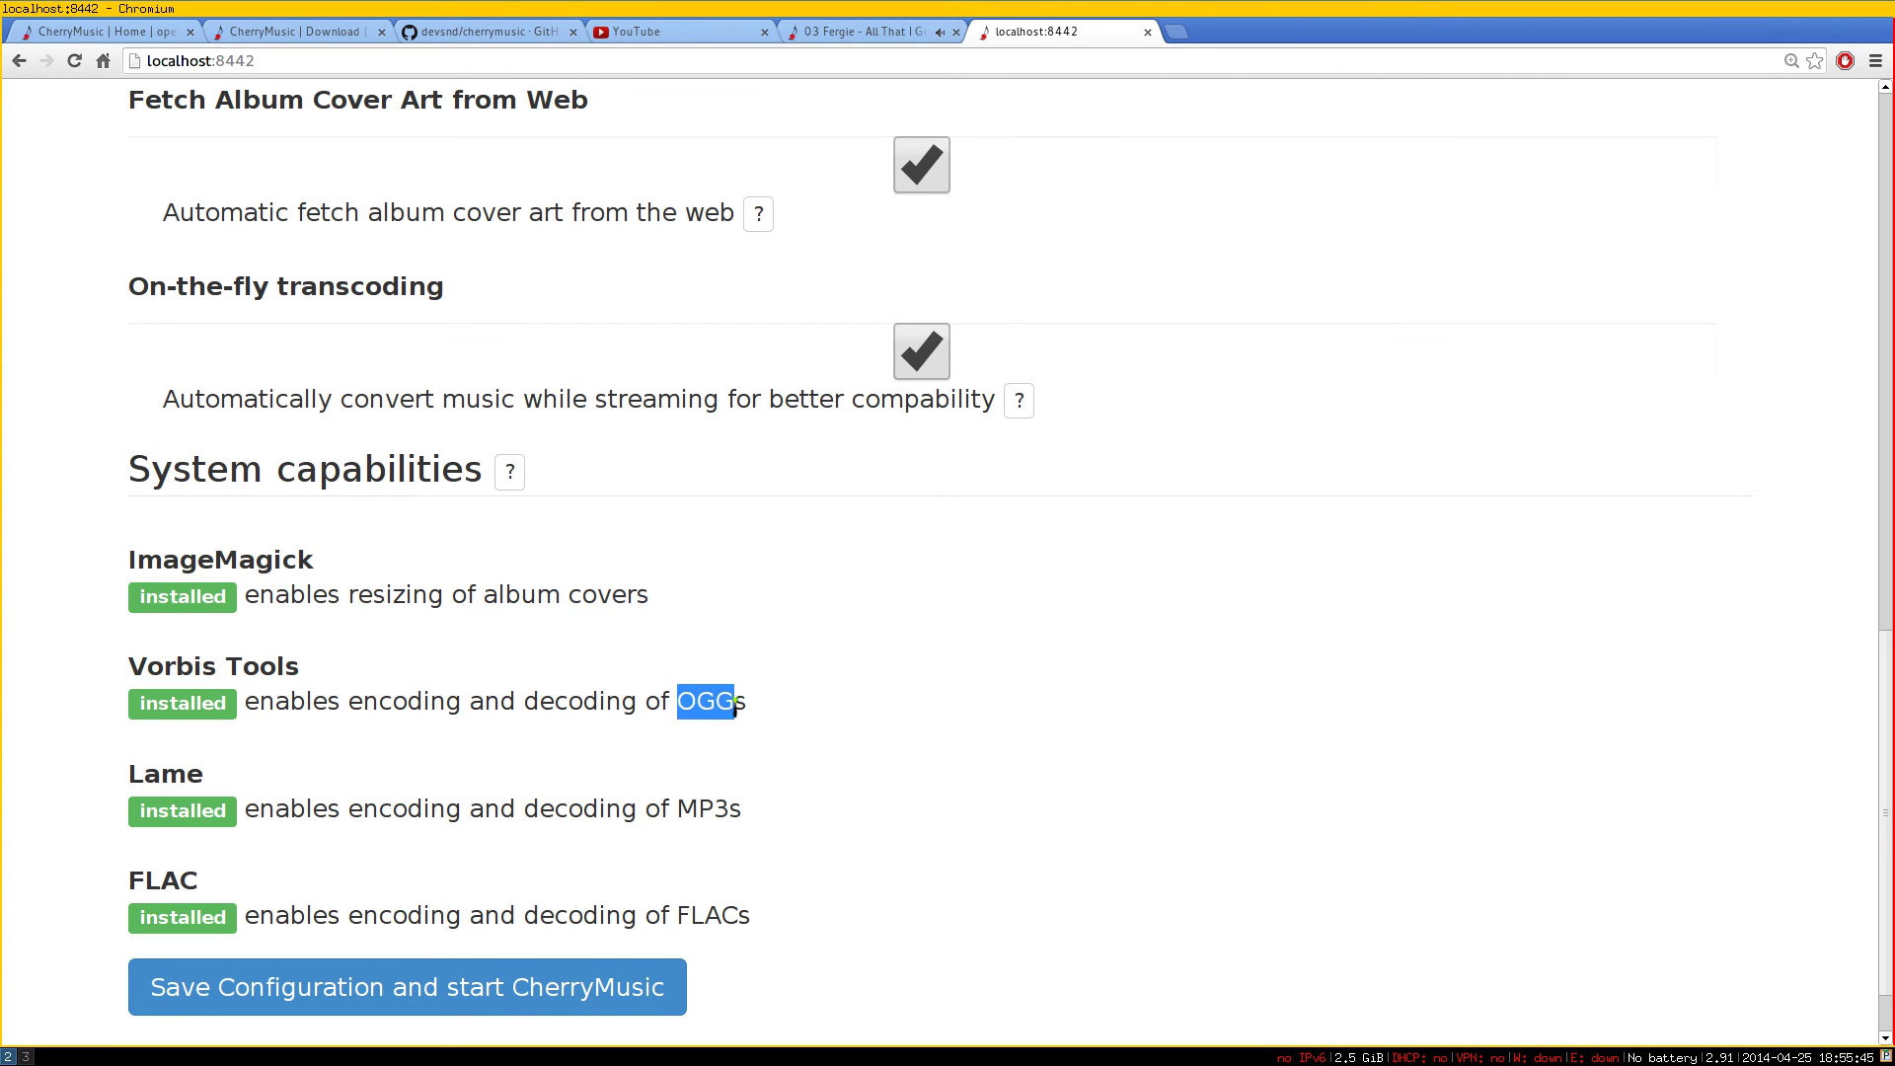
{"action": "left_click_drag", "start_coordinate": [671, 809], "coordinate": [730, 809]}
{"action": "left_click_drag", "start_coordinate": [679, 918], "coordinate": [752, 918]}
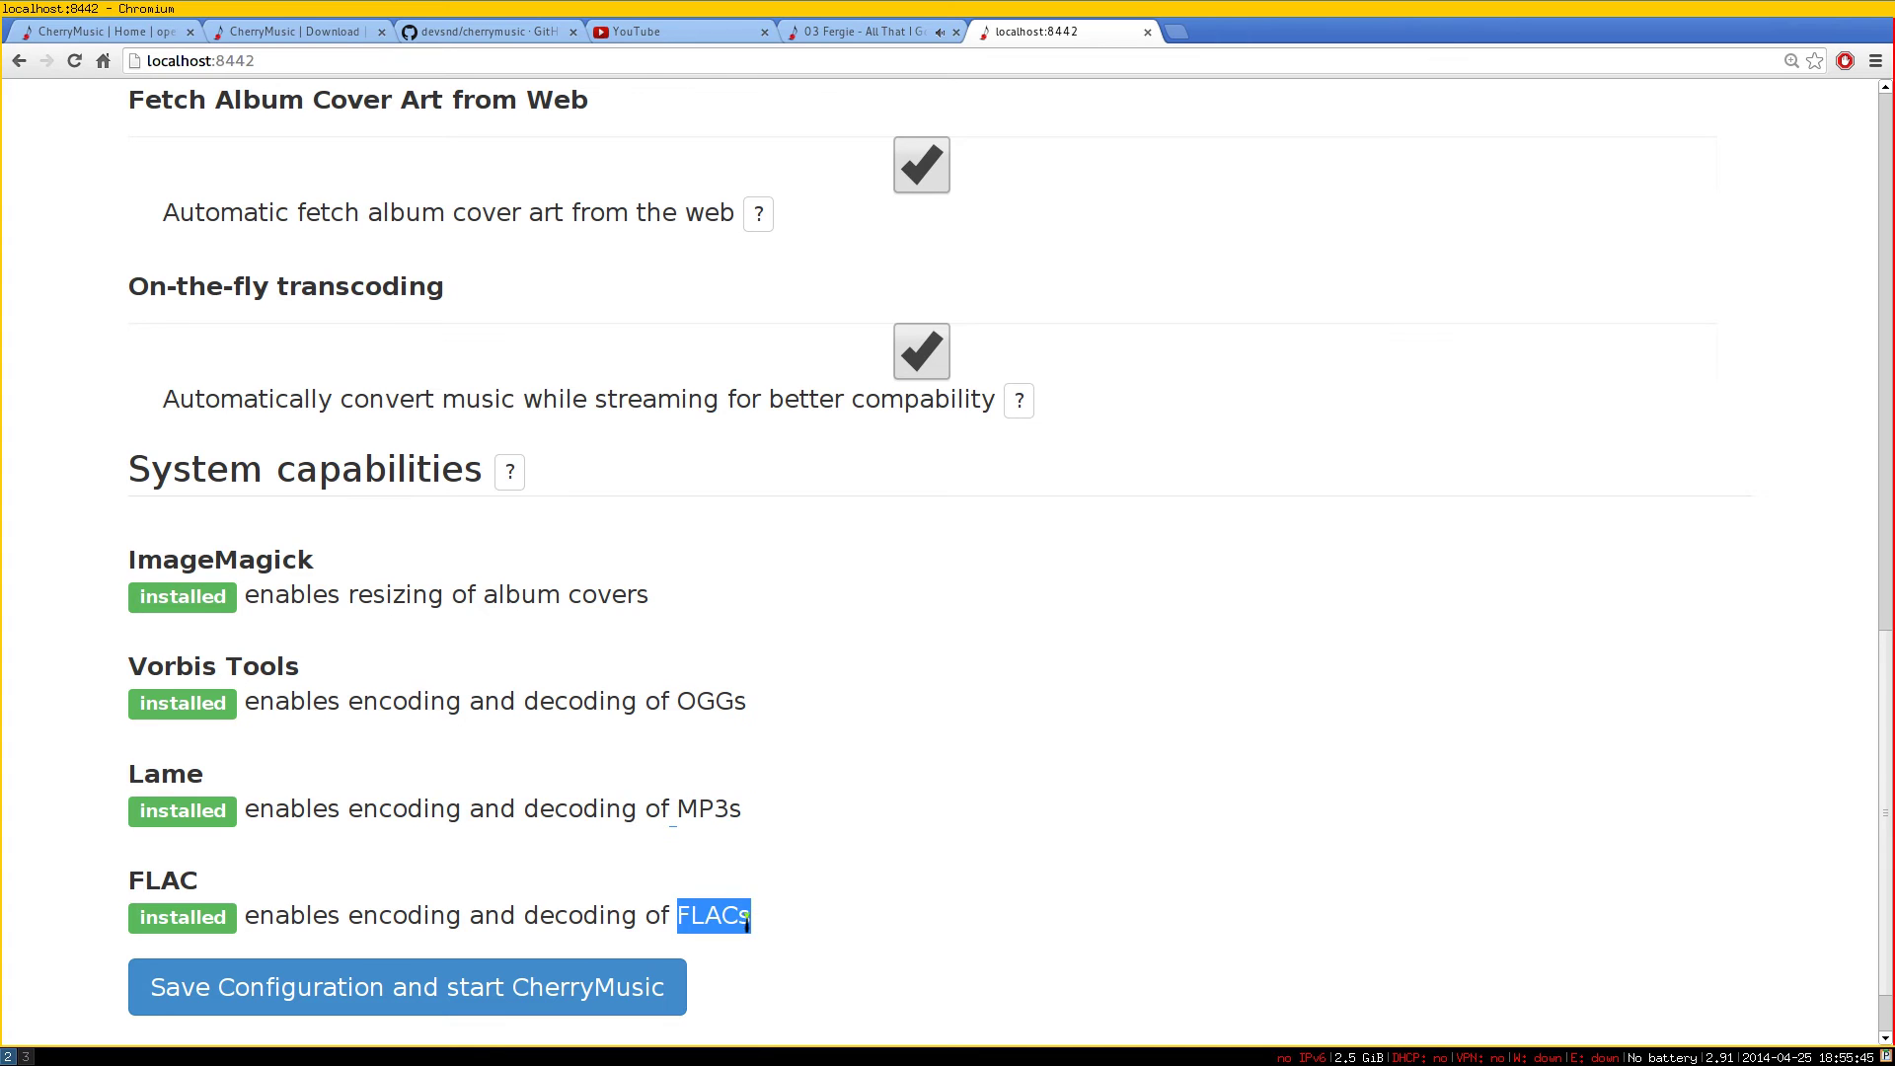
{"action": "double_click", "coordinate": [194, 561]}
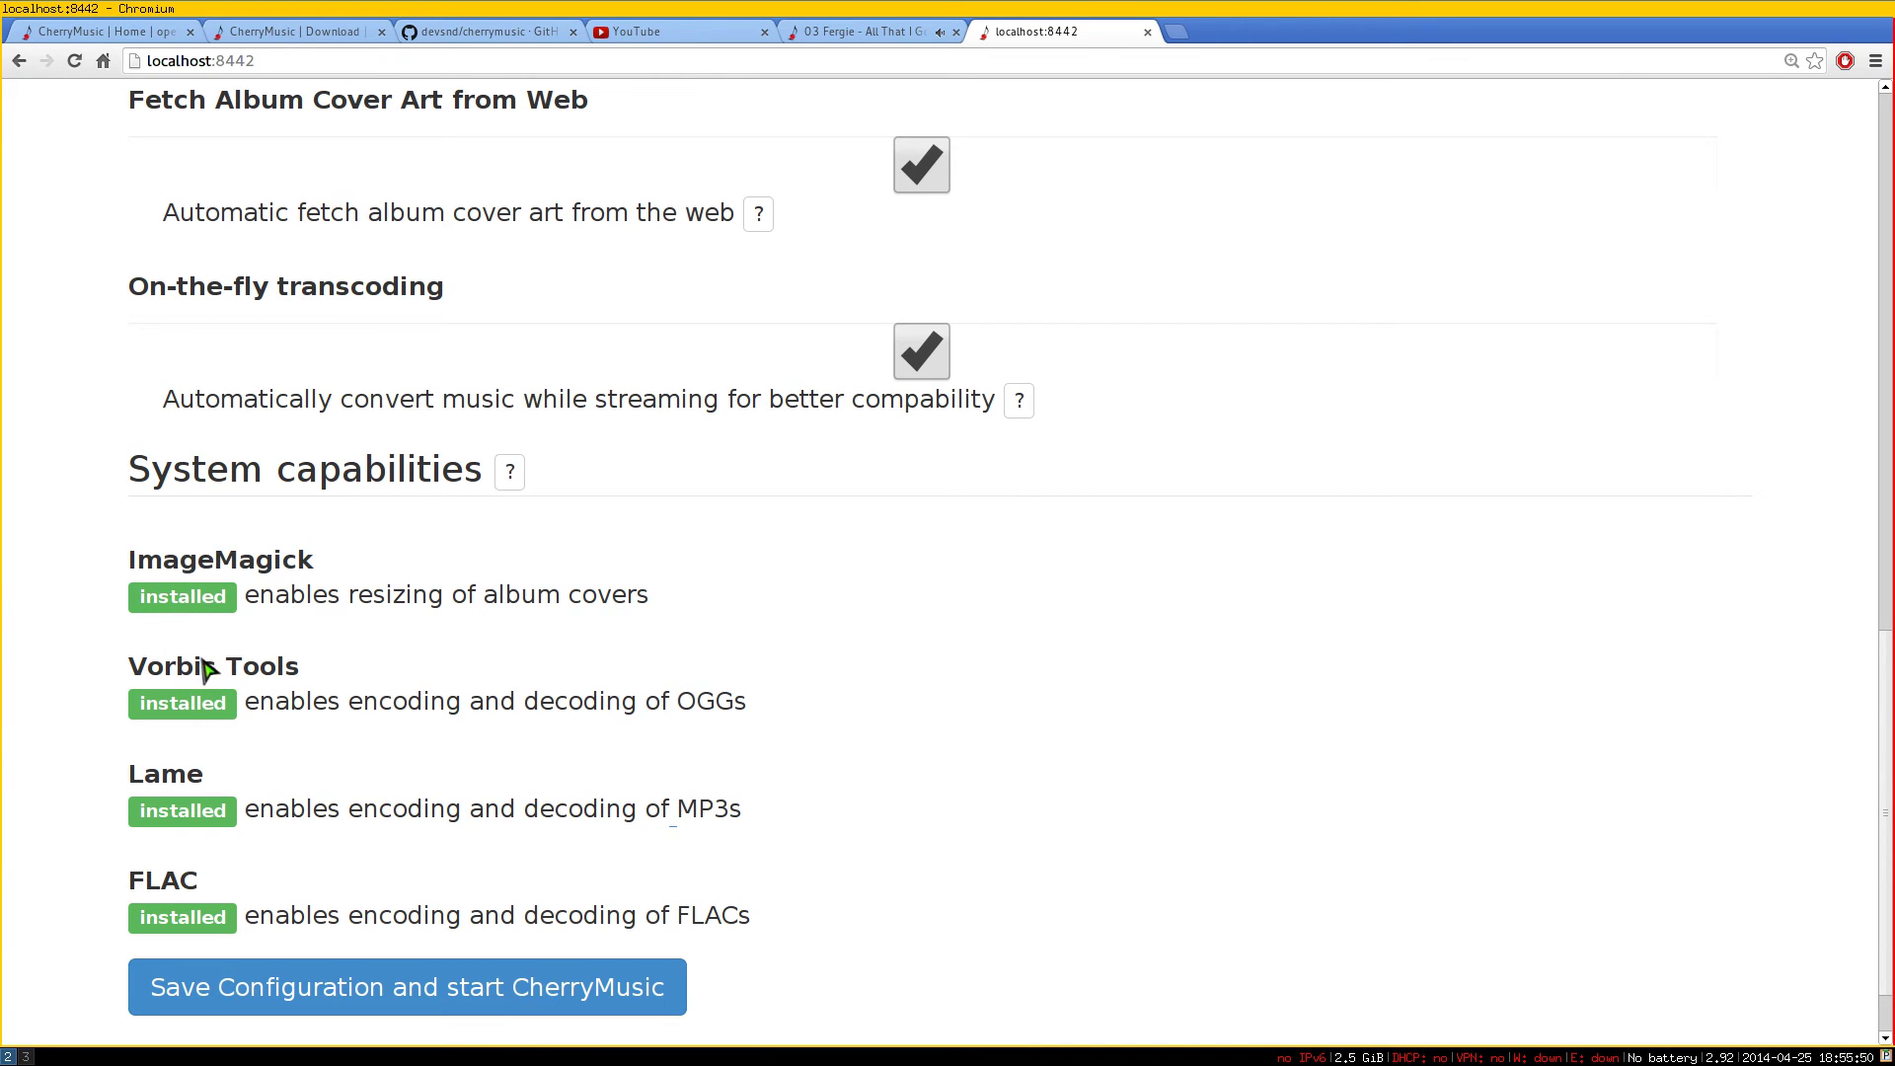
{"action": "double_click", "coordinate": [203, 666]}
{"action": "double_click", "coordinate": [179, 775]}
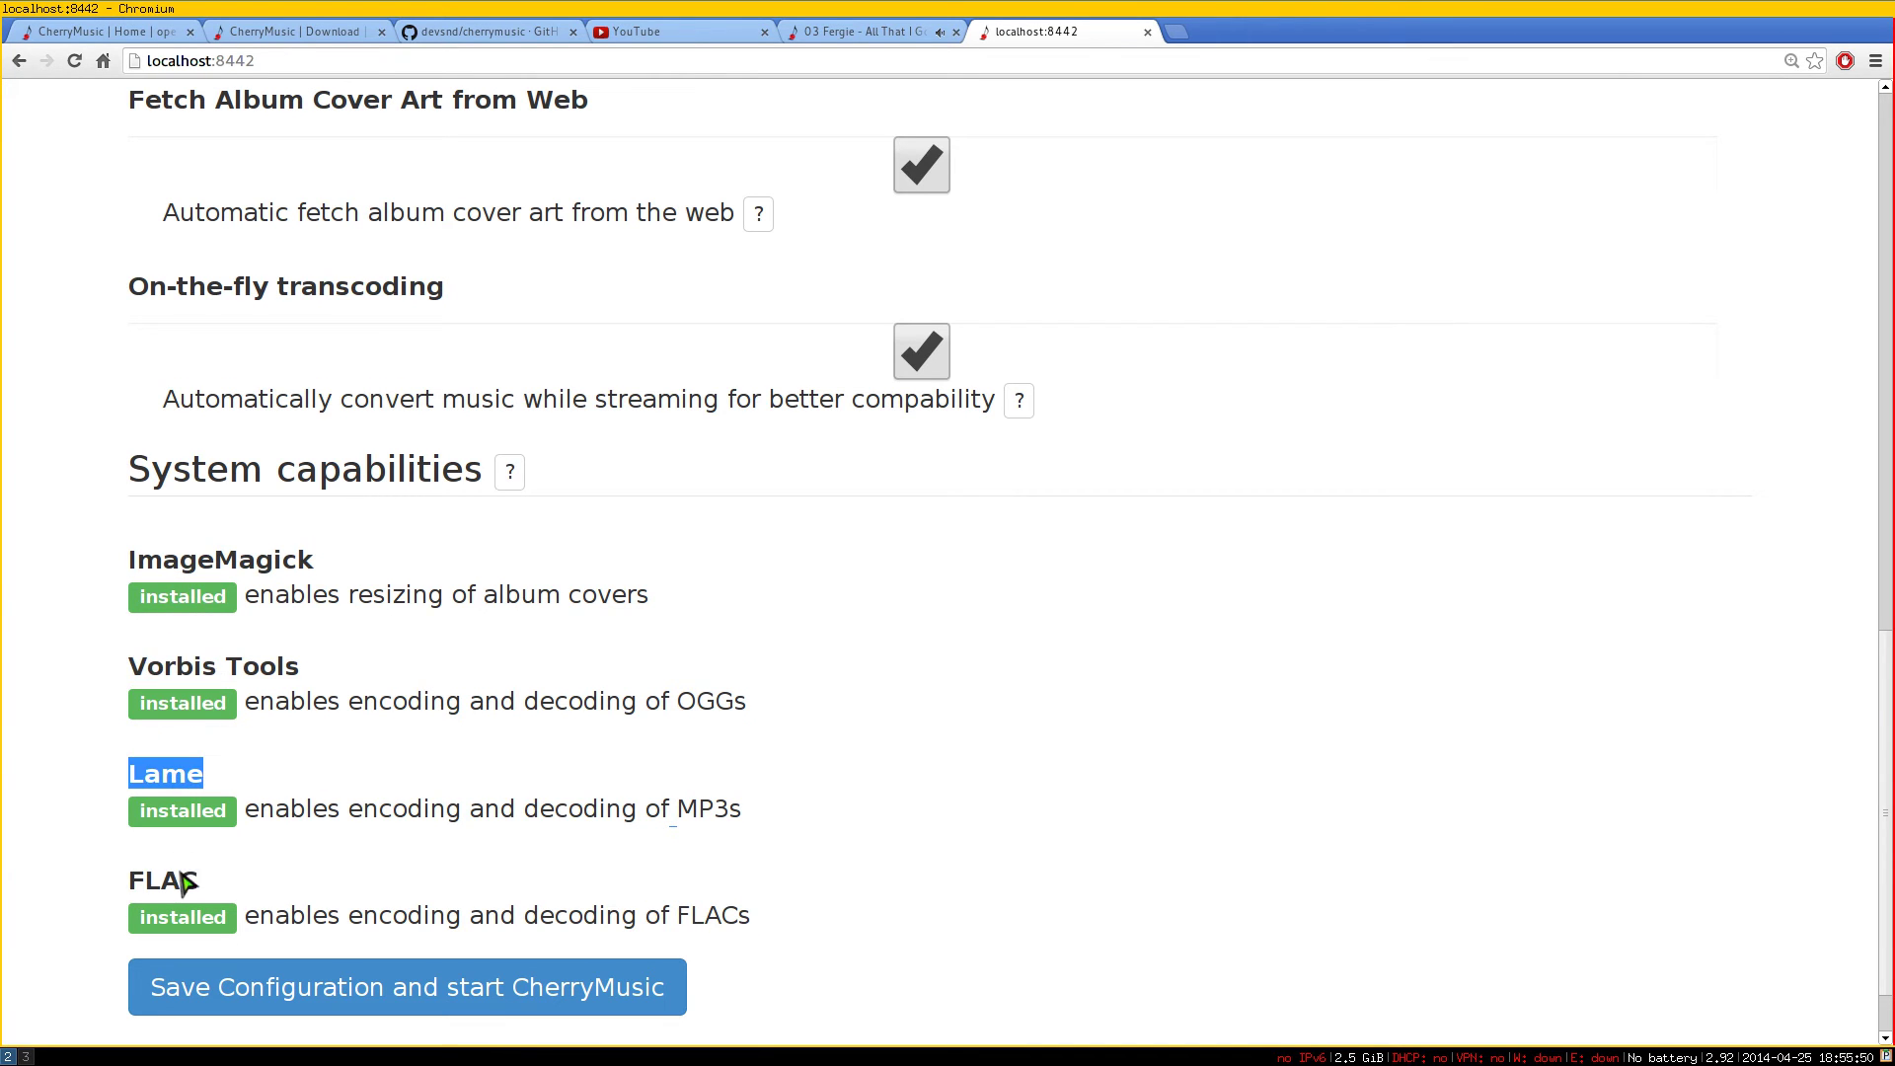
{"action": "double_click", "coordinate": [186, 881]}
{"action": "left_click", "coordinate": [909, 790]}
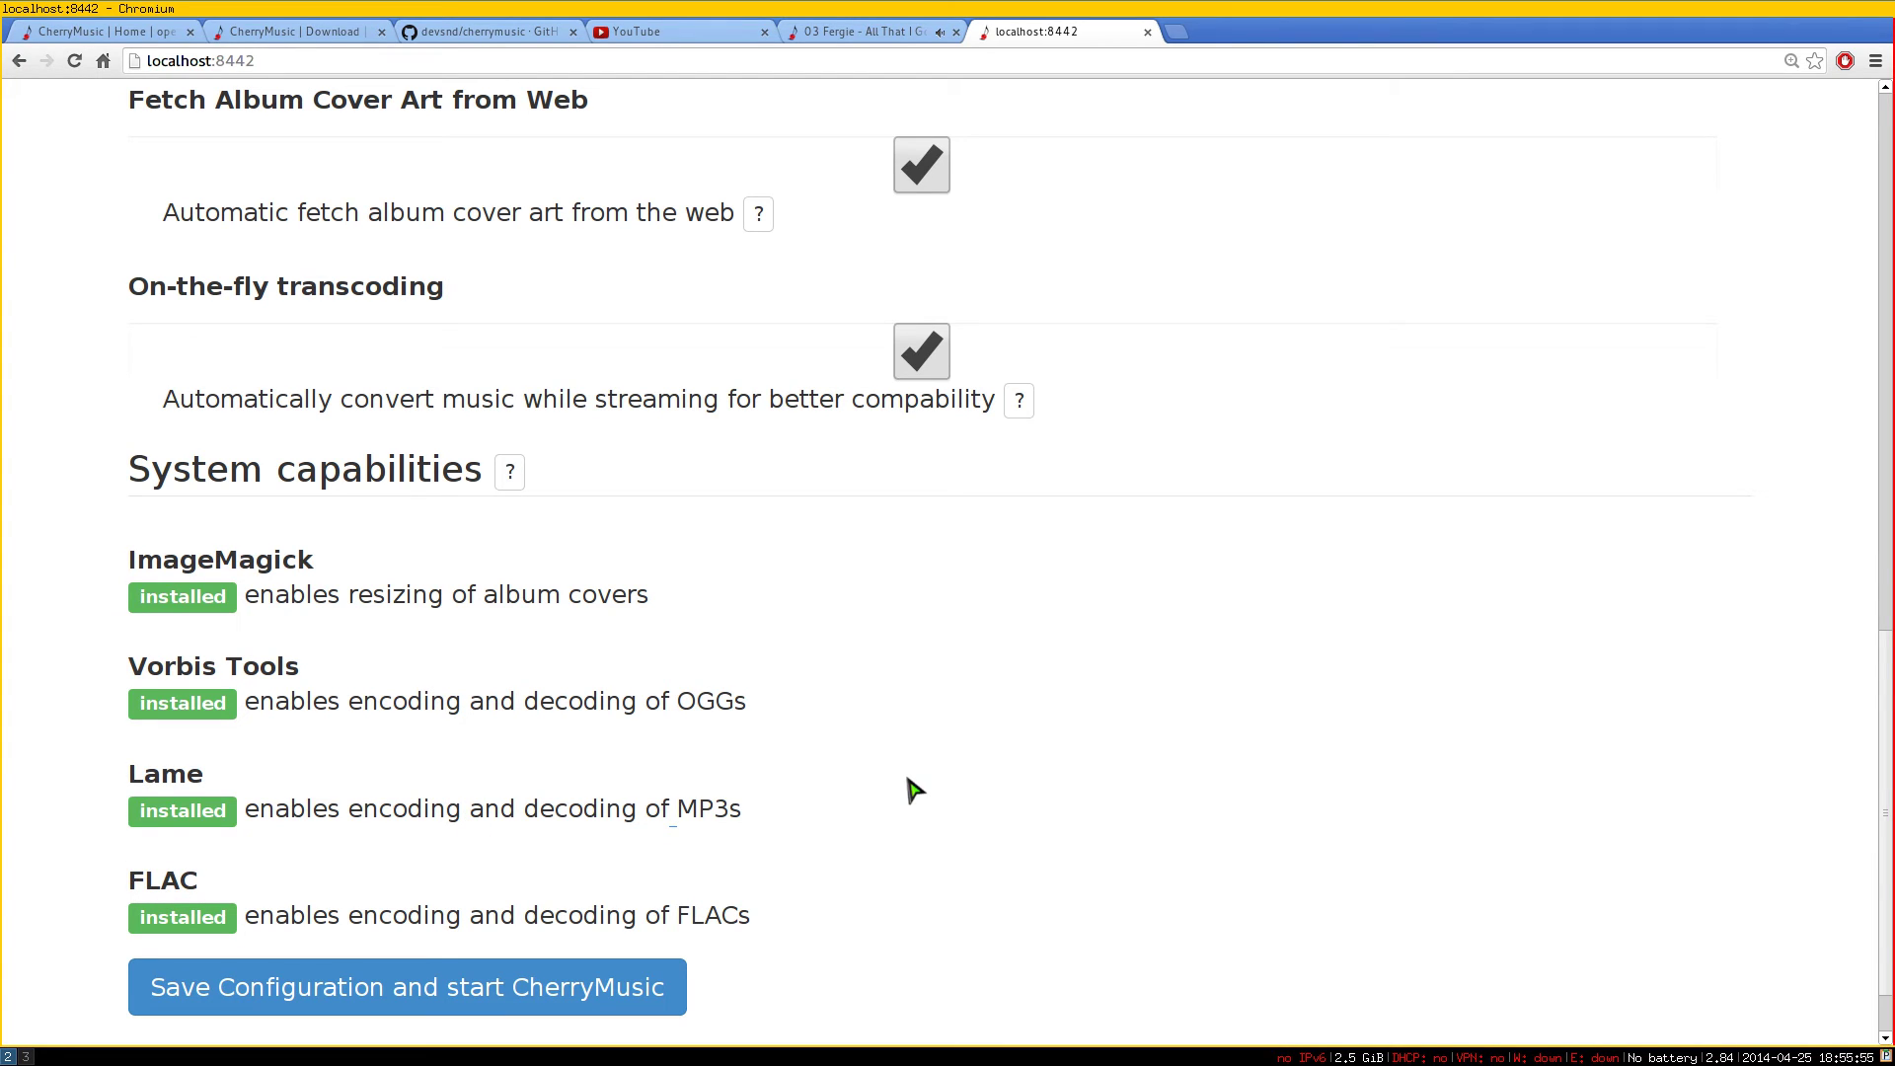
{"action": "scroll", "coordinate": [881, 761], "scroll_direction": "down", "scroll_amount": 1}
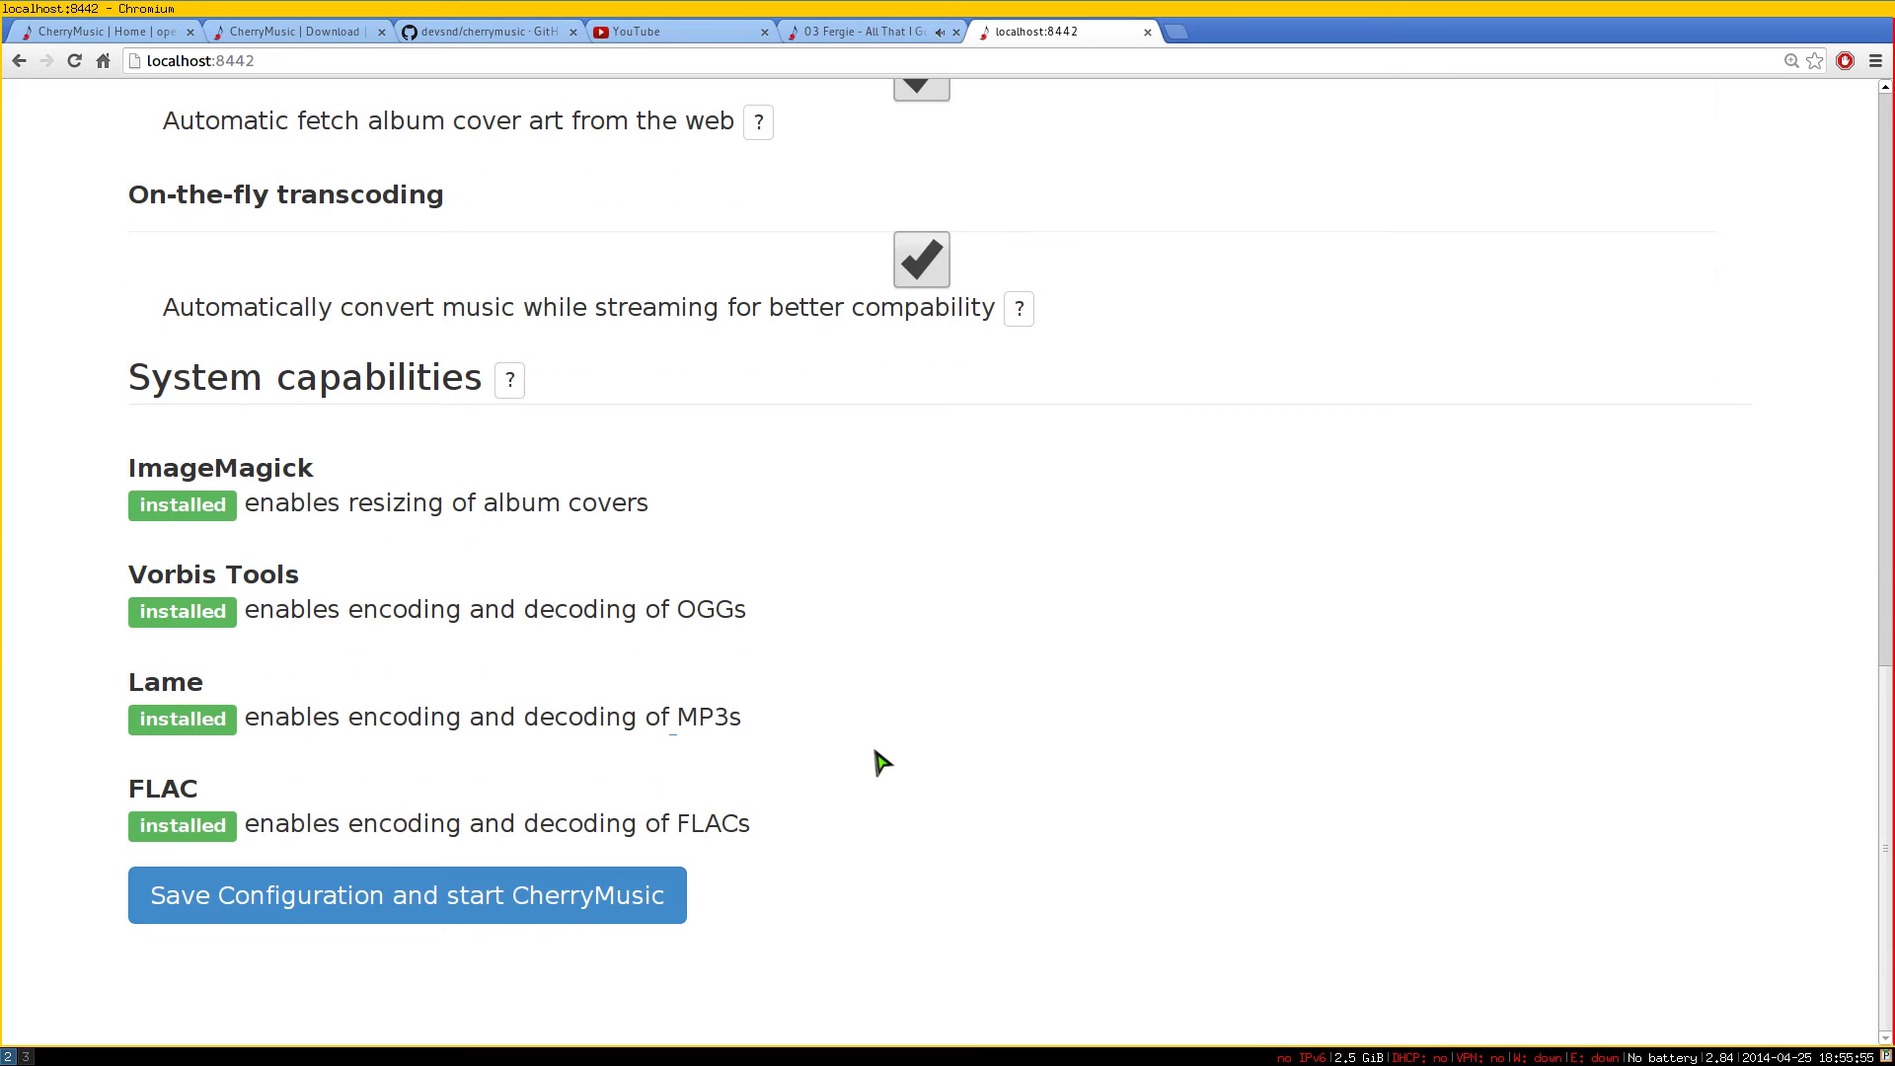
Save the configuration, then enter an admin username and password and create the admin user
{"action": "left_click", "coordinate": [185, 913]}
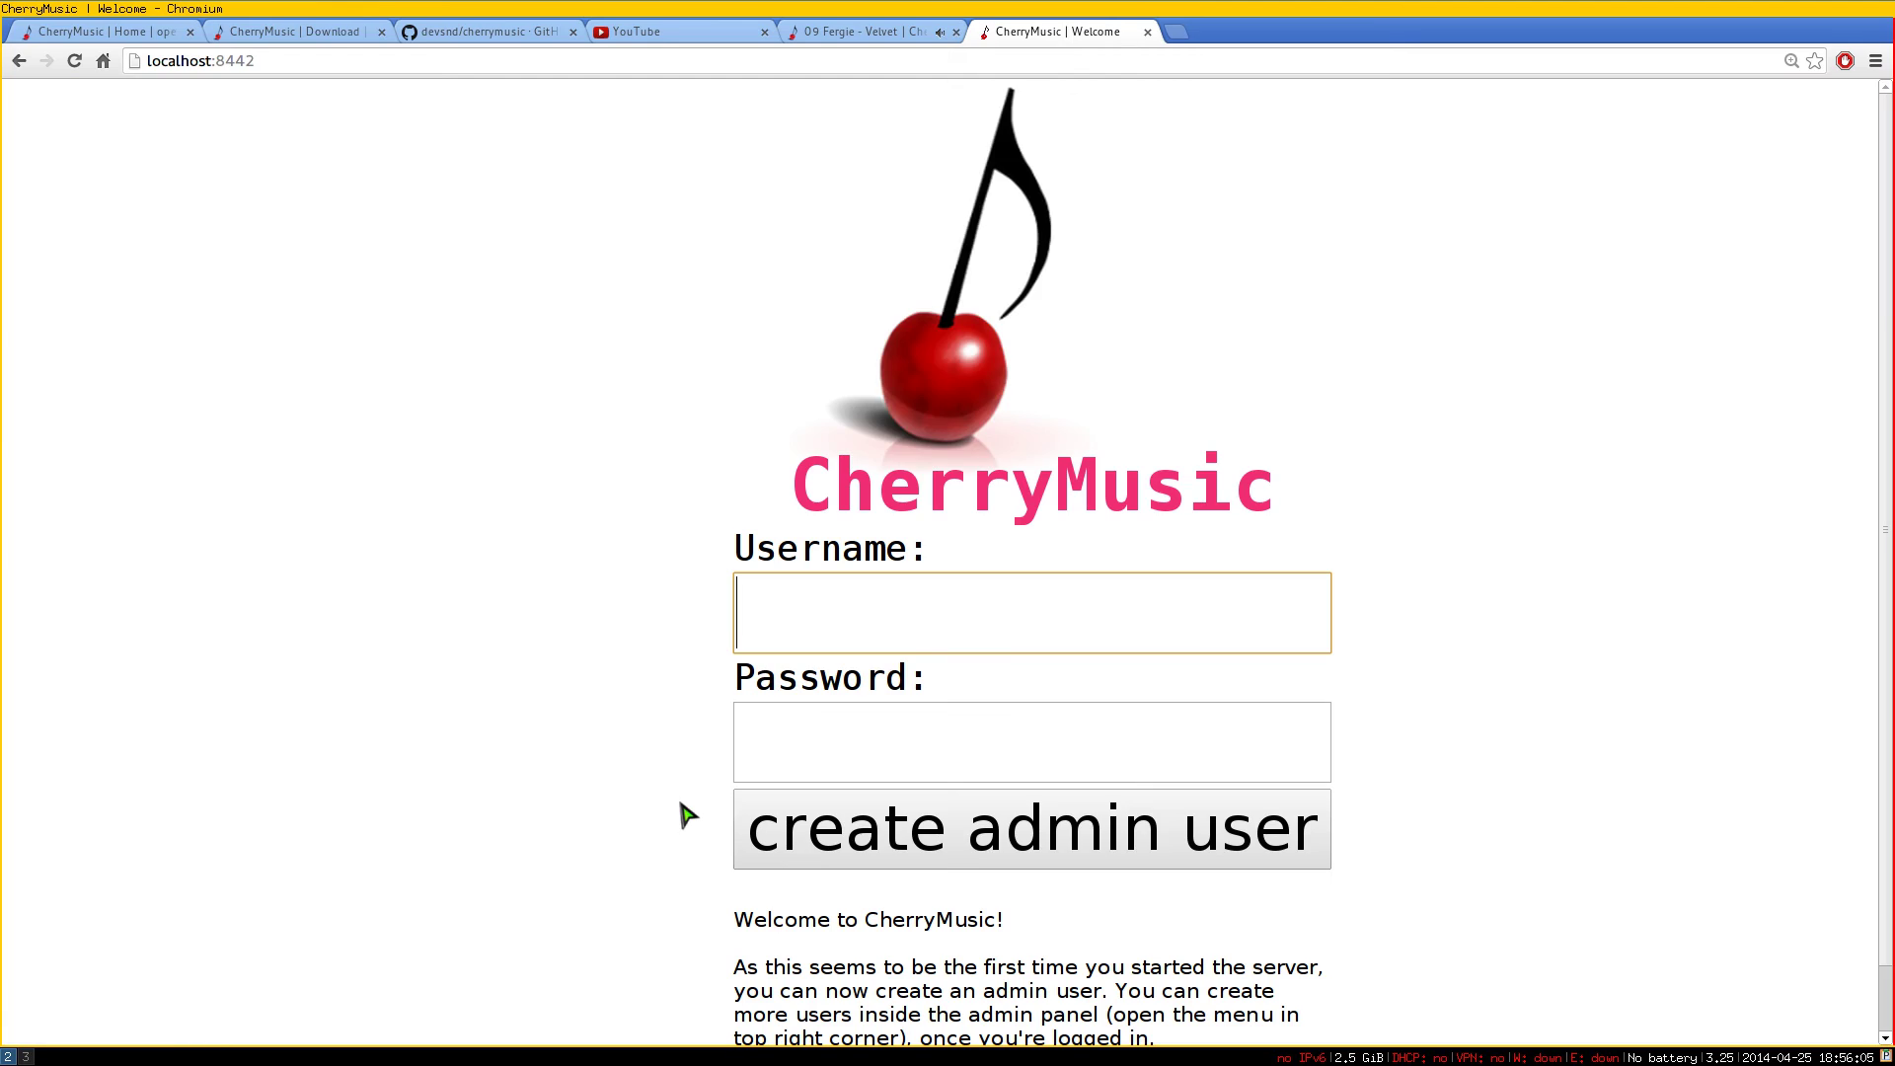
{"action": "scroll", "coordinate": [688, 815], "scroll_direction": "down", "scroll_amount": 1}
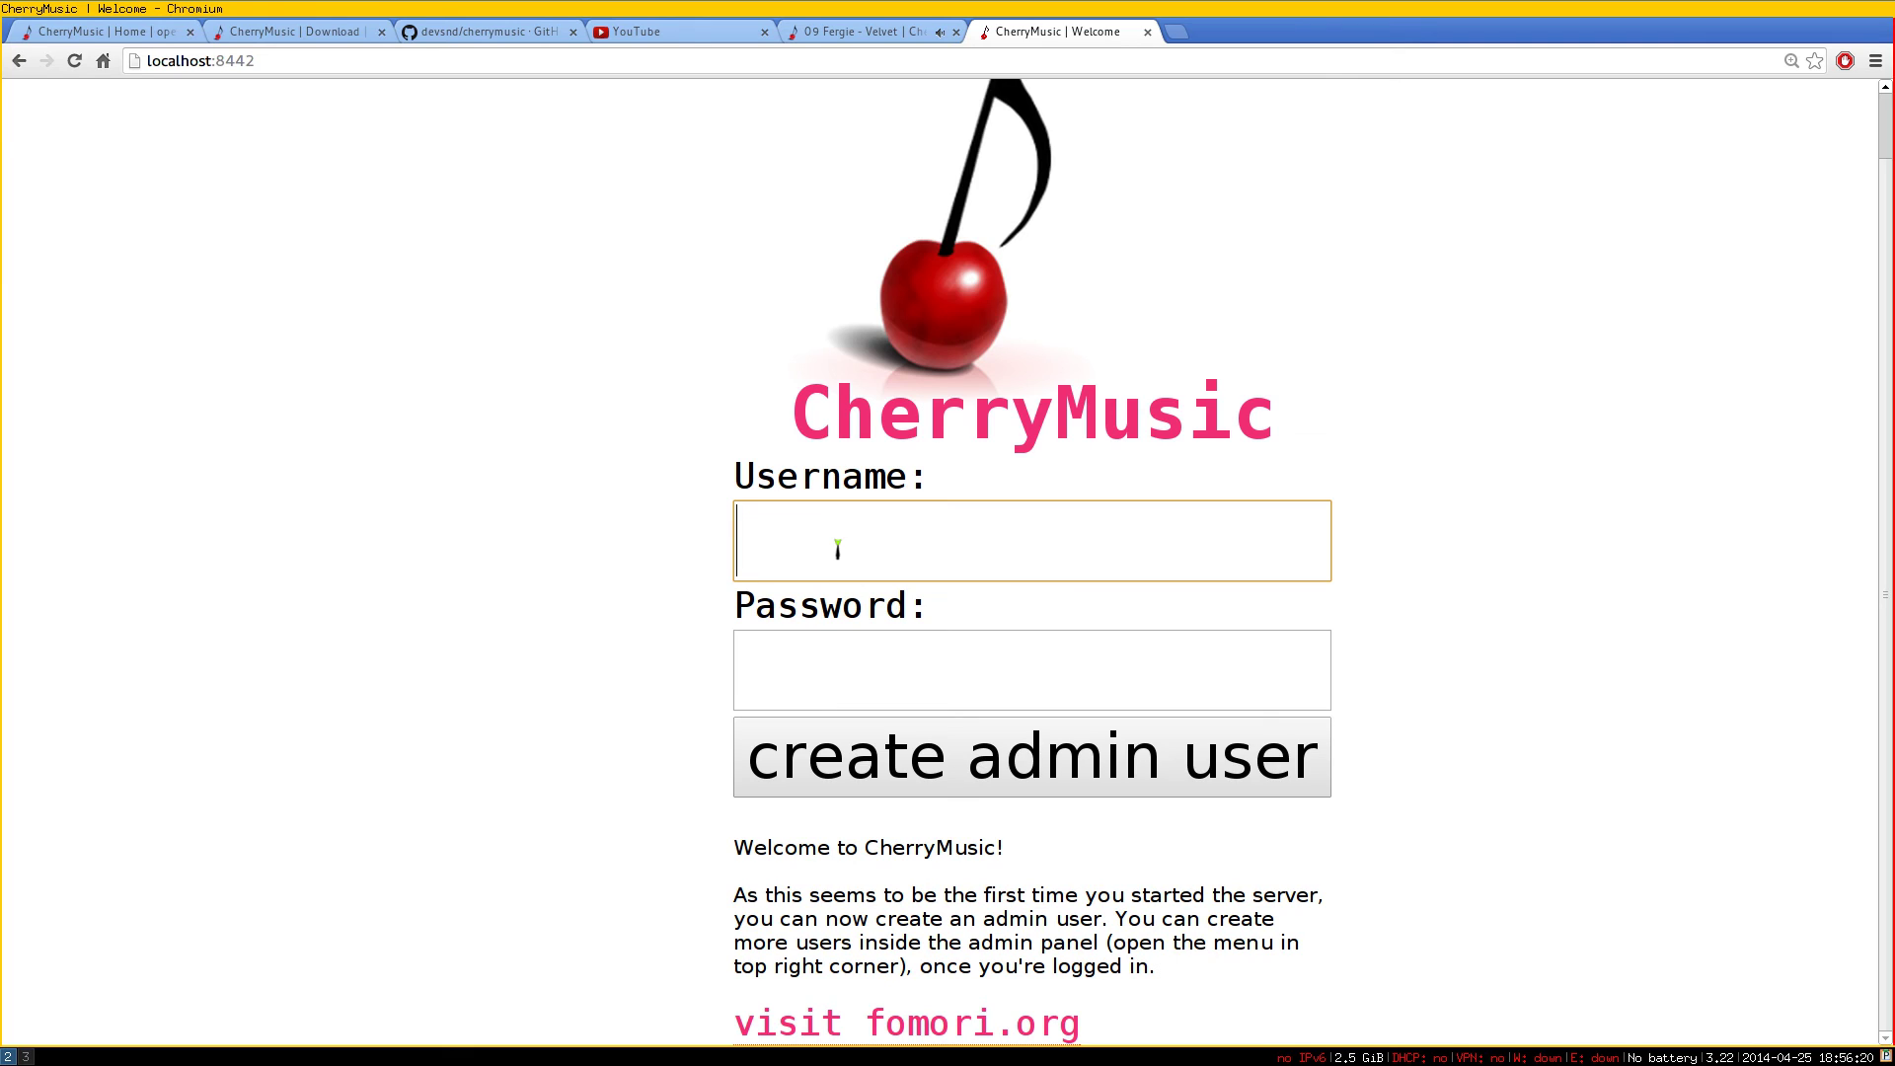
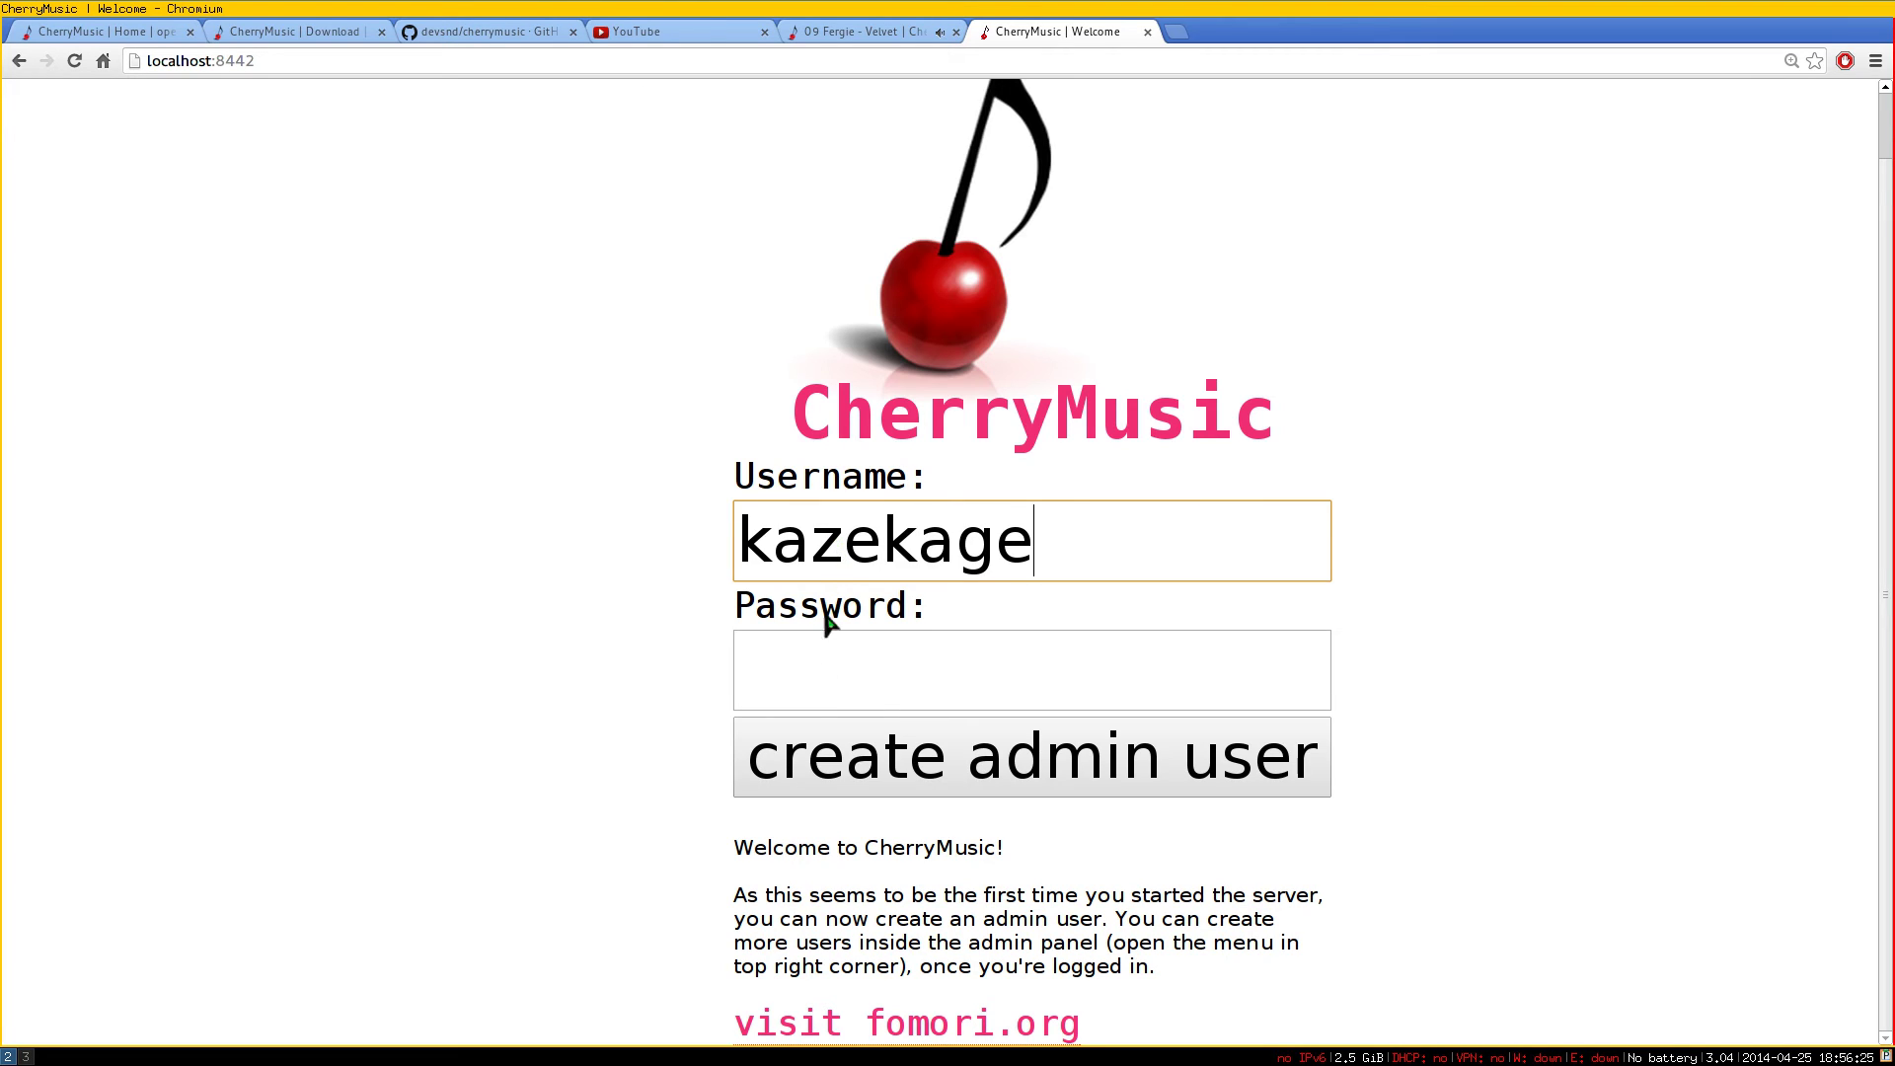
{"action": "left_click", "coordinate": [807, 686]}
{"action": "type", "text": "••••••••"}
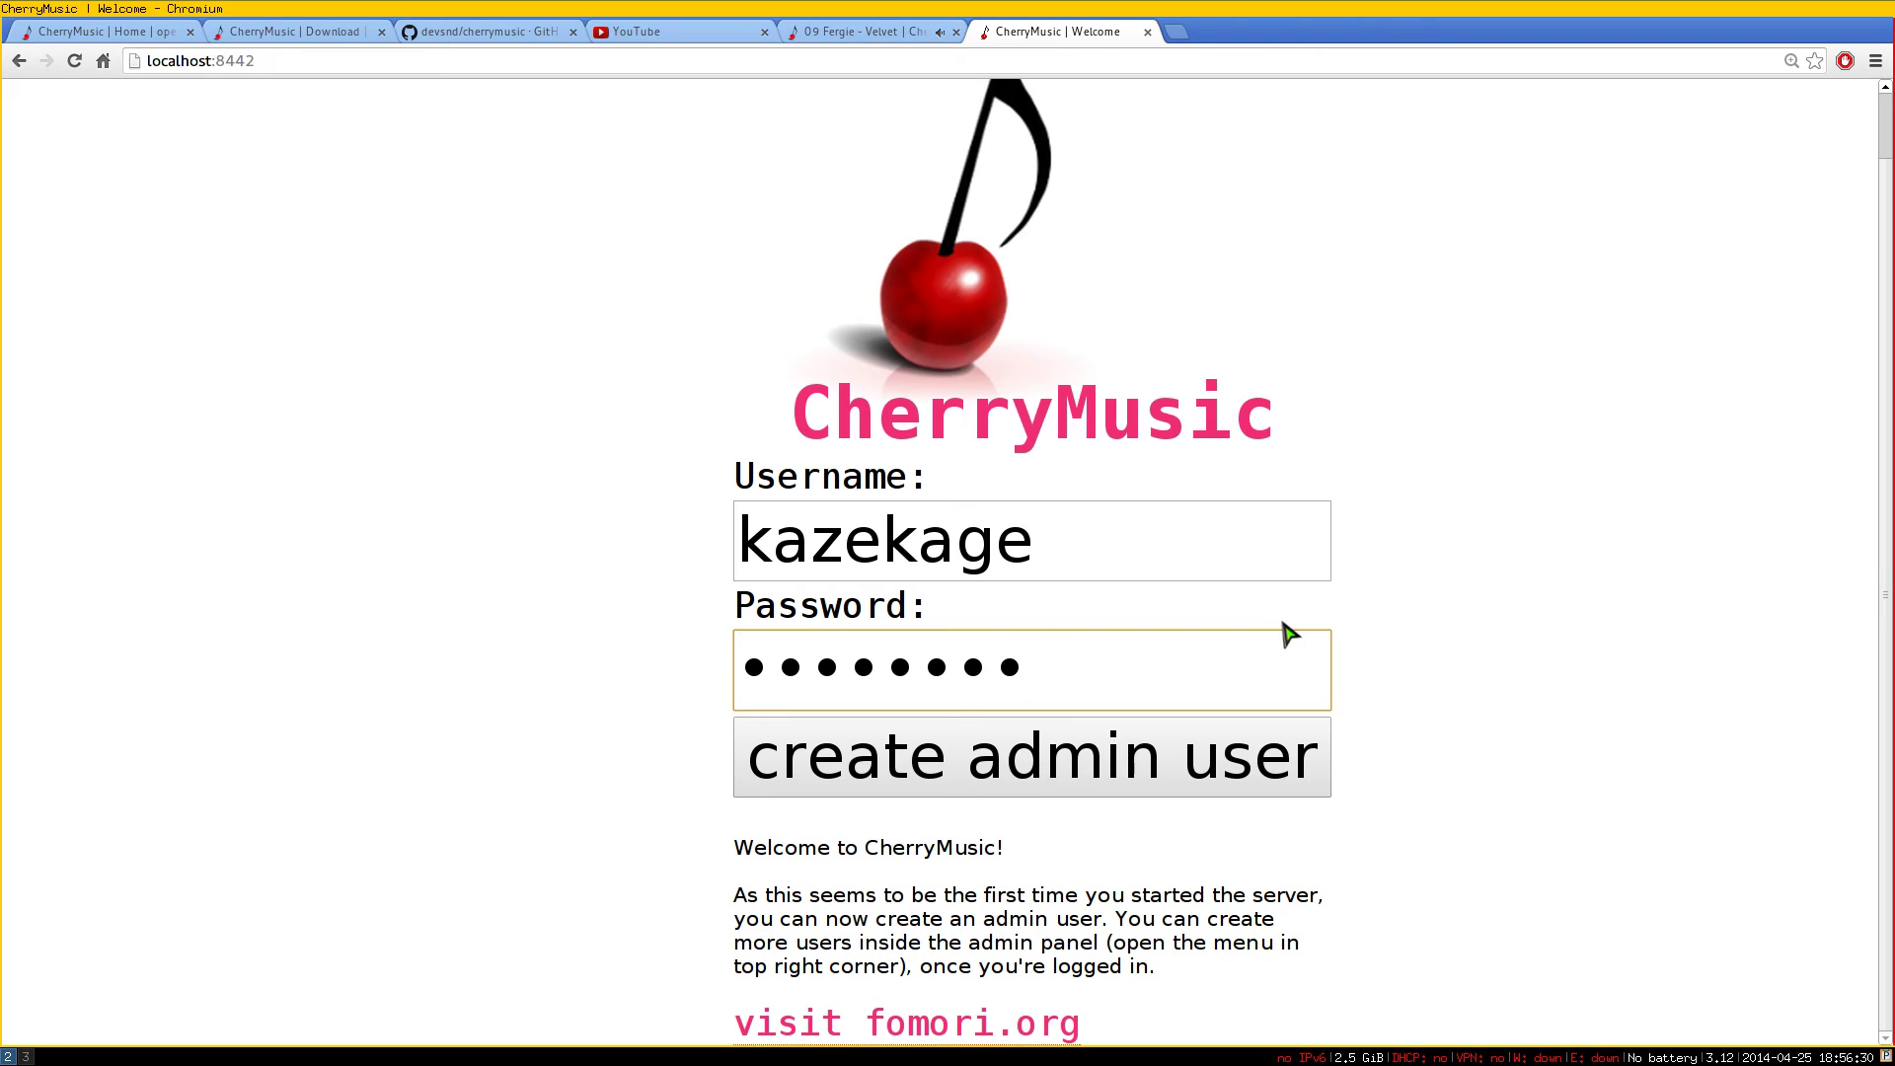
{"action": "left_click", "coordinate": [1112, 786]}
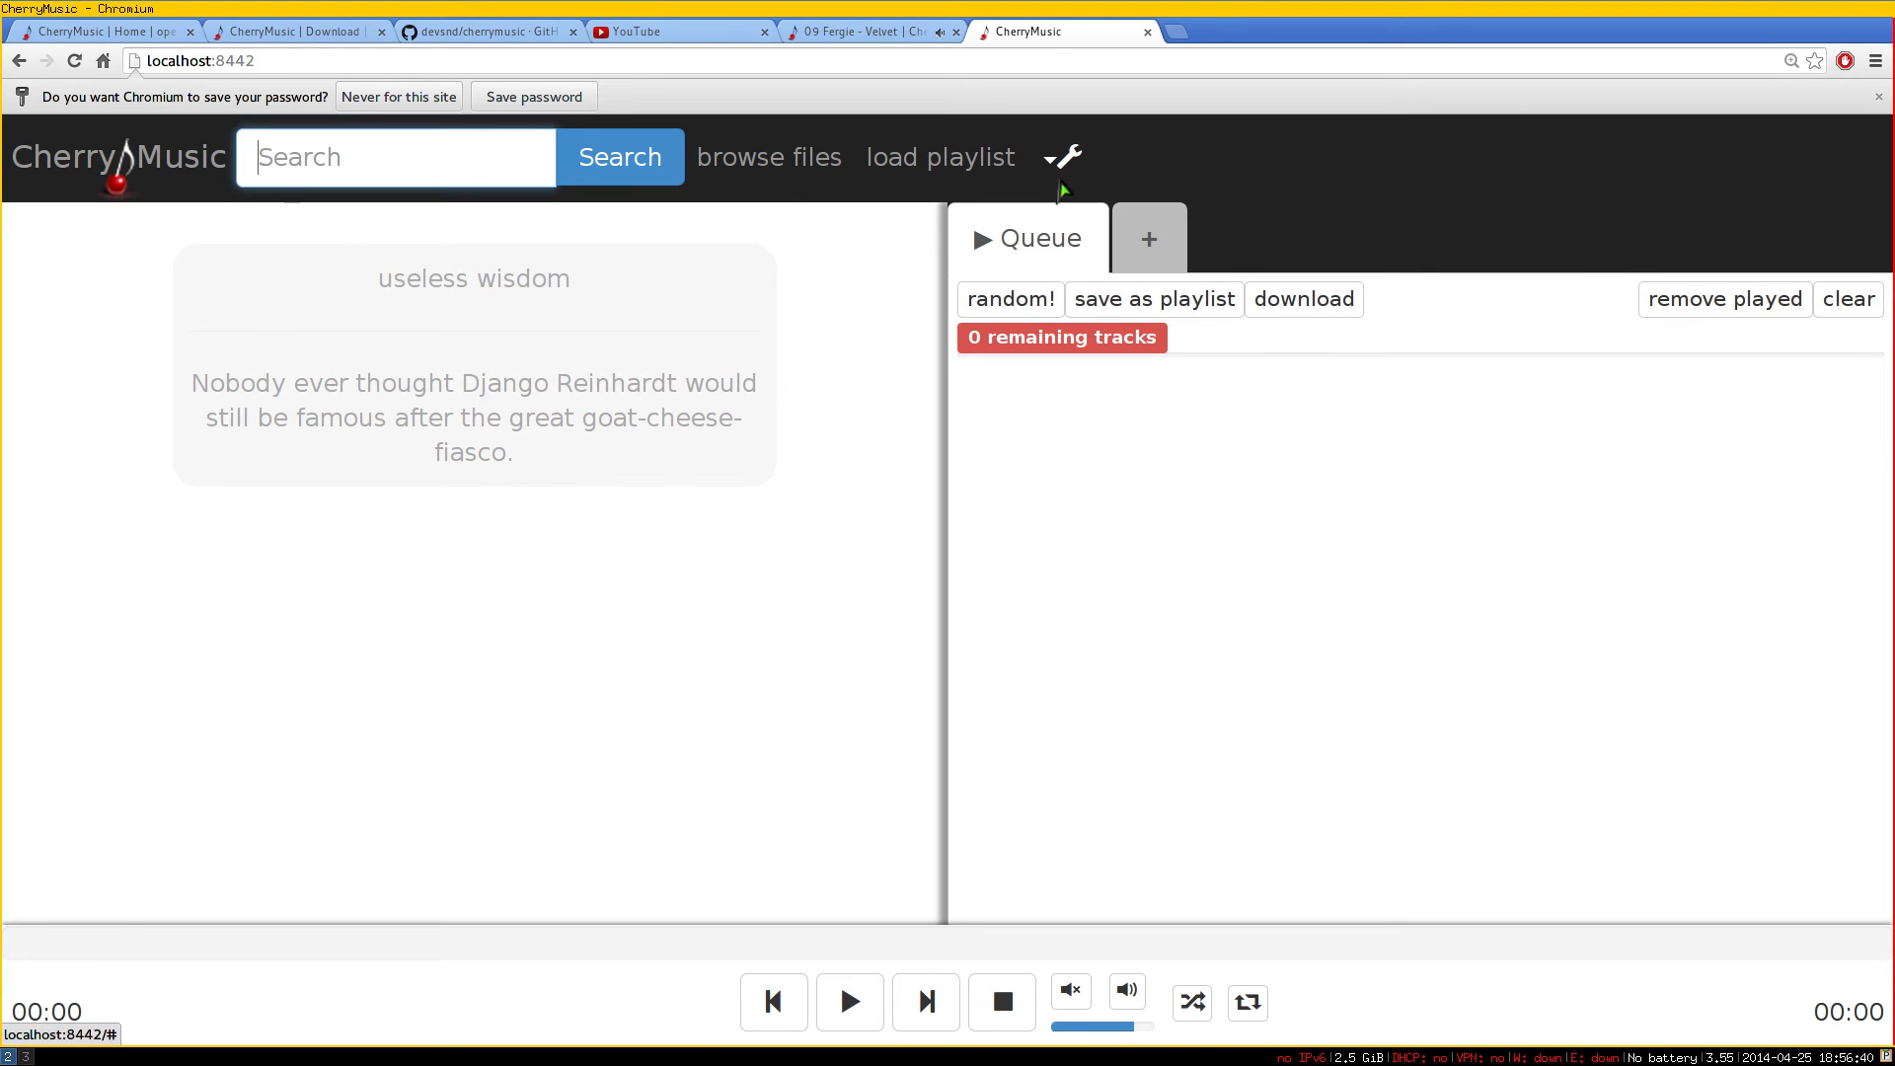
Open the admin panel from the settings menu, check the user list, and close it
{"action": "left_click", "coordinate": [1060, 180]}
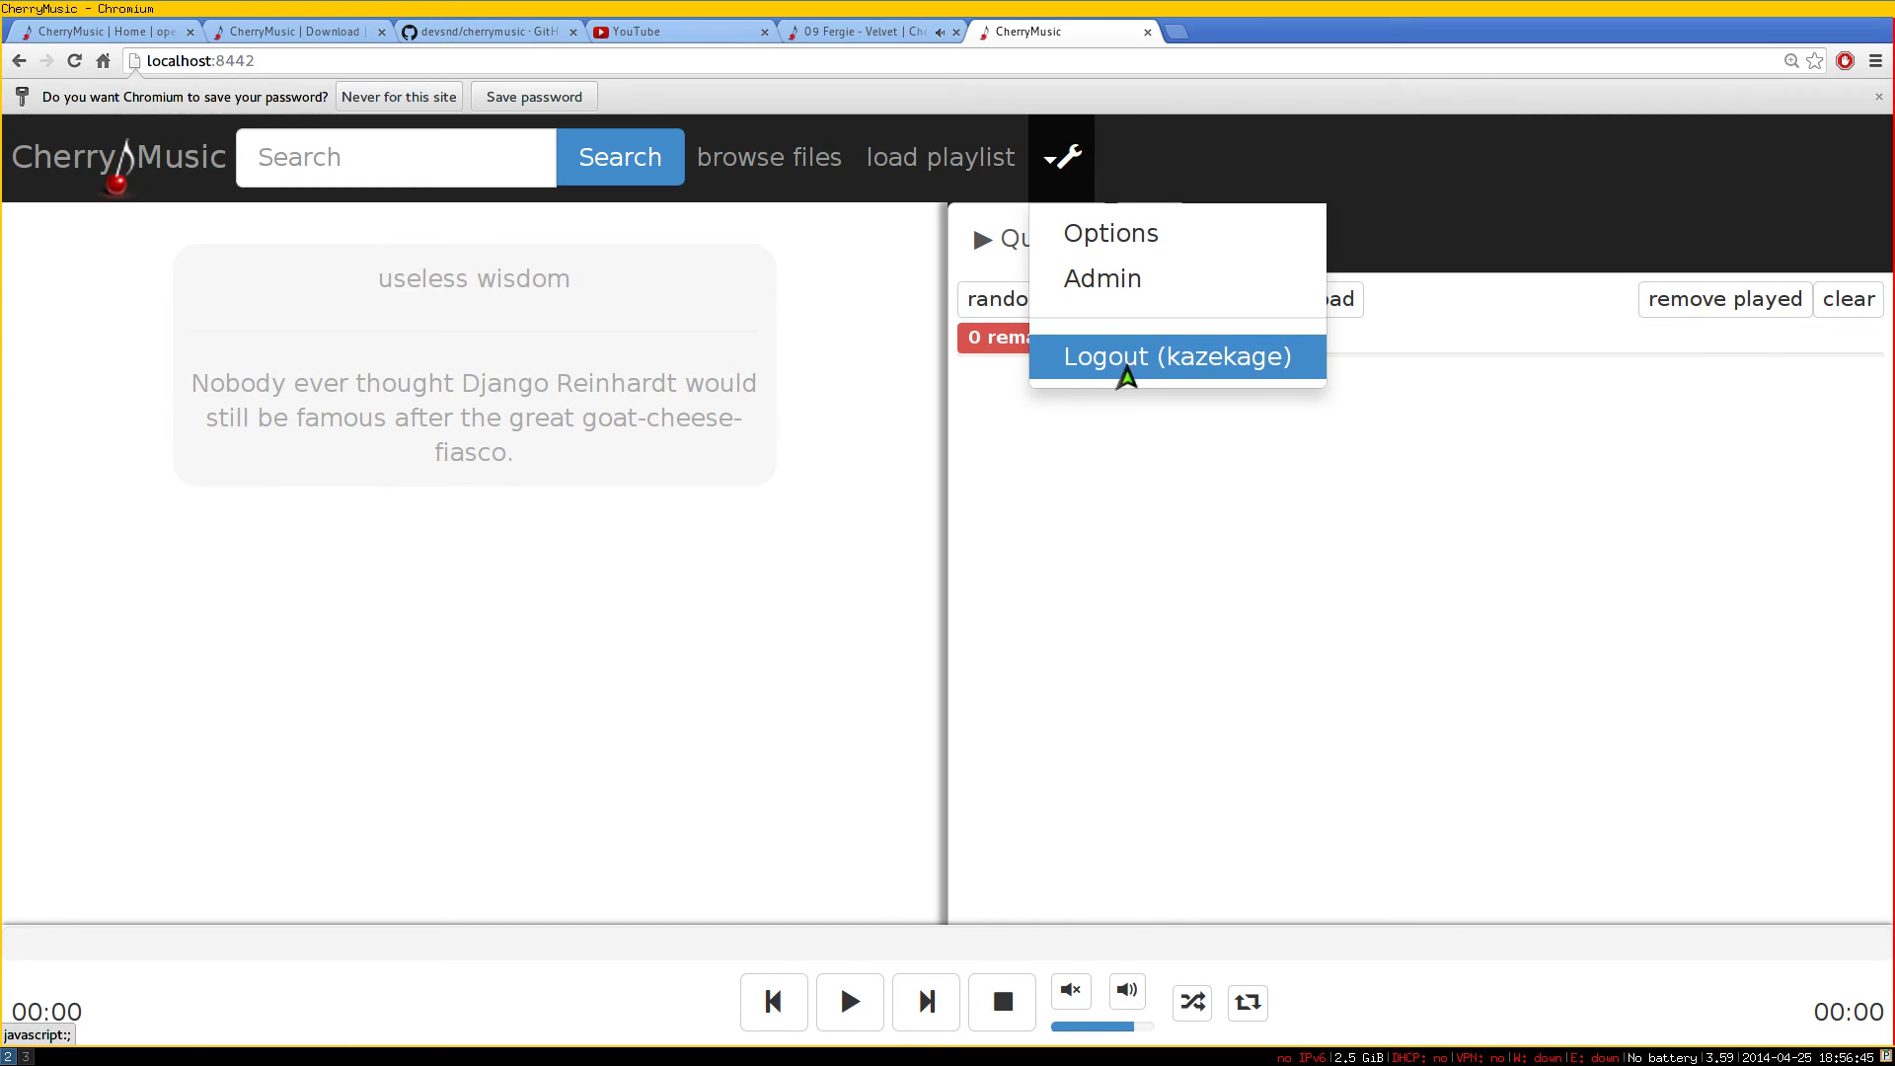
{"action": "left_click", "coordinate": [1111, 296]}
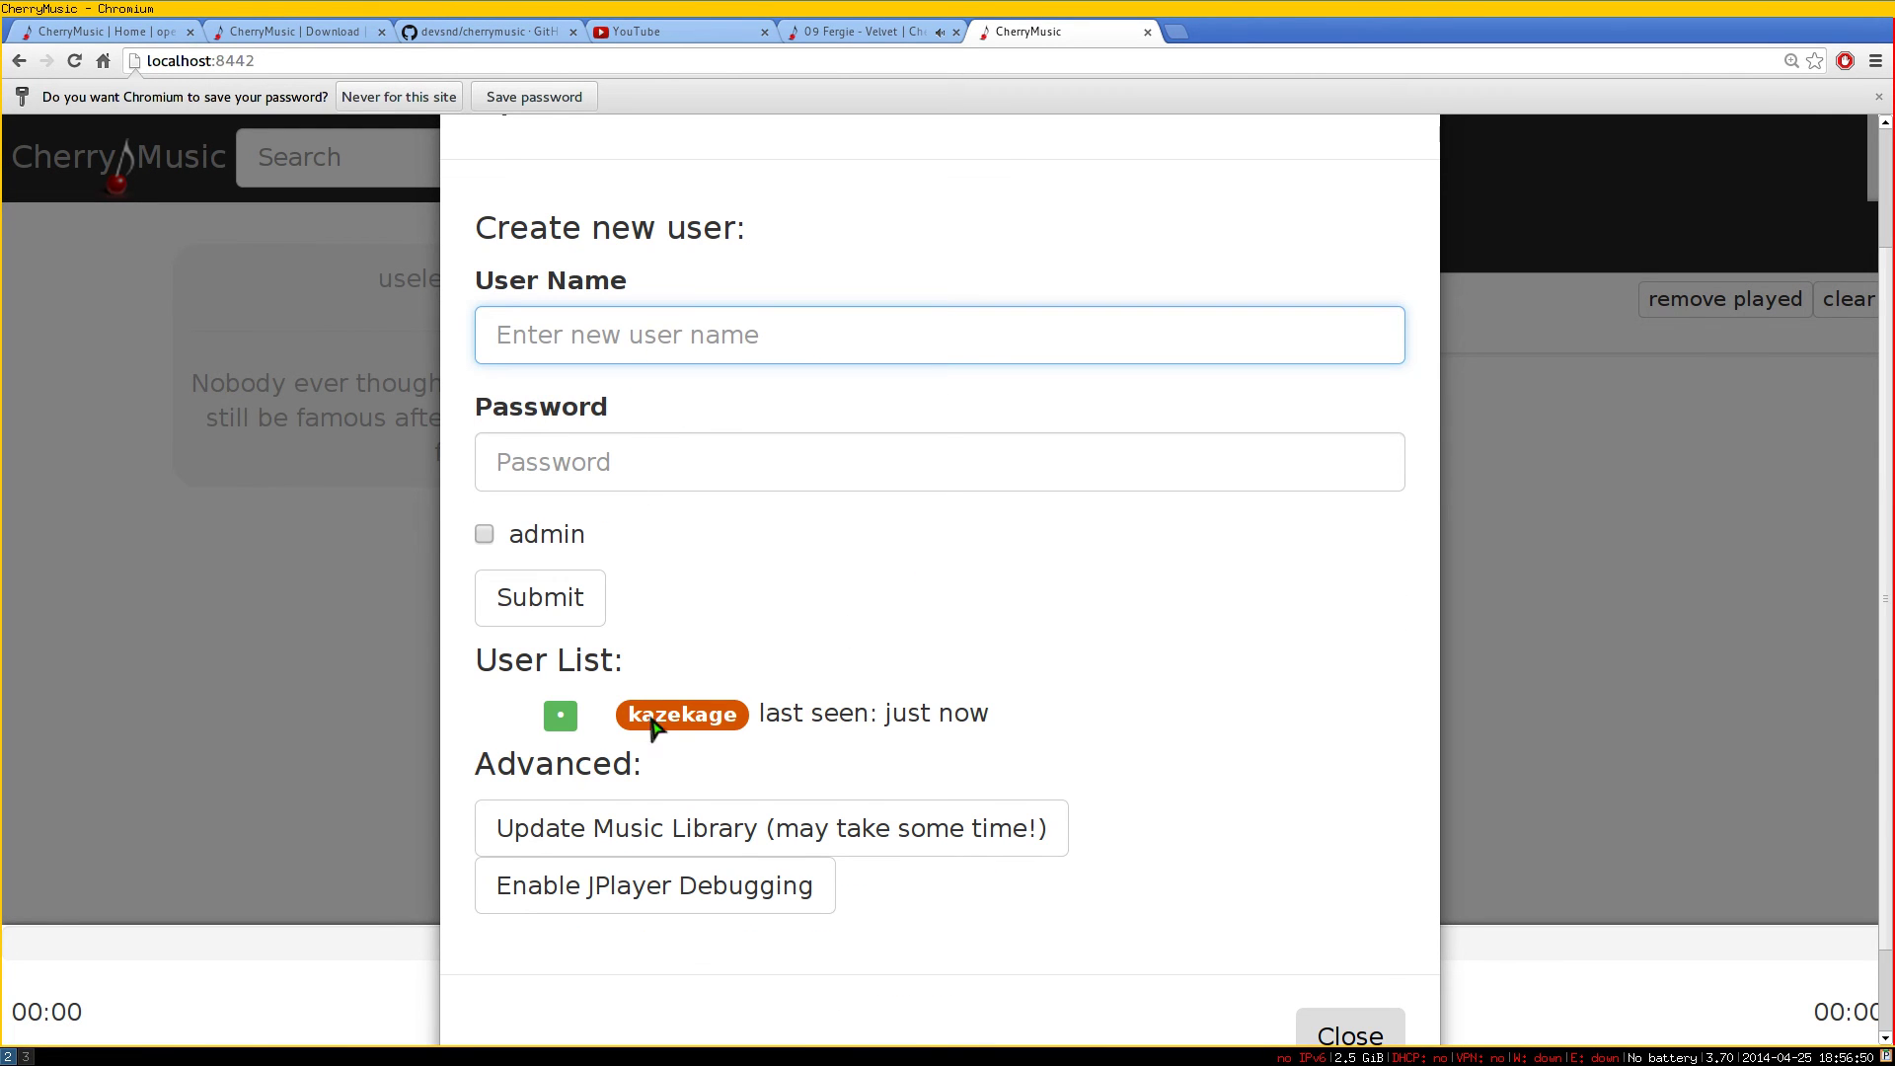
{"action": "scroll", "coordinate": [1268, 727], "scroll_direction": "down", "scroll_amount": 2}
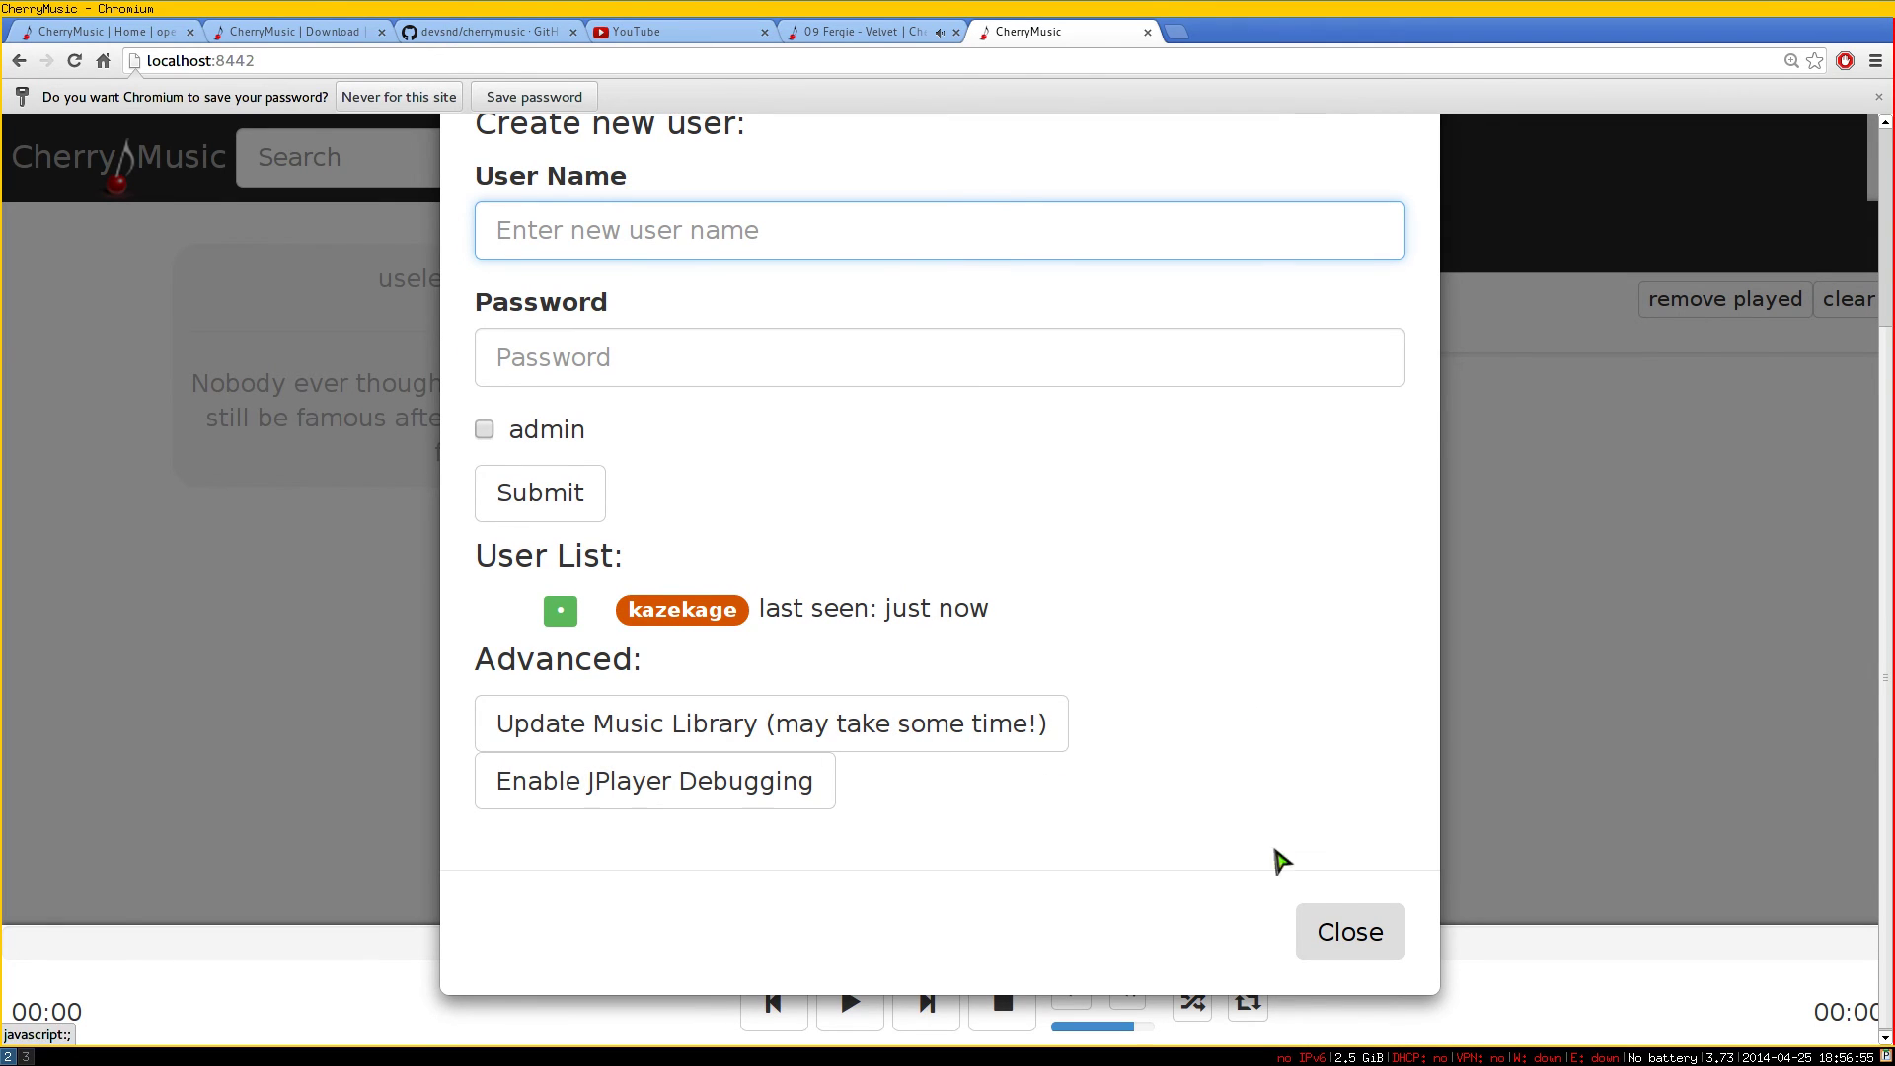
{"action": "left_click", "coordinate": [1329, 929]}
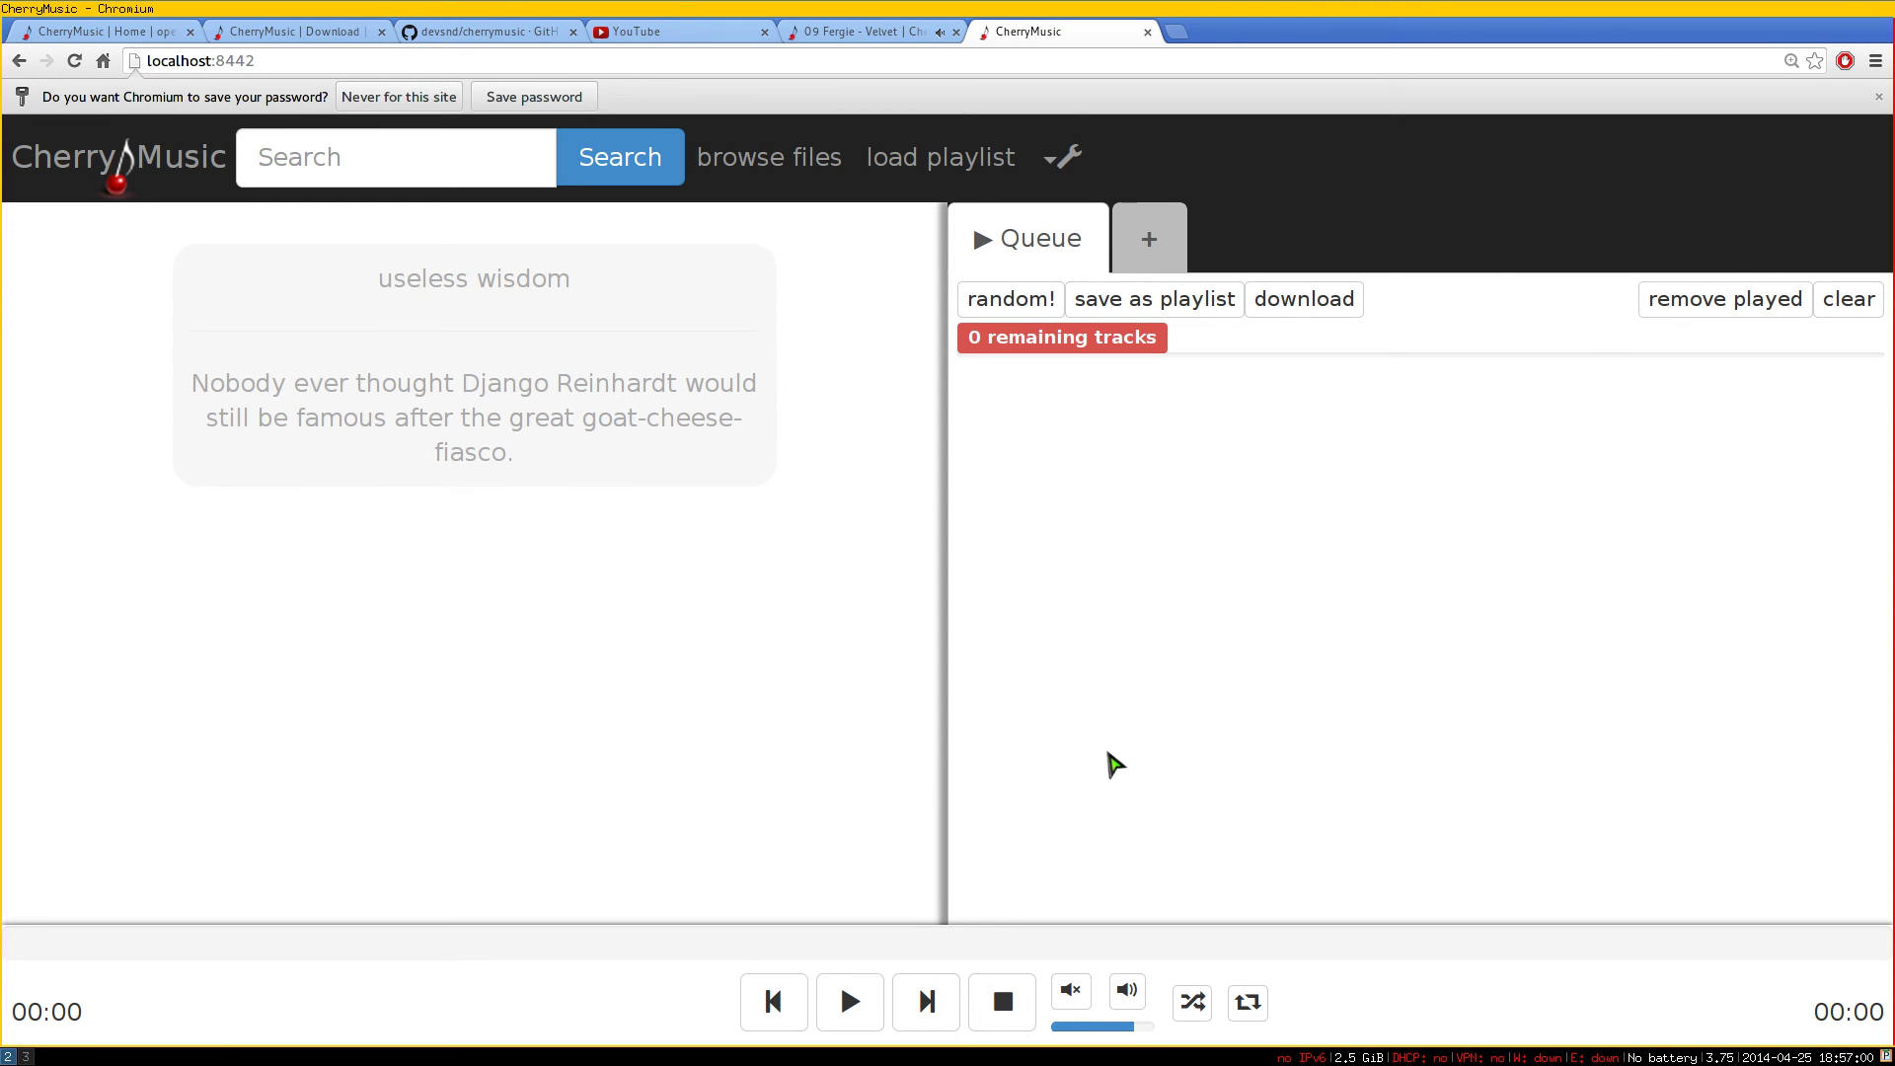
Stop the CherryMusic server in the terminal and run 'ip a' to list network addresses
{"action": "key", "text": "super+3"}
{"action": "key", "text": "ctrl+c"}
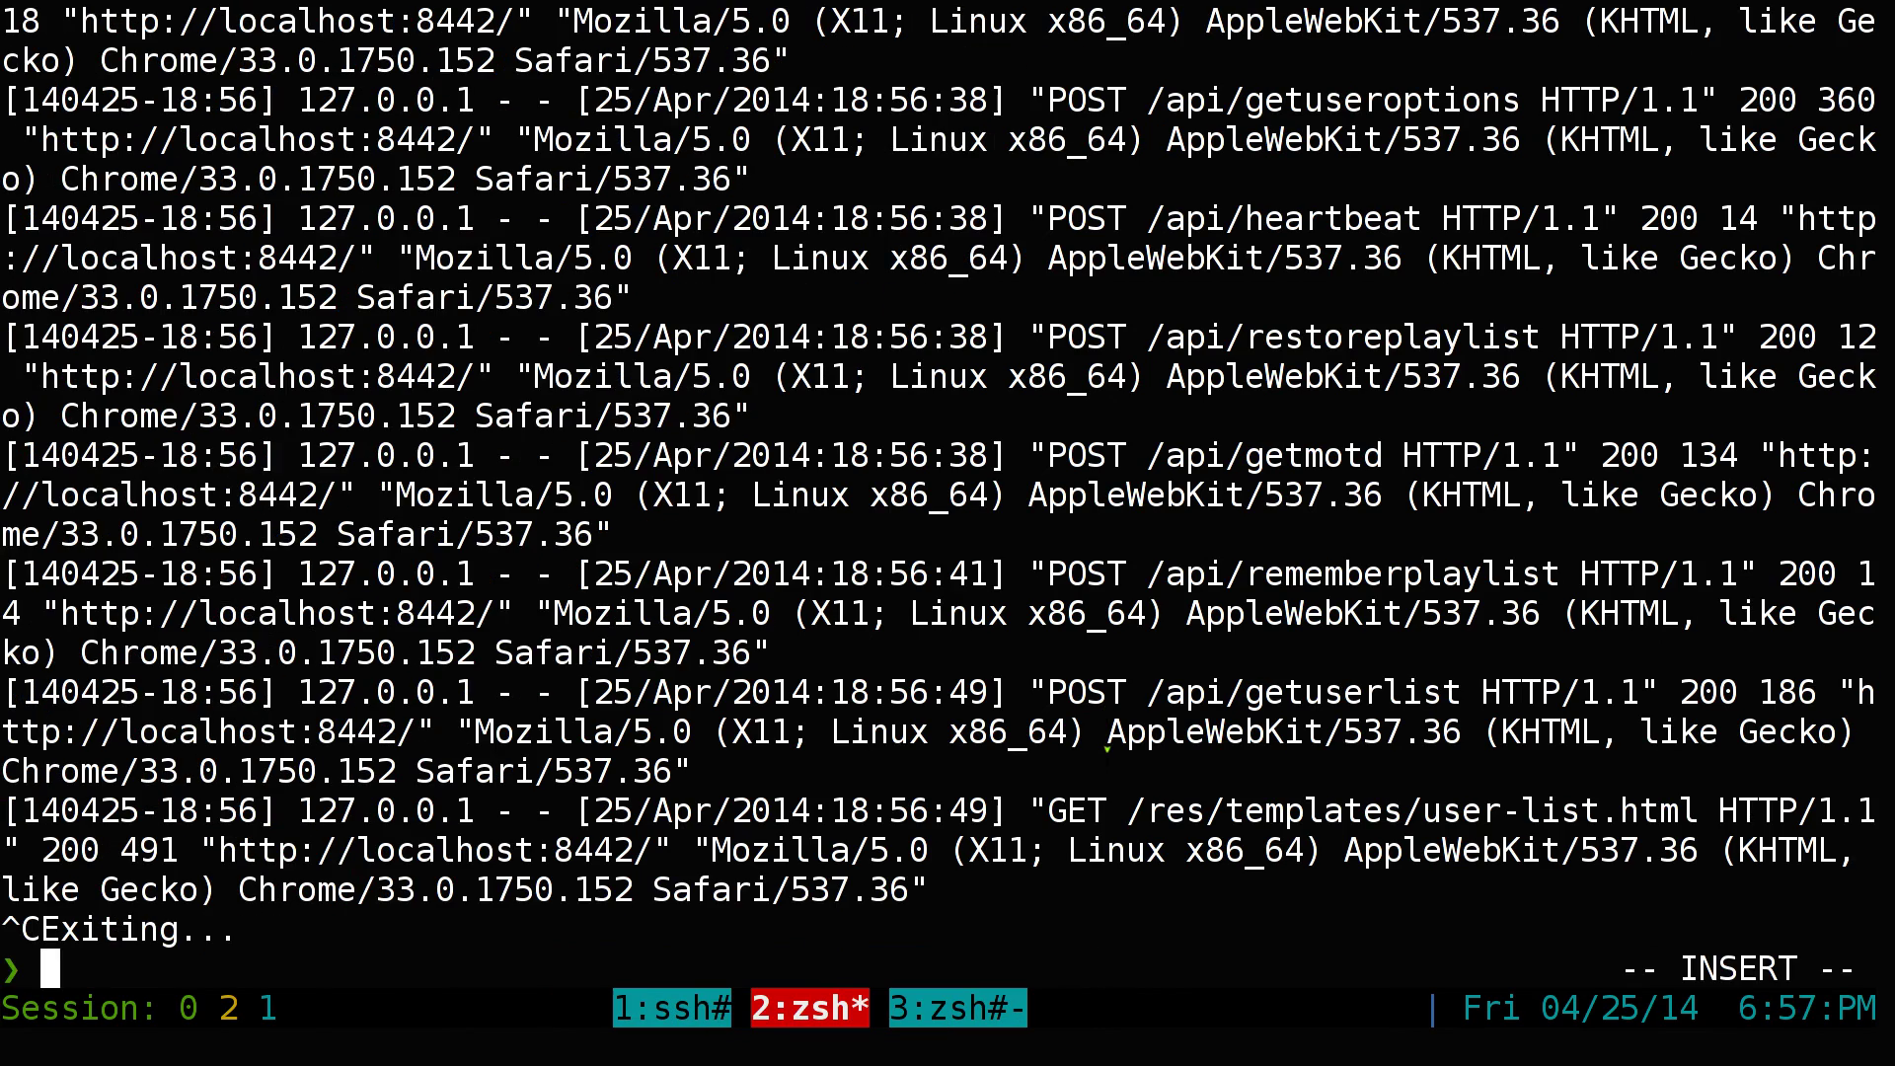
{"action": "key", "text": "ctrl+l"}
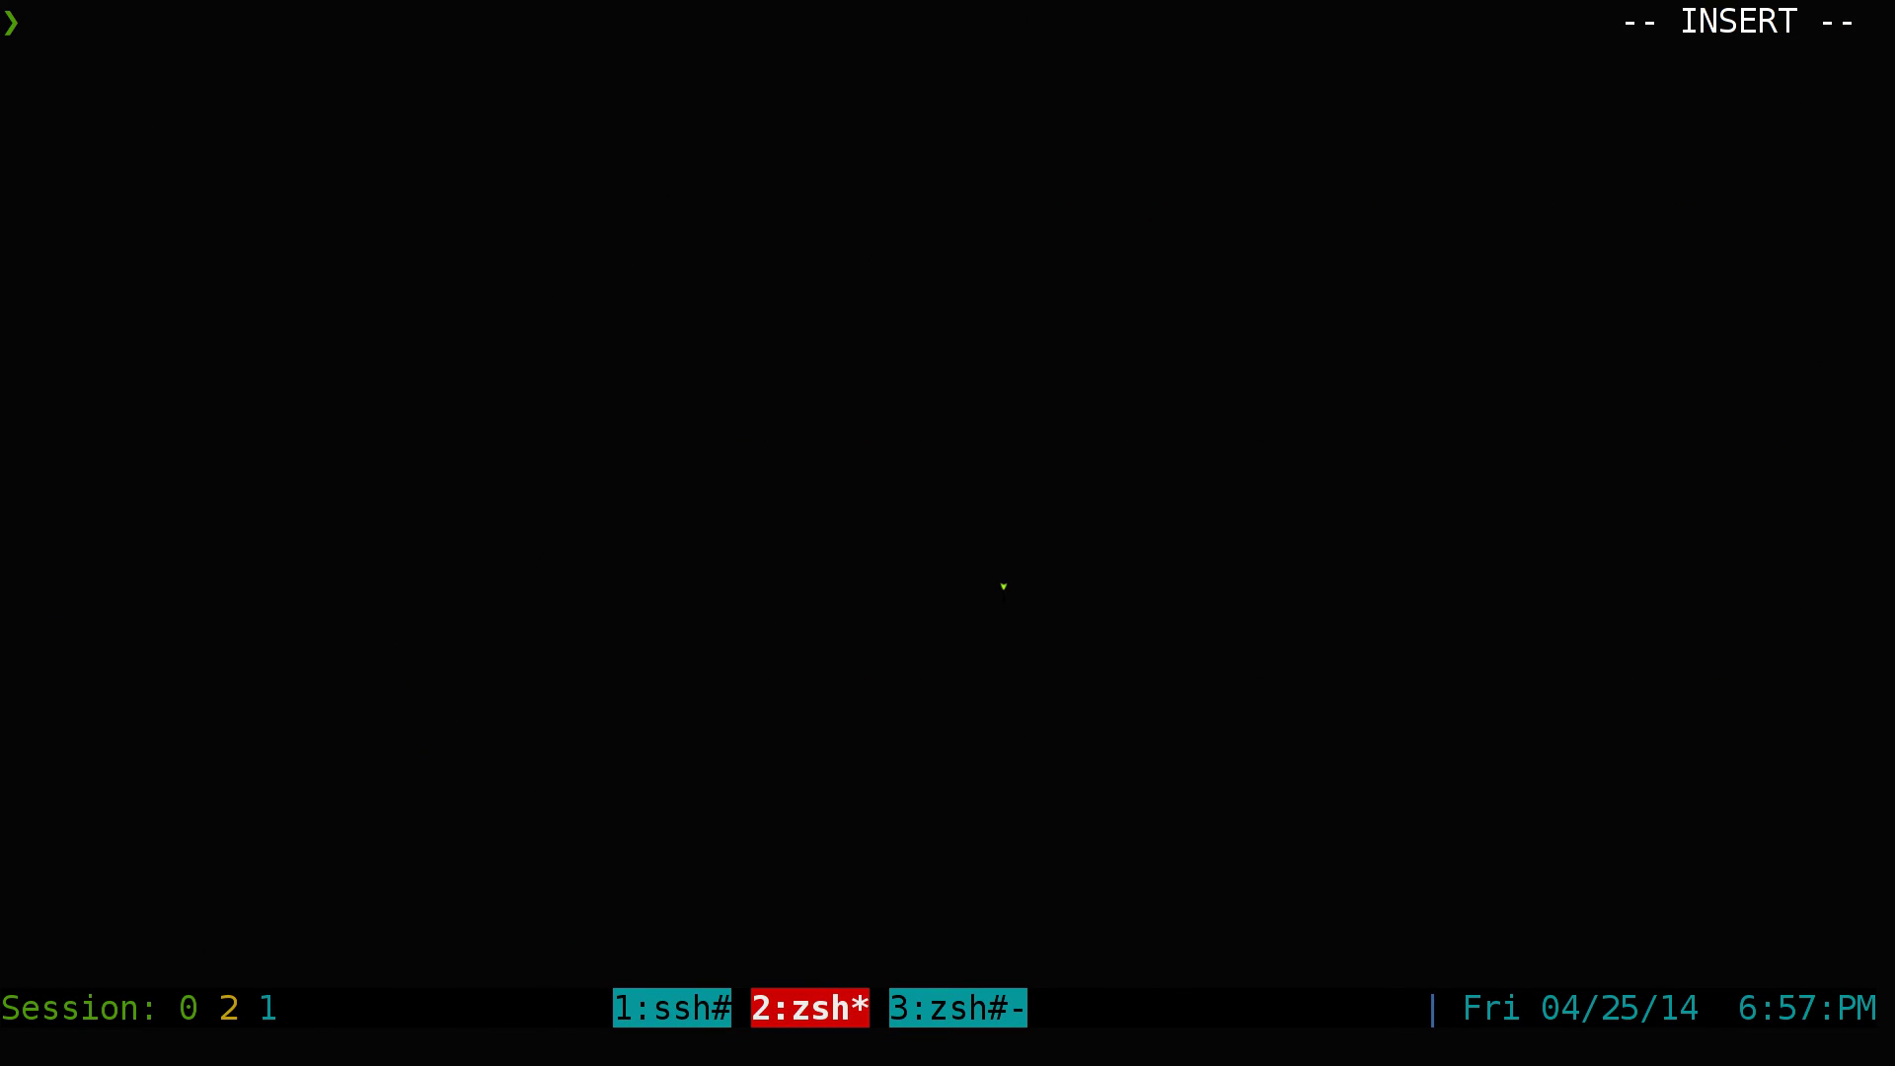
{"action": "type", "text": "ip a"}
{"action": "key", "text": "Return"}
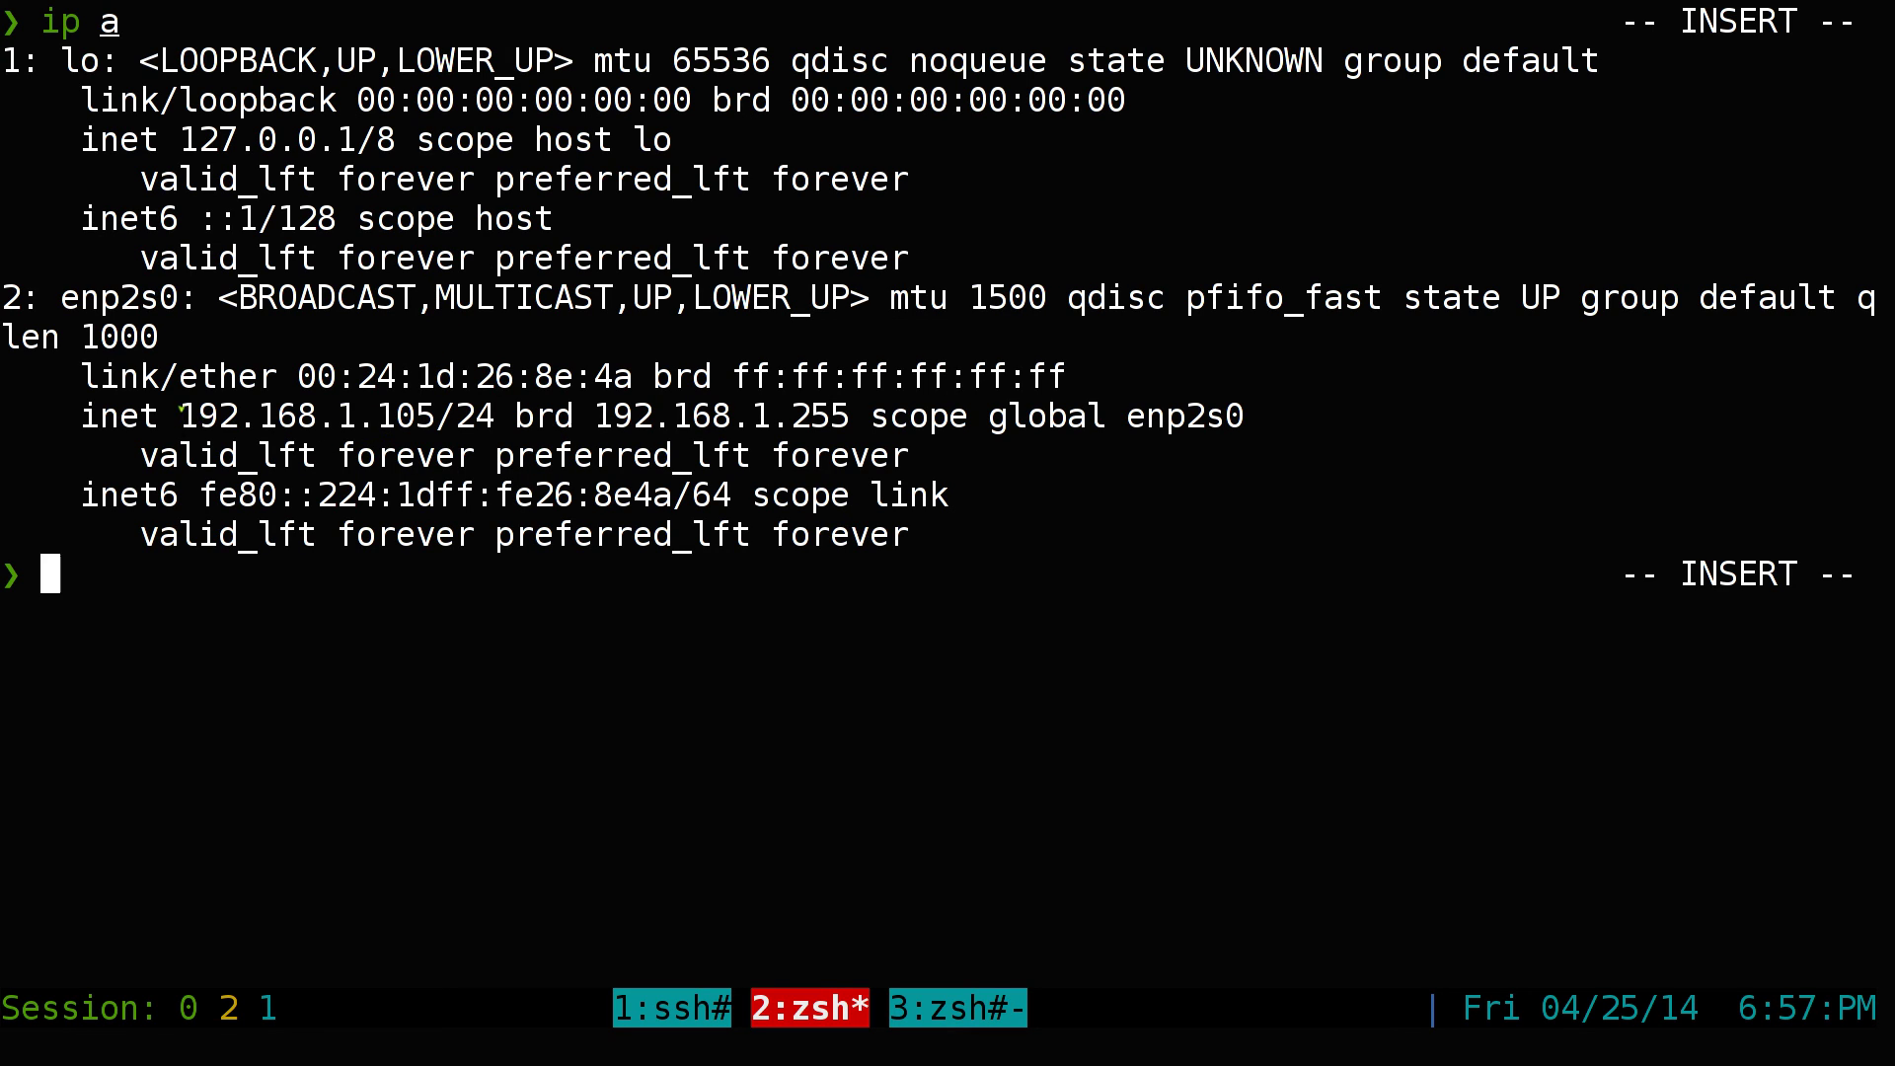
Copy the LAN address 192.168.1.105 from the 'ip a' output
{"action": "left_click_drag", "start_coordinate": [182, 415], "coordinate": [434, 416]}
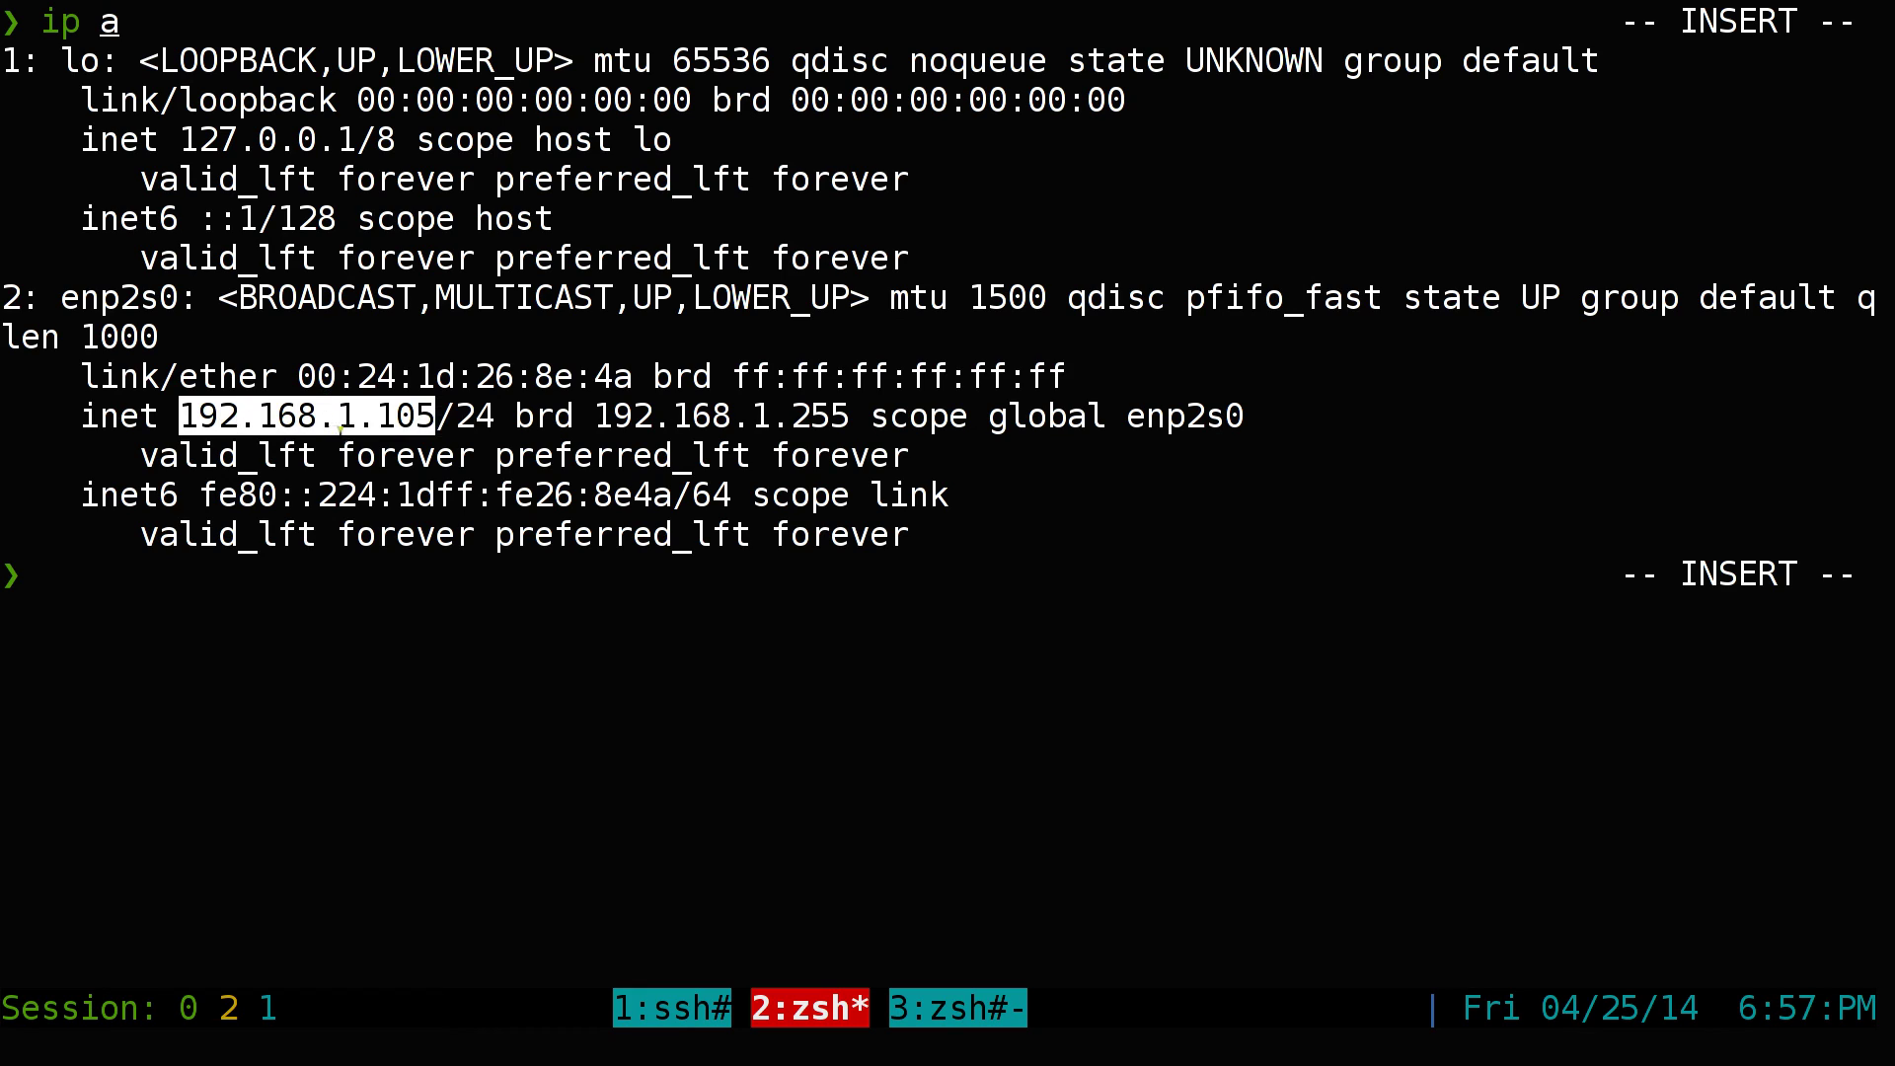
{"action": "right_click", "coordinate": [347, 415]}
{"action": "left_click", "coordinate": [371, 475]}
{"action": "key", "text": "alt+Tab"}
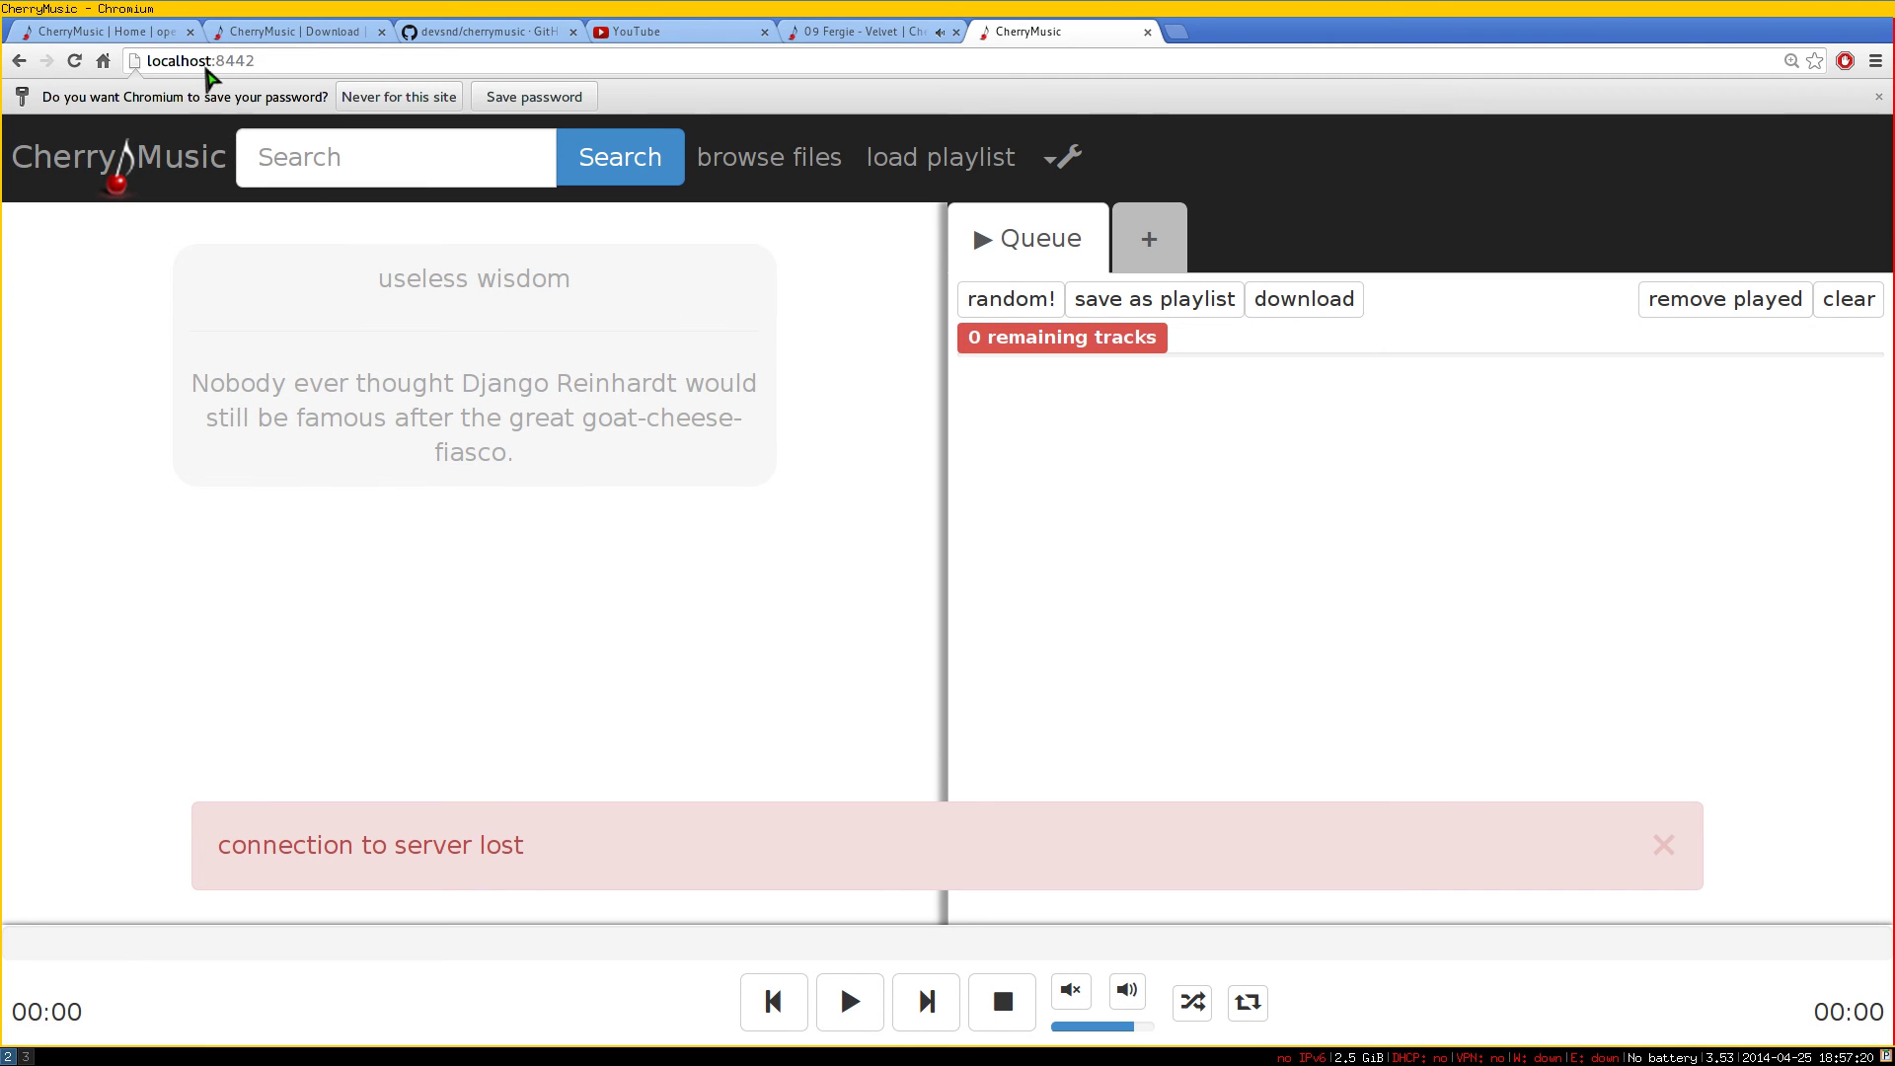
Replace localhost with the LAN address 192.168.1.105:8442 in the browser, then return to the terminal
{"action": "left_click_drag", "start_coordinate": [207, 67], "coordinate": [99, 74]}
{"action": "key", "text": "ctrl+v"}
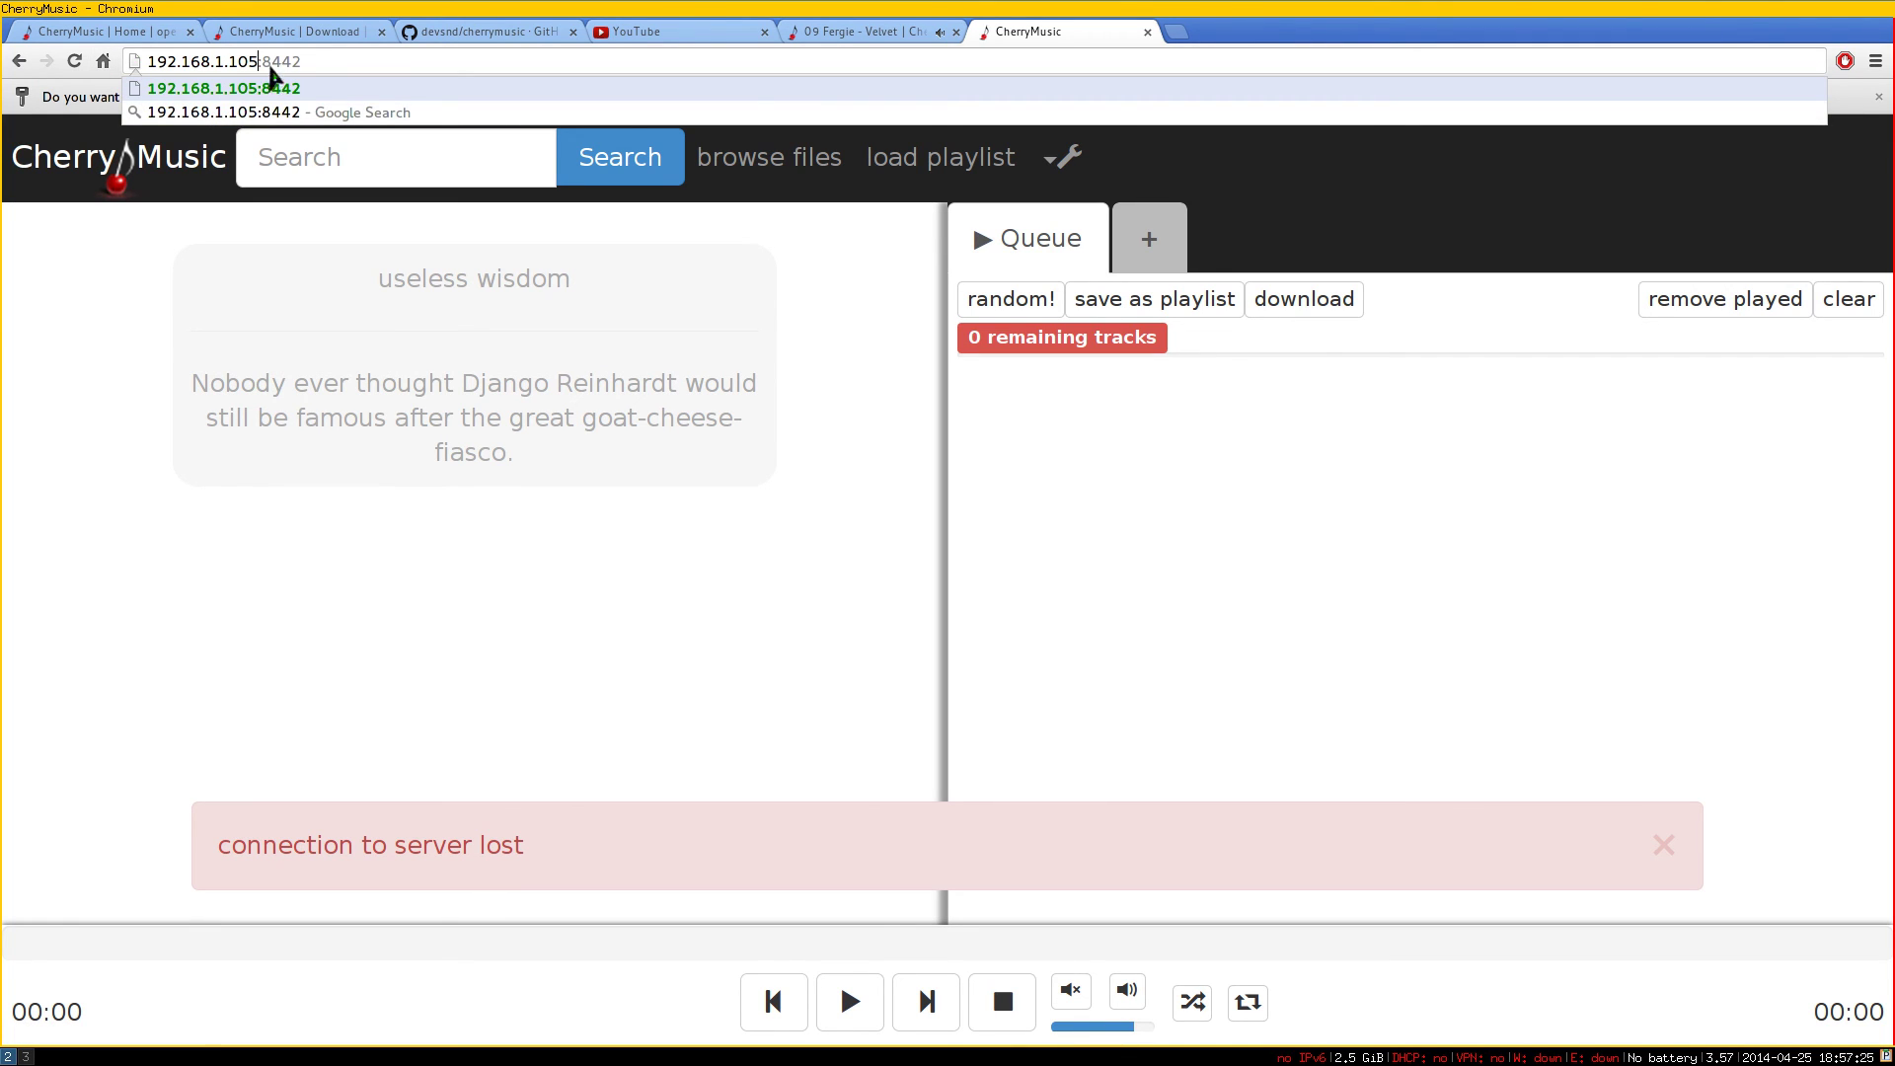
{"action": "left_click", "coordinate": [336, 65]}
{"action": "left_click", "coordinate": [314, 367]}
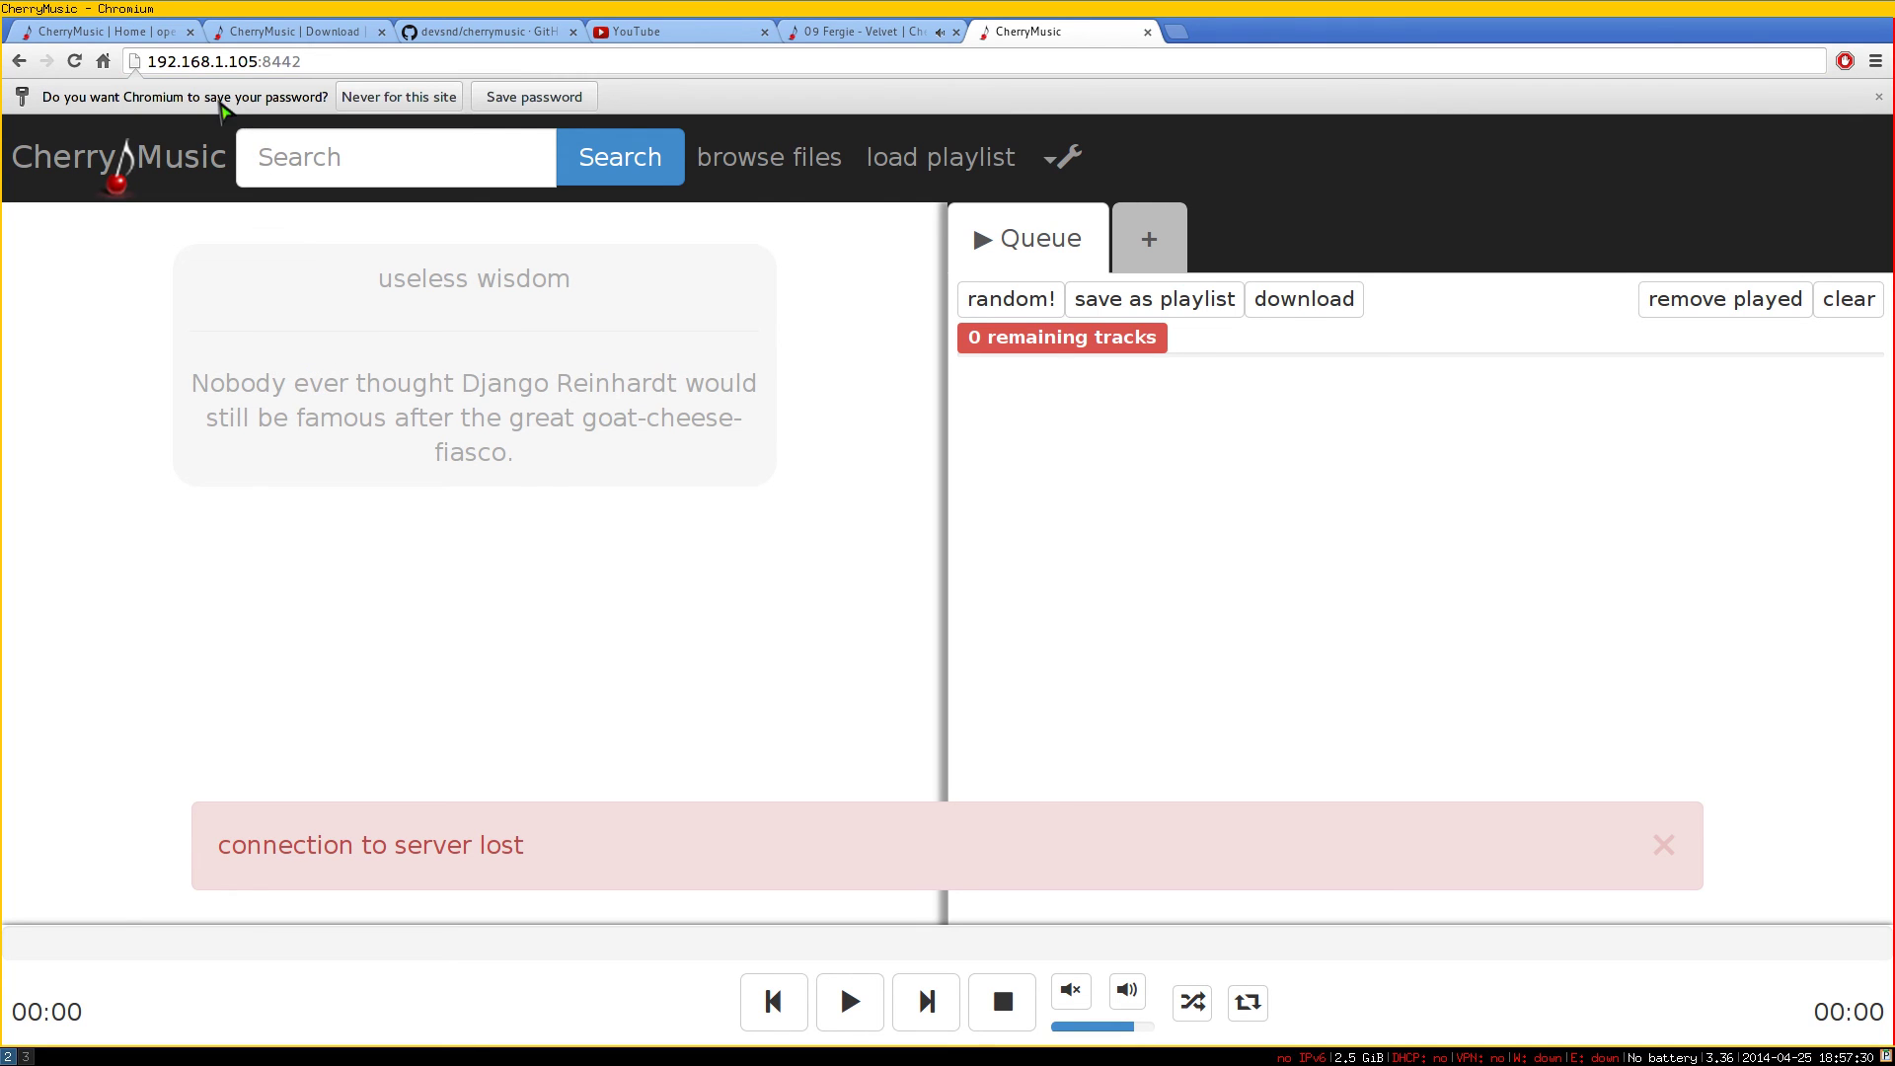
{"action": "key", "text": "super+3"}
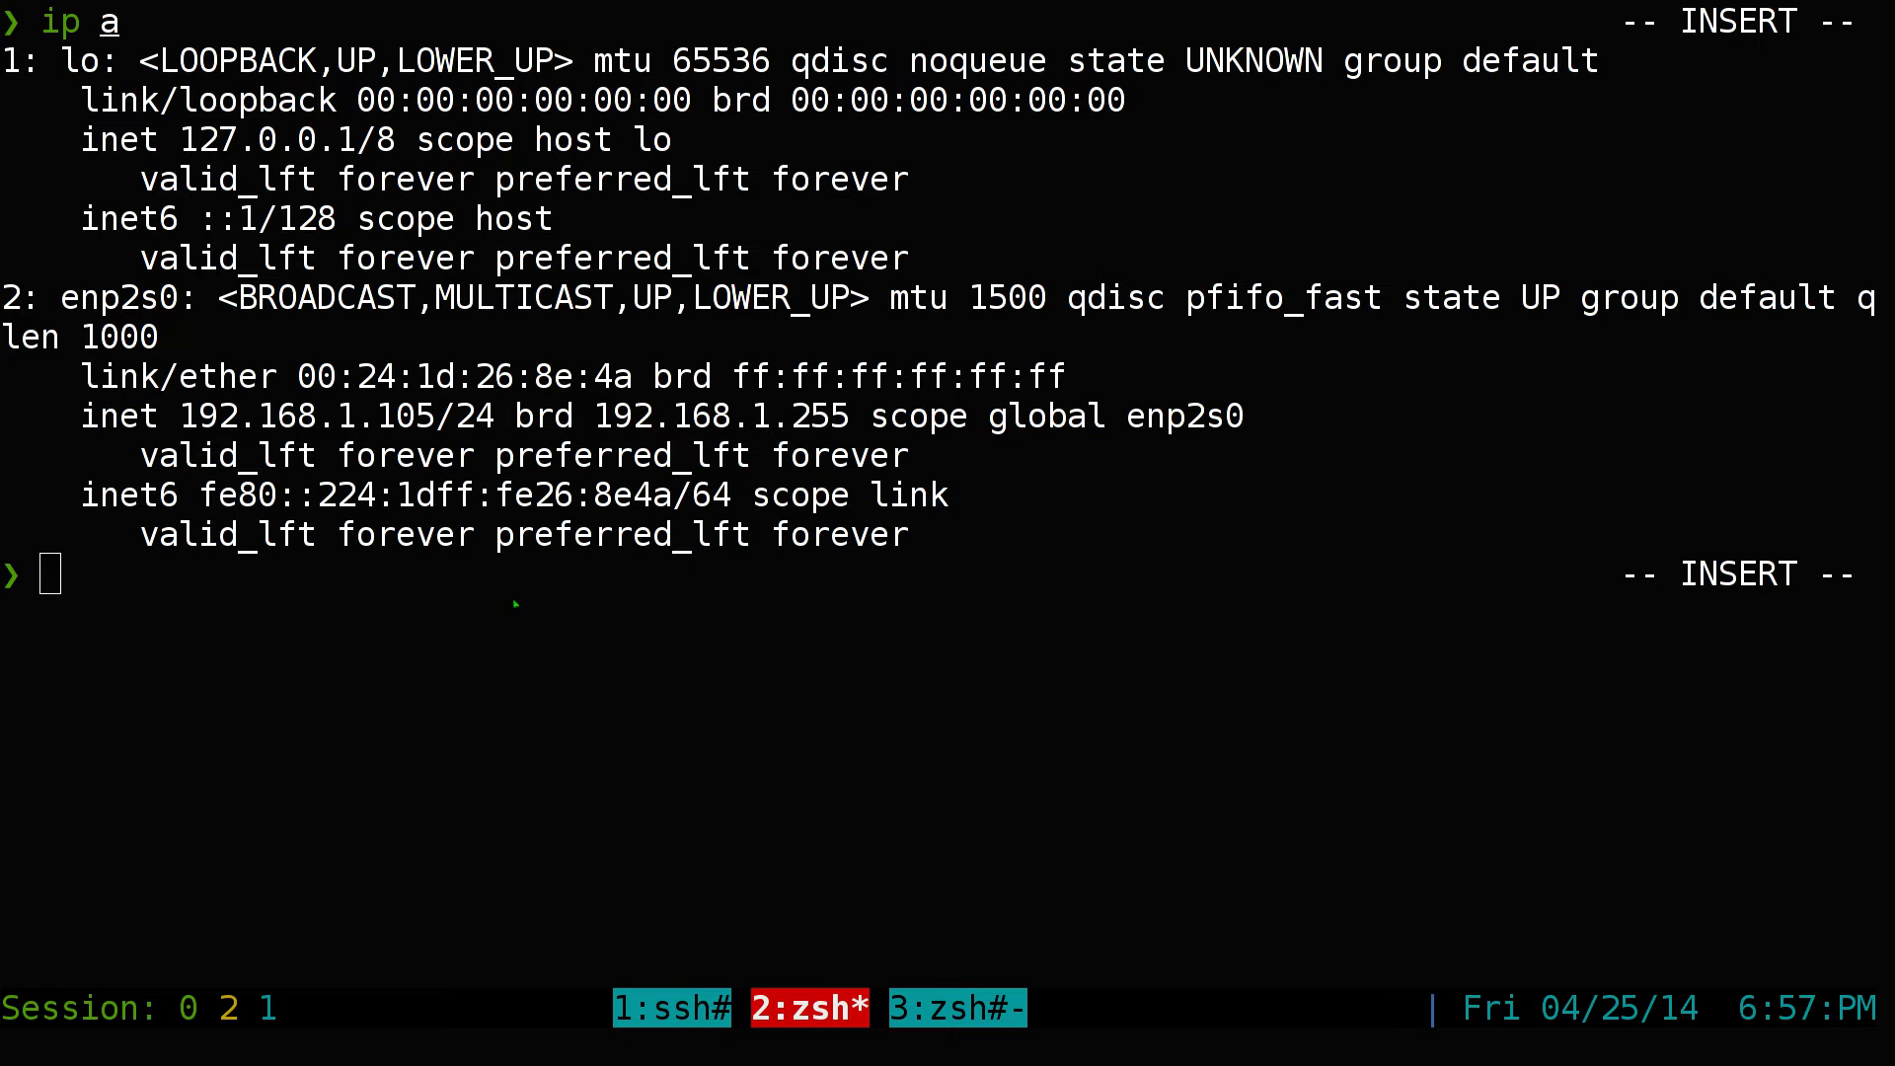
Clear the terminal and run cfg-cherrymusic to open cherrymusic.conf in Vim
{"action": "key", "text": "ctrl+l"}
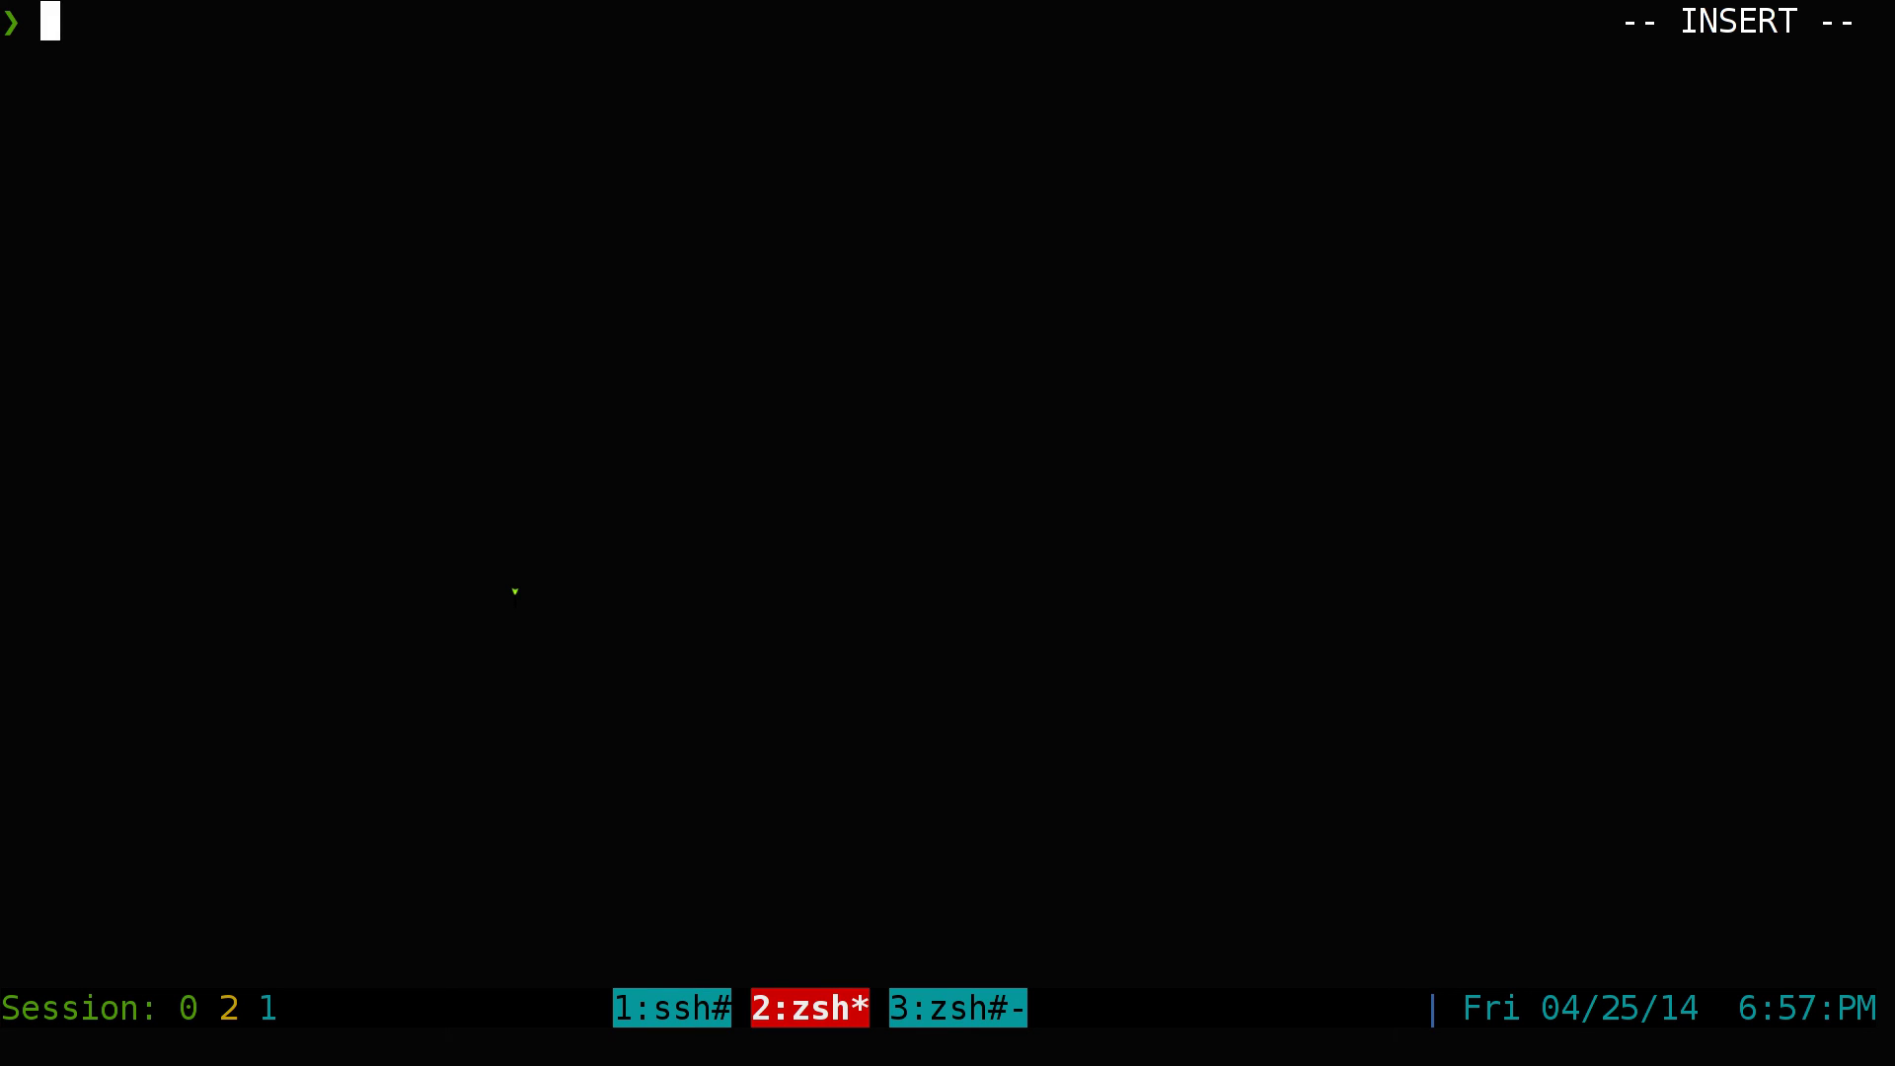
{"action": "type", "text": "c-cher"}
{"action": "key", "text": "Tab"}
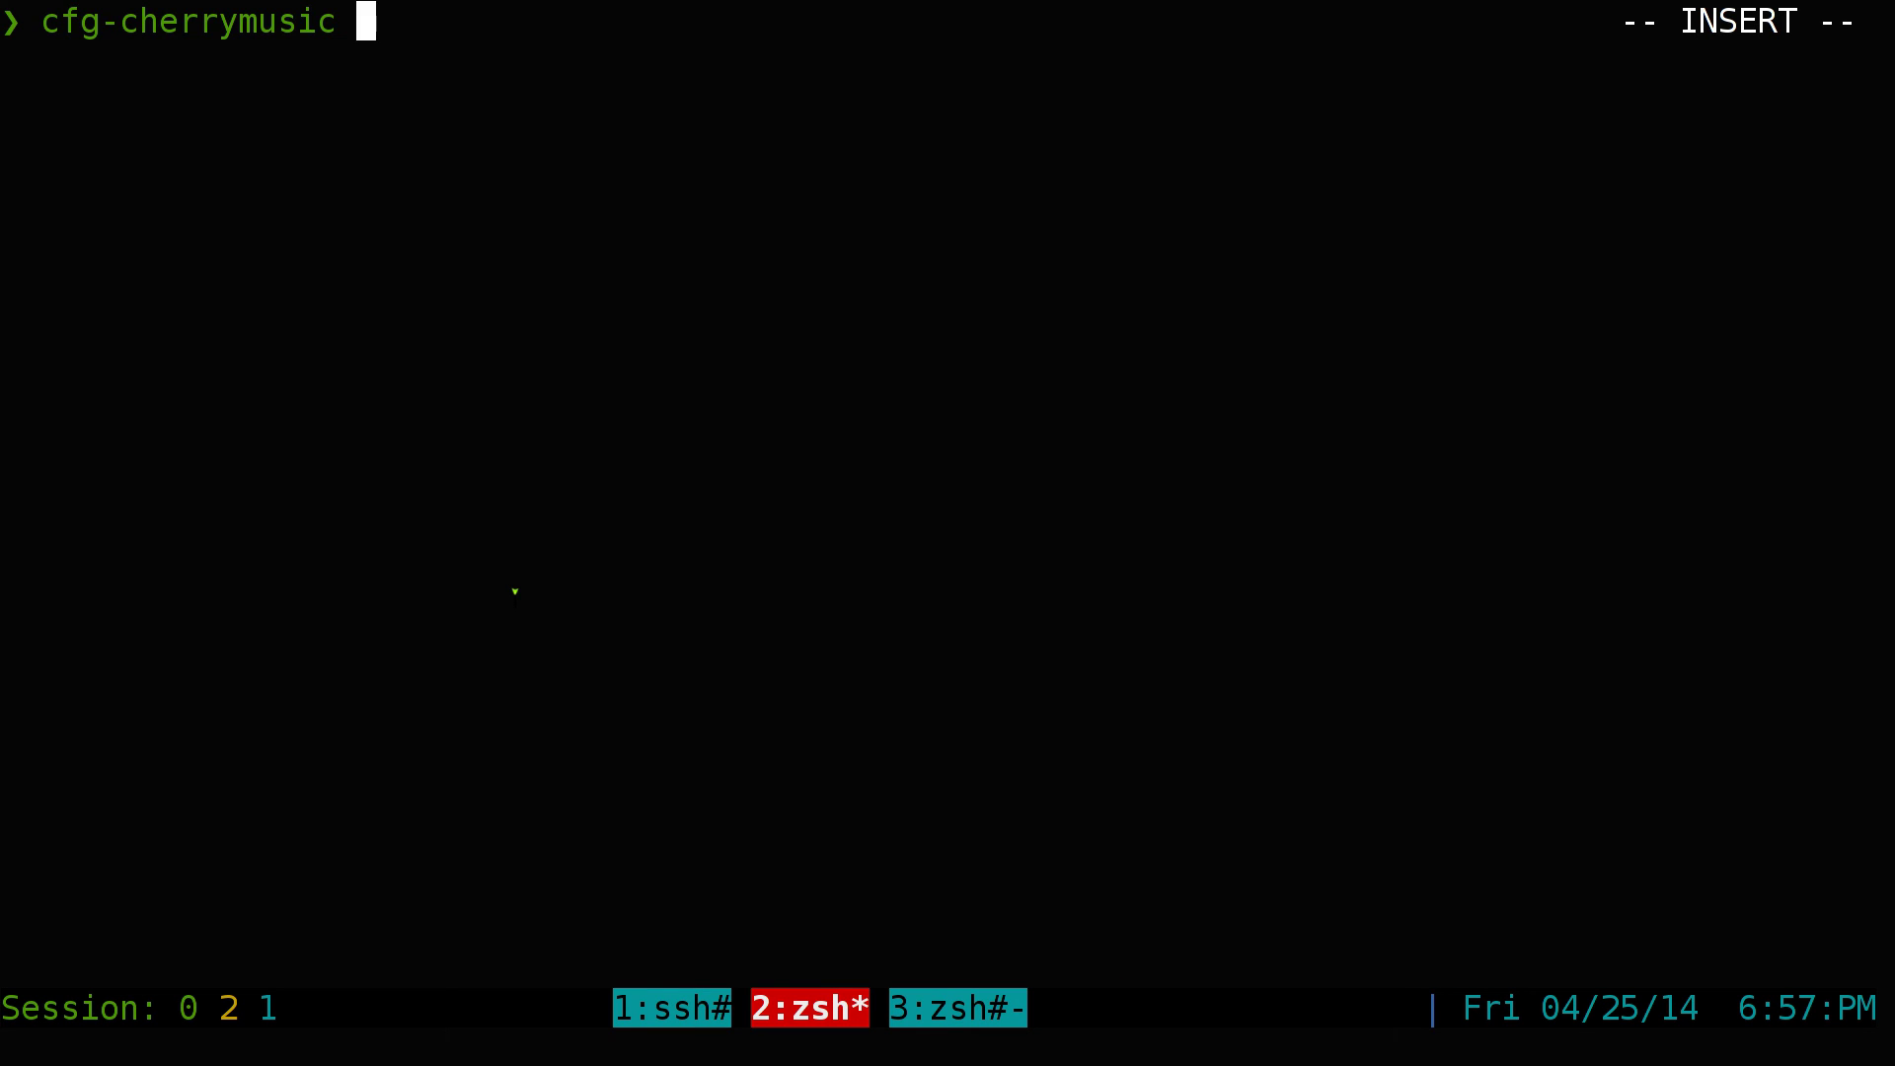
{"action": "key", "text": "Return"}
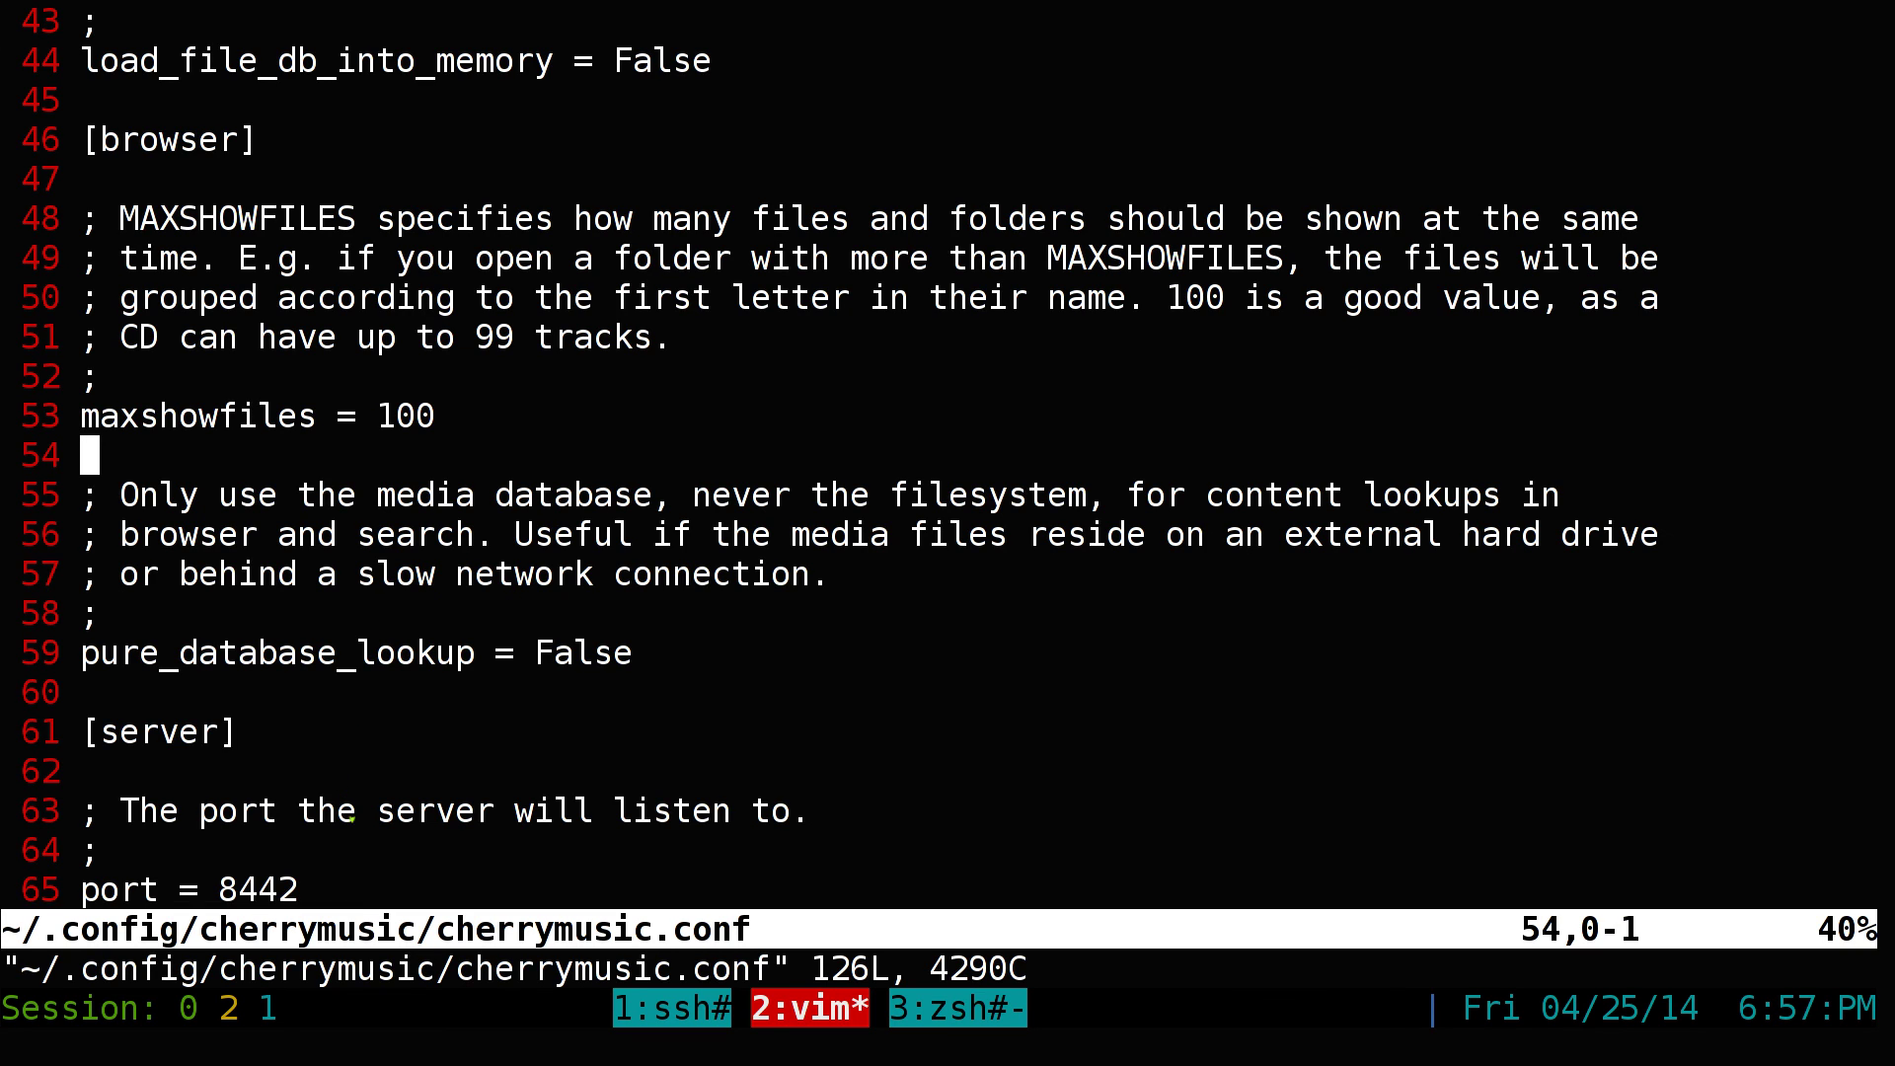
{"action": "left_click_drag", "start_coordinate": [20, 968], "coordinate": [298, 959]}
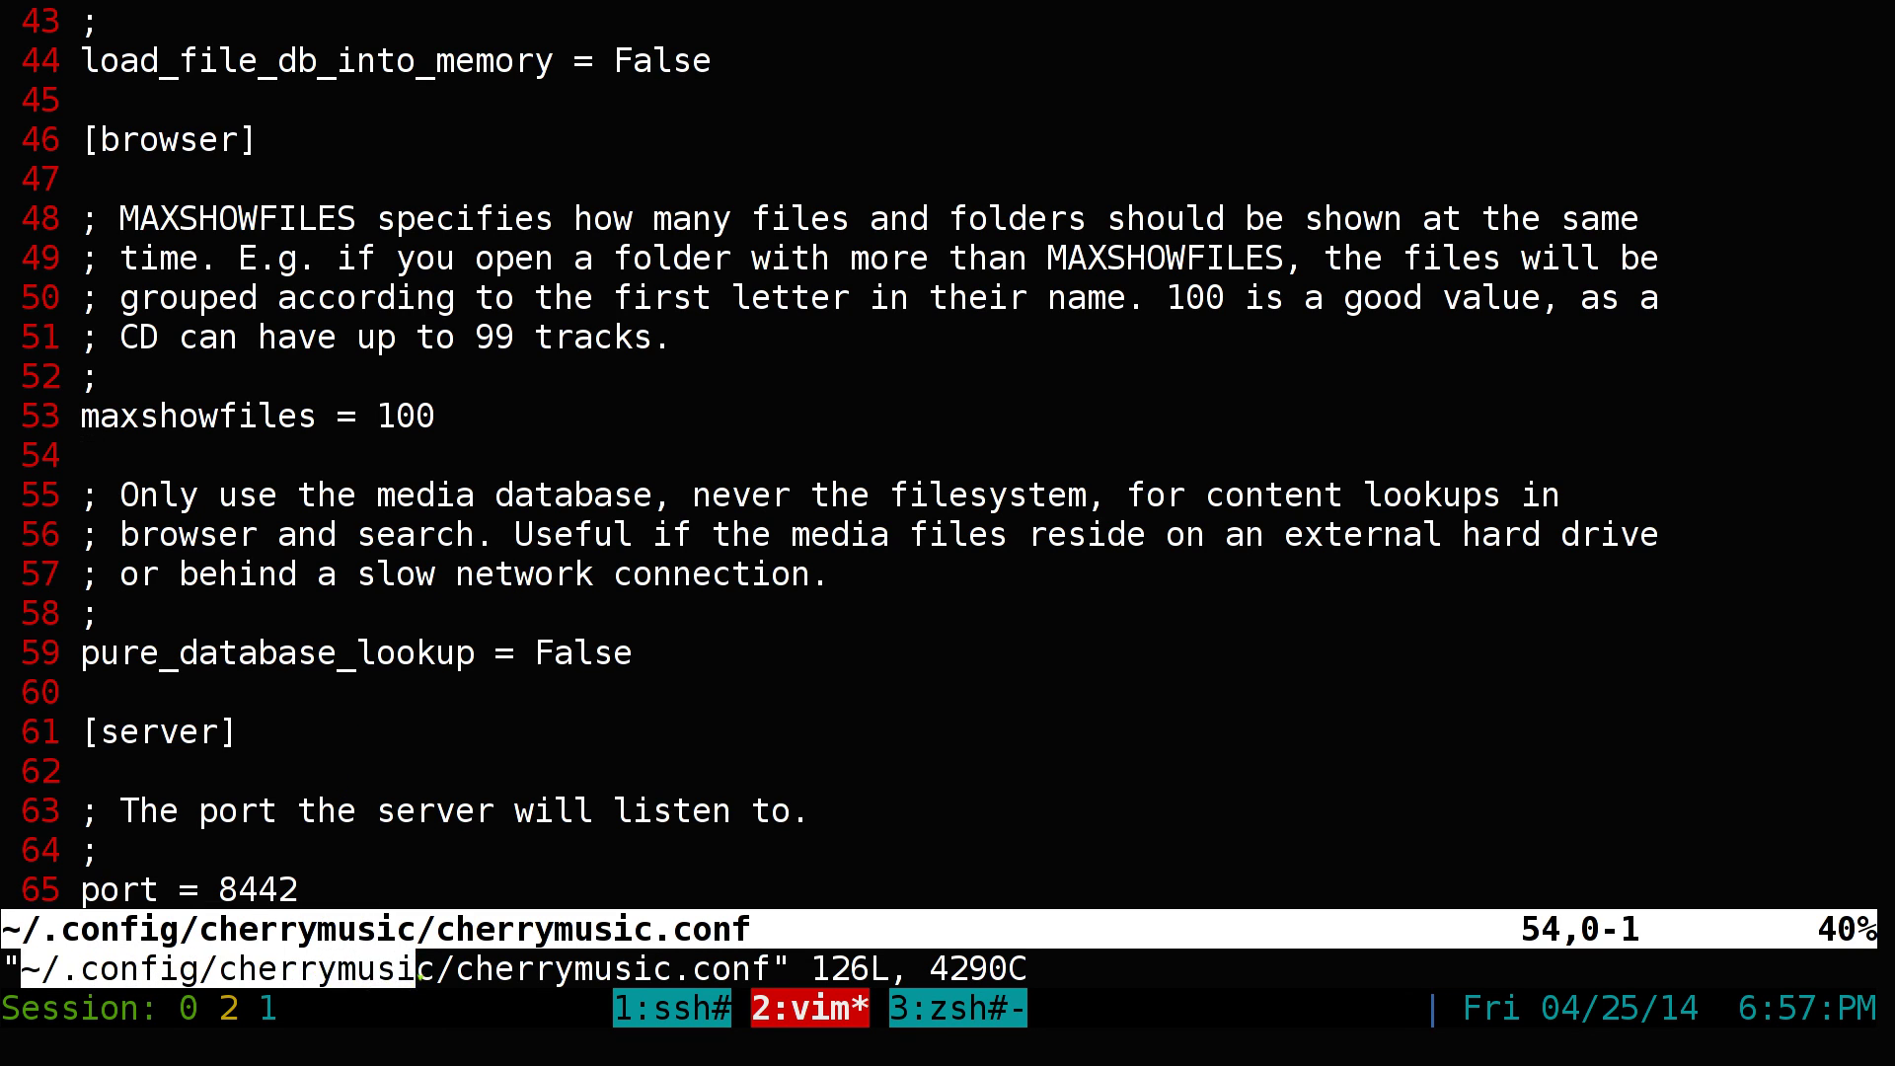
{"action": "left_click_drag", "start_coordinate": [419, 972], "coordinate": [771, 972]}
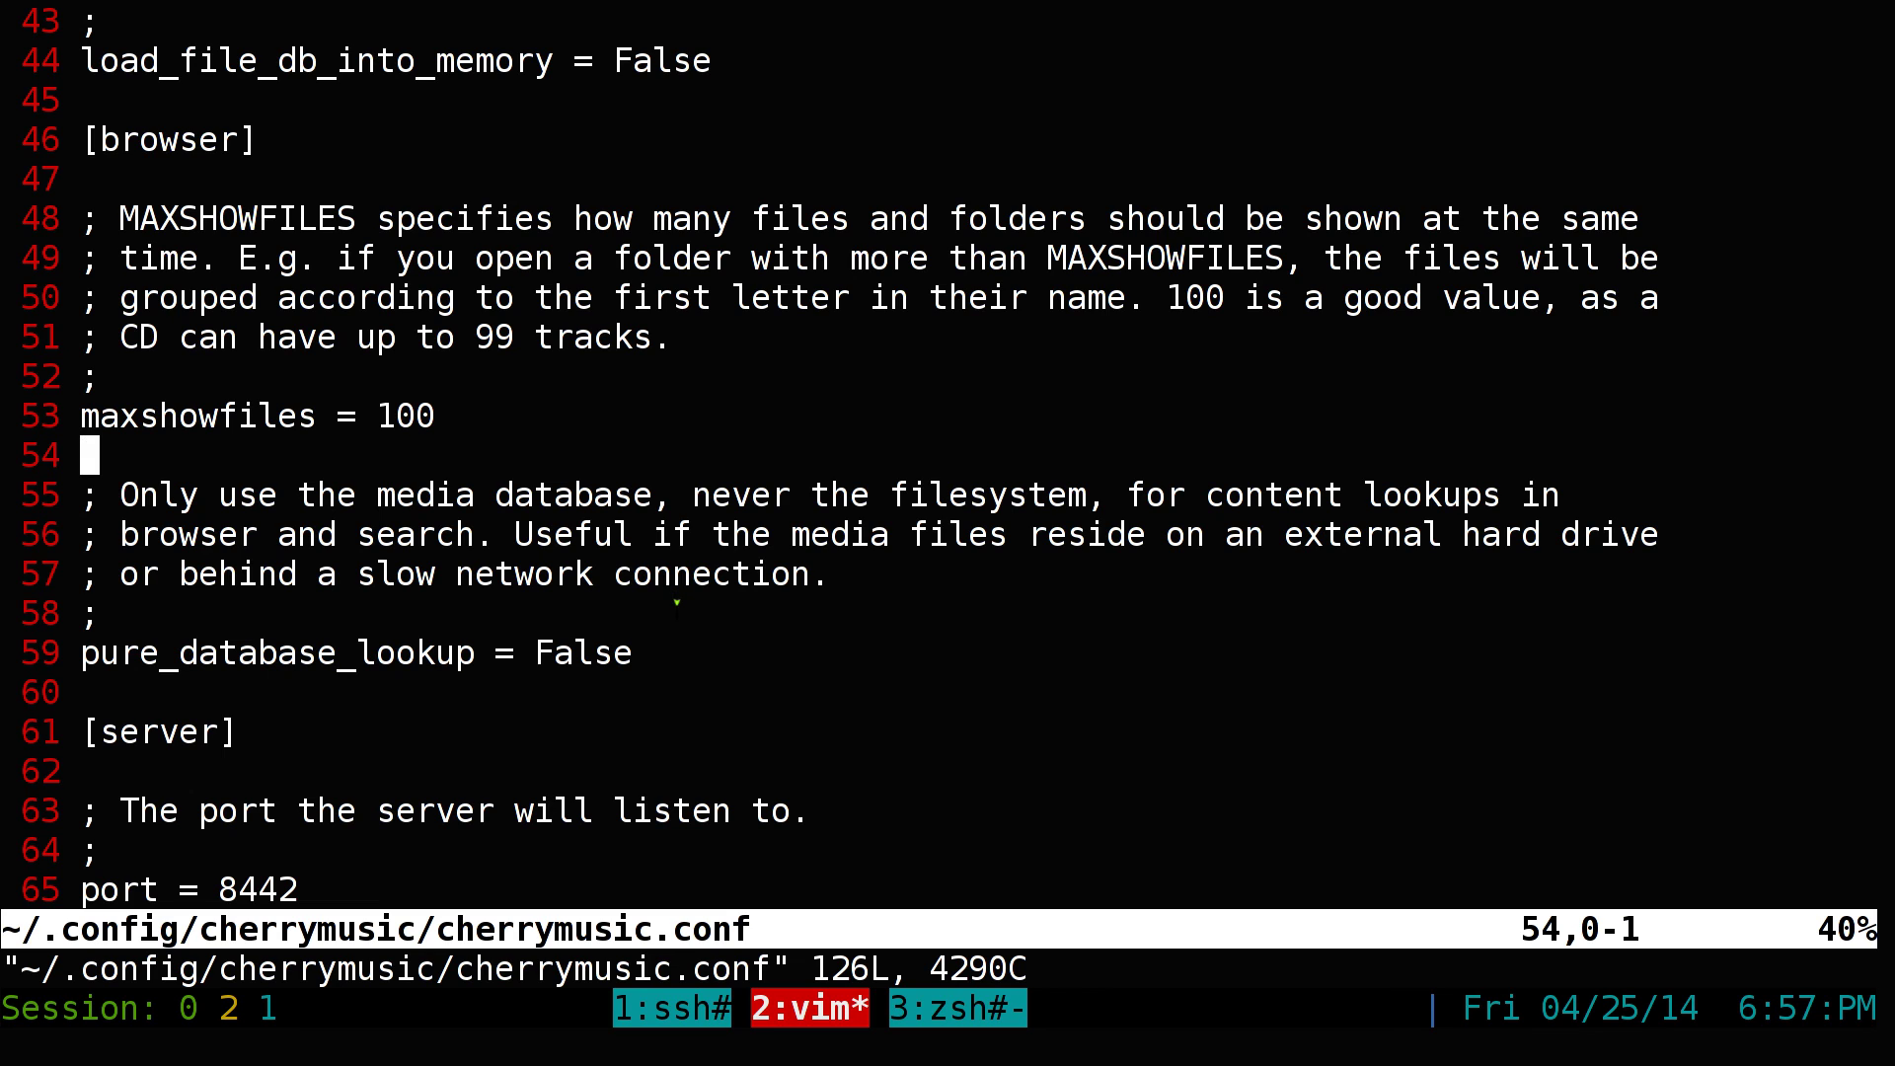
Search the config for 'https' to reach the ssl_enabled setting
{"action": "key", "text": "j"}
{"action": "key", "text": "j"}
{"action": "key", "text": "j"}
{"action": "key", "text": "j"}
{"action": "key", "text": "j"}
{"action": "key", "text": "j"}
{"action": "key", "text": "j"}
{"action": "key", "text": "j"}
{"action": "key", "text": "j"}
{"action": "key", "text": "j"}
{"action": "key", "text": "j"}
{"action": "key", "text": "j"}
{"action": "key", "text": "j"}
{"action": "key", "text": "j"}
{"action": "key", "text": "j"}
{"action": "key", "text": "j"}
{"action": "key", "text": "j"}
{"action": "key", "text": "j"}
{"action": "key", "text": "j"}
{"action": "key", "text": "j"}
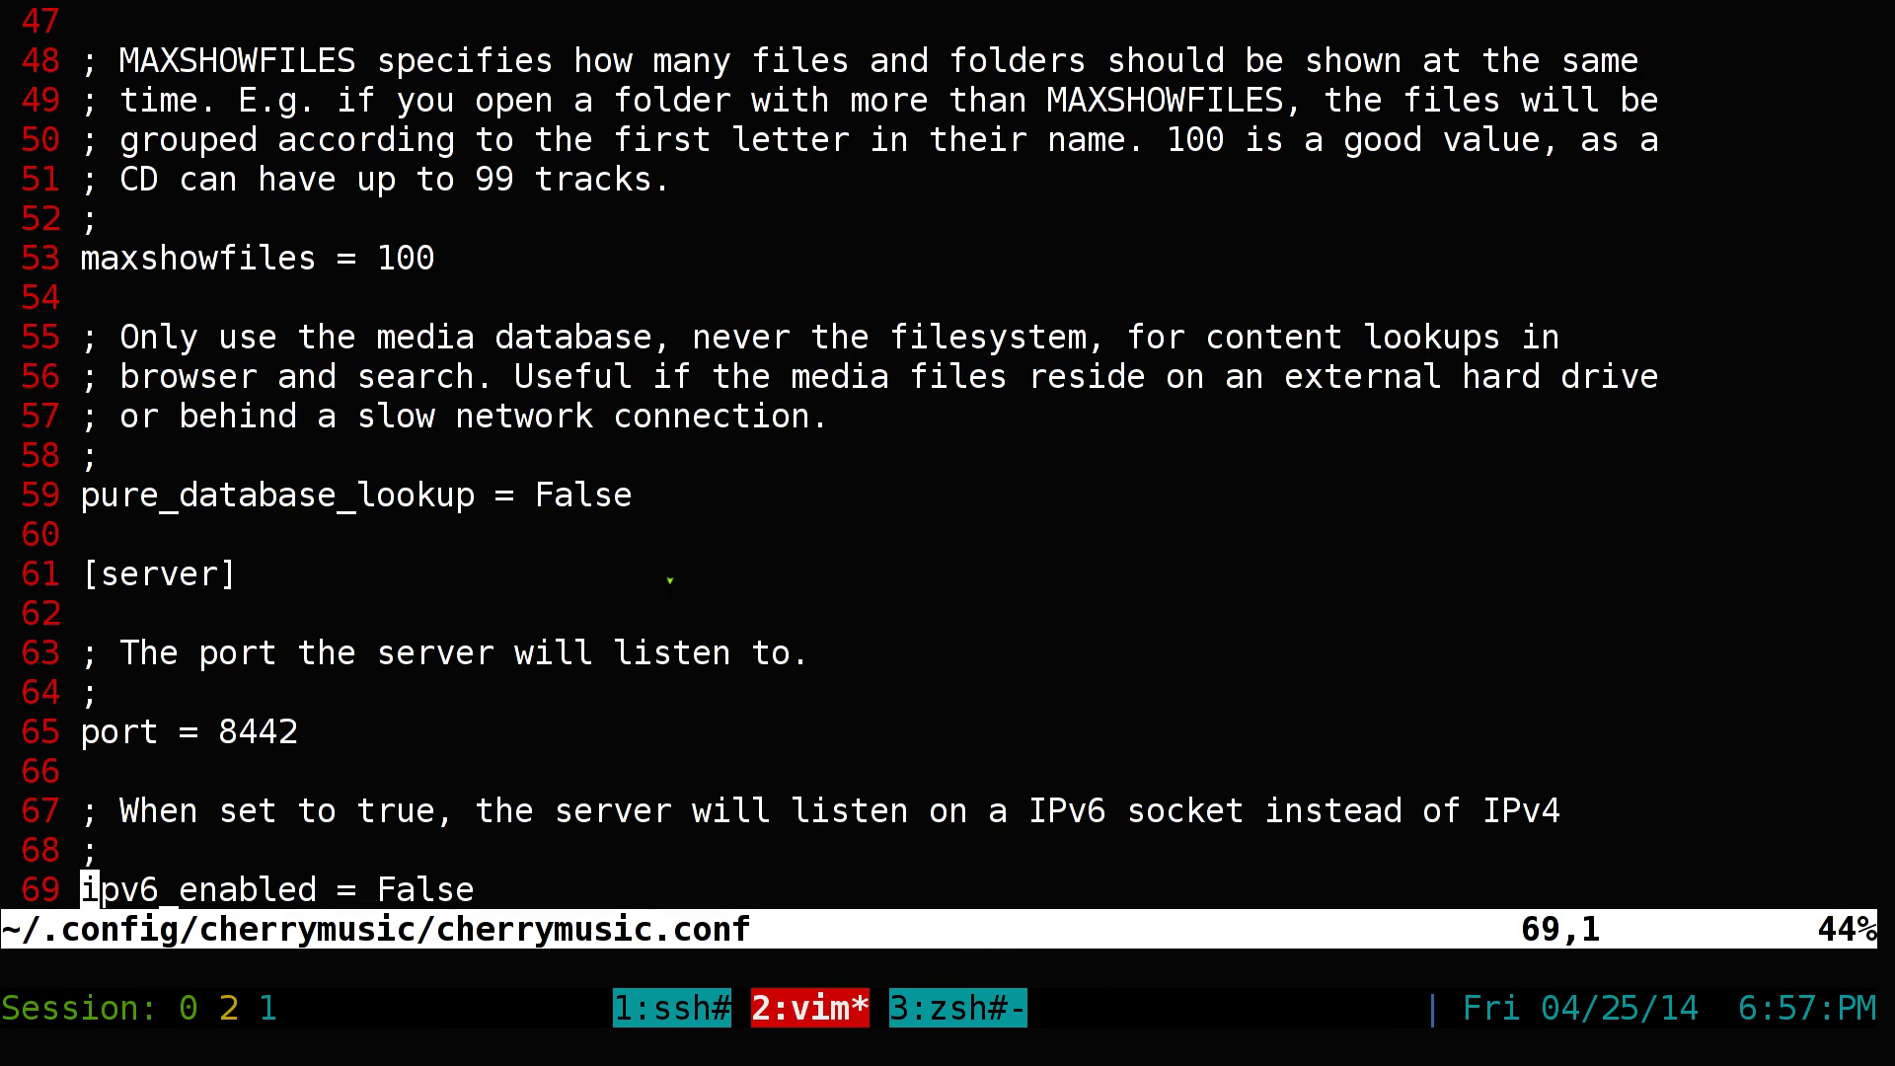
{"action": "key", "text": "j"}
{"action": "key", "text": "j"}
{"action": "key", "text": "j"}
{"action": "key", "text": "j"}
{"action": "key", "text": "j"}
{"action": "key", "text": "j"}
{"action": "key", "text": "j"}
{"action": "key", "text": "j"}
{"action": "key", "text": "j"}
{"action": "key", "text": "j"}
{"action": "key", "text": "j"}
{"action": "key", "text": "j"}
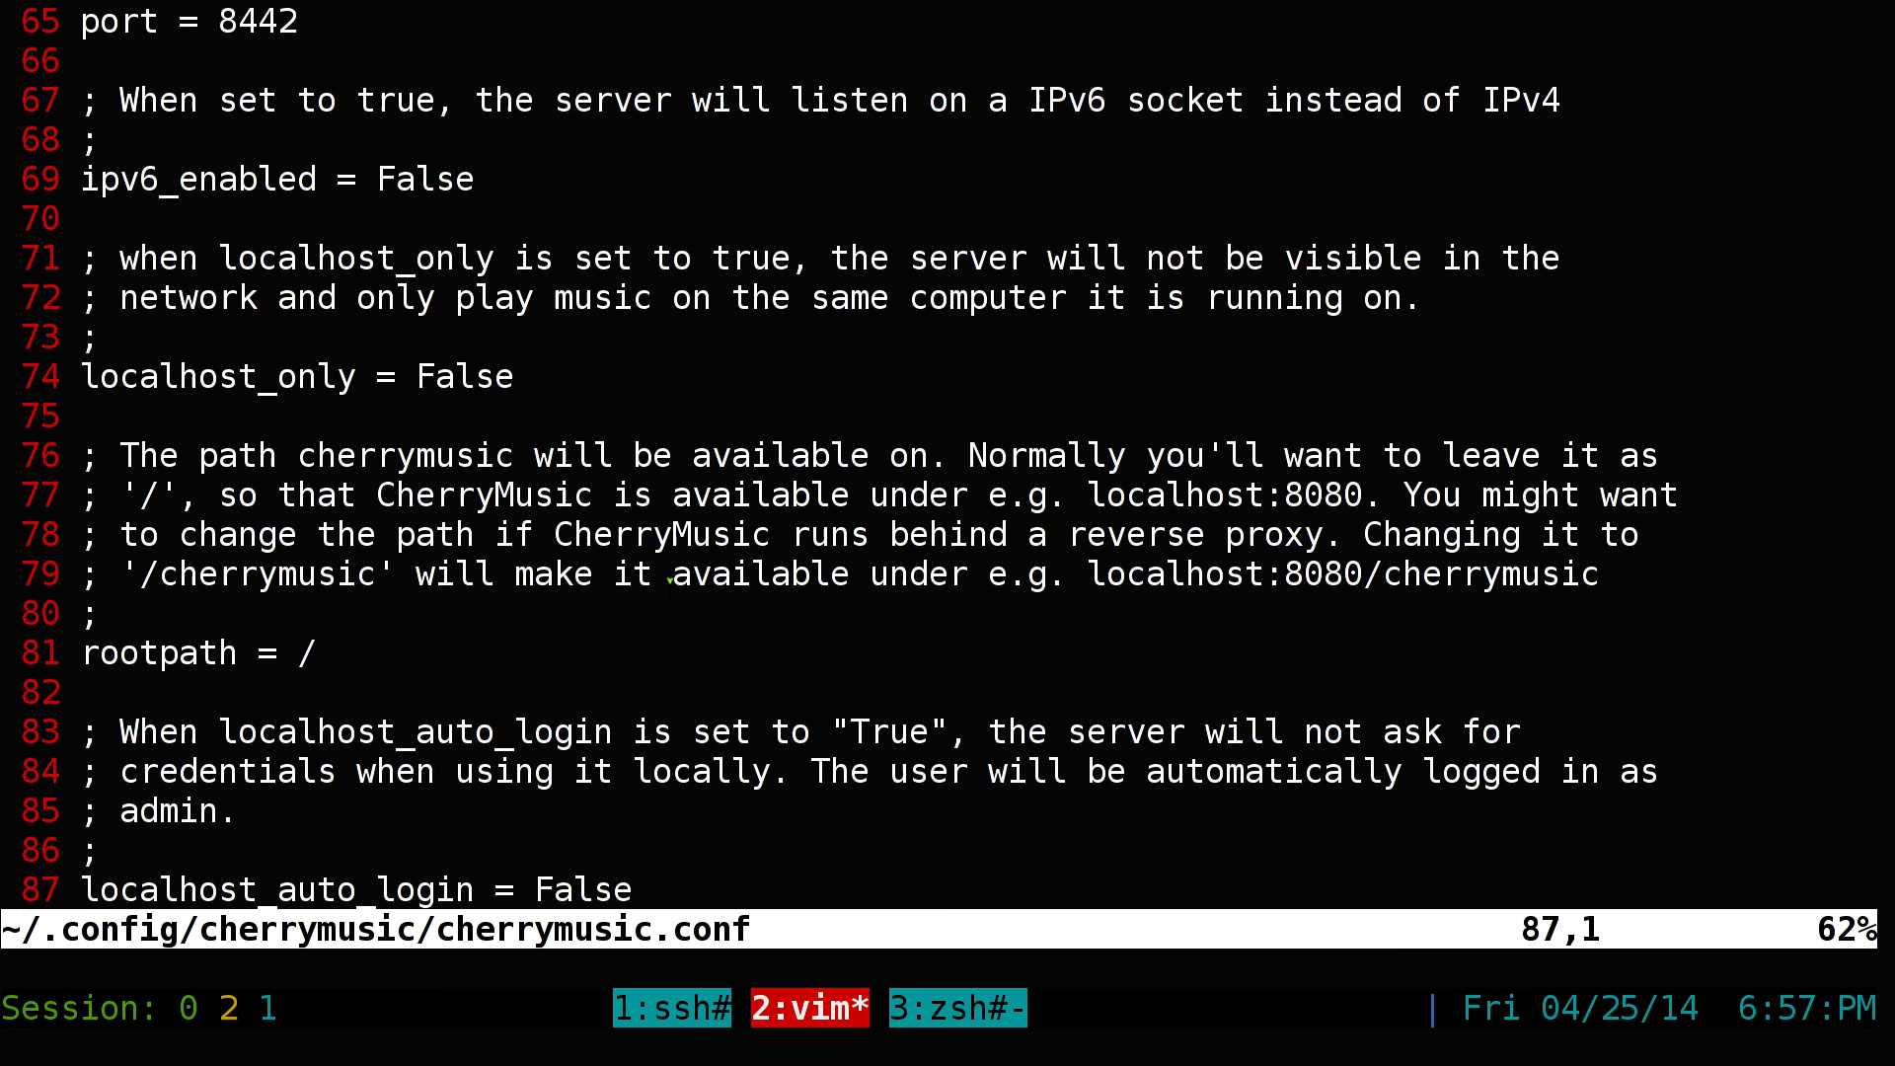
{"action": "key", "text": "slash"}
{"action": "type", "text": "https"}
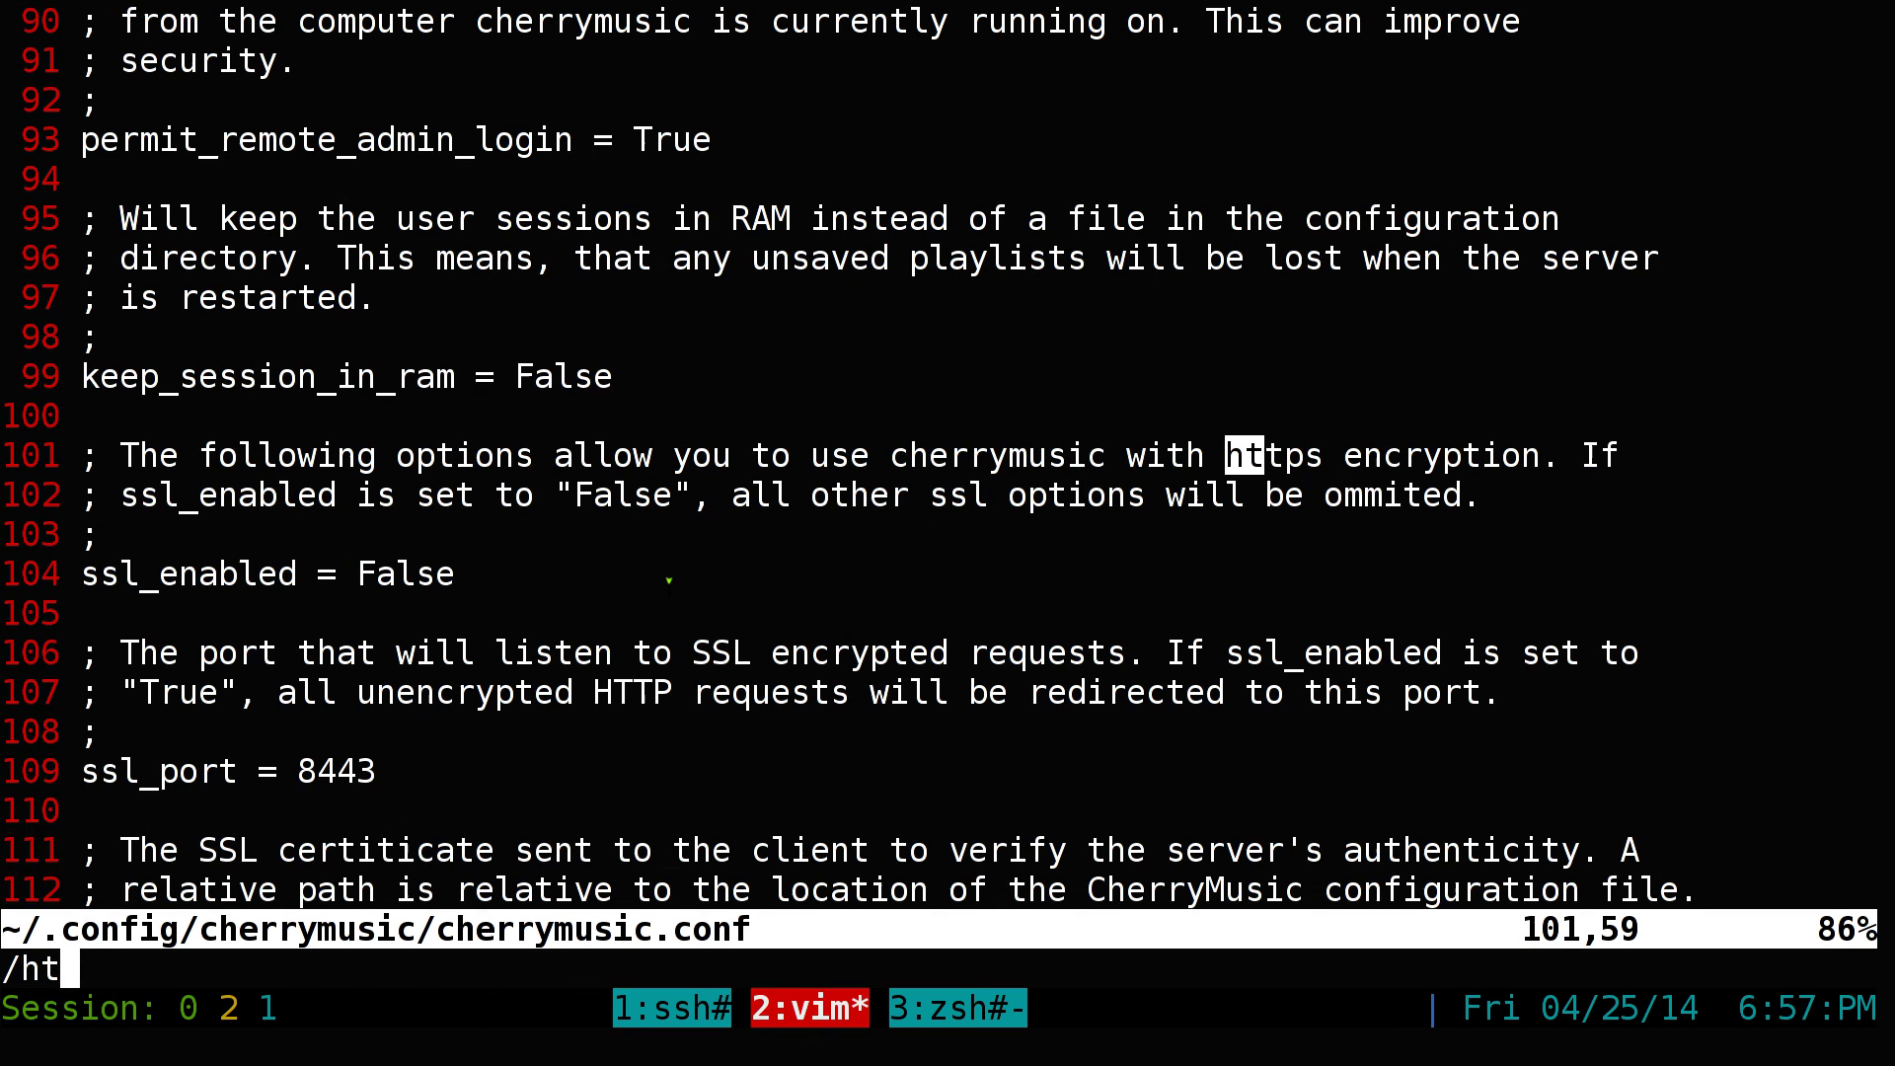
{"action": "key", "text": "Return"}
{"action": "key", "text": "j"}
{"action": "key", "text": "j"}
{"action": "key", "text": "j"}
{"action": "key", "text": "j"}
{"action": "key", "text": "j"}
{"action": "key", "text": "j"}
{"action": "key", "text": "j"}
{"action": "key", "text": "j"}
{"action": "key", "text": "j"}
{"action": "key", "text": "j"}
{"action": "key", "text": "j"}
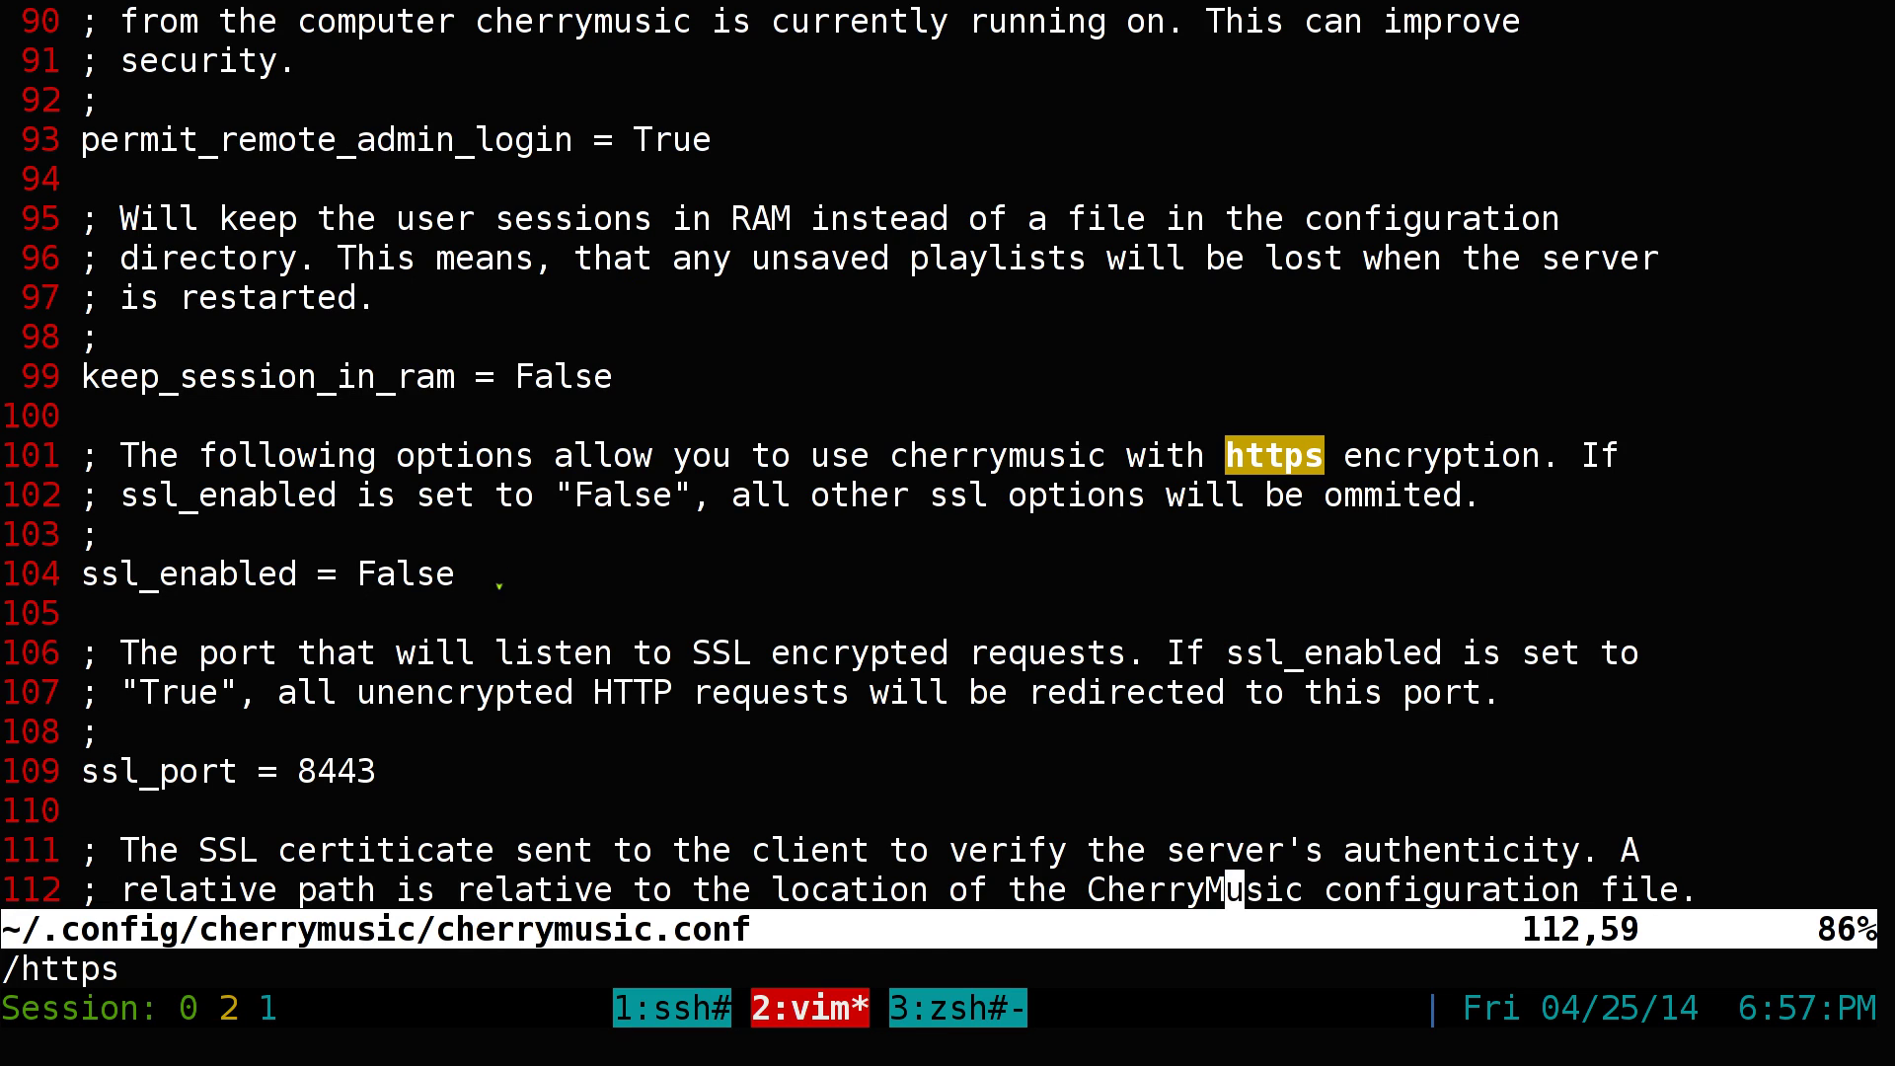
Highlight the ssl_enabled = False value and related True/False settings for review
{"action": "left_click_drag", "start_coordinate": [355, 570], "coordinate": [455, 578]}
{"action": "double_click", "coordinate": [619, 495]}
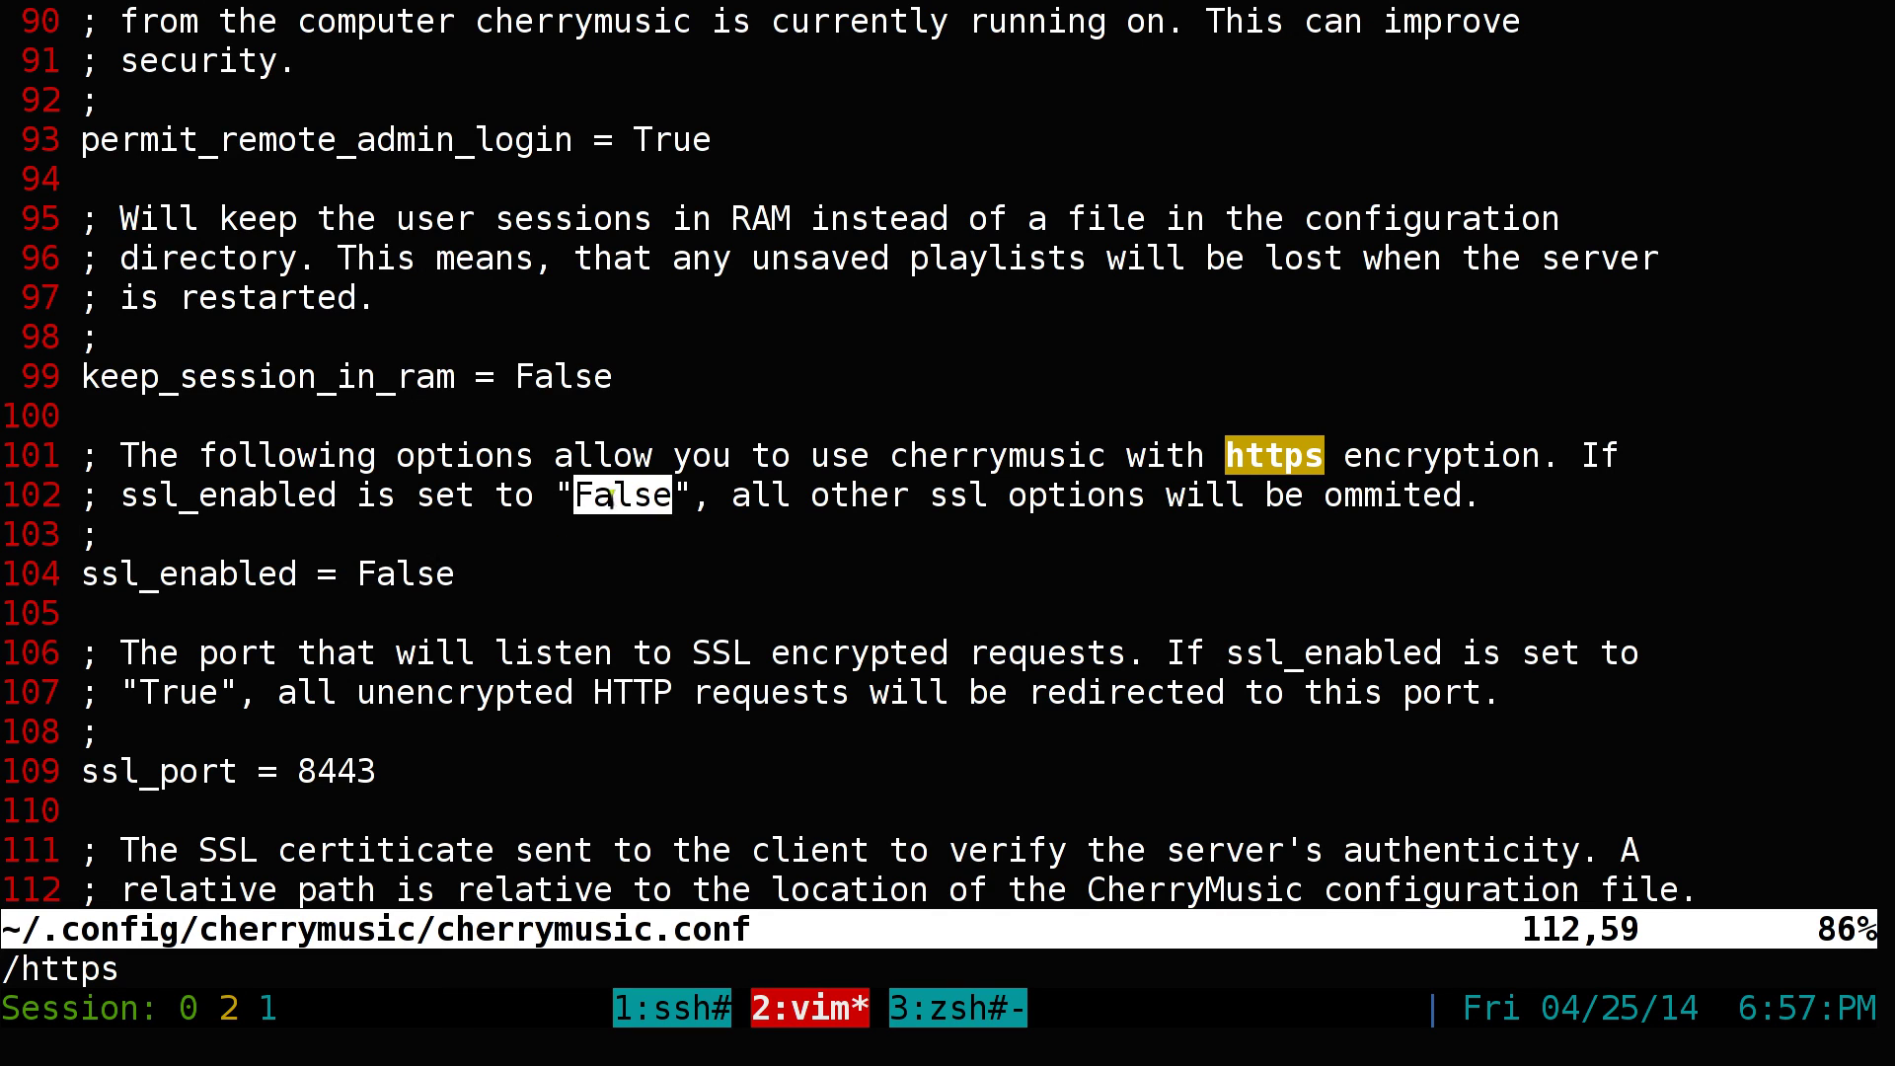
{"action": "double_click", "coordinate": [422, 580]}
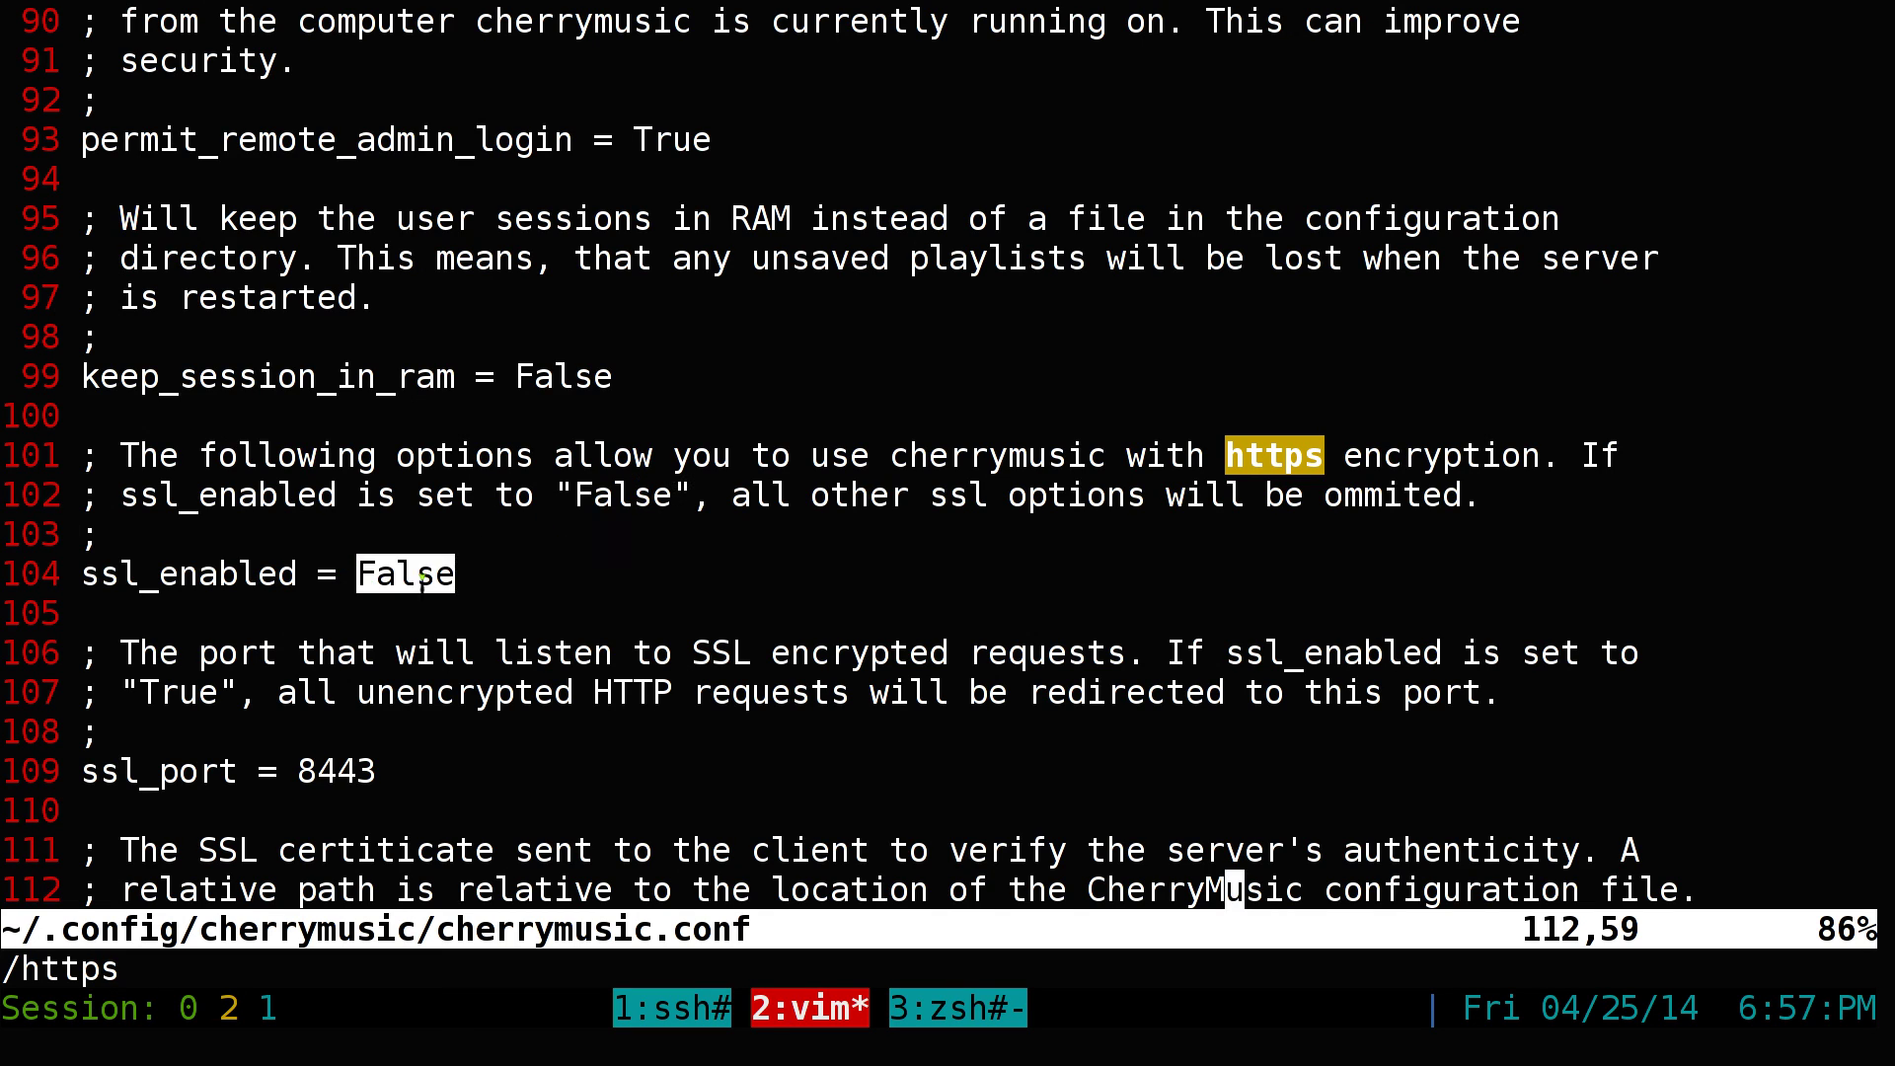
{"action": "double_click", "coordinate": [659, 139]}
{"action": "left_click_drag", "start_coordinate": [354, 579], "coordinate": [459, 587]}
{"action": "left_click", "coordinate": [400, 582]}
Scroll to the ssl_certificate line and highlight the ssl_port value 8443
{"action": "key", "text": "Down"}
{"action": "key", "text": "Down"}
{"action": "key", "text": "Down"}
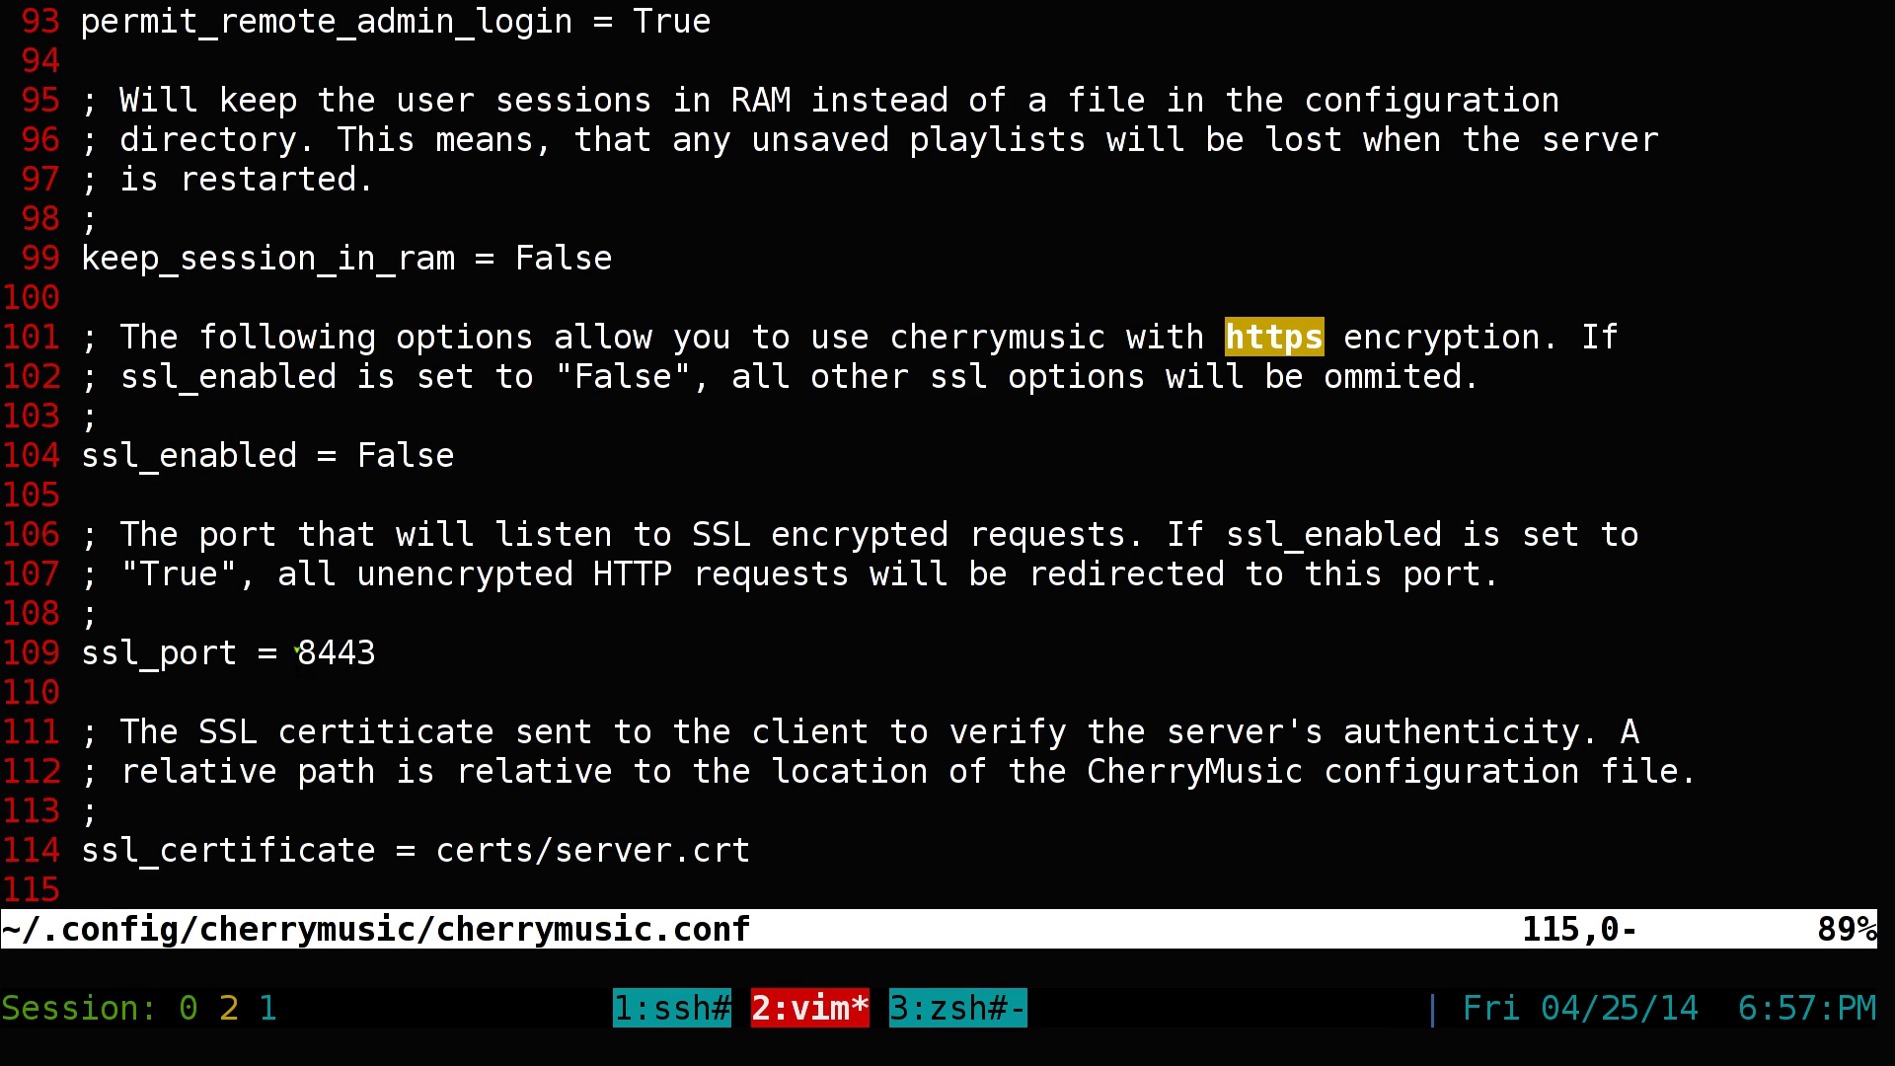
{"action": "left_click_drag", "start_coordinate": [296, 653], "coordinate": [376, 652]}
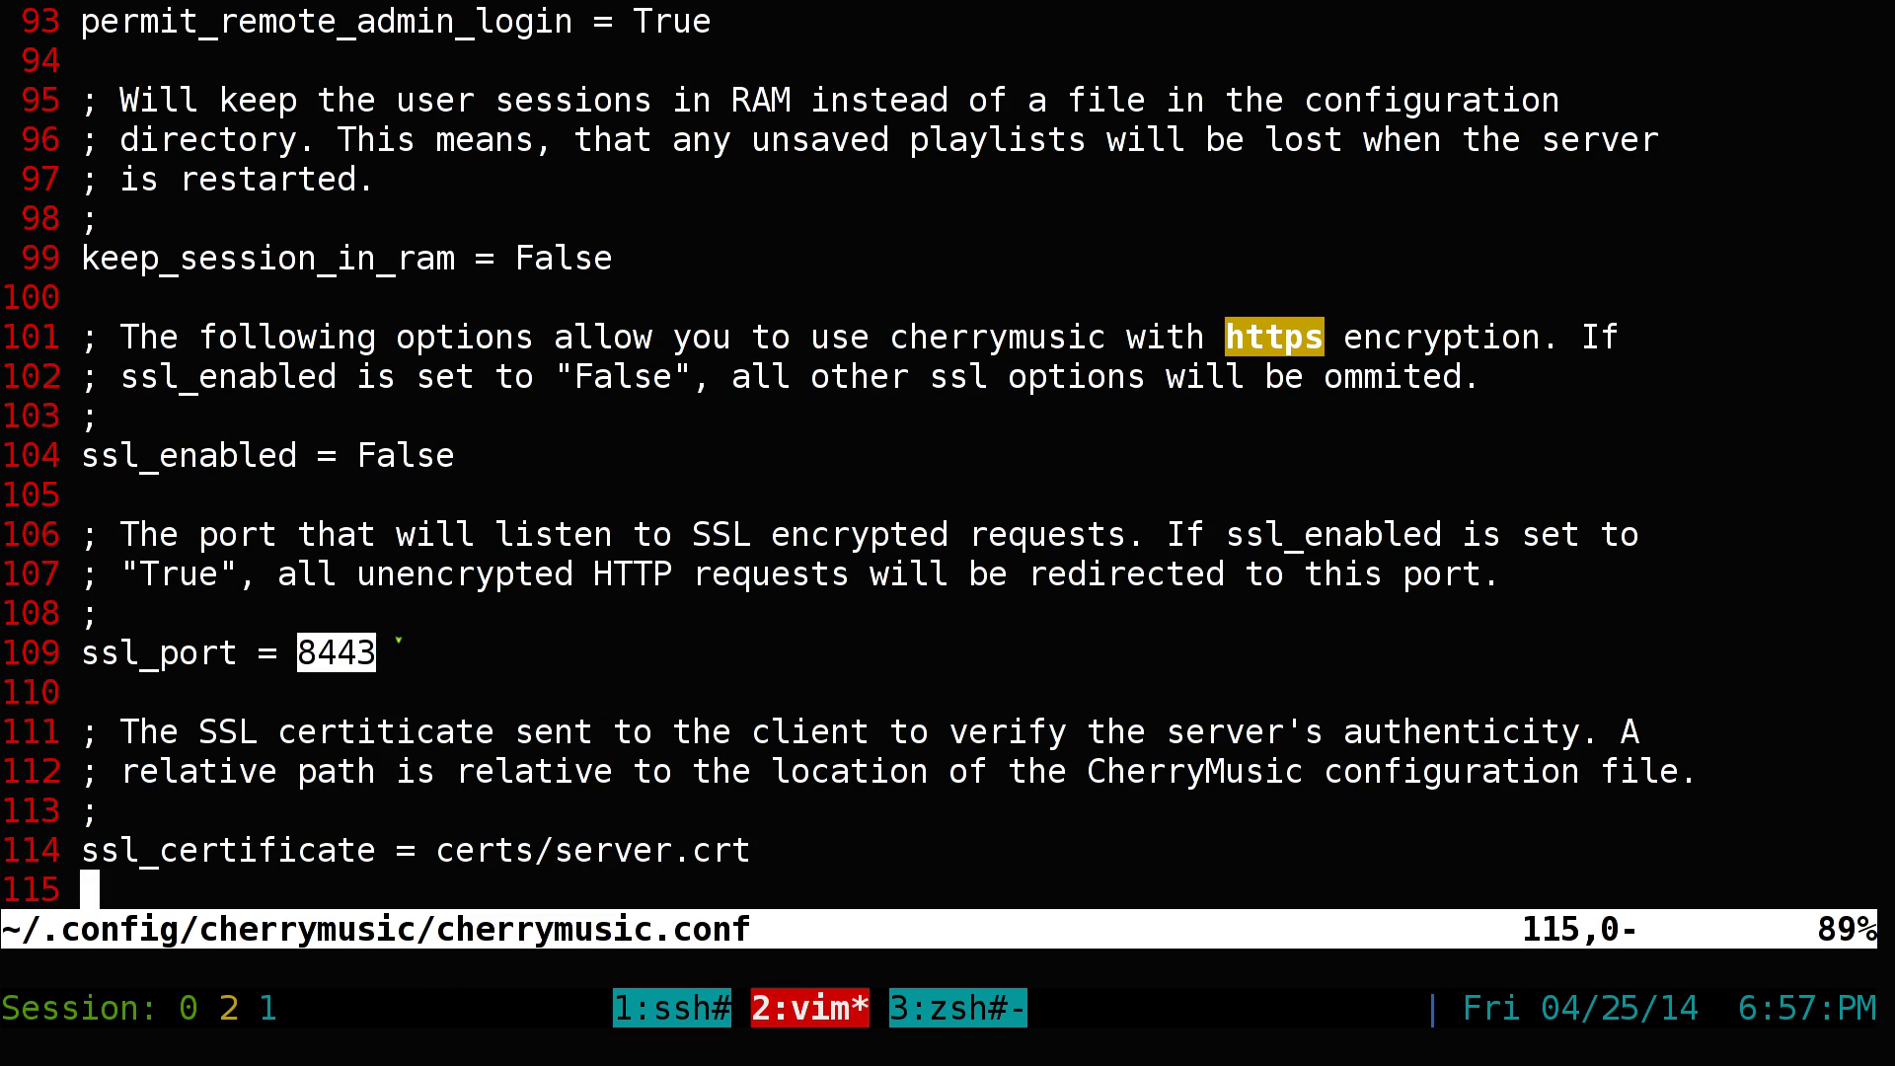
{"action": "left_click", "coordinate": [363, 656]}
{"action": "double_click", "coordinate": [363, 656]}
{"action": "double_click", "coordinate": [385, 660]}
{"action": "left_click", "coordinate": [392, 660]}
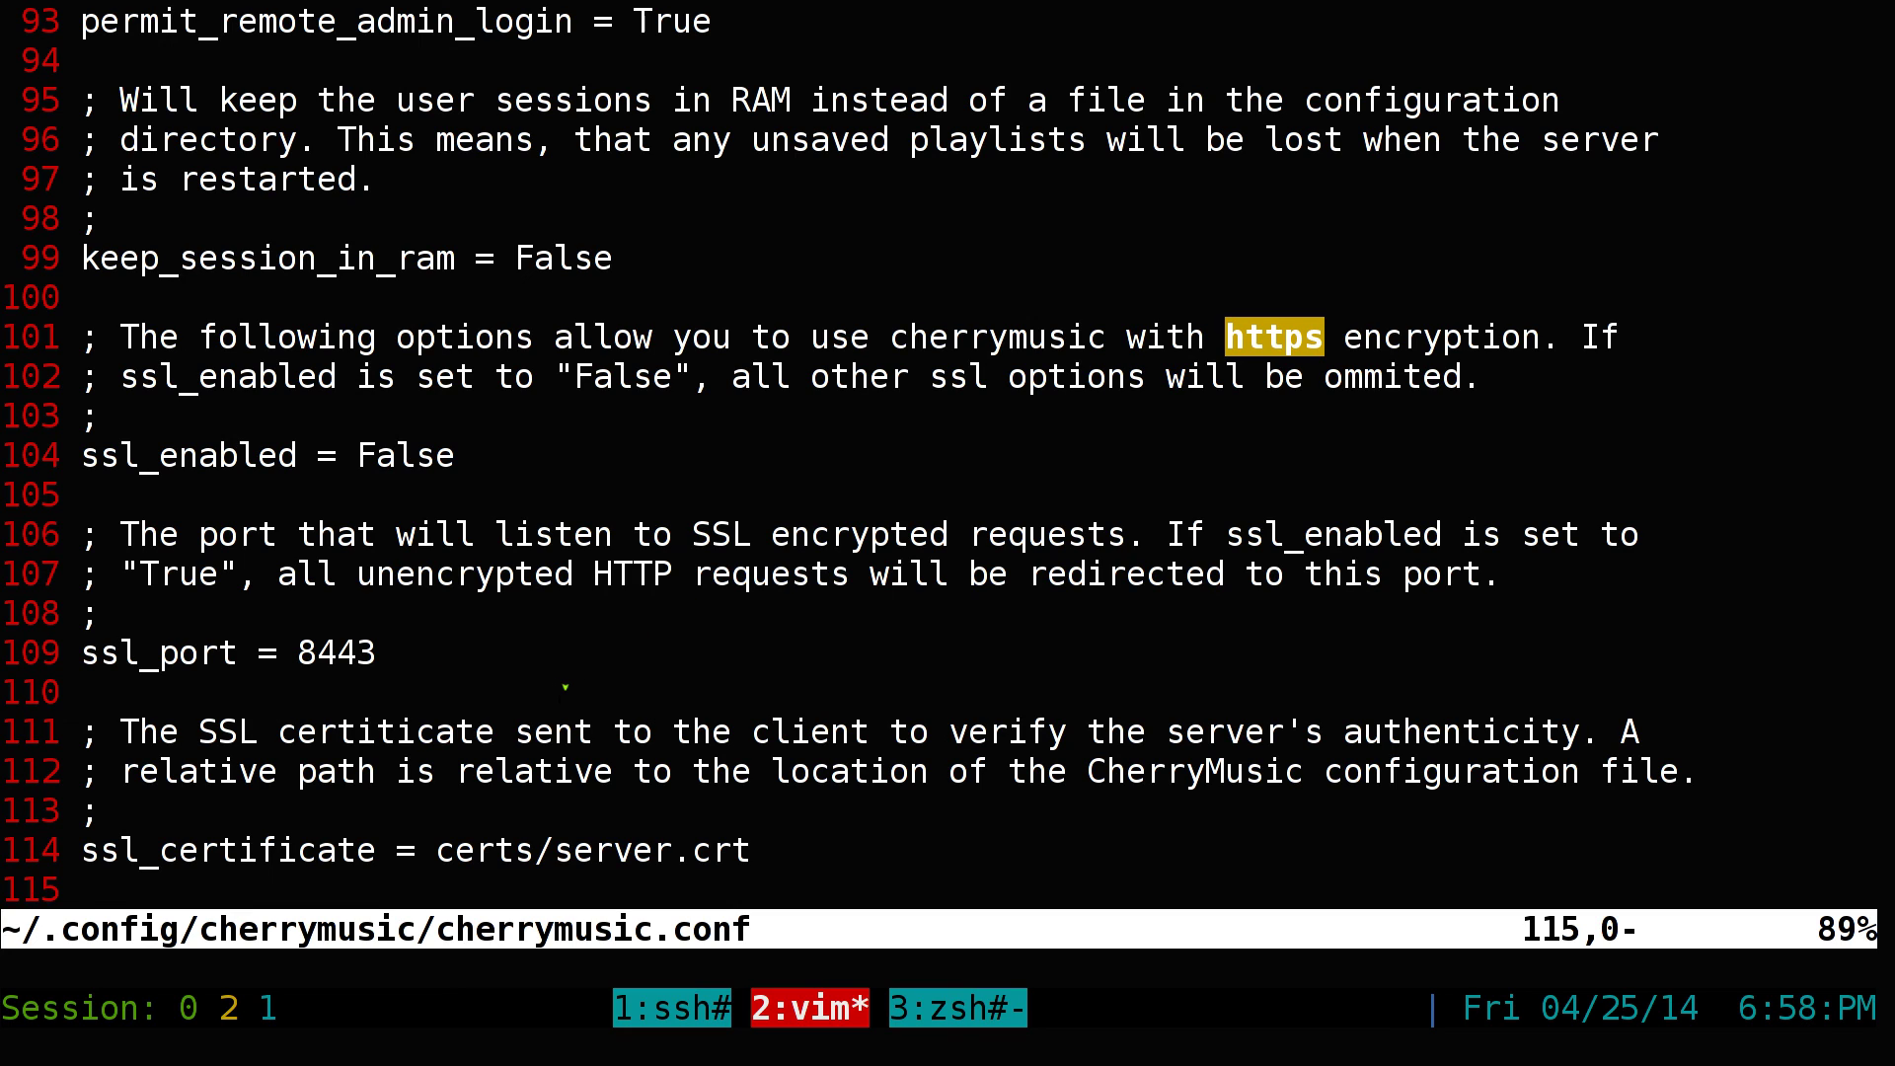
Quit Vim with :q, close the disconnected CherryMusic tab, and show the '09 Fergie - Velvet' player
{"action": "type", "text": ":q"}
{"action": "key", "text": "Return"}
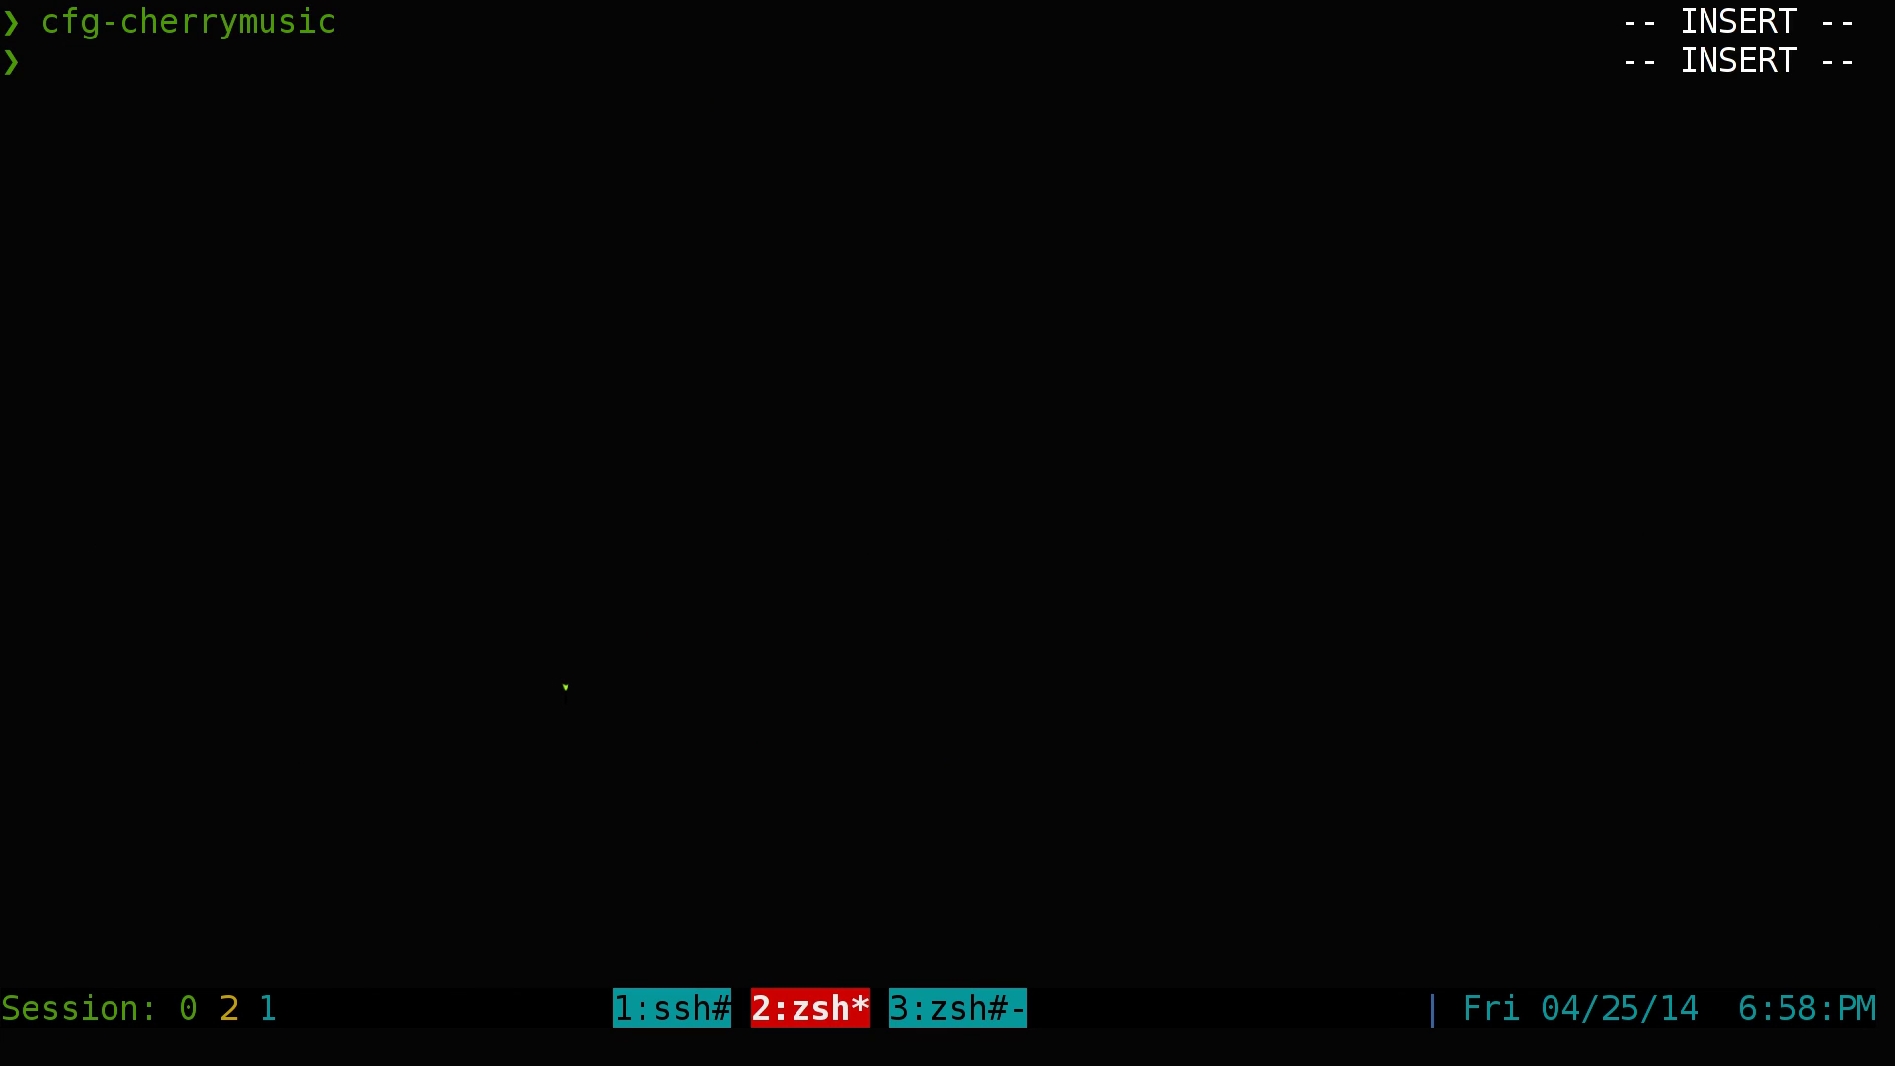
{"action": "key", "text": "super+2"}
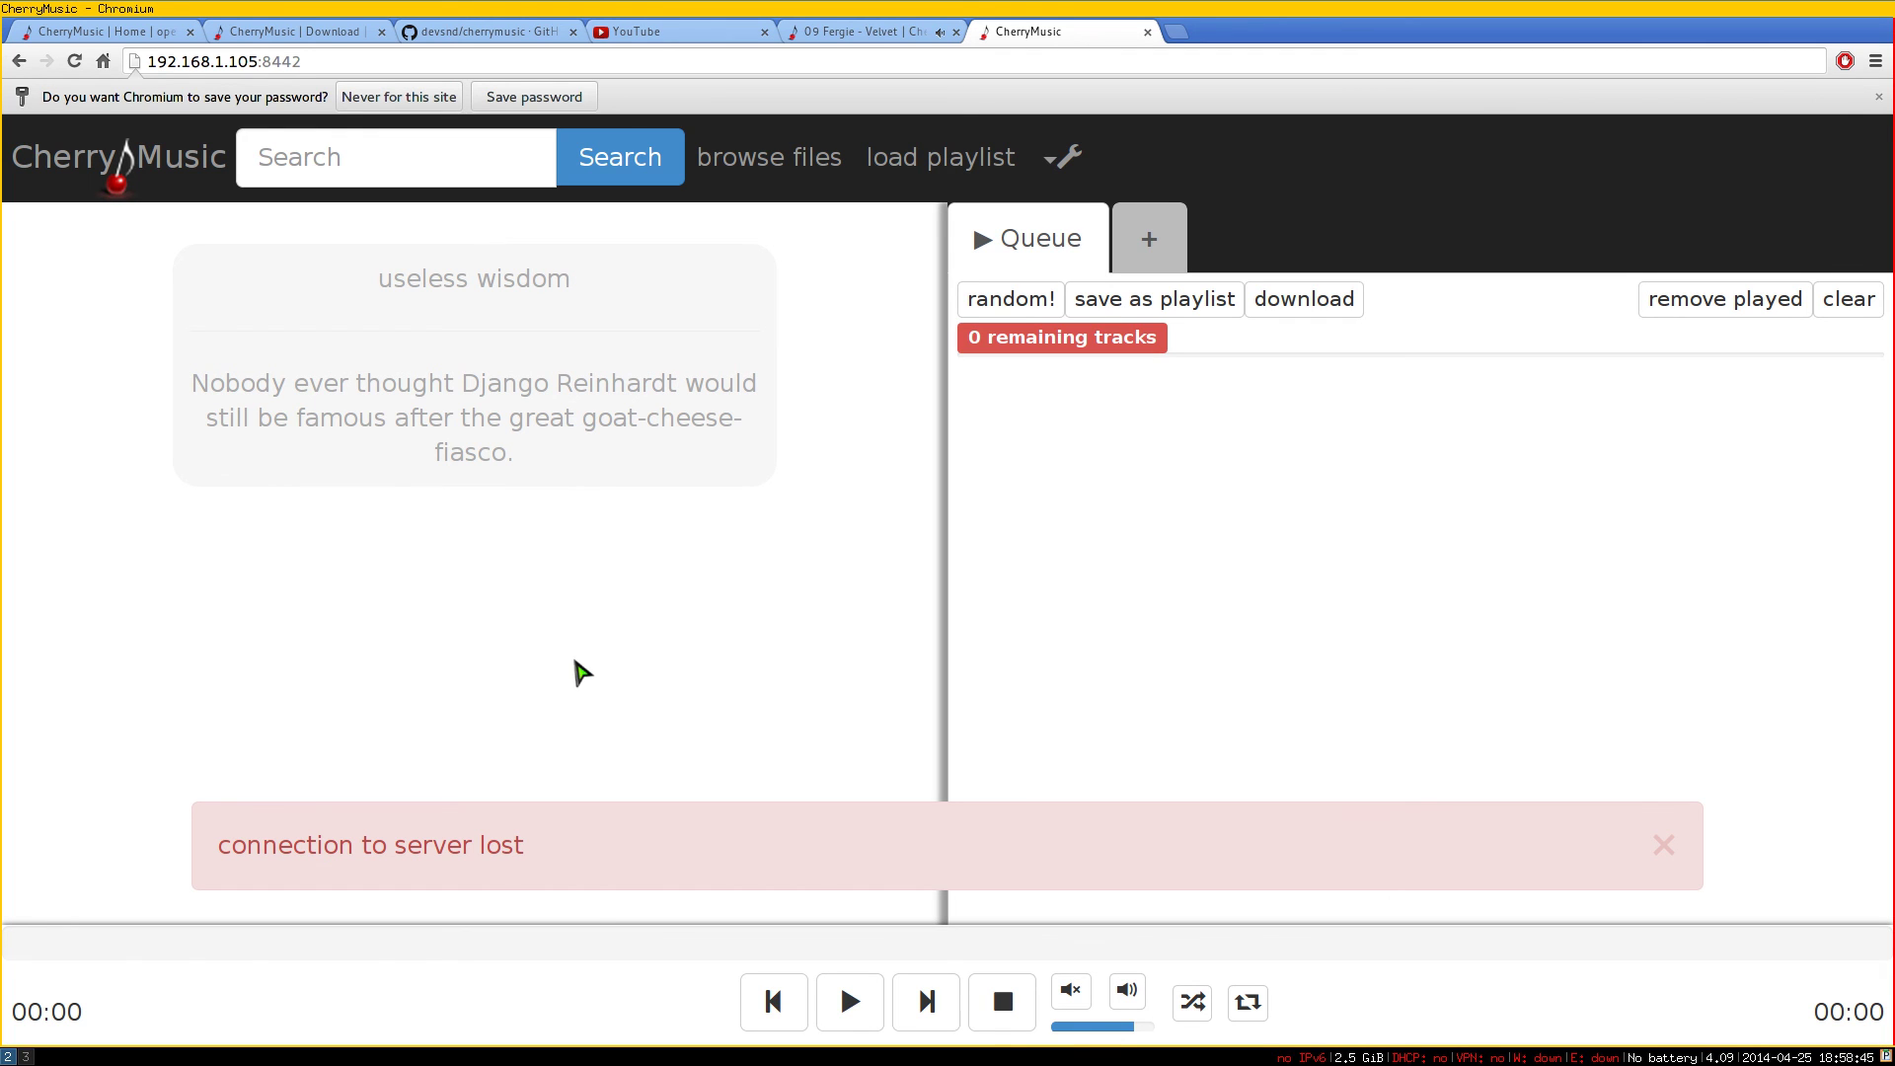
{"action": "middle_click", "coordinate": [1086, 42]}
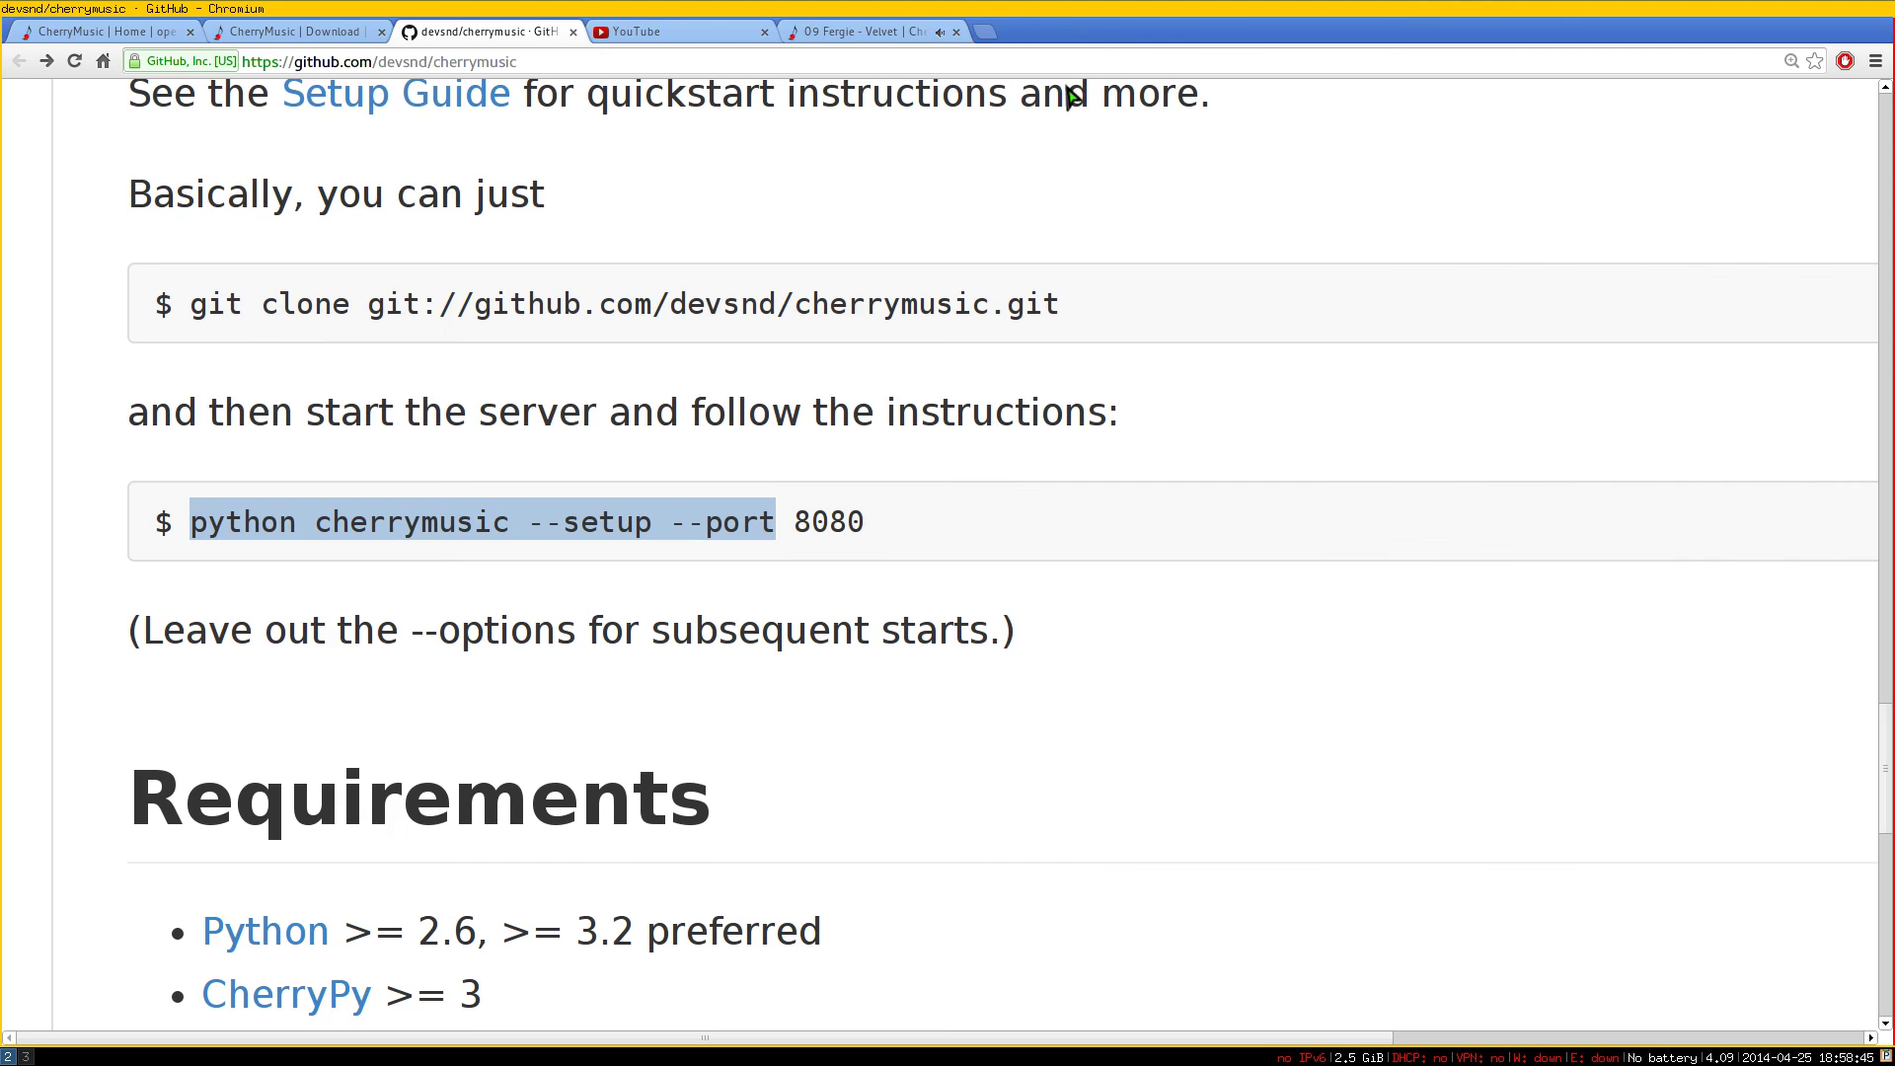
{"action": "left_click", "coordinate": [1046, 390]}
{"action": "left_click", "coordinate": [884, 32]}
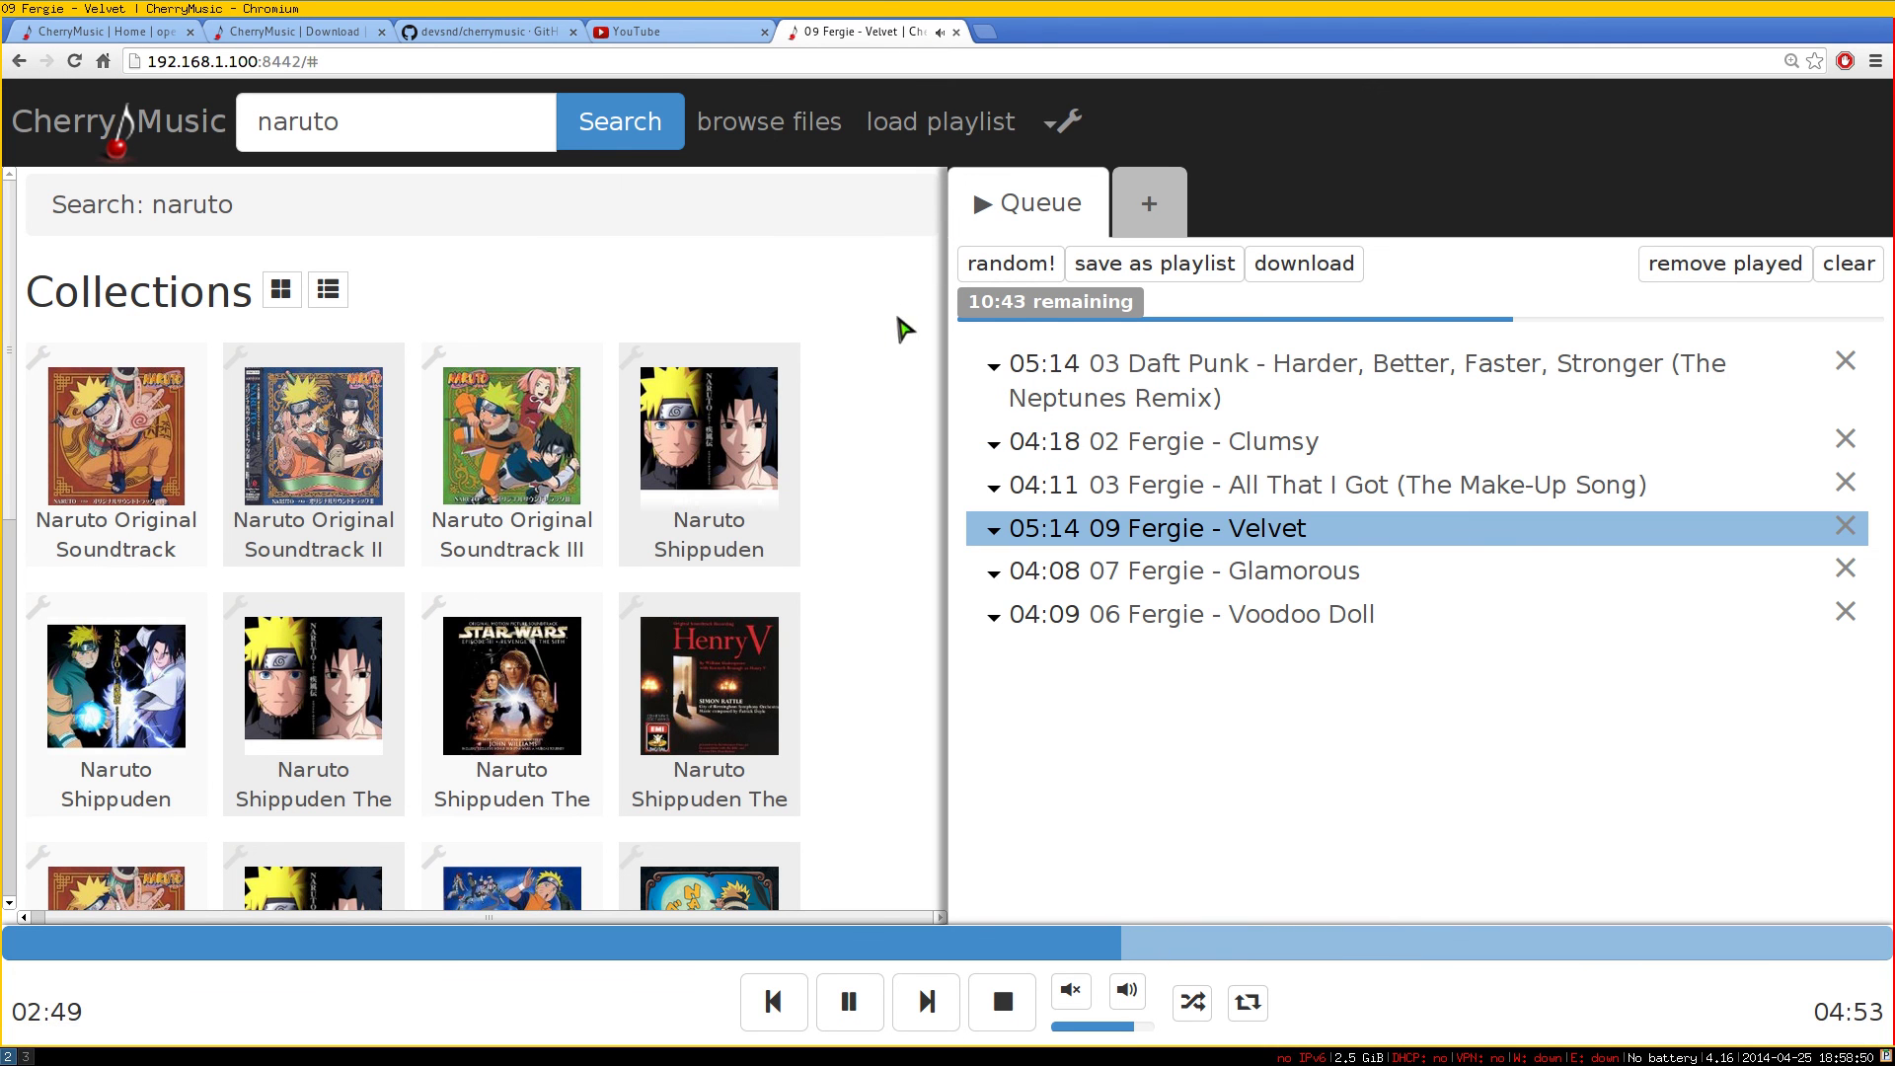